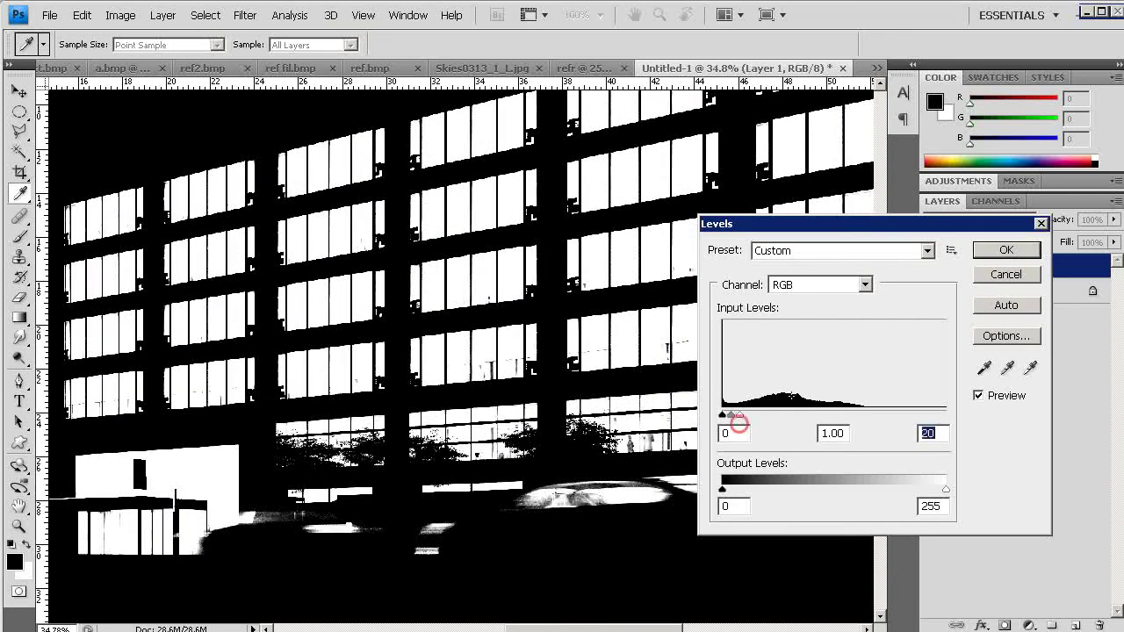
- Apply the Levels adjustment to Layer 1 with the white input level at 20
{"action": "left_click", "coordinate": [987, 257]}
{"action": "key", "text": "z"}
{"action": "left_click", "coordinate": [591, 391], "text": "alt"}
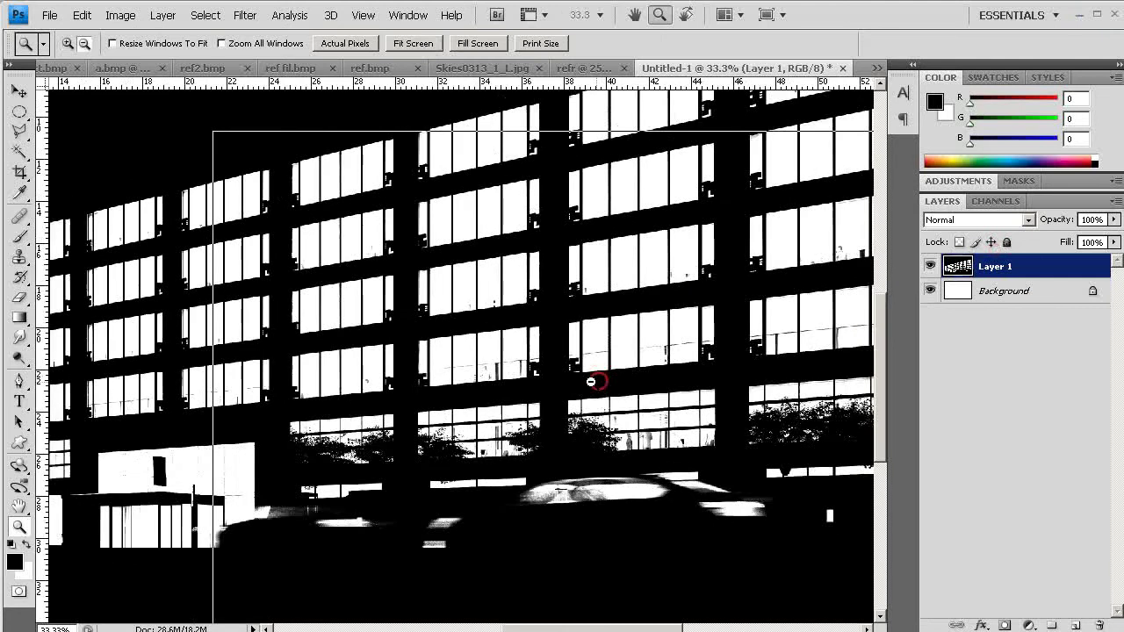
{"action": "left_click", "coordinate": [591, 391], "text": "alt"}
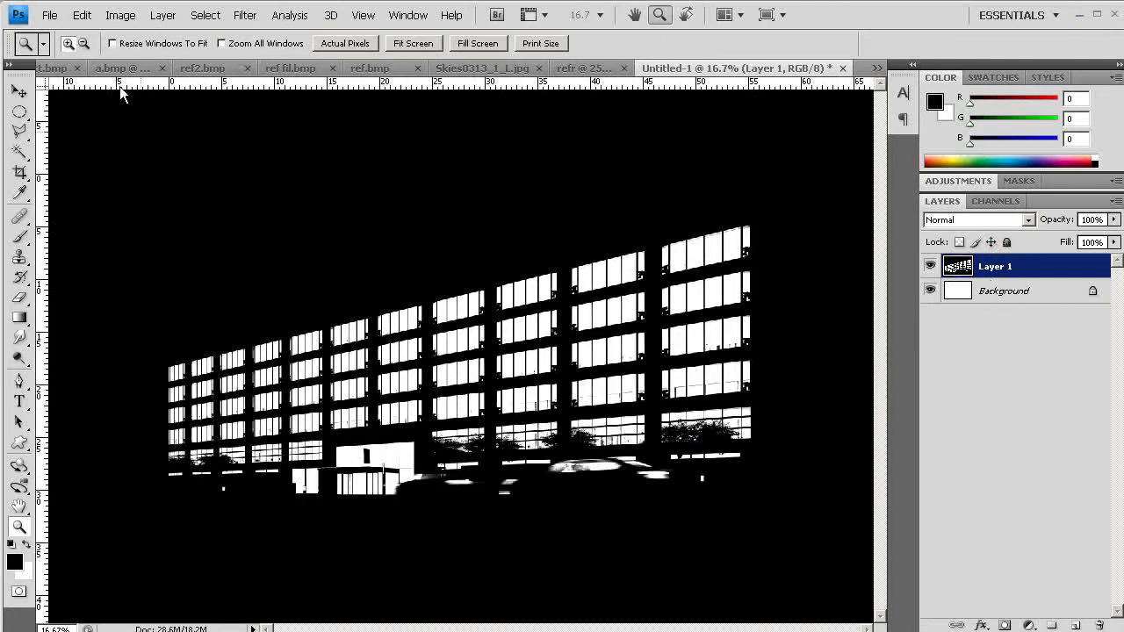
- Switch to the refract.bmp document, hide Layer 0 and deselect the active selection
{"action": "left_click", "coordinate": [58, 67]}
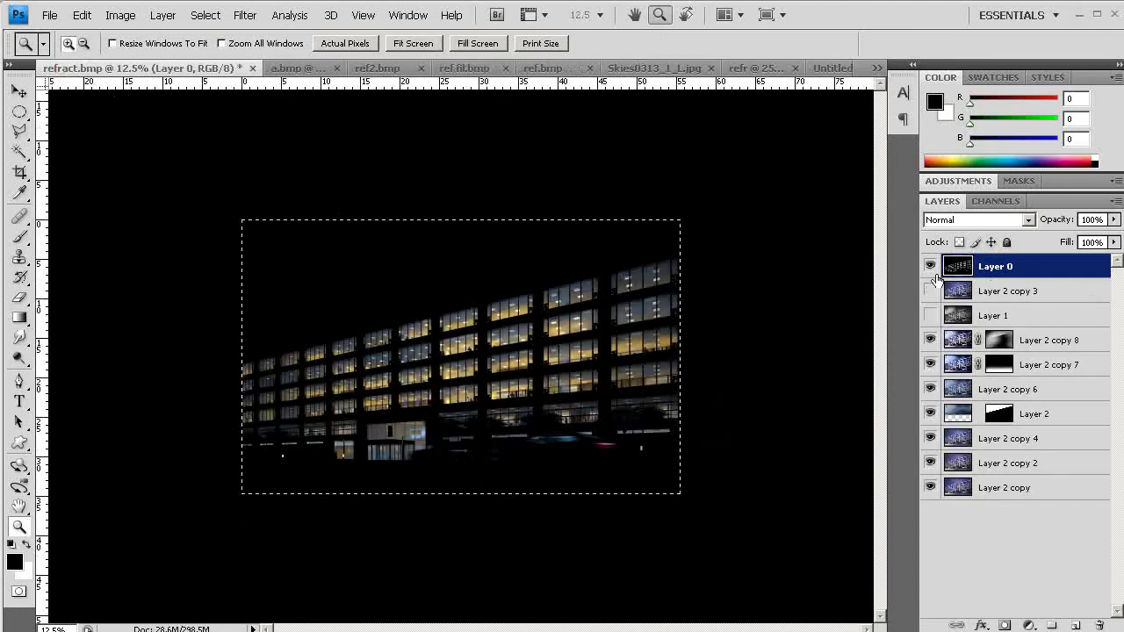
{"action": "left_click", "coordinate": [930, 266]}
{"action": "key", "text": "ctrl+d"}
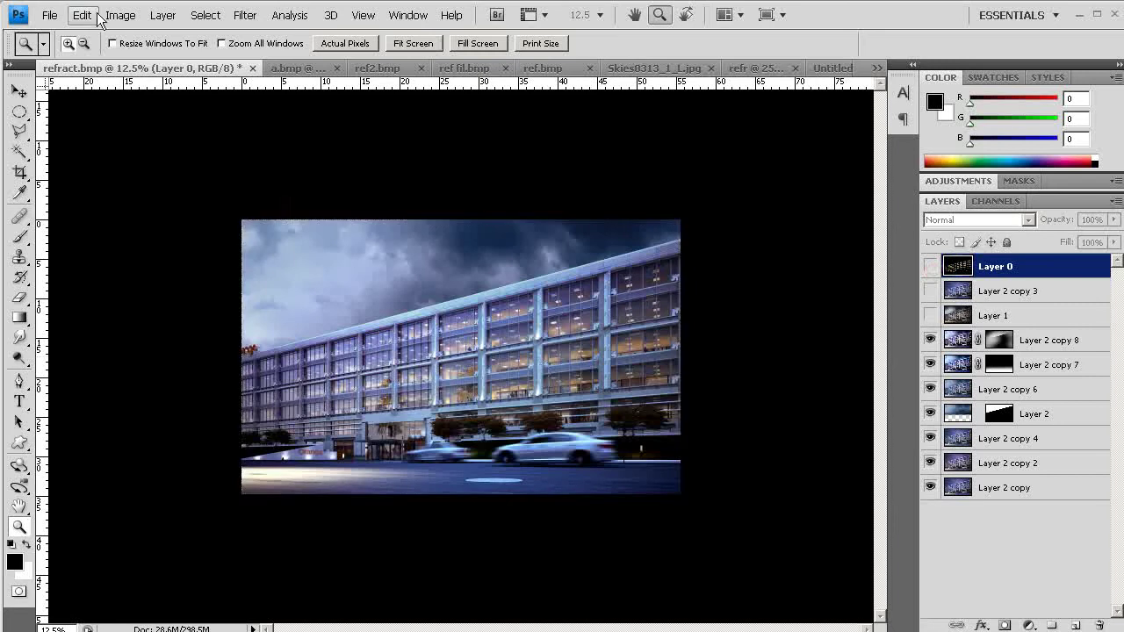
- Create a new channel with Calculations, using the merged red channel of Untitled-1 for both sources, Multiply blending and 100% opacity
{"action": "left_click", "coordinate": [120, 15]}
{"action": "left_click", "coordinate": [181, 259]}
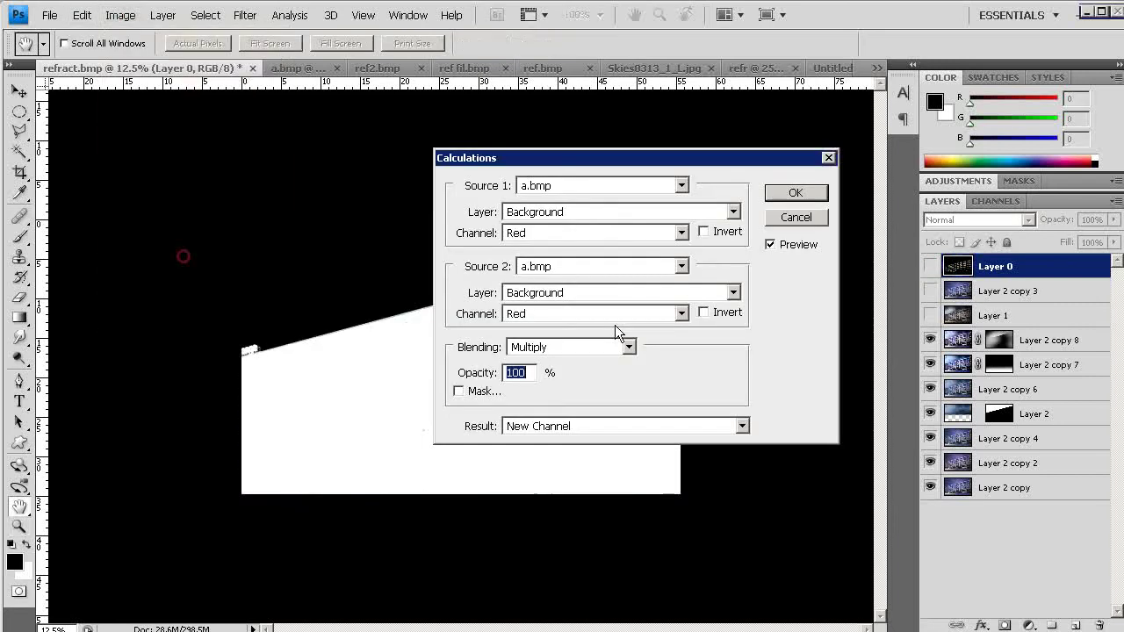
{"action": "left_click", "coordinate": [588, 187]}
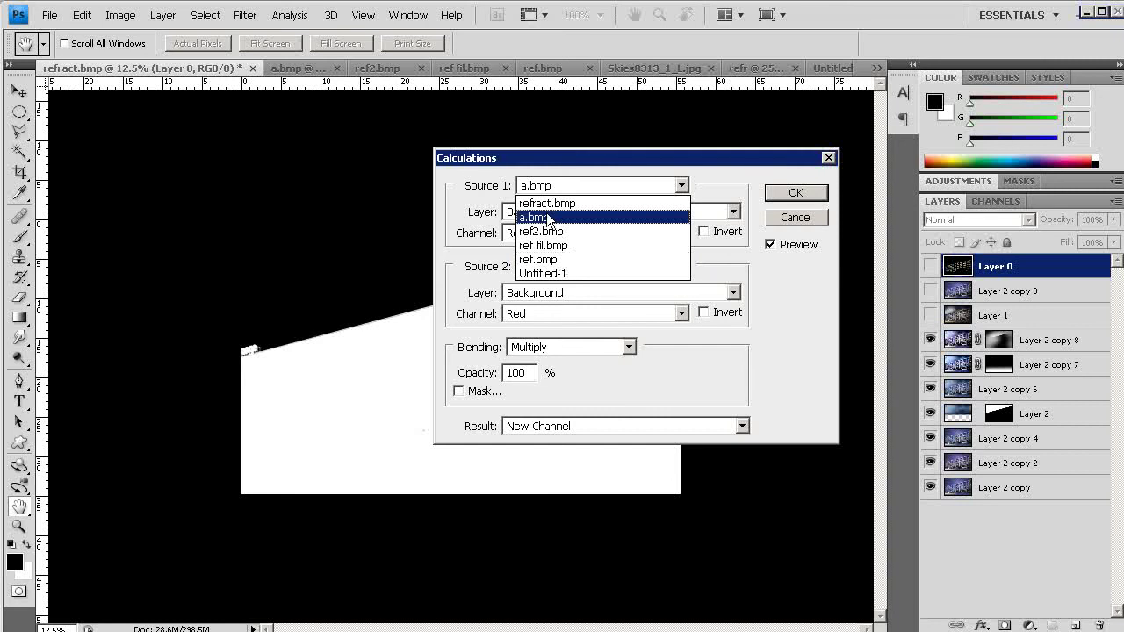
{"action": "left_click", "coordinate": [550, 274]}
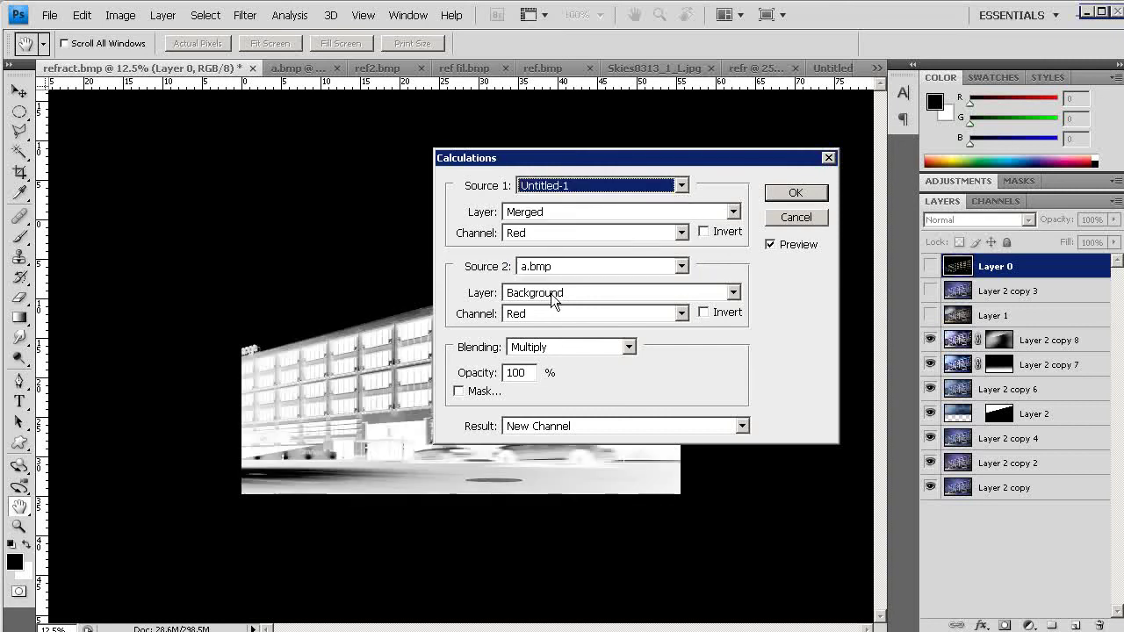
{"action": "left_click", "coordinate": [551, 294]}
{"action": "left_click", "coordinate": [557, 295]}
{"action": "left_click", "coordinate": [561, 266]}
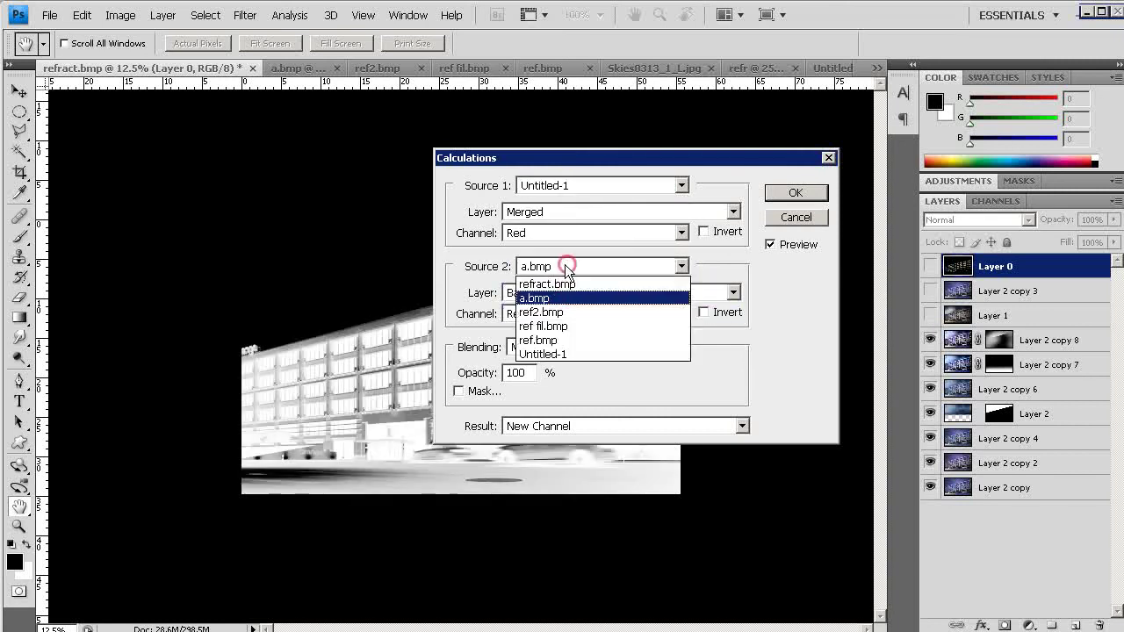
{"action": "left_click", "coordinate": [551, 352]}
{"action": "left_click", "coordinate": [795, 193]}
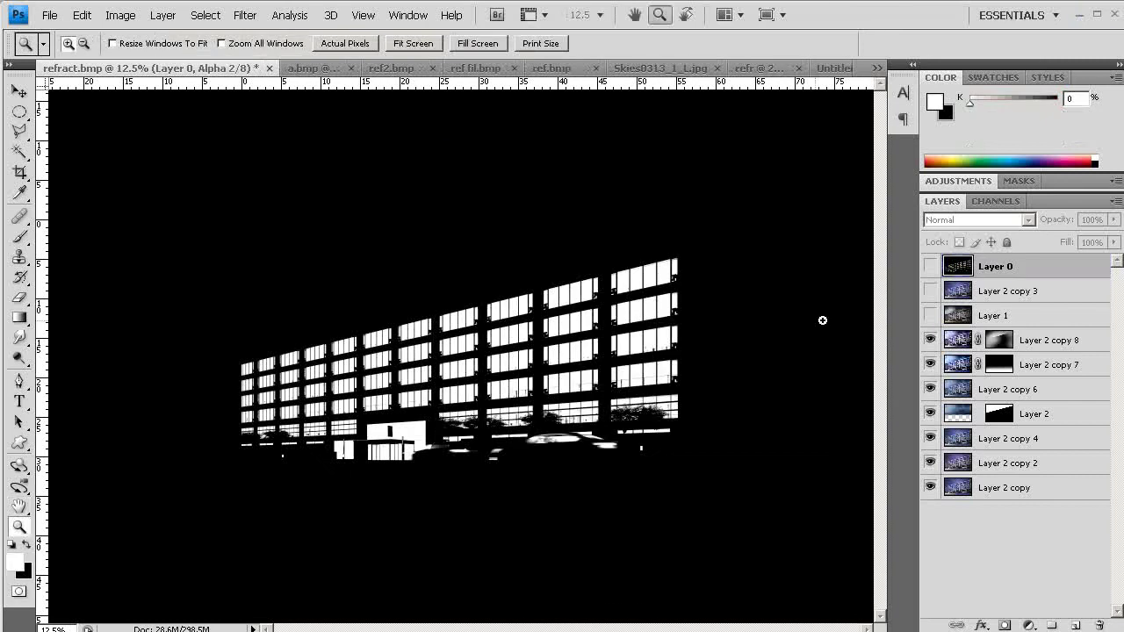
- Examine the window shapes and edges of the new Alpha 2 mask up close
{"action": "left_click_drag", "start_coordinate": [743, 228], "coordinate": [446, 369]}
{"action": "left_click_drag", "start_coordinate": [418, 257], "coordinate": [716, 494]}
{"action": "left_click_drag", "start_coordinate": [675, 449], "coordinate": [605, 370]}
{"action": "left_click_drag", "start_coordinate": [383, 278], "coordinate": [645, 463]}
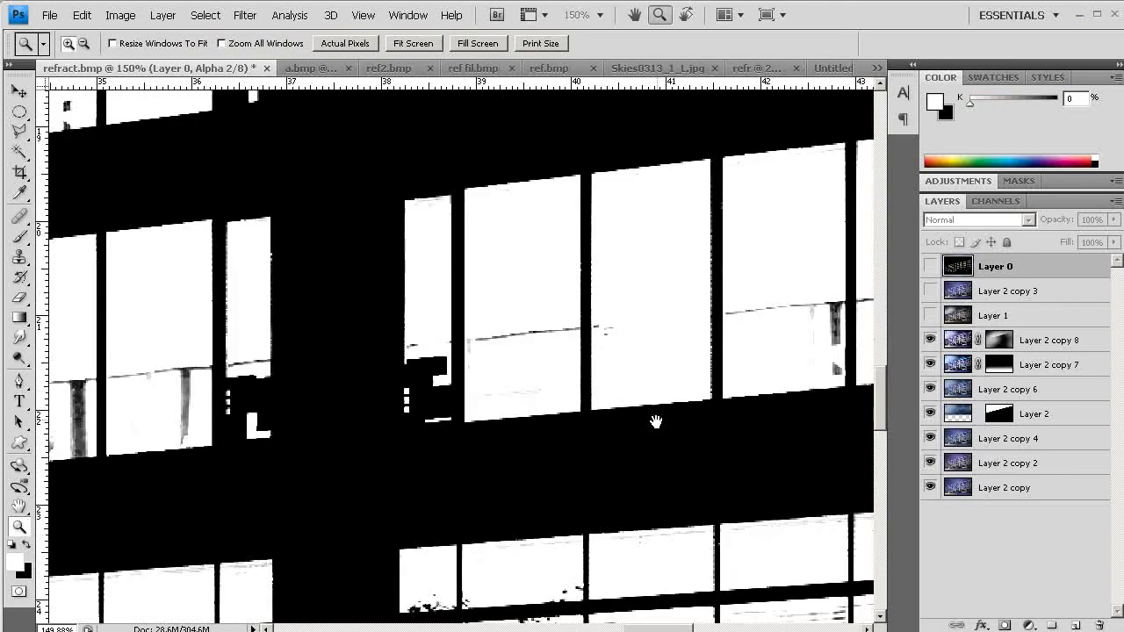
{"action": "left_click", "coordinate": [602, 396], "text": "alt"}
{"action": "left_click", "coordinate": [599, 405], "text": "alt"}
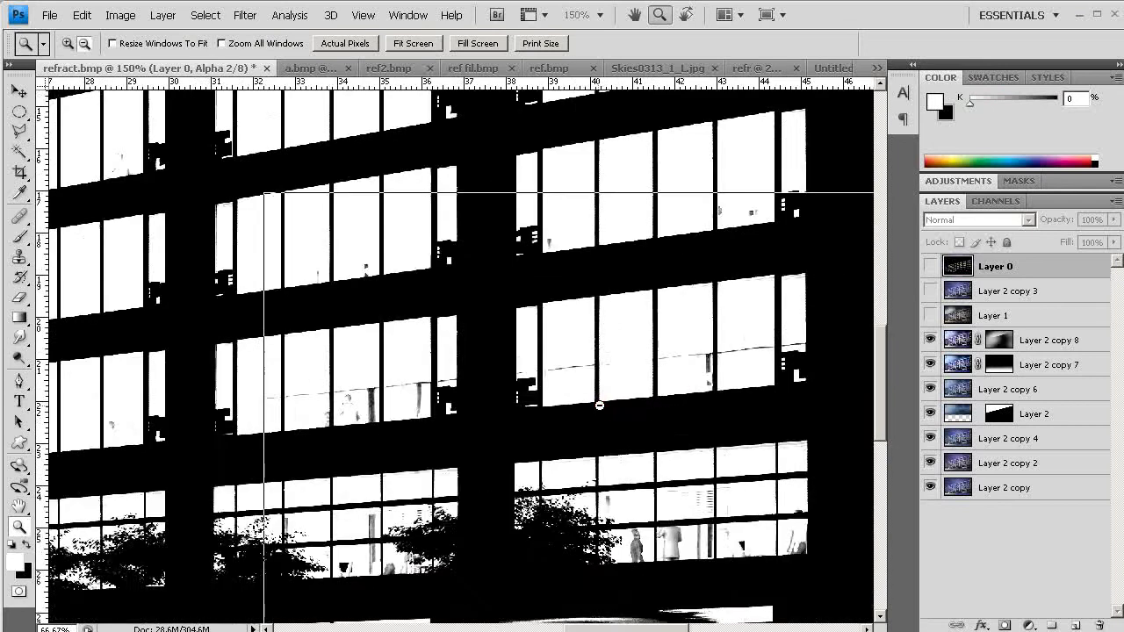
{"action": "left_click", "coordinate": [600, 405], "text": "alt"}
{"action": "left_click", "coordinate": [610, 409], "text": "alt"}
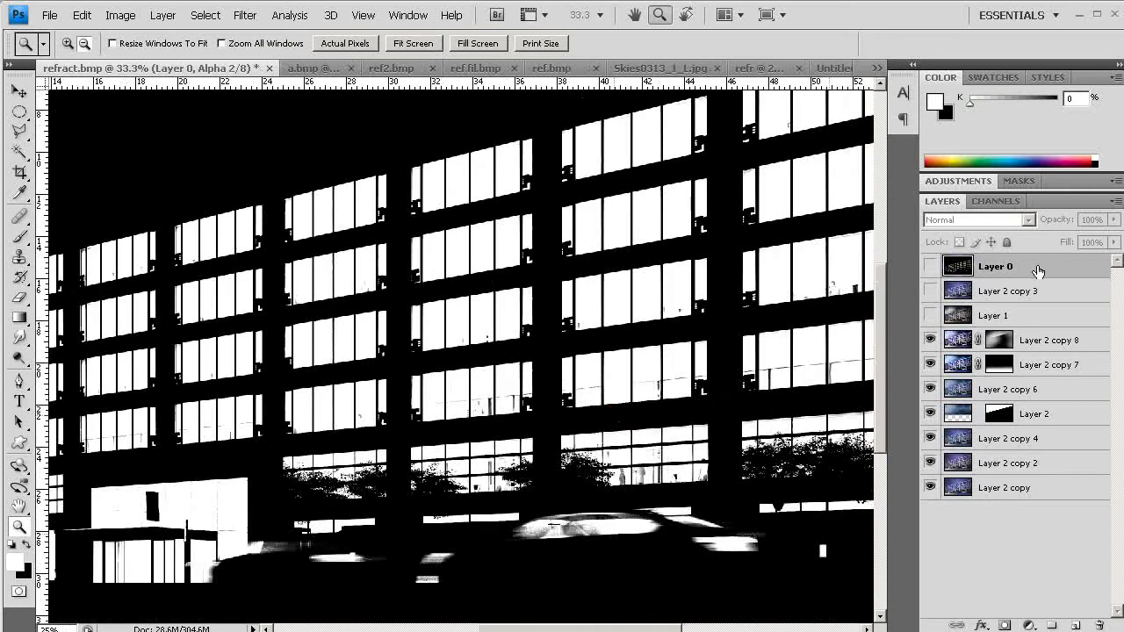
- Load the Alpha 2 channel as a selection, inspect how it covers the windows over Layer 2 copy 8, and deselect
{"action": "left_click", "coordinate": [996, 201]}
{"action": "left_click", "coordinate": [955, 335], "text": "ctrl"}
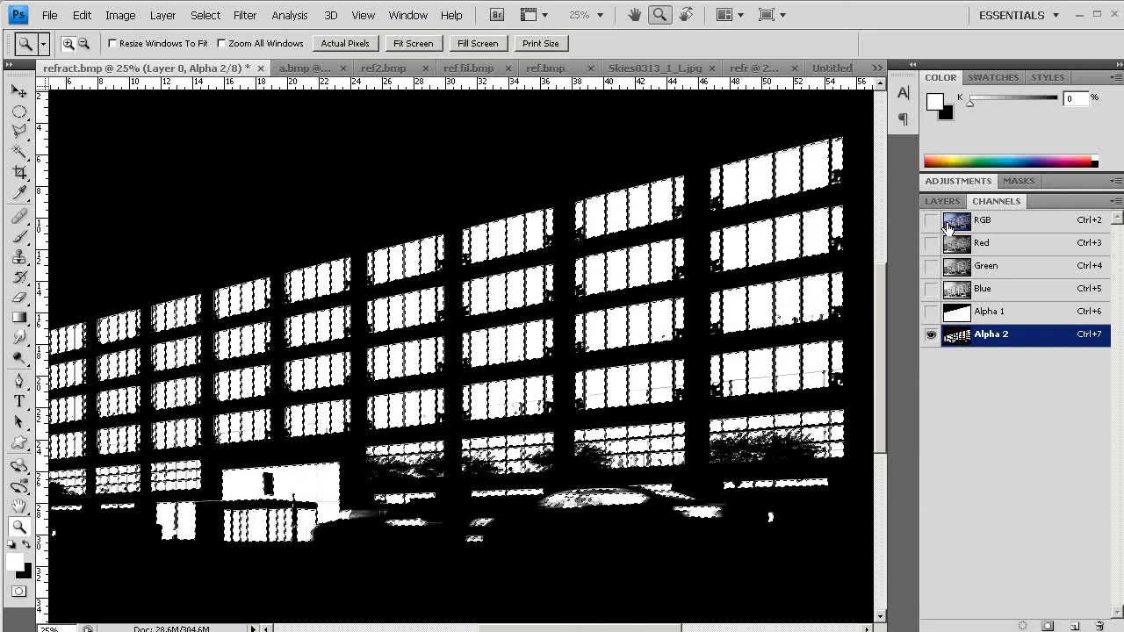
{"action": "left_click", "coordinate": [942, 201]}
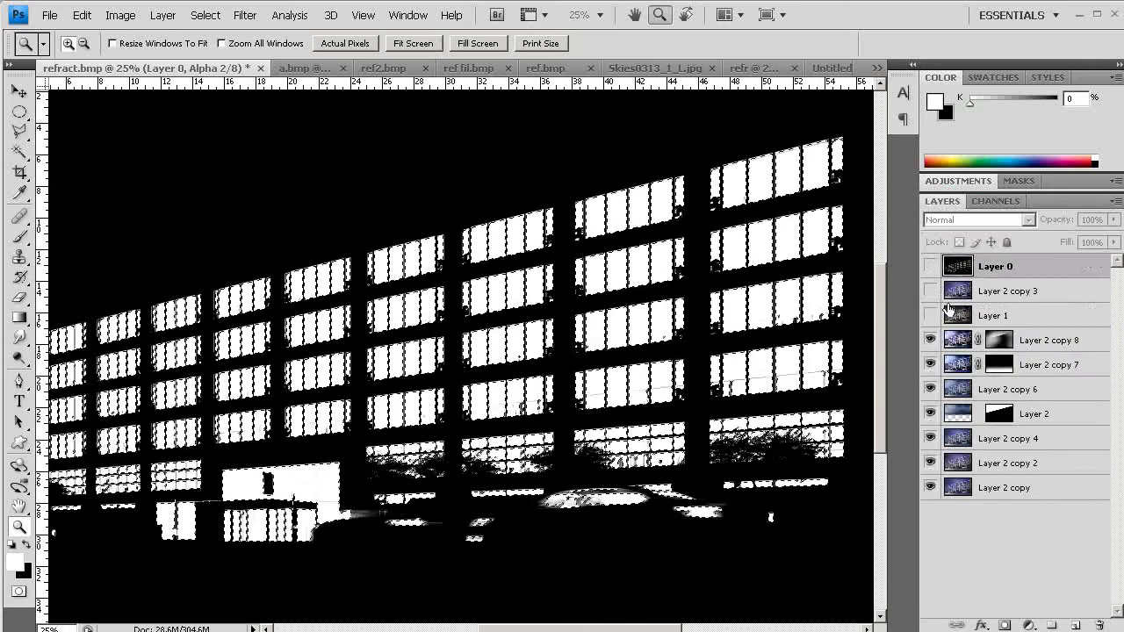
{"action": "left_click", "coordinate": [1000, 340]}
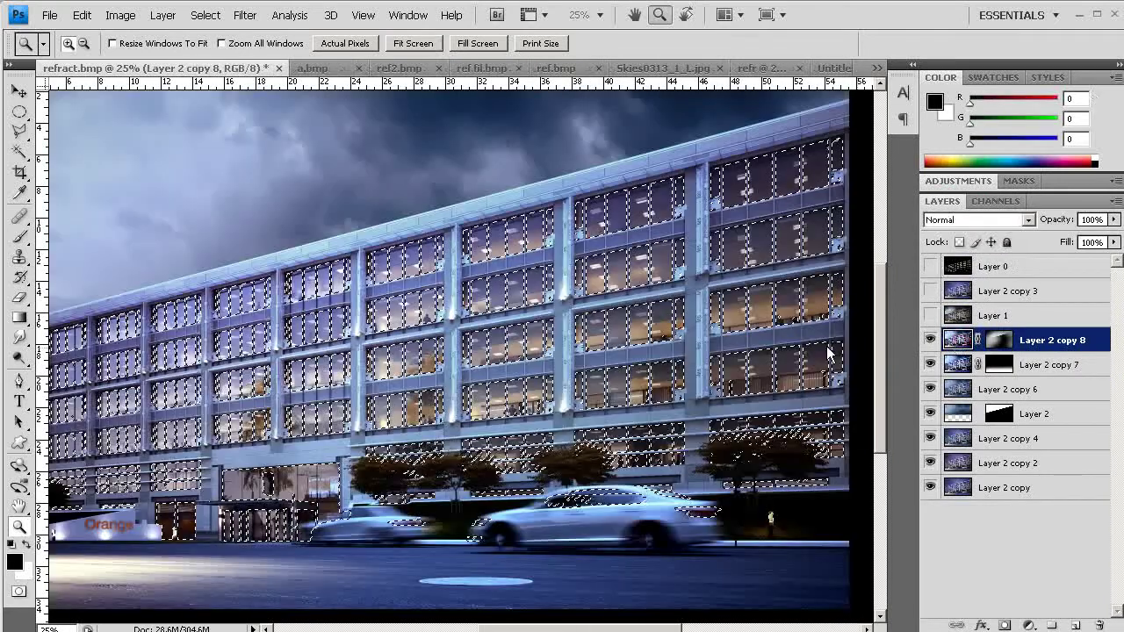
{"action": "left_click_drag", "start_coordinate": [732, 226], "coordinate": [399, 543]}
{"action": "left_click_drag", "start_coordinate": [585, 444], "coordinate": [657, 381]}
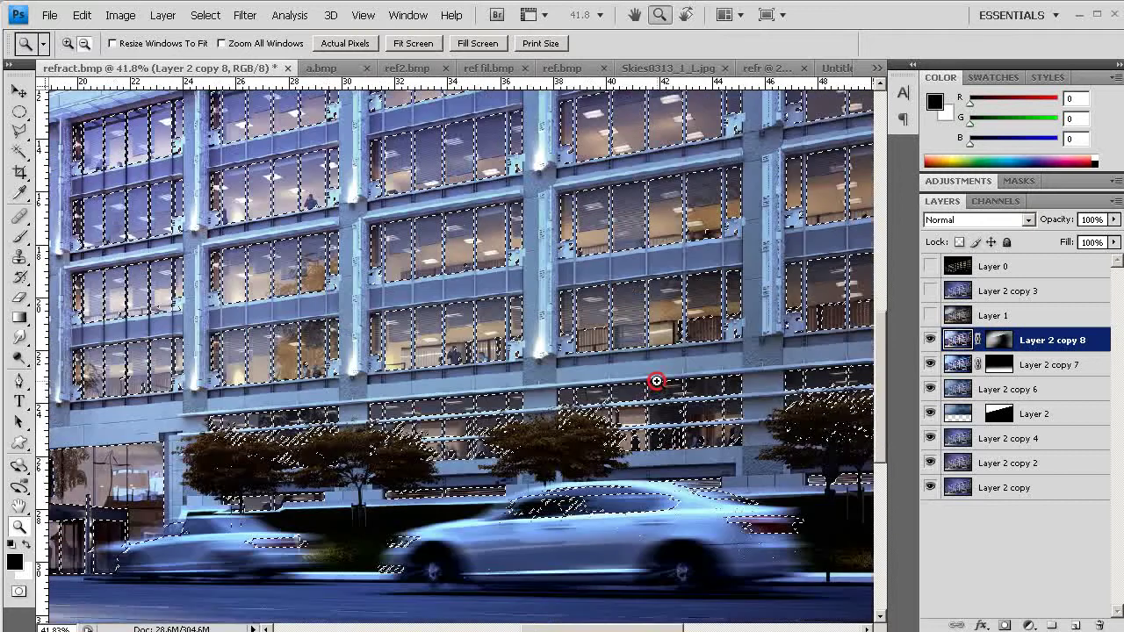
{"action": "left_click", "coordinate": [653, 392], "text": "alt"}
{"action": "left_click", "coordinate": [655, 391], "text": "alt"}
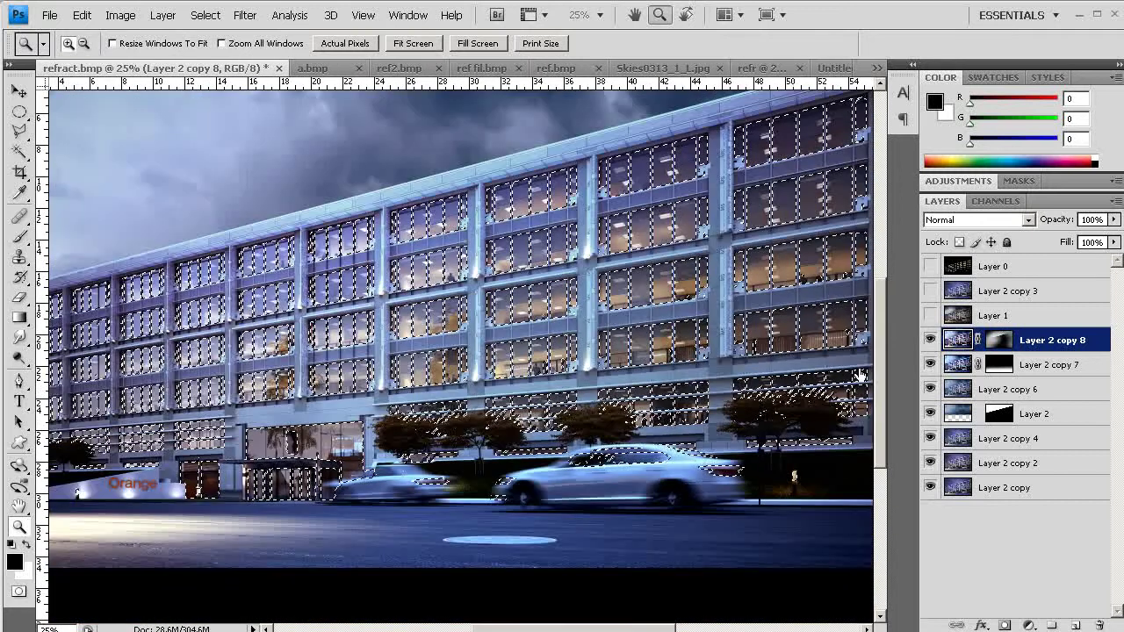
{"action": "key", "text": "ctrl+d"}
- Duplicate Layer 2 copy 8, Layer 2 copy 7 and Layer 2 copy 6, and merge the duplicates into one layer
{"action": "left_click", "coordinate": [989, 391], "text": "shift"}
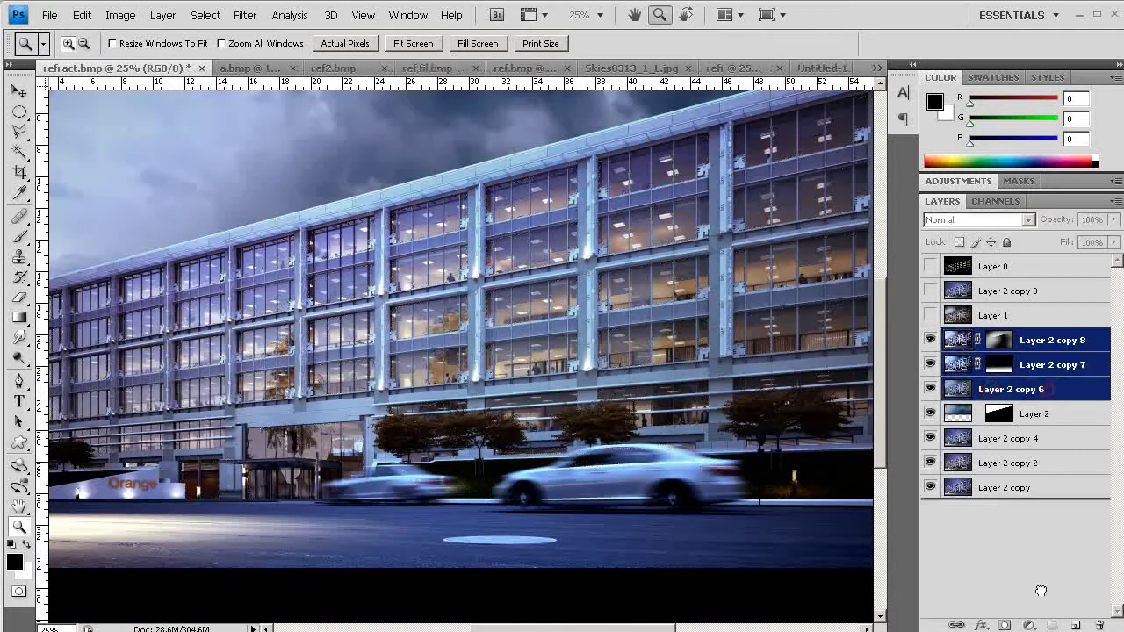
{"action": "left_click_drag", "start_coordinate": [1075, 626], "coordinate": [1074, 626]}
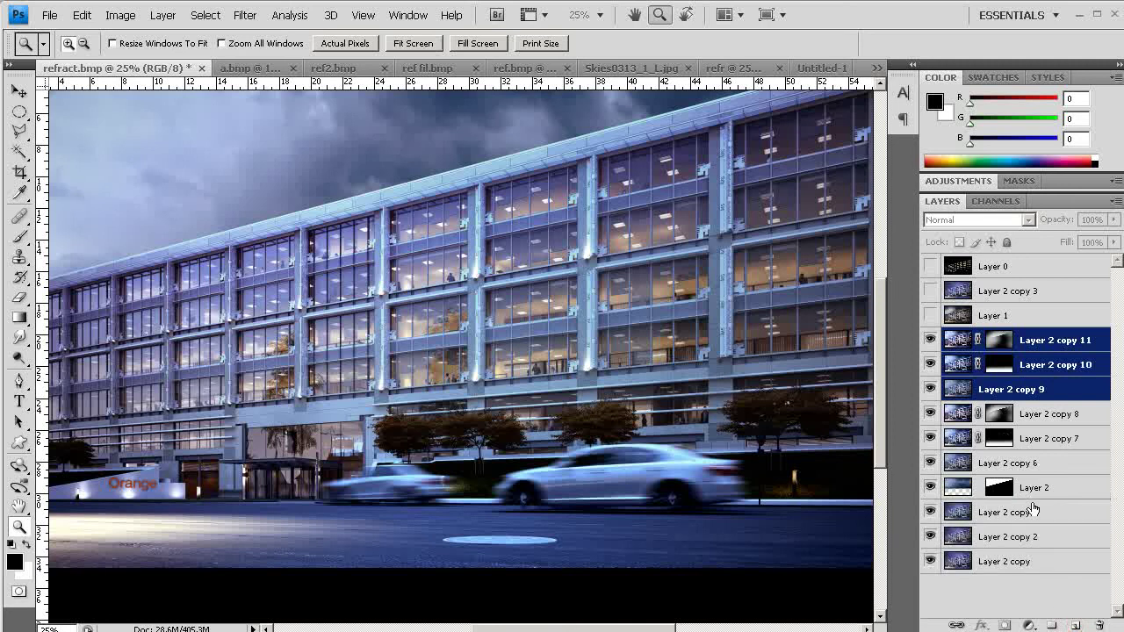
{"action": "key", "text": "ctrl+e"}
- Duplicate the merged layer and warm the duplicate's midtones with Color Balance levels of +58, 0 and -33
{"action": "left_click_drag", "start_coordinate": [1029, 340], "coordinate": [1025, 367]}
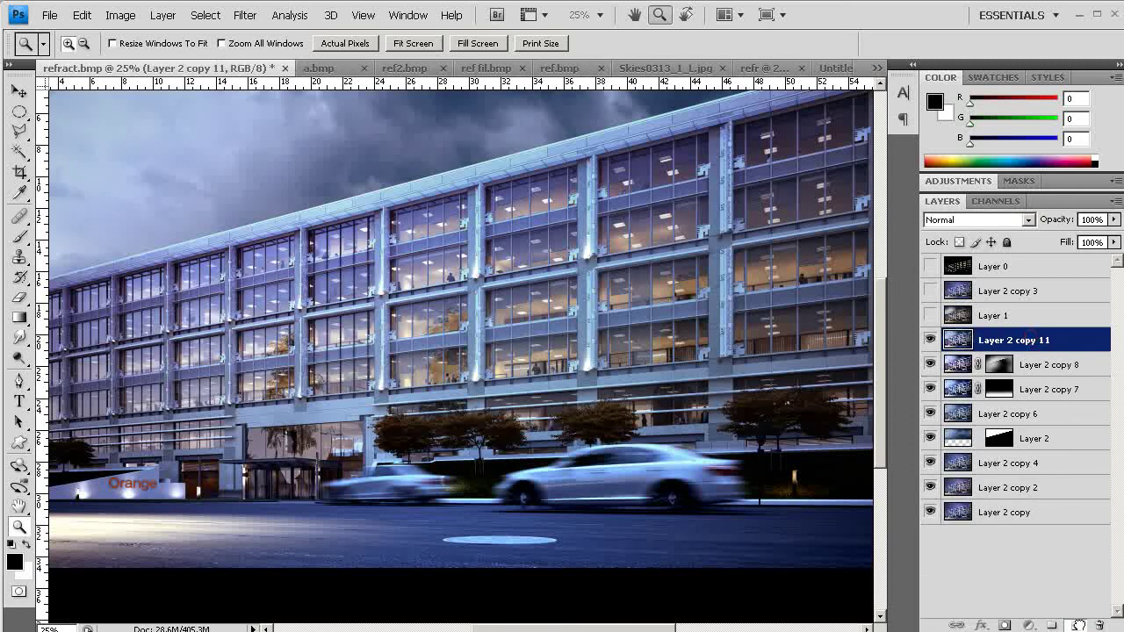
{"action": "key", "text": "ctrl+j"}
{"action": "key", "text": "ctrl+b"}
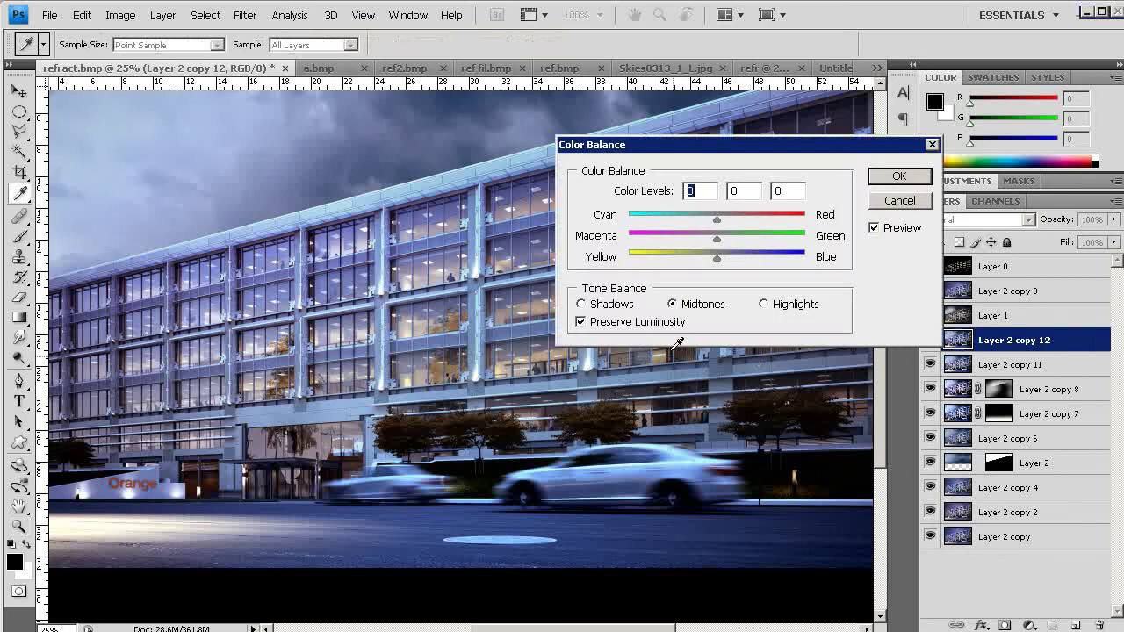
{"action": "left_click_drag", "start_coordinate": [717, 216], "coordinate": [736, 216]}
{"action": "left_click_drag", "start_coordinate": [715, 256], "coordinate": [687, 256]}
{"action": "left_click_drag", "start_coordinate": [736, 219], "coordinate": [768, 220]}
{"action": "left_click_drag", "start_coordinate": [790, 144], "coordinate": [679, 425]}
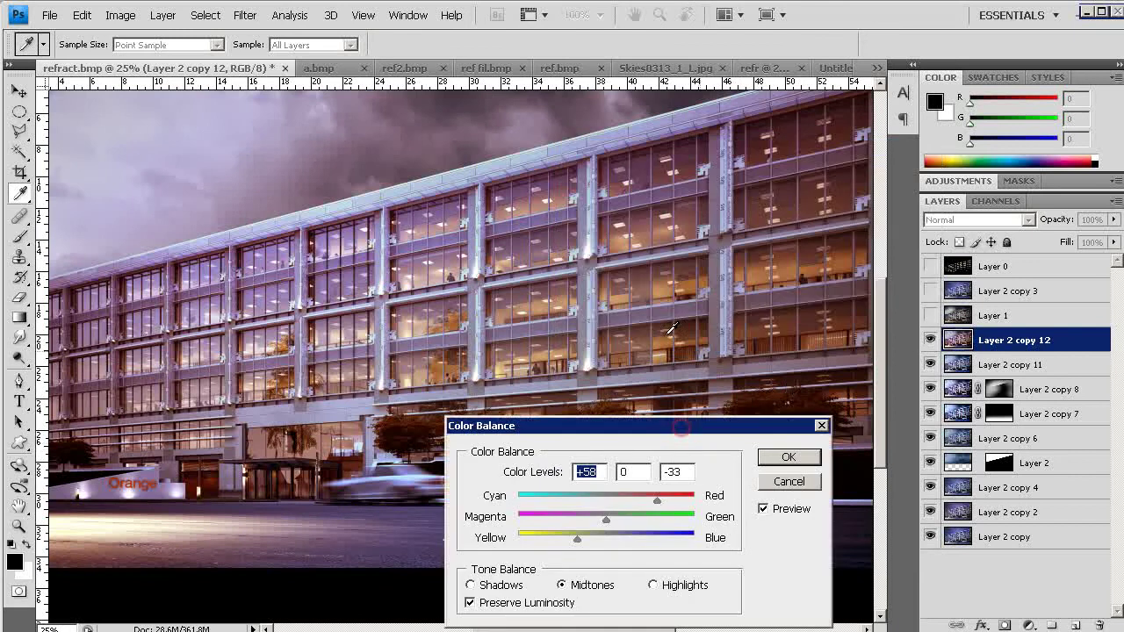
{"action": "left_click", "coordinate": [788, 458]}
- Increase the warm layer's contrast with Levels, setting the black input to 12 and the white input to 221
{"action": "key", "text": "ctrl+l"}
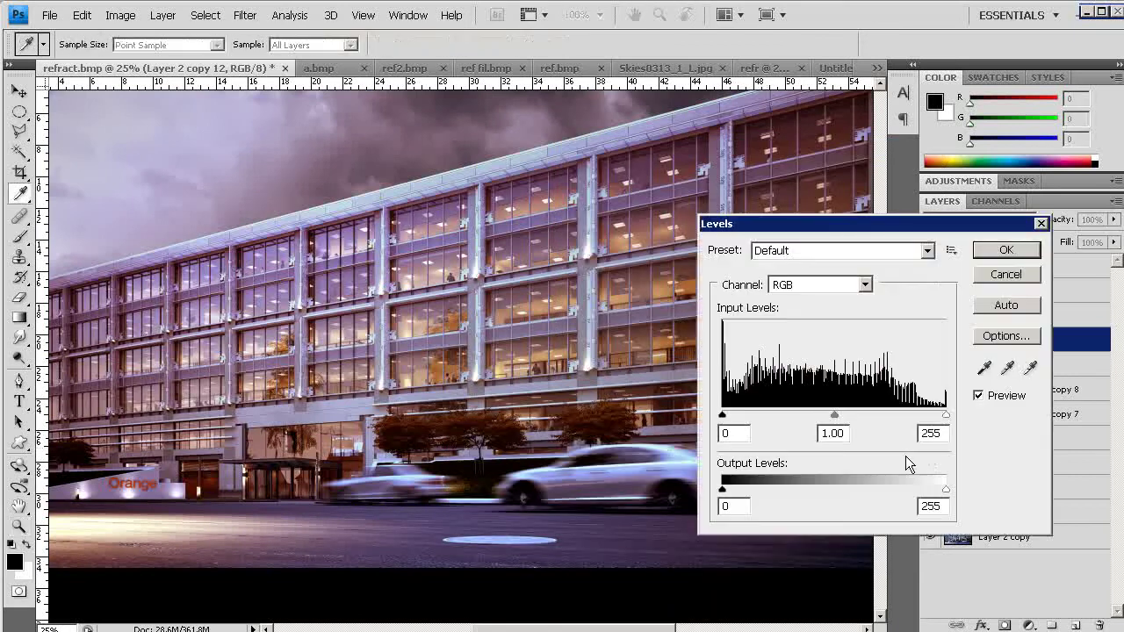
{"action": "left_click_drag", "start_coordinate": [944, 414], "coordinate": [925, 415]}
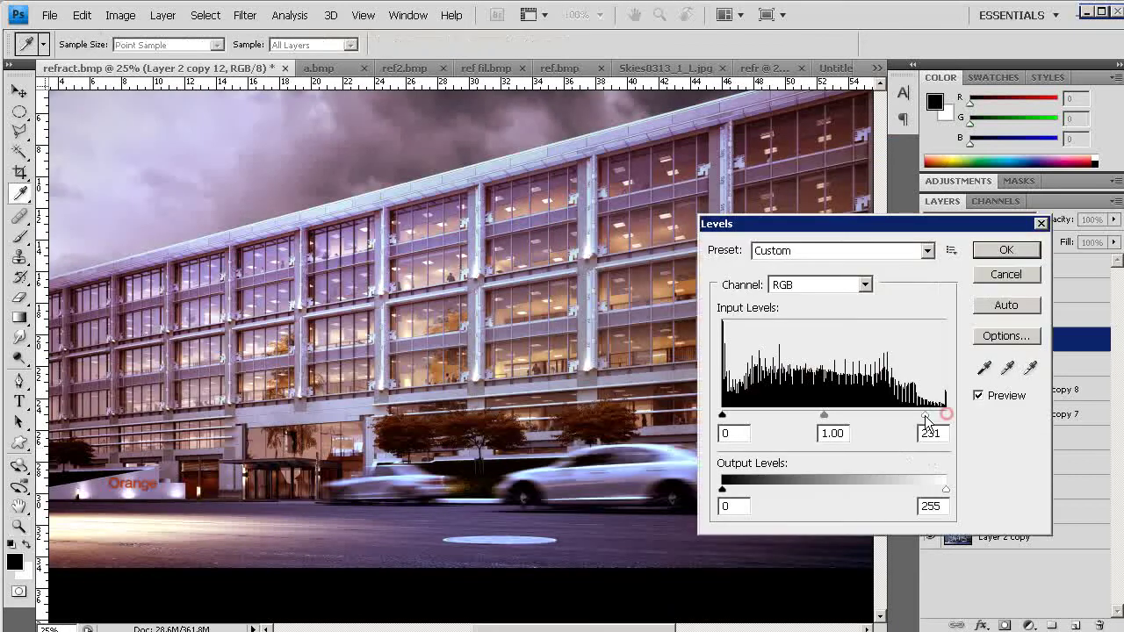
{"action": "left_click_drag", "start_coordinate": [722, 416], "coordinate": [732, 414]}
{"action": "left_click_drag", "start_coordinate": [924, 414], "coordinate": [918, 414]}
{"action": "left_click", "coordinate": [733, 416]}
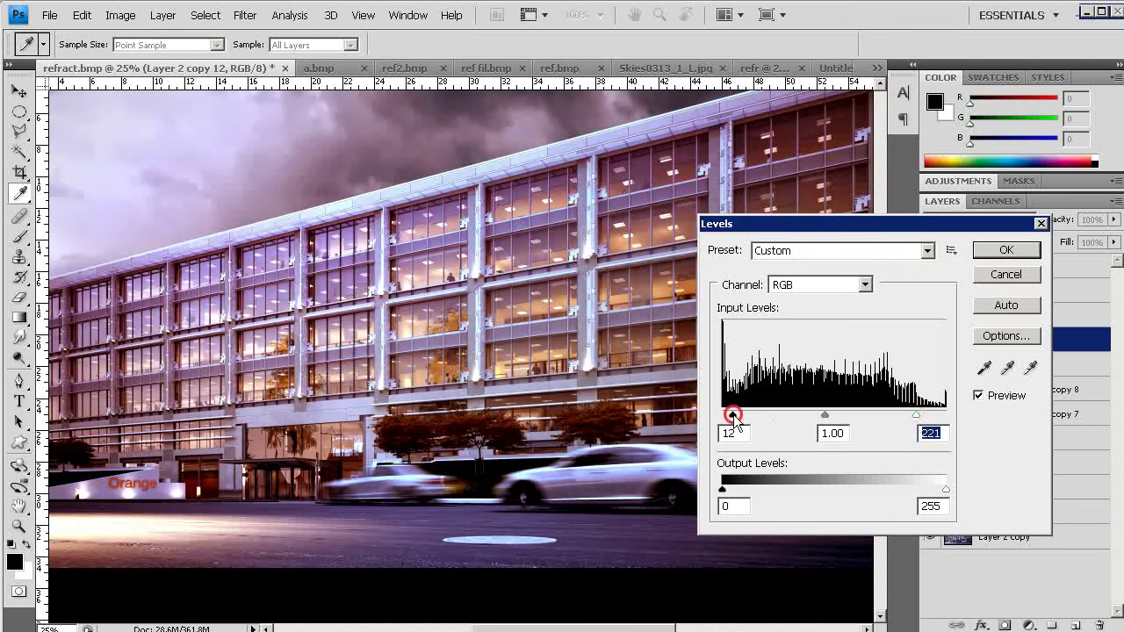
{"action": "left_click", "coordinate": [1005, 251]}
{"action": "key", "text": "z"}
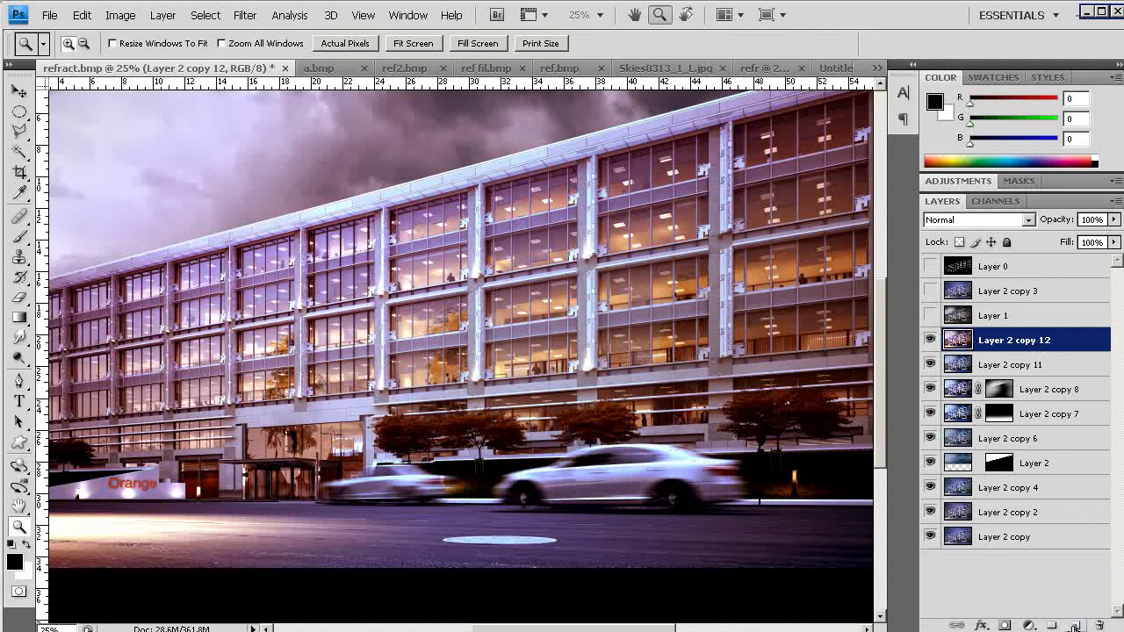
- Add a layer mask to Layer 2 copy 12 and fill it with black to hide the warm version
{"action": "left_click", "coordinate": [1005, 625]}
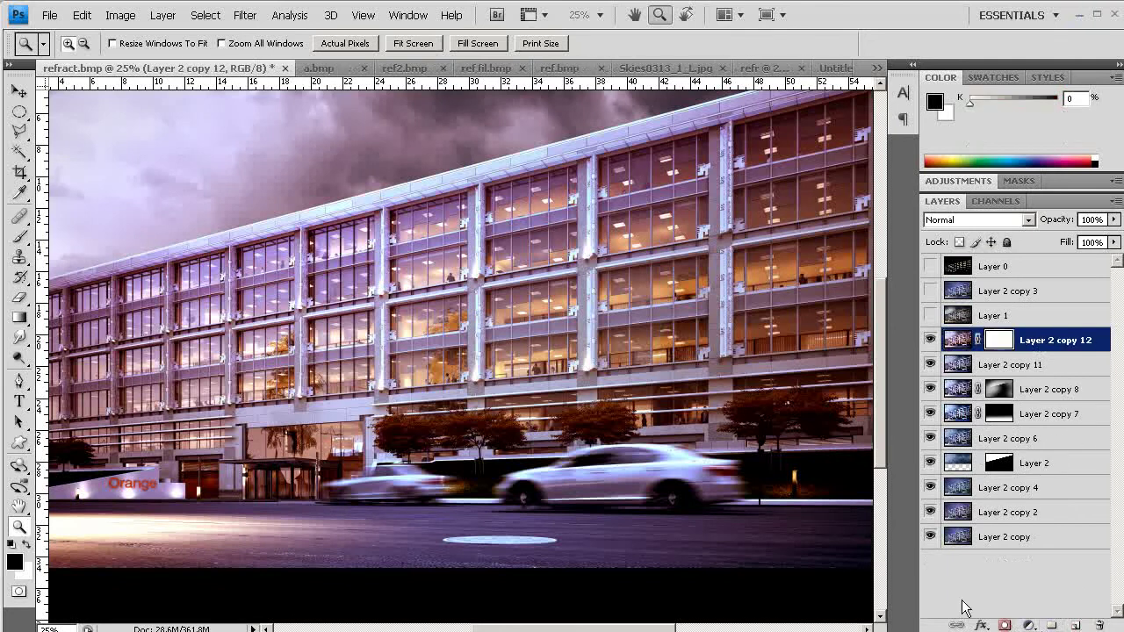
{"action": "key", "text": "x"}
{"action": "key", "text": "x"}
{"action": "key", "text": "v"}
{"action": "key", "text": "alt+BackSpace"}
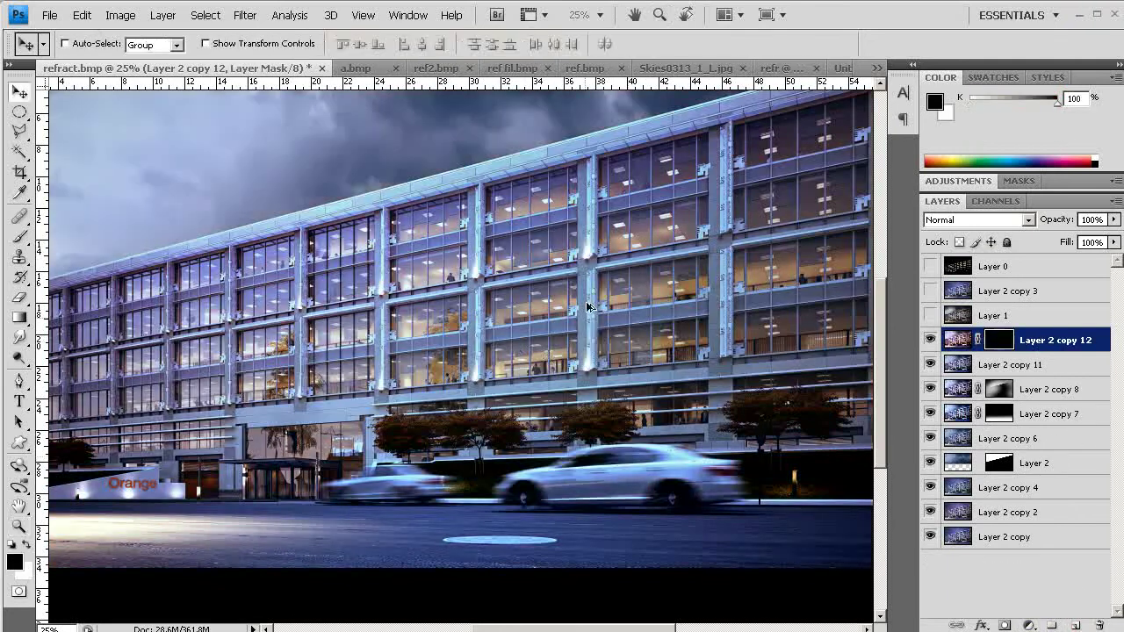
- Load the Alpha 2 channel as a selection for the layer mask and ready a white brush at 100% opacity
{"action": "left_click", "coordinate": [990, 202]}
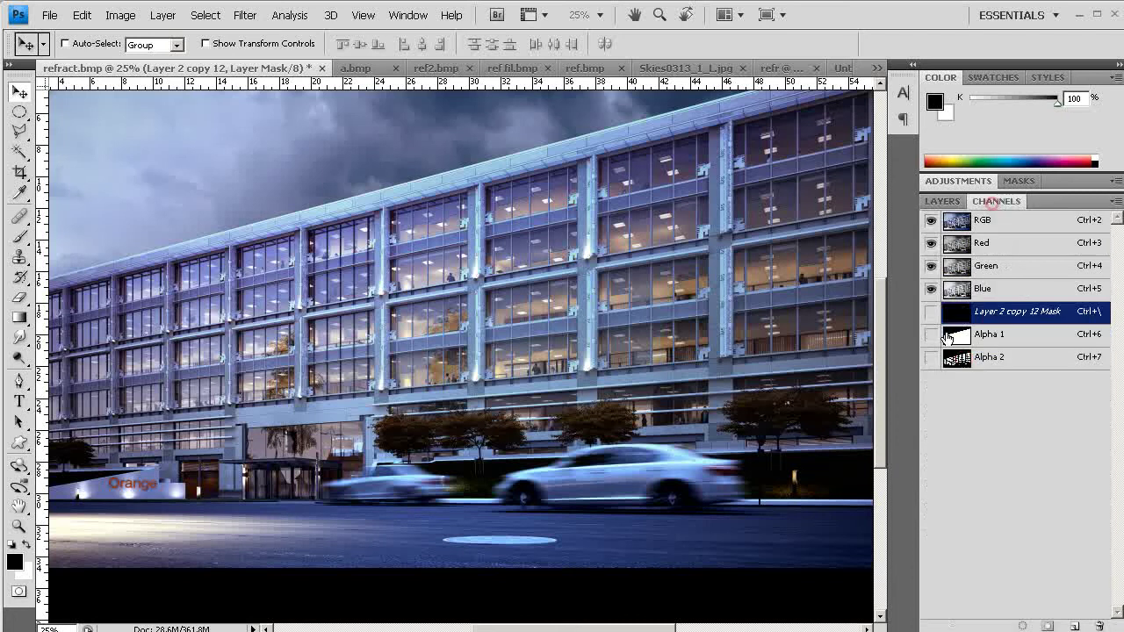
{"action": "left_click", "coordinate": [965, 355], "text": "ctrl"}
{"action": "left_click", "coordinate": [941, 202]}
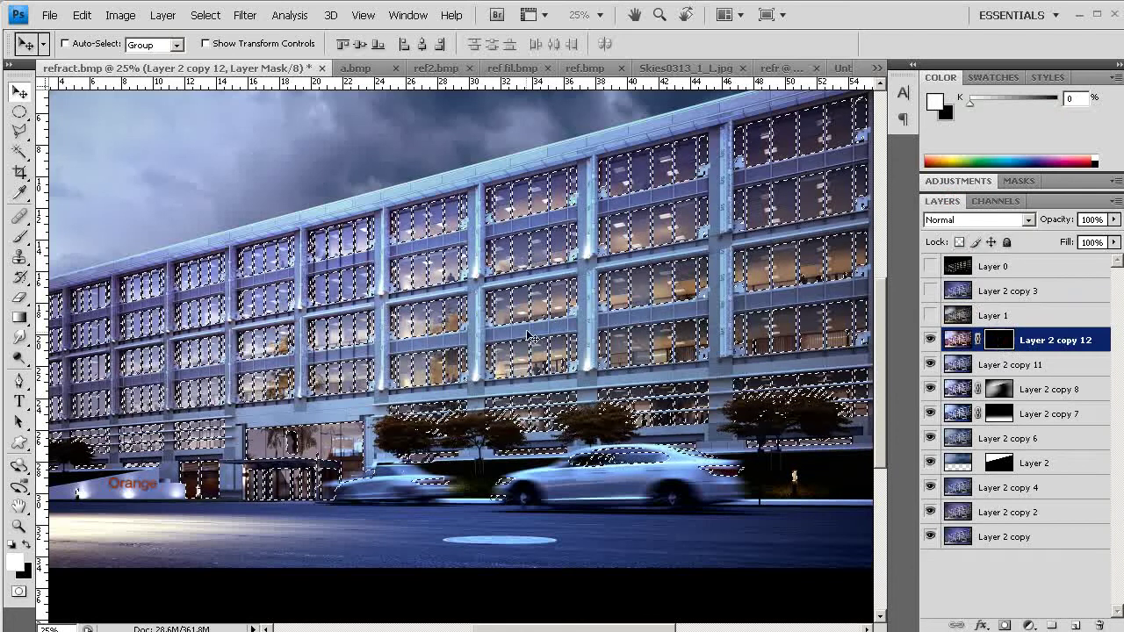
{"action": "key", "text": "b"}
{"action": "key", "text": "x"}
{"action": "left_click_drag", "start_coordinate": [304, 44], "coordinate": [390, 45]}
{"action": "left_click_drag", "start_coordinate": [780, 286], "coordinate": [324, 386]}
{"action": "key", "text": "ctrl+z"}
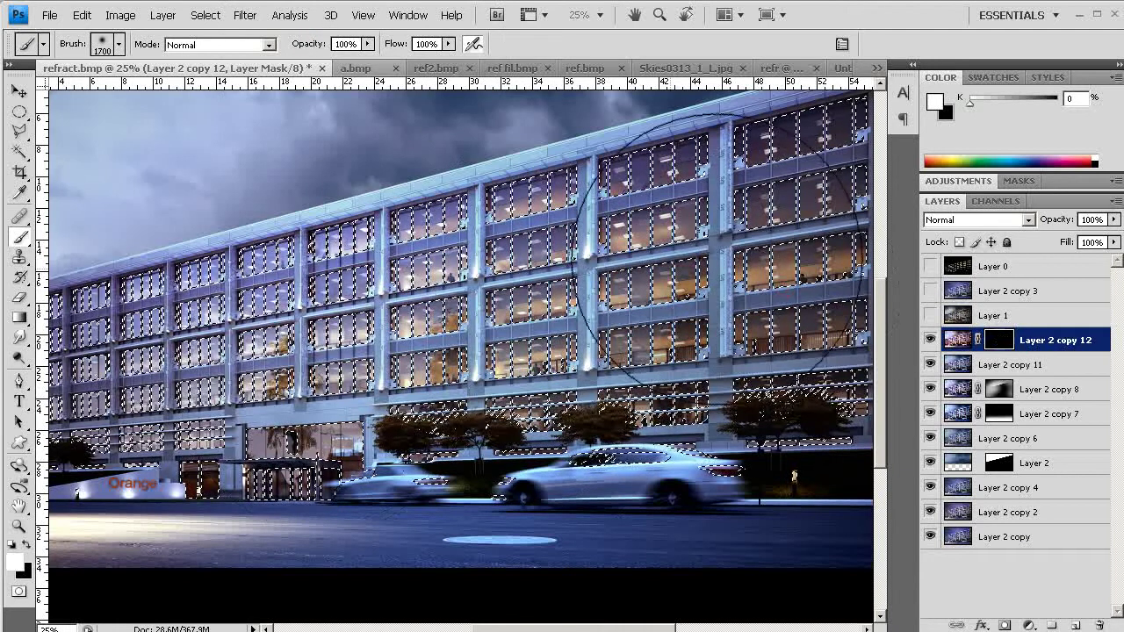
{"action": "mouse_move", "coordinate": [719, 264]}
{"action": "left_mouse_down"}
{"action": "mouse_move", "coordinate": [519, 291]}
{"action": "mouse_move", "coordinate": [50, 475]}
{"action": "left_mouse_up"}
{"action": "key", "text": "ctrl+z"}
- Paint white with the 1700 px brush across the selected windows on the Layer 2 copy 12 mask, and deselect
{"action": "left_click_drag", "start_coordinate": [609, 263], "coordinate": [153, 420]}
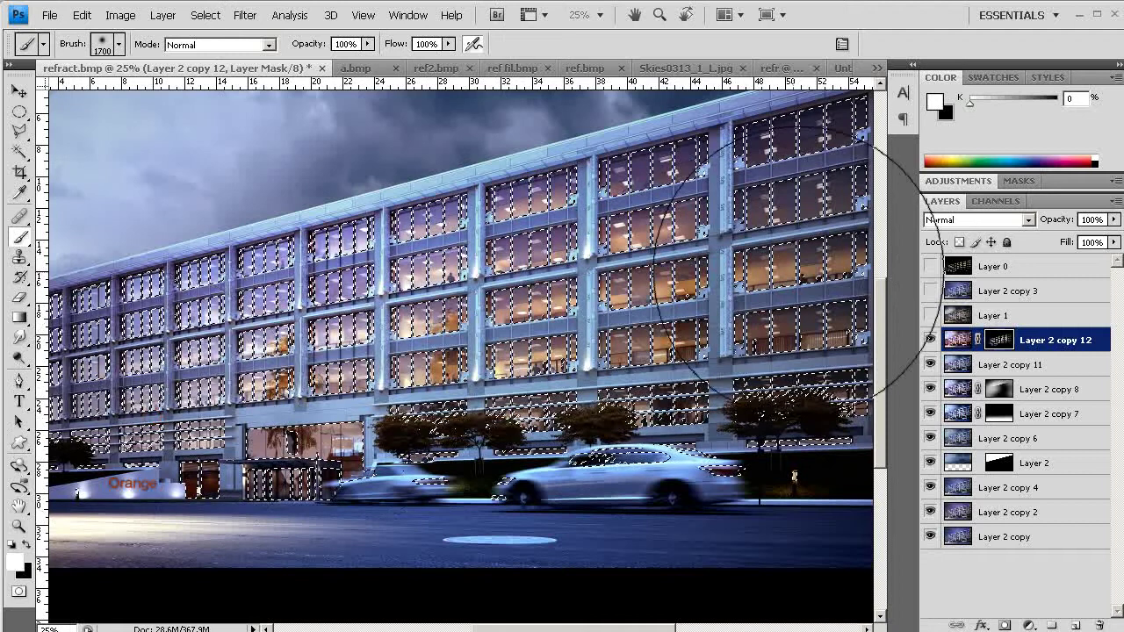
{"action": "left_click_drag", "start_coordinate": [580, 321], "coordinate": [515, 413]}
{"action": "left_click", "coordinate": [231, 424]}
{"action": "left_click_drag", "start_coordinate": [671, 380], "coordinate": [681, 373]}
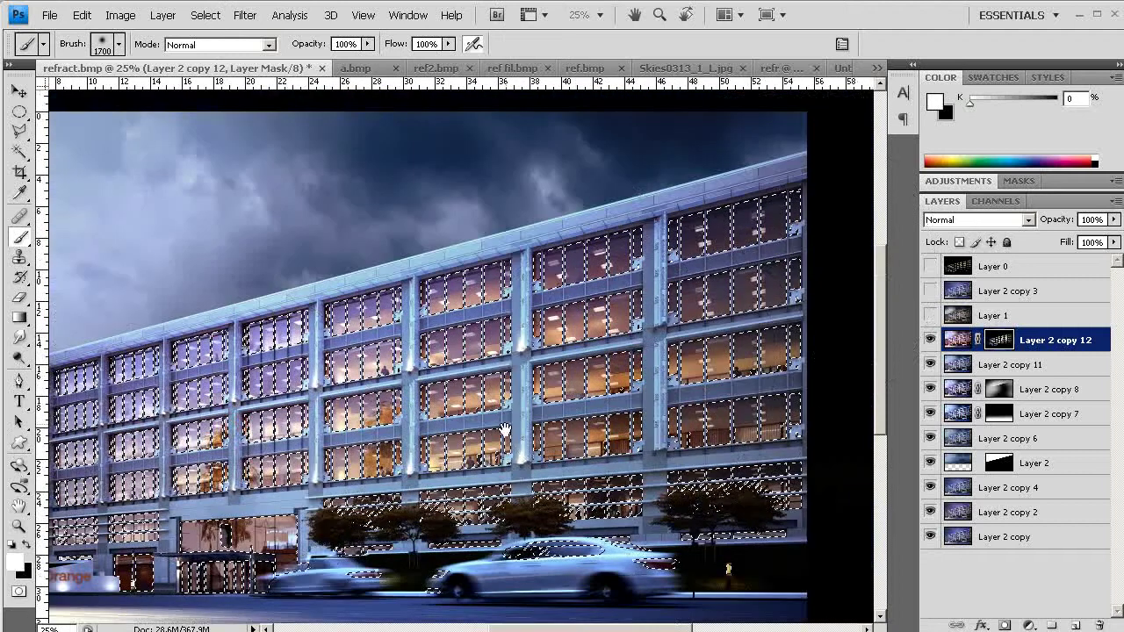
{"action": "left_click_drag", "start_coordinate": [486, 428], "coordinate": [584, 325]}
{"action": "mouse_move", "coordinate": [600, 371]}
{"action": "left_mouse_down"}
{"action": "mouse_move", "coordinate": [523, 409]}
{"action": "mouse_move", "coordinate": [647, 393]}
{"action": "left_mouse_up"}
{"action": "left_click_drag", "start_coordinate": [564, 336], "coordinate": [171, 456]}
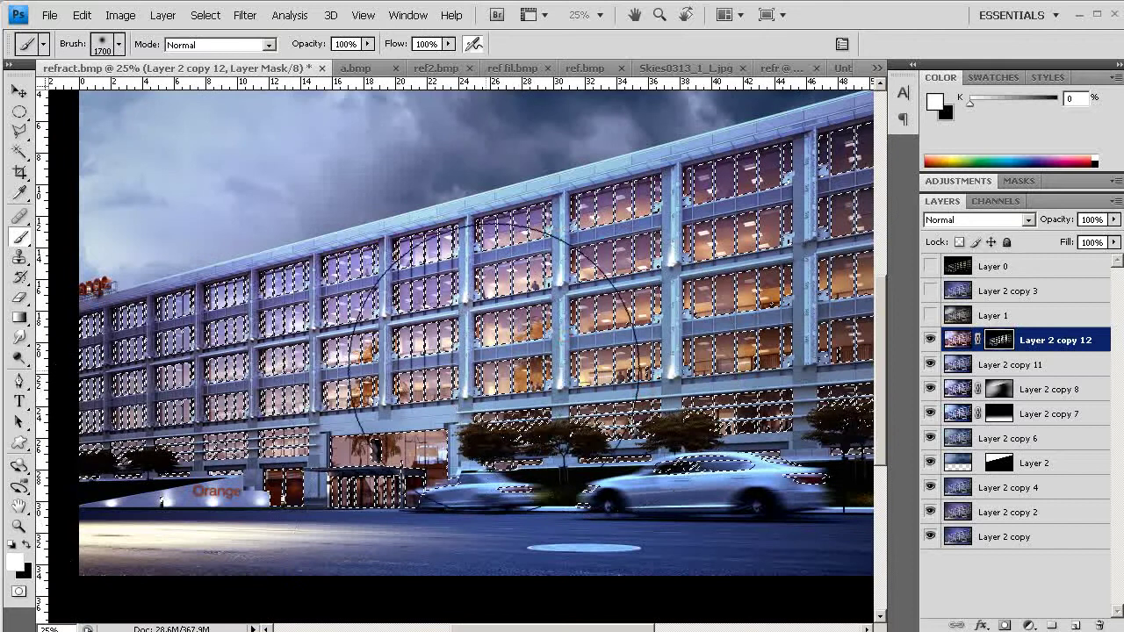
{"action": "mouse_move", "coordinate": [649, 326]}
{"action": "left_mouse_down"}
{"action": "mouse_move", "coordinate": [455, 398]}
{"action": "mouse_move", "coordinate": [650, 355]}
{"action": "left_mouse_up"}
{"action": "key", "text": "ctrl+d"}
{"action": "left_click", "coordinate": [531, 384], "text": "alt"}
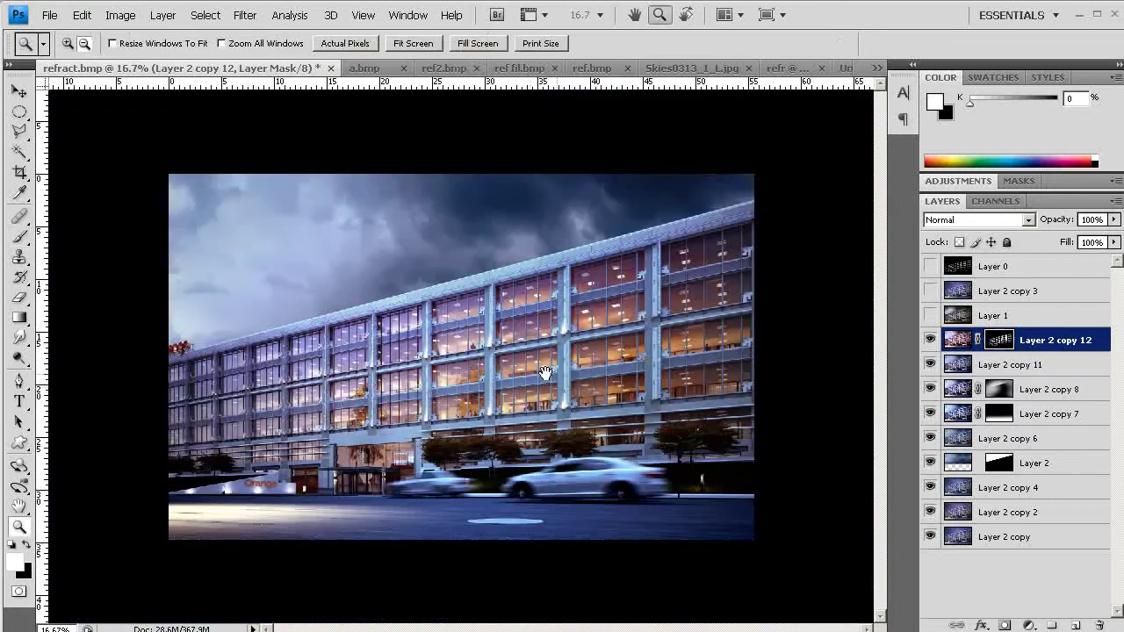
- Merge copies of the layers from Layer 2 copy 11 down to Layer 2 copy 6 into one layer above them, and duplicate the result
{"action": "left_click_drag", "start_coordinate": [955, 348], "coordinate": [964, 322]}
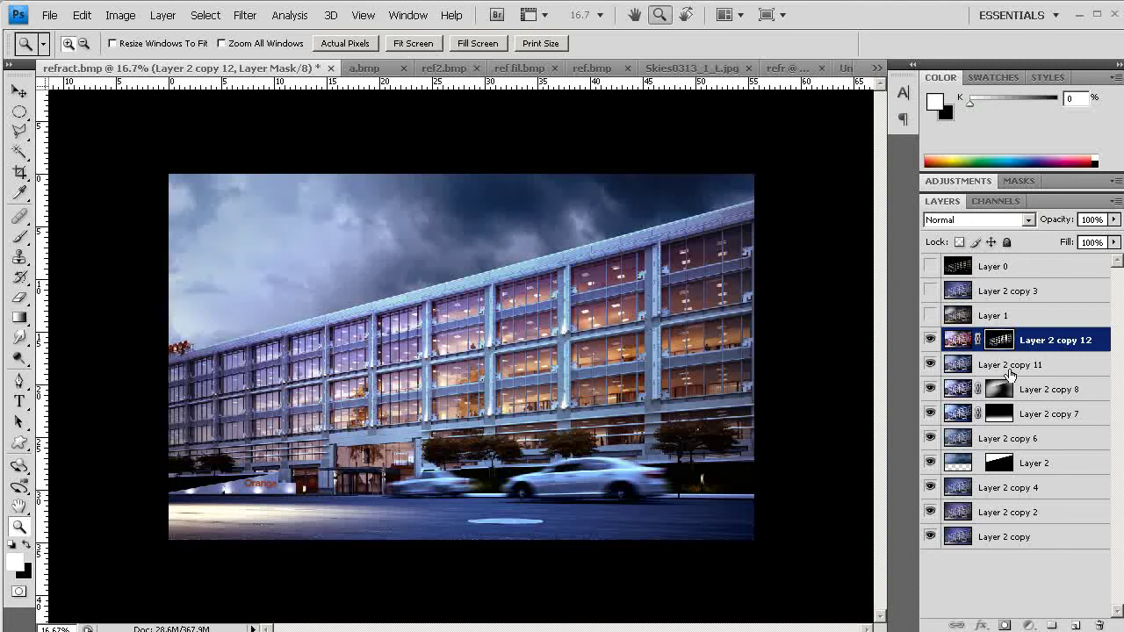
{"action": "left_click", "coordinate": [1010, 367]}
{"action": "left_click", "coordinate": [1038, 438], "text": "shift"}
{"action": "left_click_drag", "start_coordinate": [1043, 545], "coordinate": [1074, 625]}
{"action": "key", "text": "ctrl+e"}
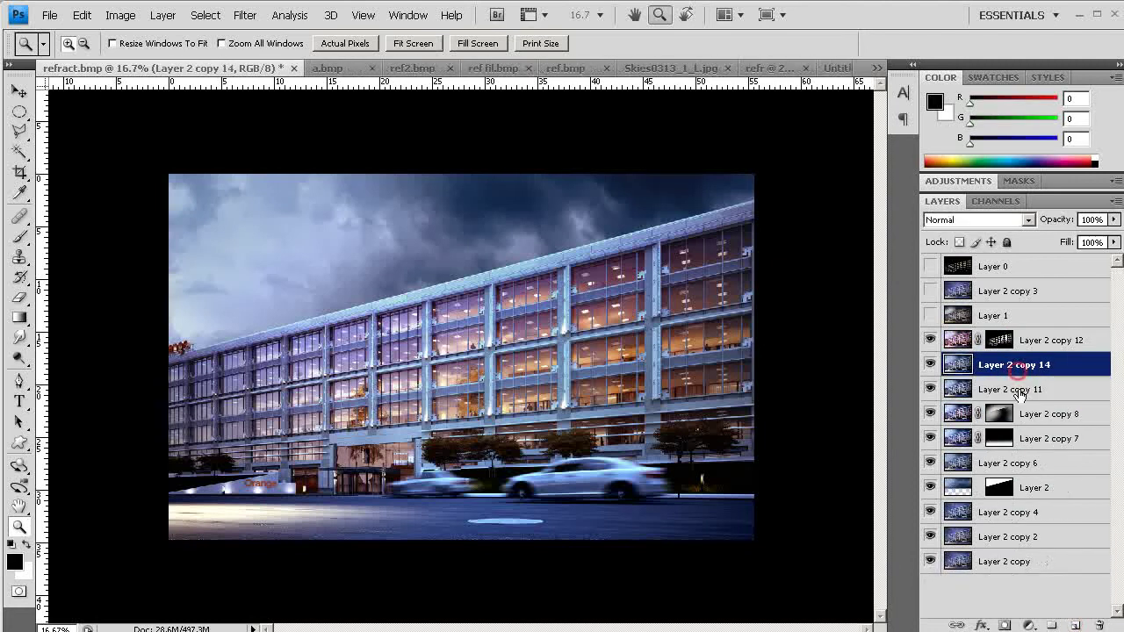
{"action": "key", "text": "ctrl+j"}
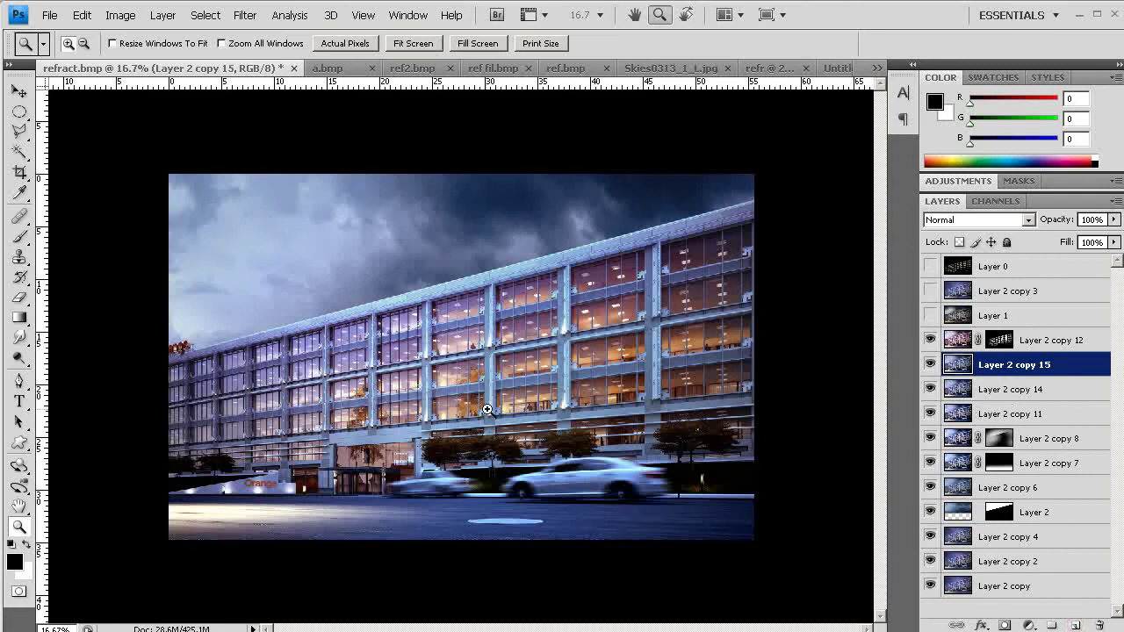
- Warm Layer 2 copy 15 by shifting its midtones toward red and yellow with Color Balance
{"action": "key", "text": "ctrl+b"}
{"action": "left_click_drag", "start_coordinate": [608, 499], "coordinate": [619, 499]}
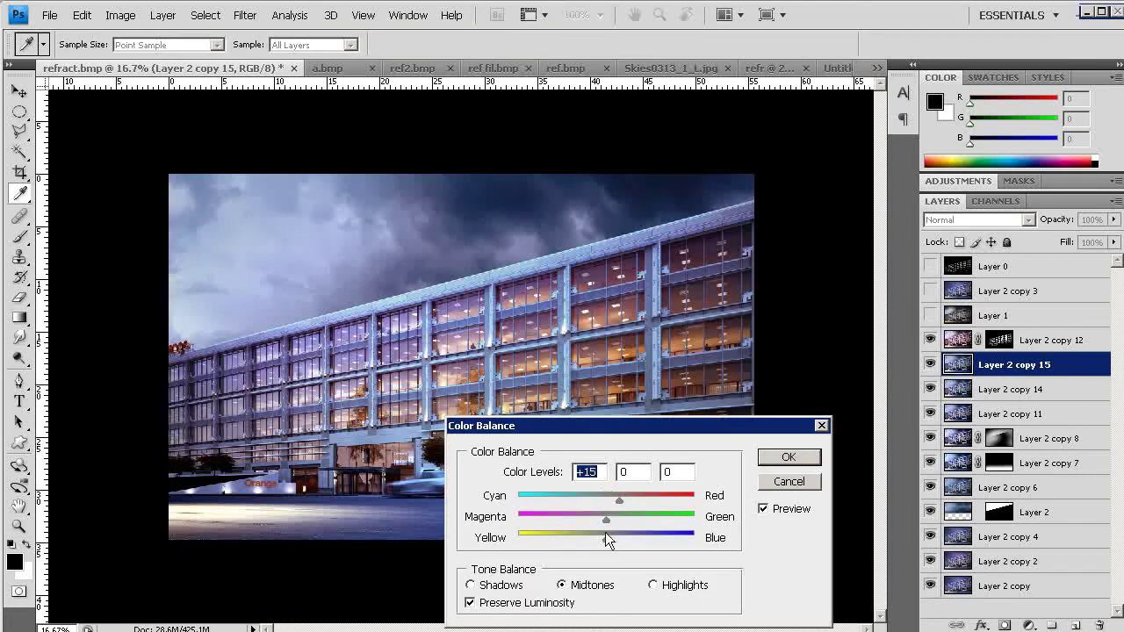
{"action": "left_click_drag", "start_coordinate": [607, 537], "coordinate": [582, 551]}
{"action": "left_click", "coordinate": [626, 501]}
{"action": "left_click", "coordinate": [788, 456]}
- Duplicate Layer 2 copy 15 and cool the copy's midtones with Color Balance, using -26 for cyan-red and +41 for yellow-blue
{"action": "key", "text": "z"}
{"action": "left_click_drag", "start_coordinate": [1054, 600], "coordinate": [1074, 625]}
{"action": "key", "text": "ctrl+b"}
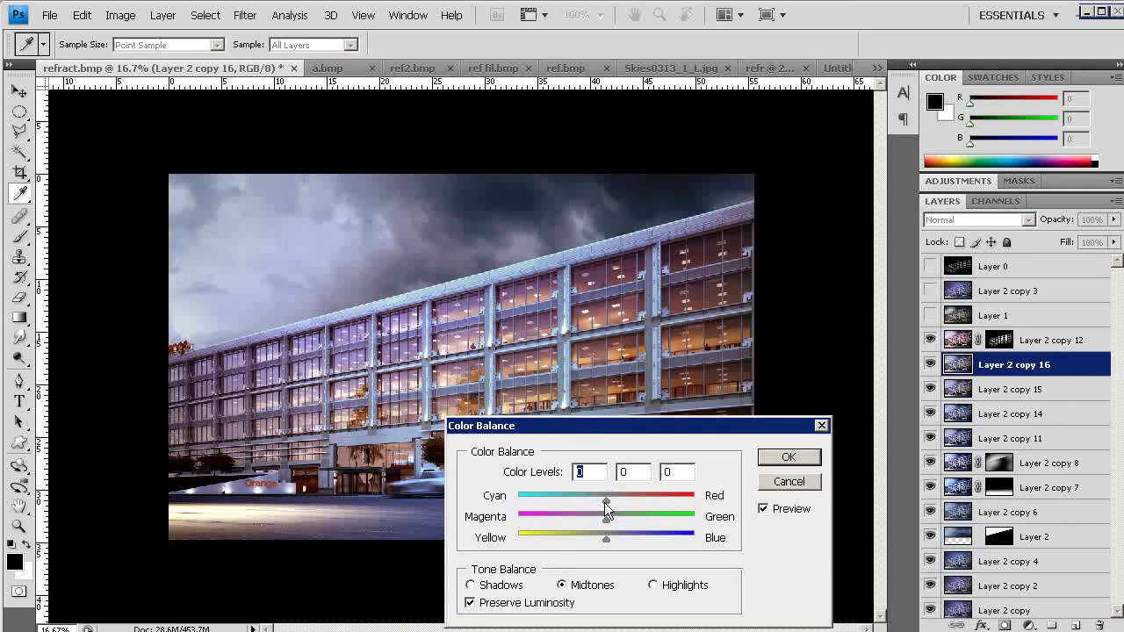
{"action": "left_click_drag", "start_coordinate": [585, 503], "coordinate": [581, 503]}
{"action": "left_click_drag", "start_coordinate": [606, 537], "coordinate": [634, 538]}
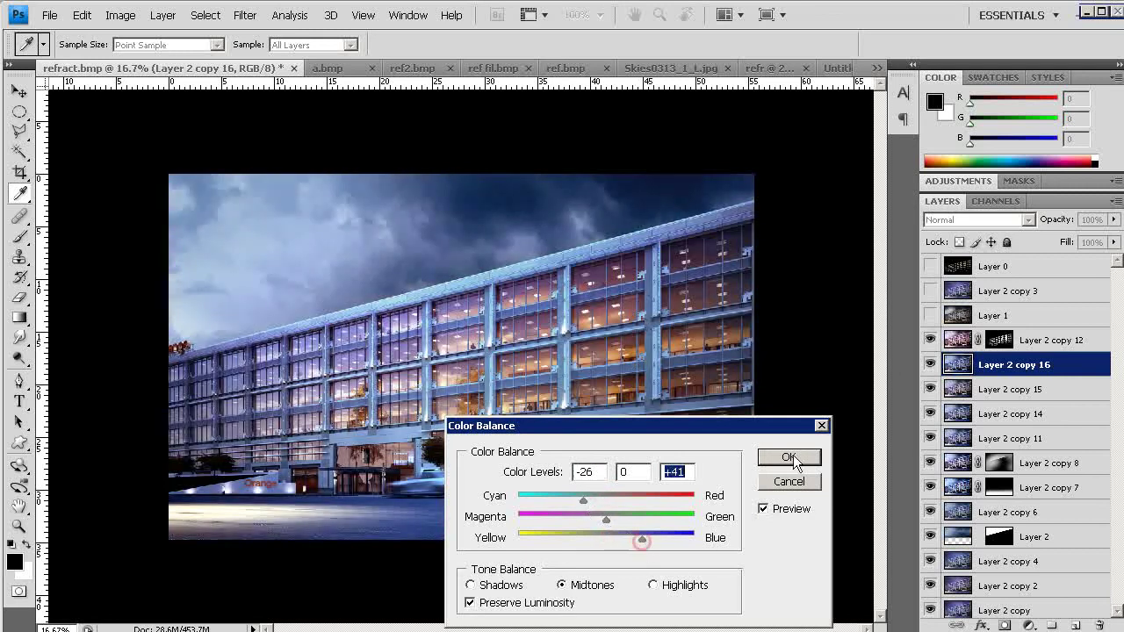
{"action": "left_click", "coordinate": [789, 457]}
- Slightly reduce the cool layer's saturation with Hue/Saturation
{"action": "key", "text": "ctrl+u"}
{"action": "mouse_move", "coordinate": [969, 429]}
{"action": "left_mouse_down"}
{"action": "mouse_move", "coordinate": [937, 433]}
{"action": "mouse_move", "coordinate": [951, 437]}
{"action": "left_mouse_up"}
{"action": "left_click", "coordinate": [1120, 292]}
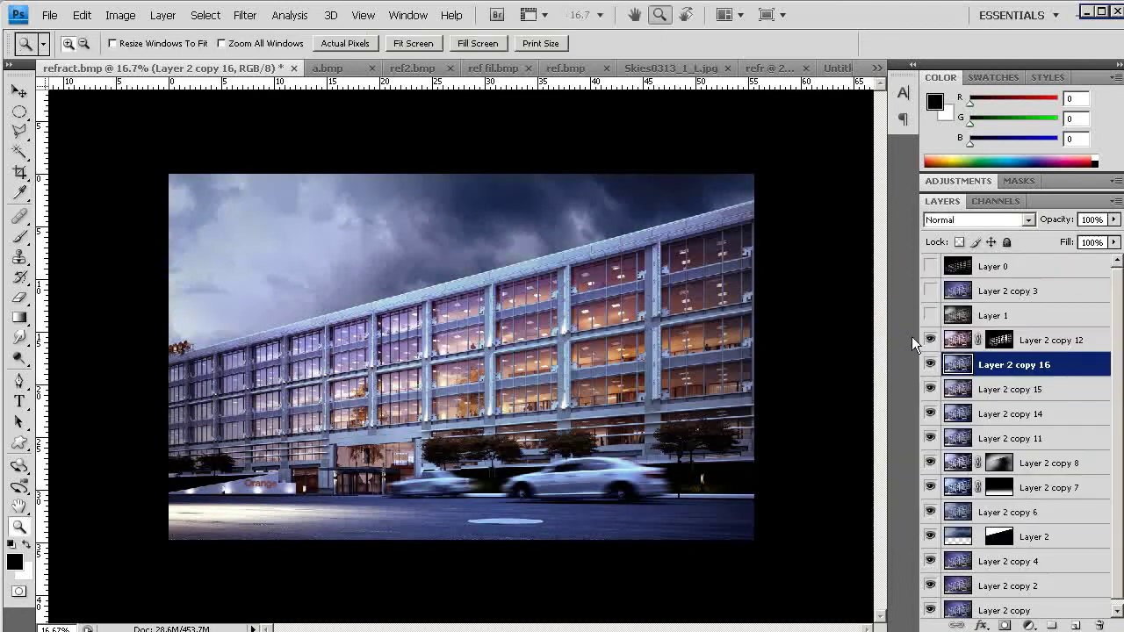
- Move Layer 2 copy 15 above Layer 2 copy 16 and hide it with a black layer mask
{"action": "left_click_drag", "start_coordinate": [1005, 364], "coordinate": [1005, 394]}
{"action": "left_click", "coordinate": [1010, 367]}
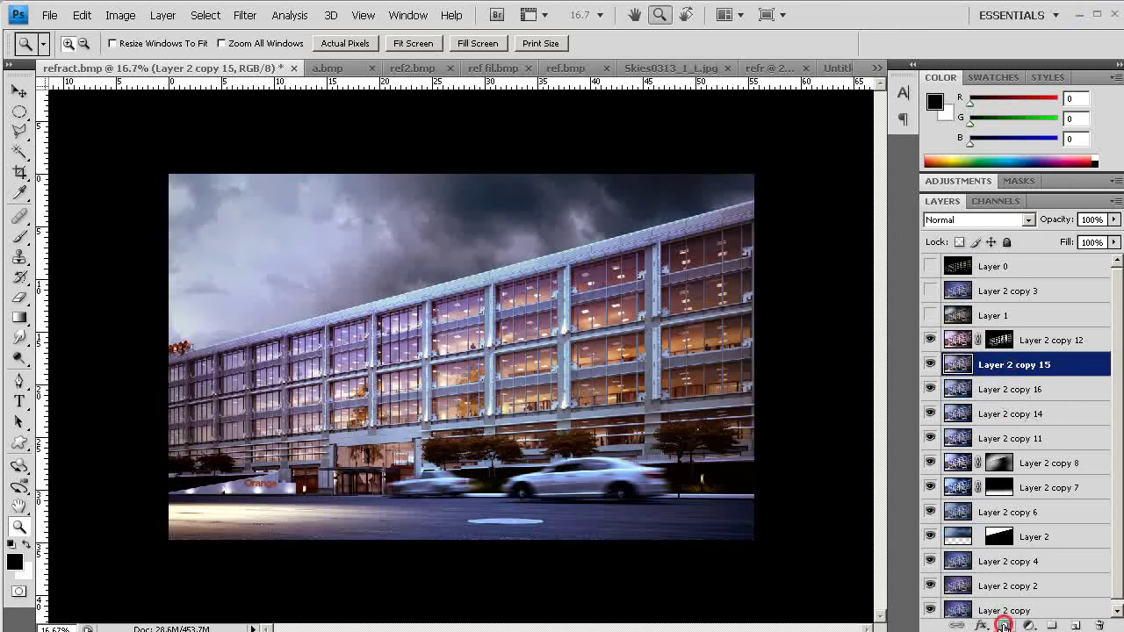
{"action": "left_click", "coordinate": [1004, 624]}
{"action": "key", "text": "x"}
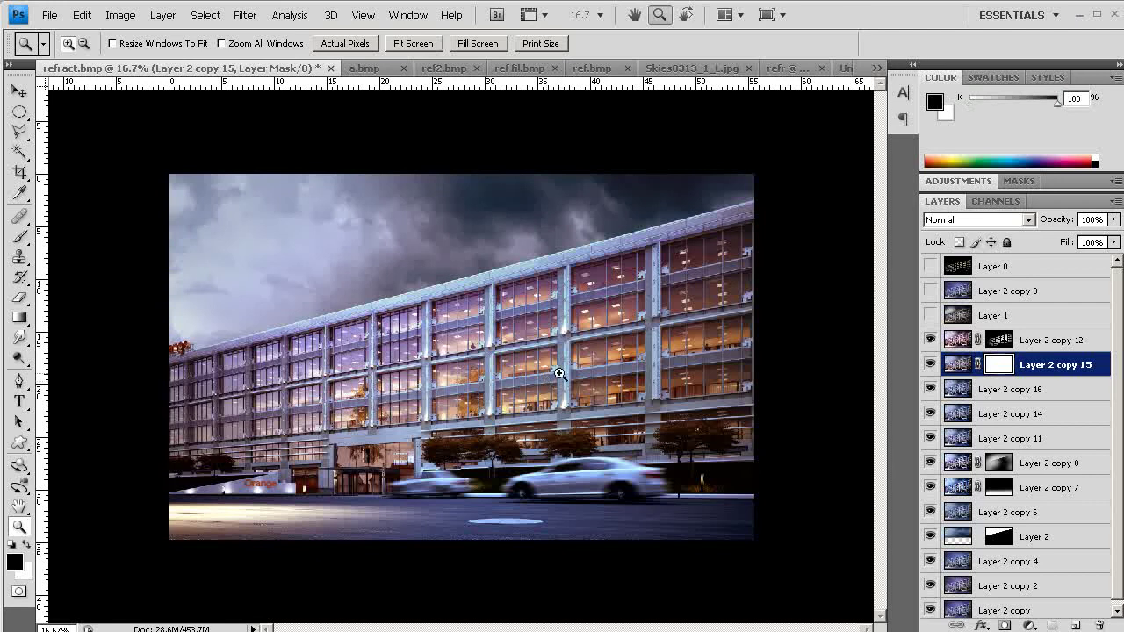
{"action": "key", "text": "ctrl+i"}
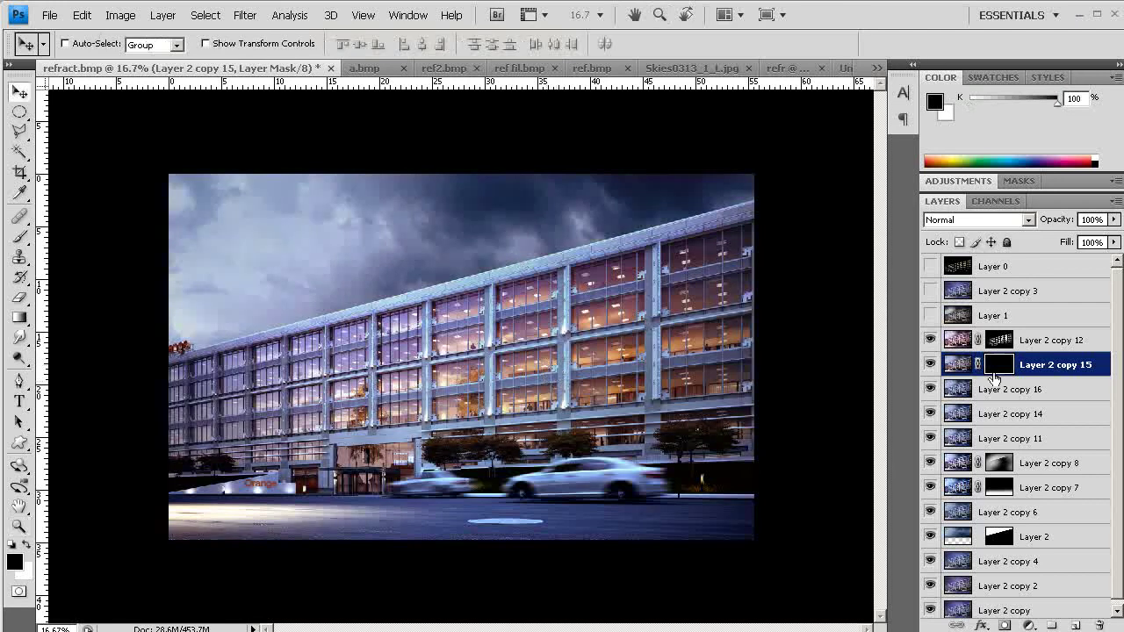
- Ready a white 2200 px brush at 100% opacity for the Layer 2 copy 15 mask
{"action": "key", "text": "x"}
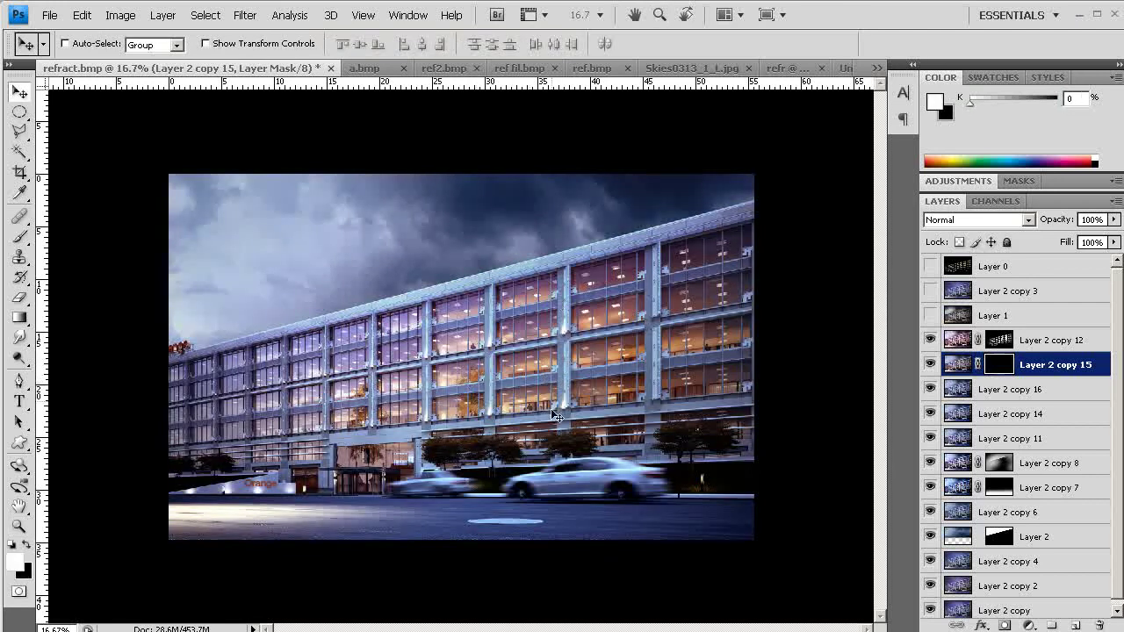
{"action": "key", "text": "b"}
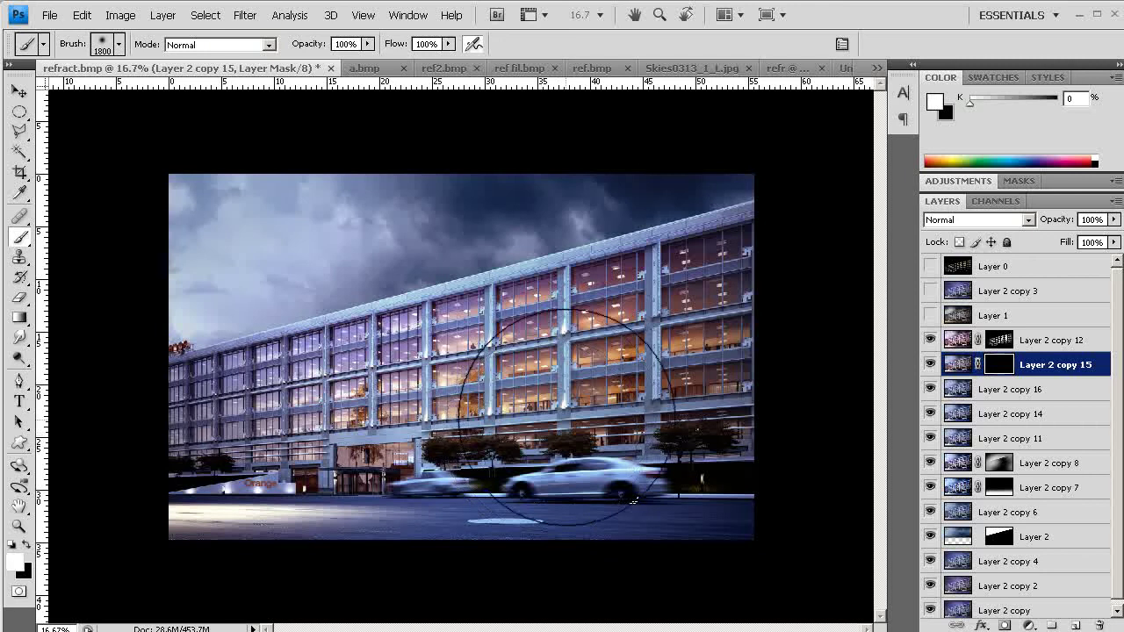
{"action": "key", "text": "bracketright"}
{"action": "key", "text": "bracketright"}
{"action": "key", "text": "bracketright"}
{"action": "key", "text": "bracketright"}
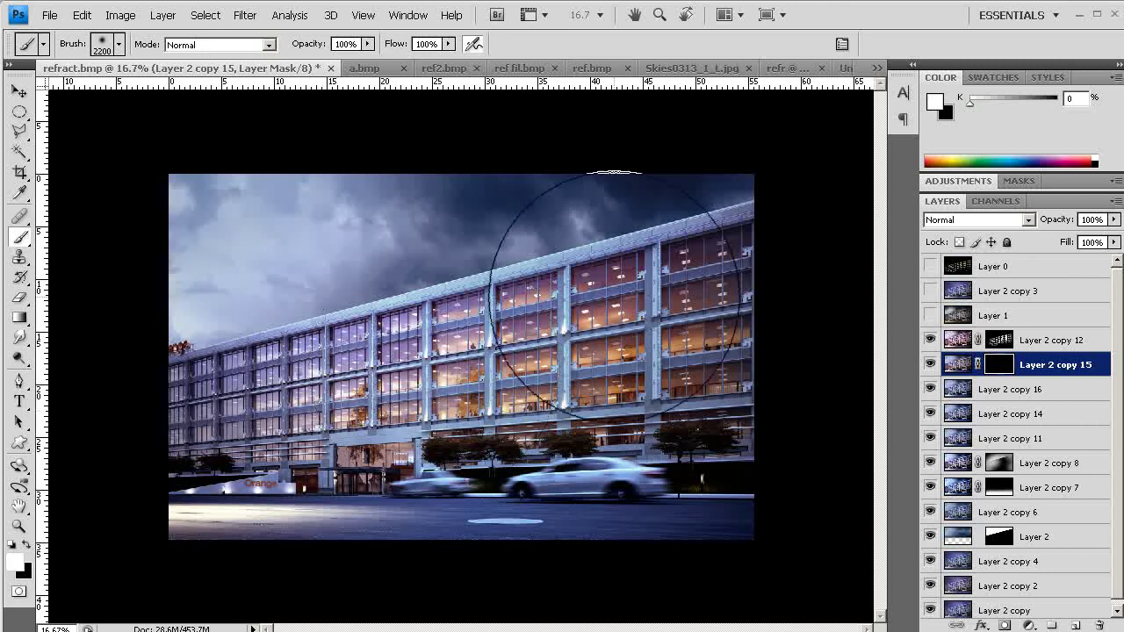
{"action": "left_click_drag", "start_coordinate": [676, 355], "coordinate": [592, 500]}
{"action": "key", "text": "ctrl+z"}
{"action": "mouse_move", "coordinate": [532, 293]}
{"action": "left_mouse_down"}
{"action": "mouse_move", "coordinate": [567, 279]}
{"action": "mouse_move", "coordinate": [663, 490]}
{"action": "left_mouse_up"}
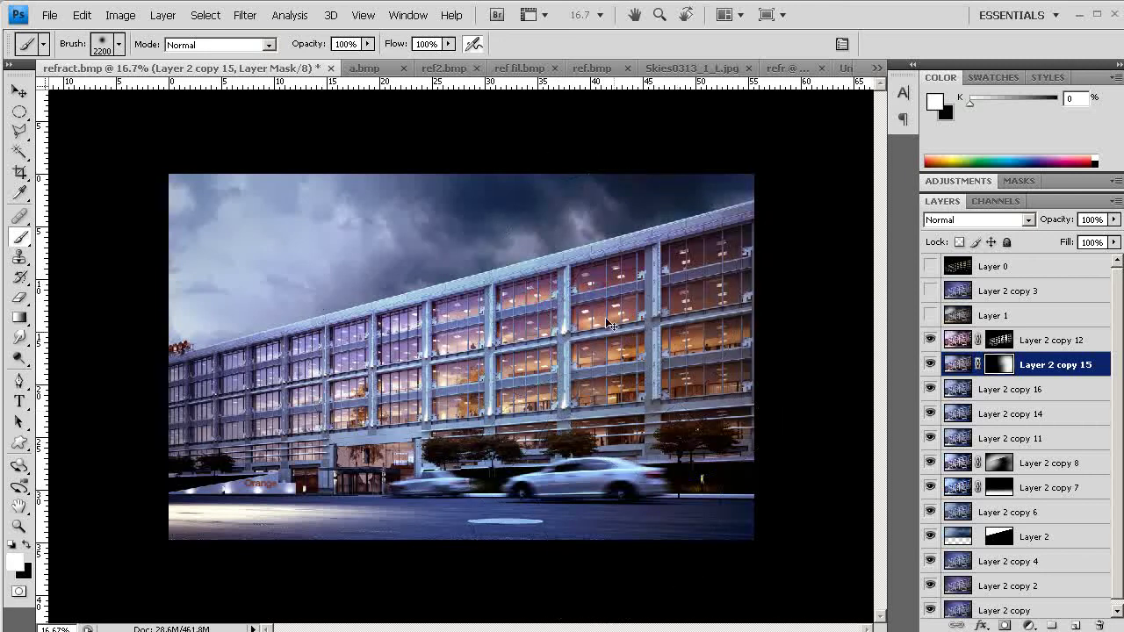
{"action": "key", "text": "ctrl+z"}
{"action": "mouse_move", "coordinate": [620, 281]}
{"action": "left_mouse_down"}
{"action": "mouse_move", "coordinate": [659, 338]}
{"action": "mouse_move", "coordinate": [597, 492]}
{"action": "left_mouse_up"}
{"action": "key", "text": "ctrl+z"}
{"action": "mouse_move", "coordinate": [465, 276]}
{"action": "left_mouse_down"}
{"action": "mouse_move", "coordinate": [702, 466]}
{"action": "mouse_move", "coordinate": [253, 459]}
{"action": "left_mouse_up"}
{"action": "left_click", "coordinate": [697, 449]}
{"action": "key", "text": "ctrl+alt+z"}
{"action": "key", "text": "ctrl+alt+z"}
{"action": "mouse_move", "coordinate": [471, 281]}
{"action": "left_mouse_down"}
{"action": "mouse_move", "coordinate": [480, 274]}
{"action": "mouse_move", "coordinate": [661, 476]}
{"action": "left_mouse_up"}
{"action": "key", "text": "ctrl+z"}
- Paint white on the Layer 2 copy 15 mask to reveal the warm version over the near, right-hand part of the building
{"action": "mouse_move", "coordinate": [497, 261]}
{"action": "left_mouse_down"}
{"action": "mouse_move", "coordinate": [681, 355]}
{"action": "mouse_move", "coordinate": [608, 503]}
{"action": "left_mouse_up"}
{"action": "key", "text": "z"}
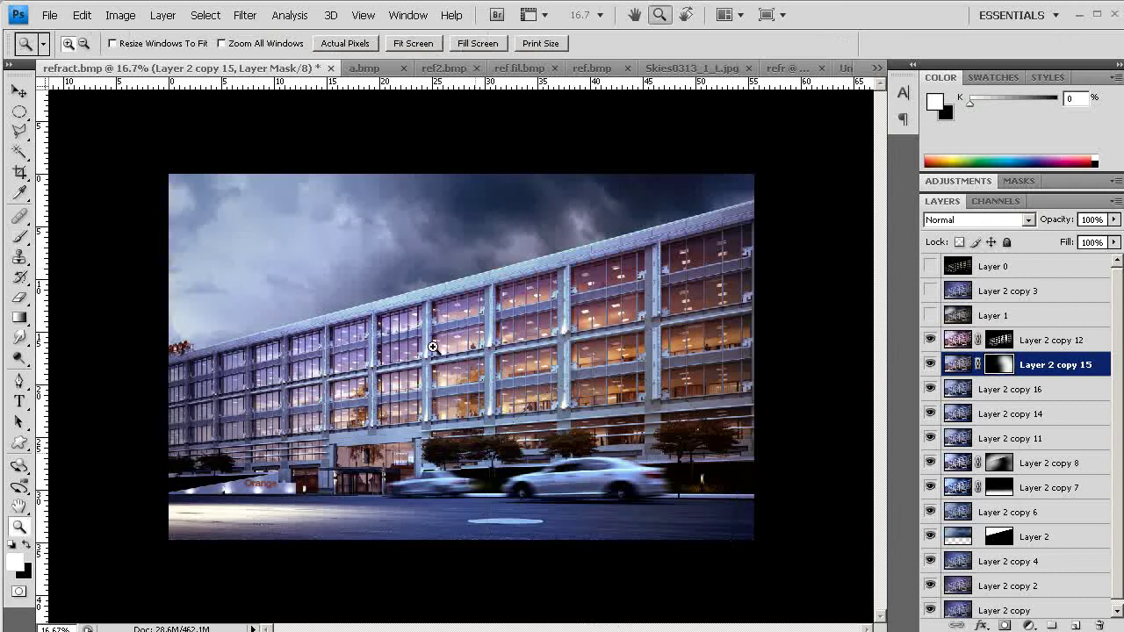
- Examine the facade, entrance and street closely along the whole length of the building to judge the colour blend
{"action": "left_click_drag", "start_coordinate": [690, 244], "coordinate": [244, 572]}
{"action": "left_click_drag", "start_coordinate": [260, 437], "coordinate": [447, 414]}
{"action": "left_click", "coordinate": [448, 417], "text": "alt"}
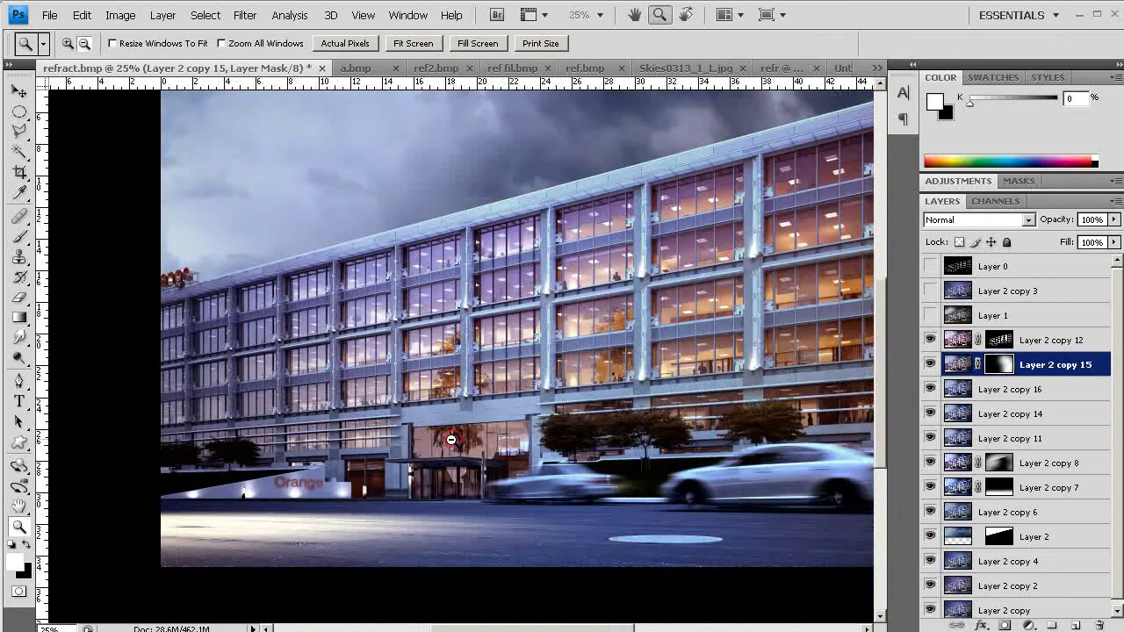
{"action": "left_click", "coordinate": [453, 437], "text": "alt"}
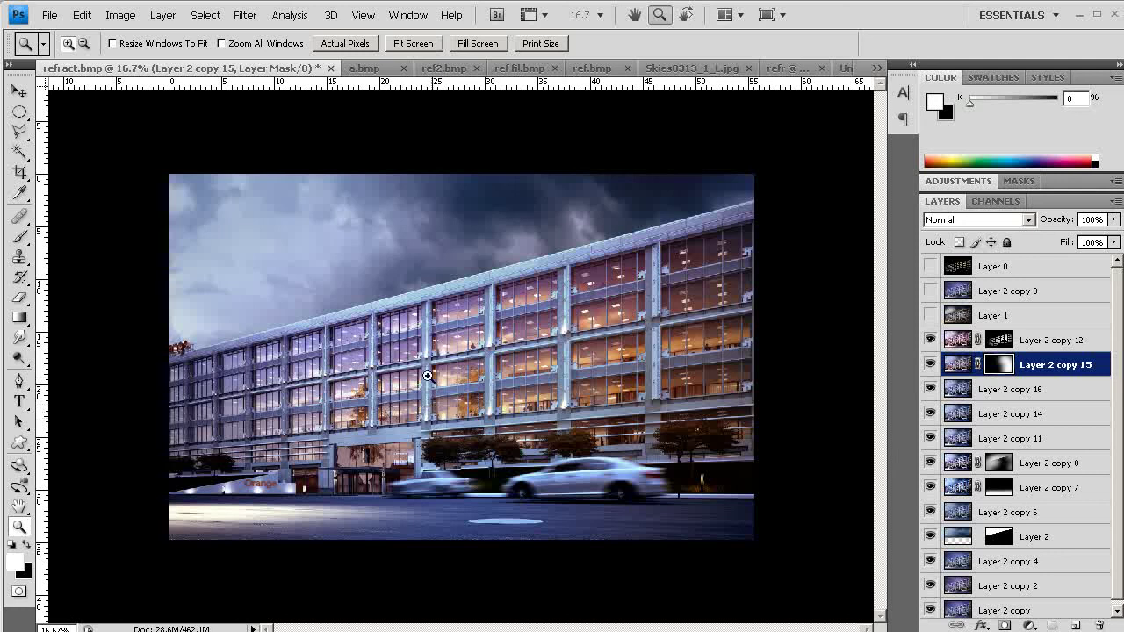
{"action": "left_click_drag", "start_coordinate": [189, 223], "coordinate": [522, 378]}
{"action": "left_click", "coordinate": [495, 398], "text": "alt"}
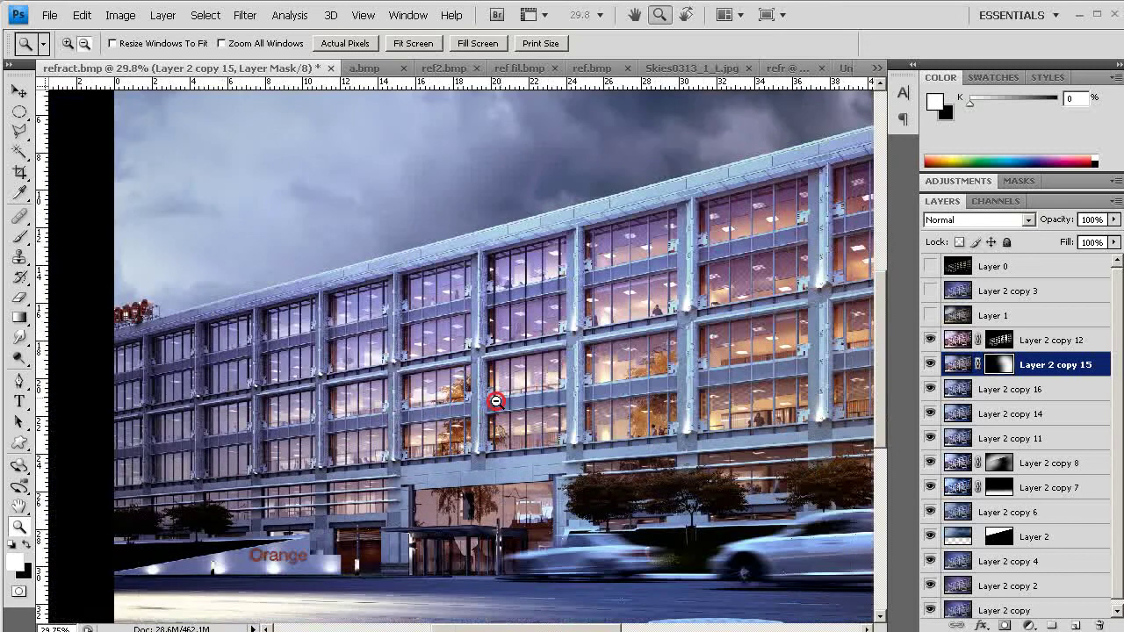
{"action": "left_click", "coordinate": [488, 408], "text": "alt"}
{"action": "left_click_drag", "start_coordinate": [681, 394], "coordinate": [488, 381]}
{"action": "left_click_drag", "start_coordinate": [758, 379], "coordinate": [801, 360]}
{"action": "left_click_drag", "start_coordinate": [484, 409], "coordinate": [337, 372]}
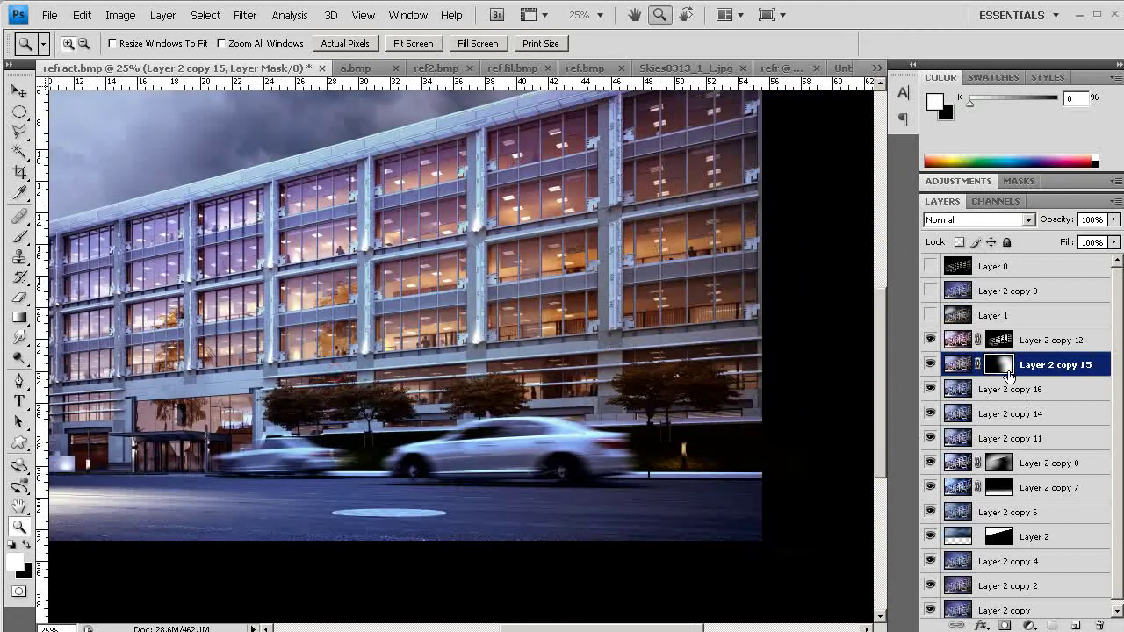
- Merge copies of the layers from Layer 2 copy 12 down to Layer 2 copy 14 into one layer above them, and duplicate the result
{"action": "left_click", "coordinate": [1032, 352]}
{"action": "left_click", "coordinate": [1032, 414], "text": "shift"}
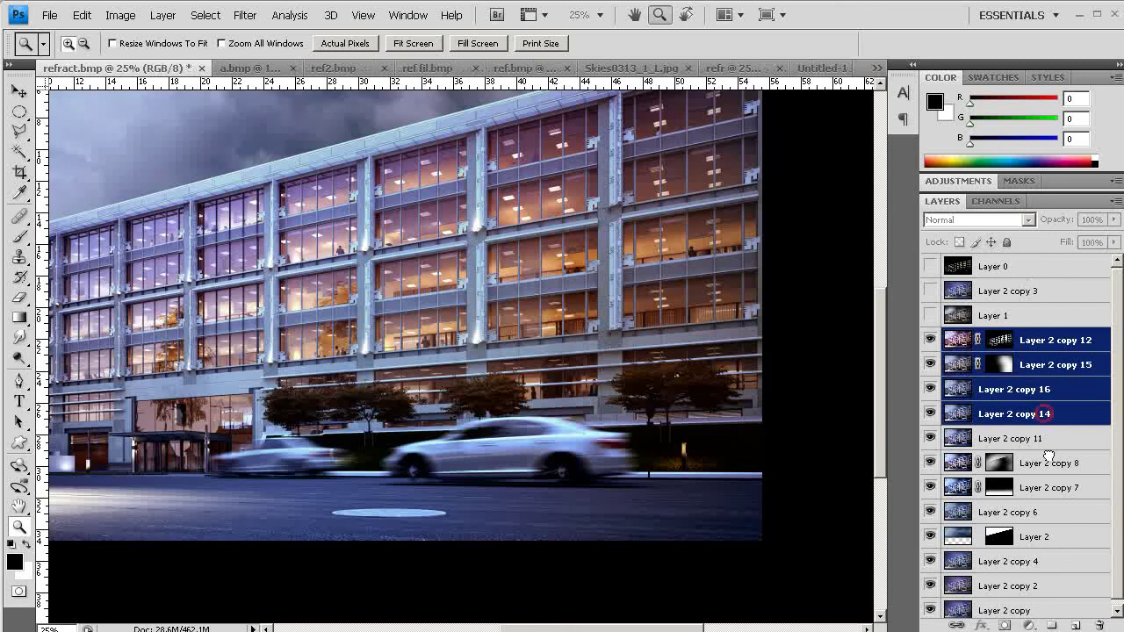
{"action": "left_click_drag", "start_coordinate": [1043, 414], "coordinate": [1074, 625]}
{"action": "key", "text": "ctrl+e"}
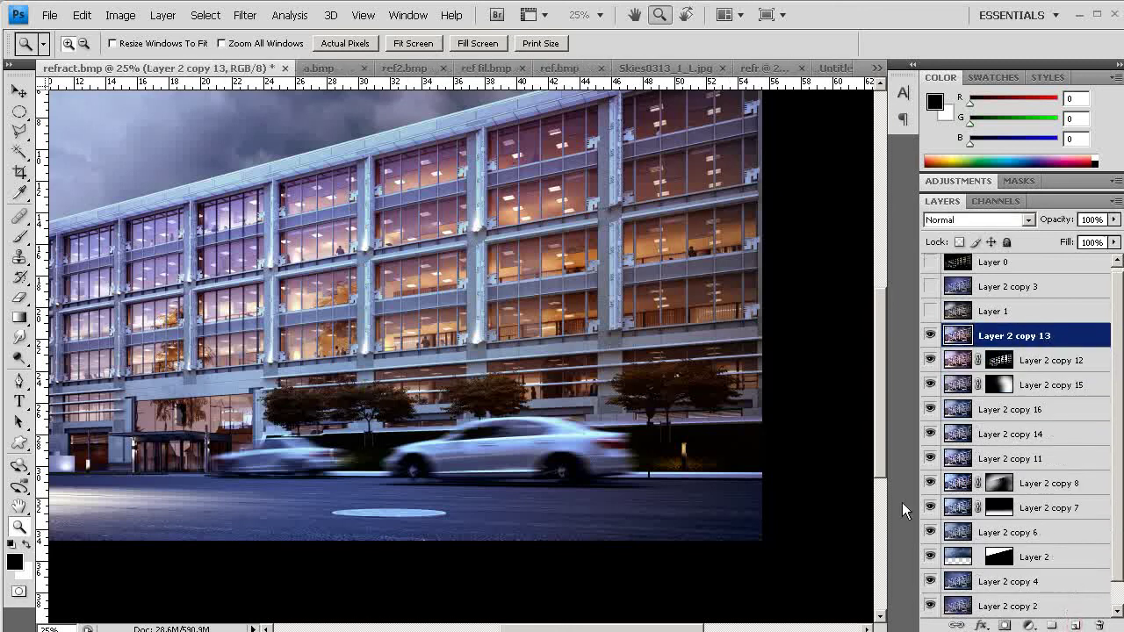
{"action": "left_click_drag", "start_coordinate": [1078, 613], "coordinate": [1075, 625]}
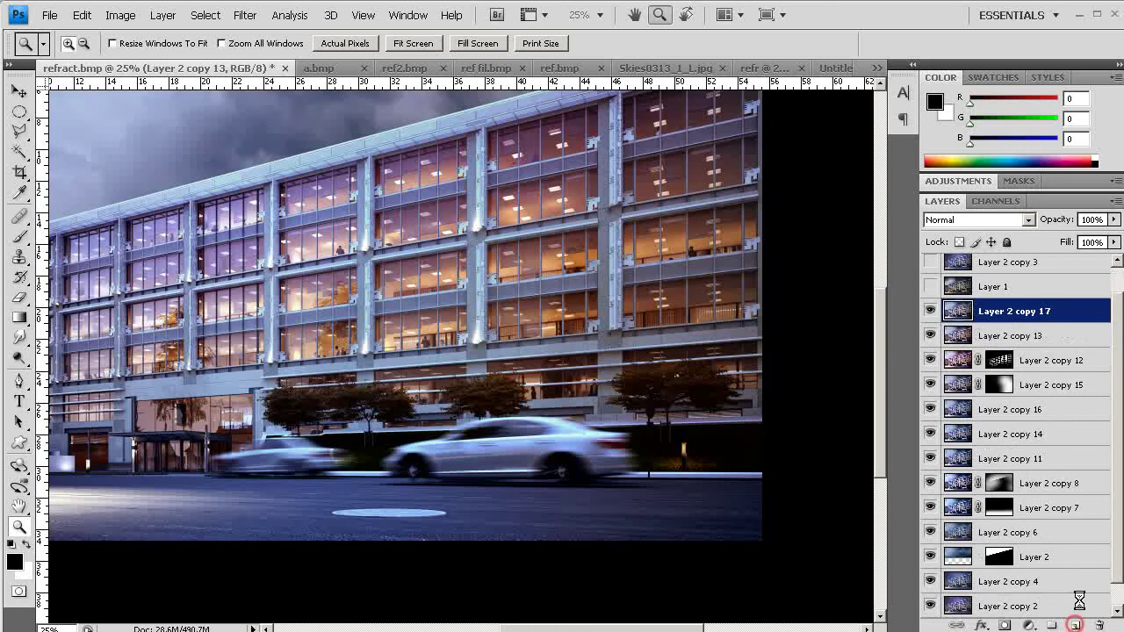
- Duplicate Layer 2 copy 17 and brighten the copy by raising the middle of the Curves graph
{"action": "left_click_drag", "start_coordinate": [466, 301], "coordinate": [791, 511]}
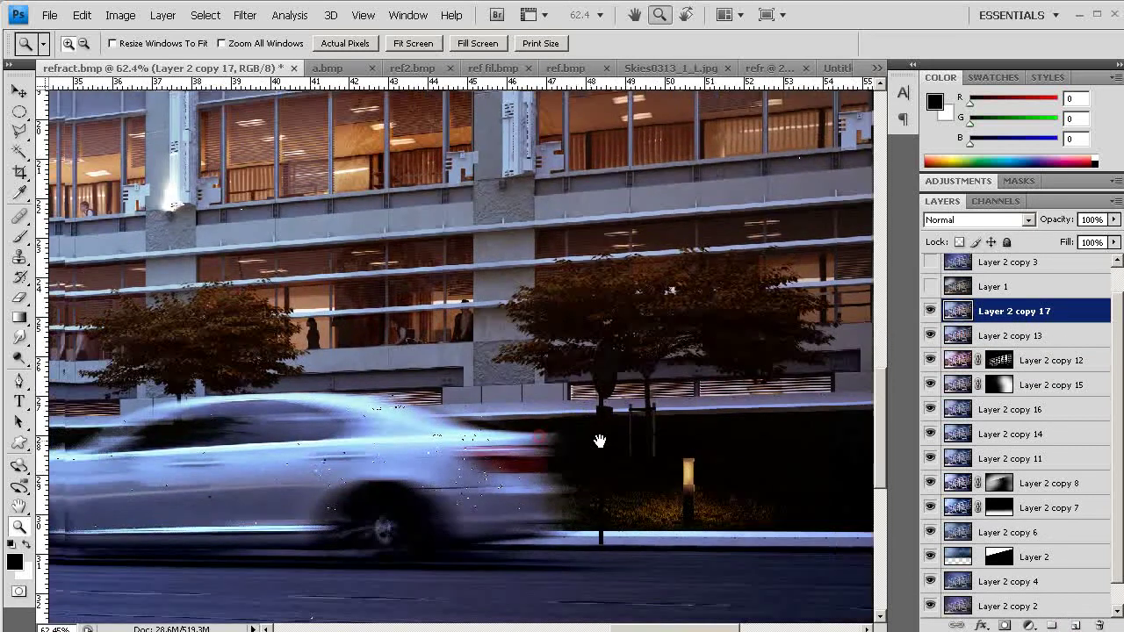
{"action": "mouse_move", "coordinate": [597, 442]}
{"action": "left_mouse_down"}
{"action": "mouse_move", "coordinate": [640, 437]}
{"action": "mouse_move", "coordinate": [598, 429]}
{"action": "left_mouse_up"}
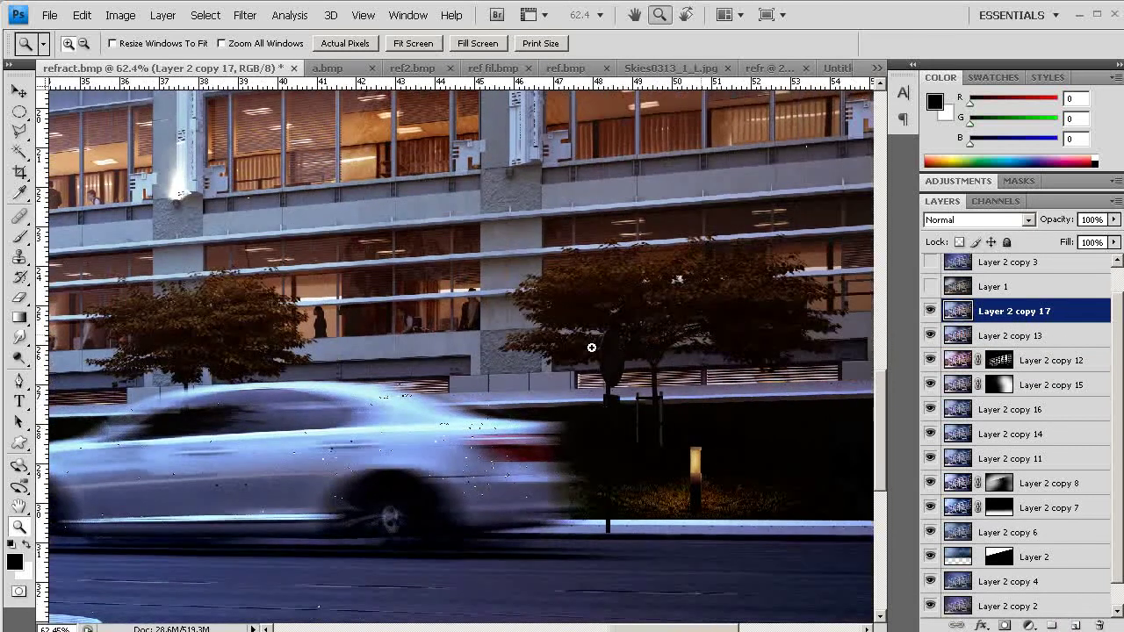
{"action": "left_click_drag", "start_coordinate": [741, 450], "coordinate": [716, 438]}
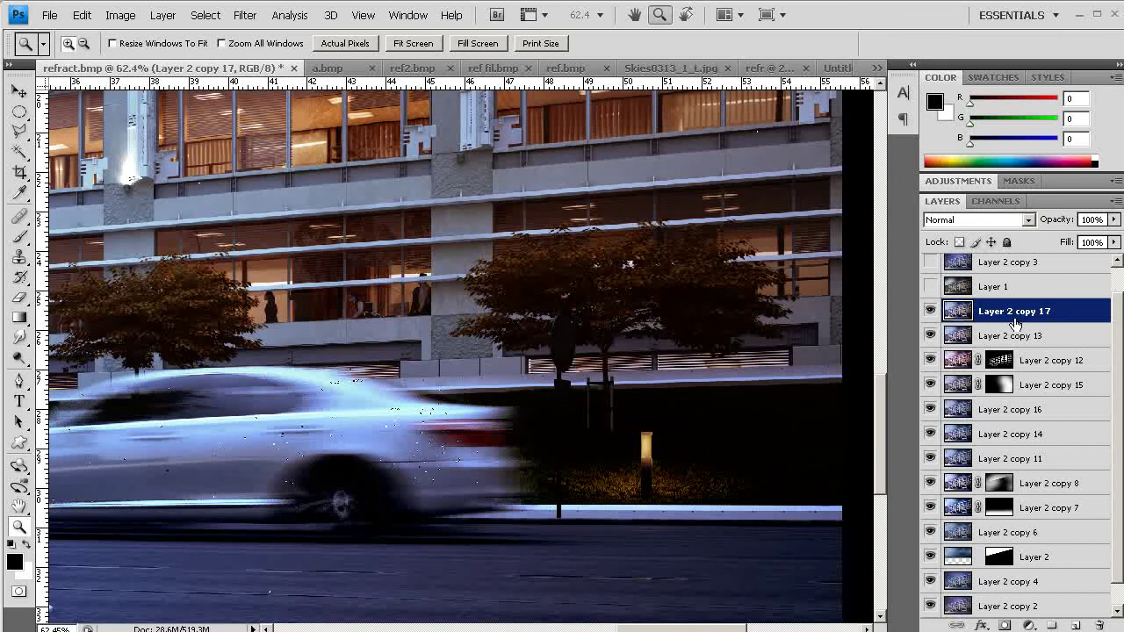
{"action": "left_click_drag", "start_coordinate": [1021, 321], "coordinate": [1074, 624]}
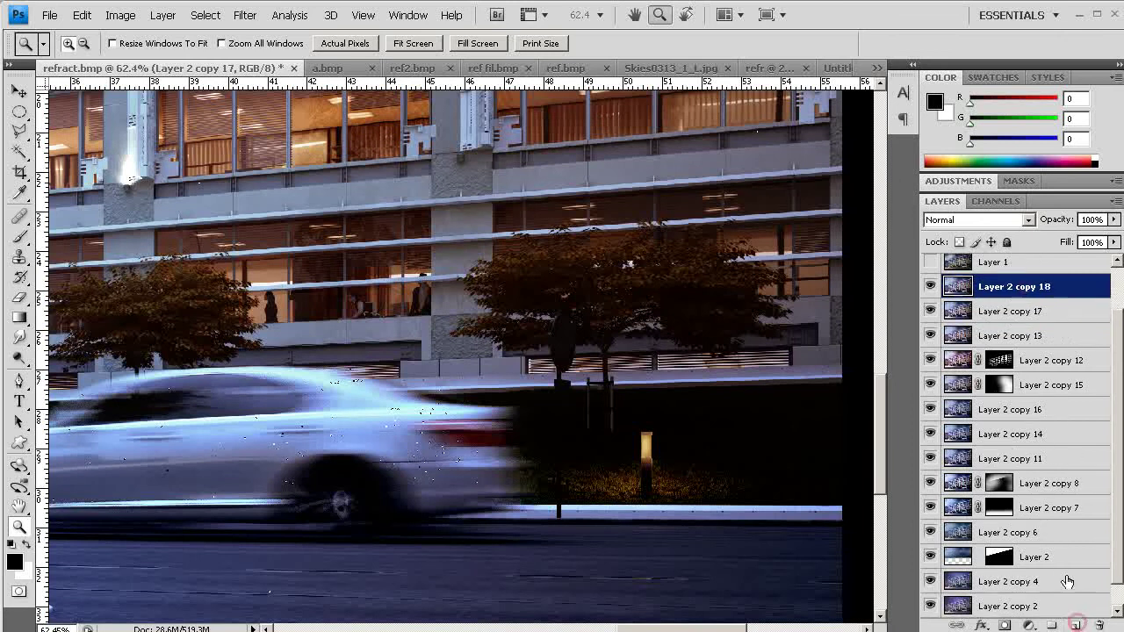
{"action": "key", "text": "ctrl+m"}
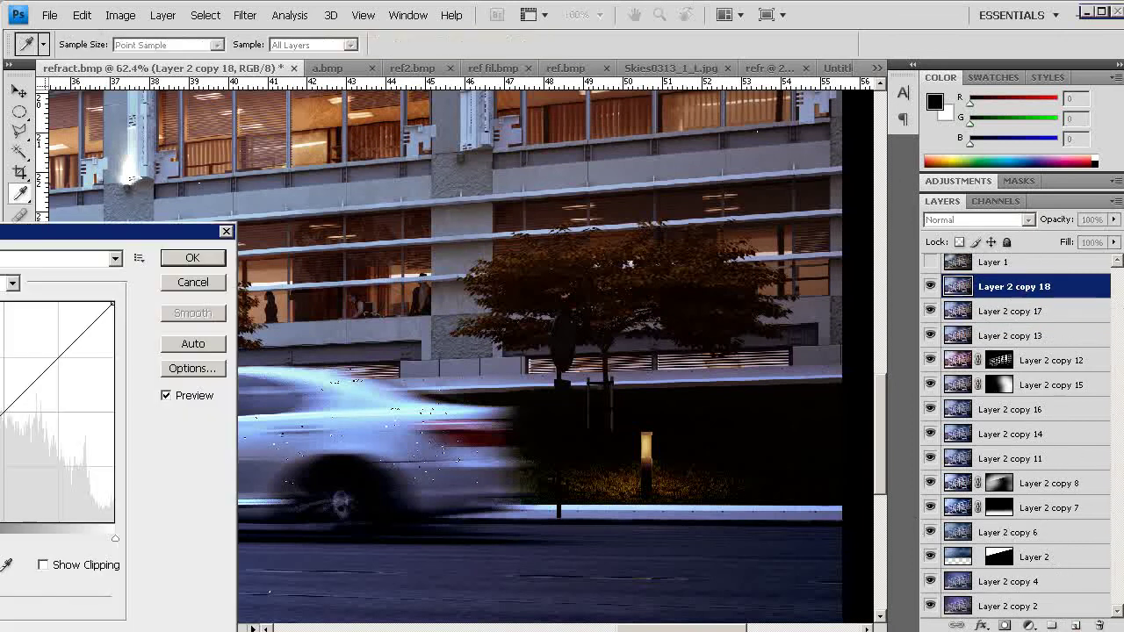
{"action": "left_click_drag", "start_coordinate": [0, 417], "coordinate": [0, 371]}
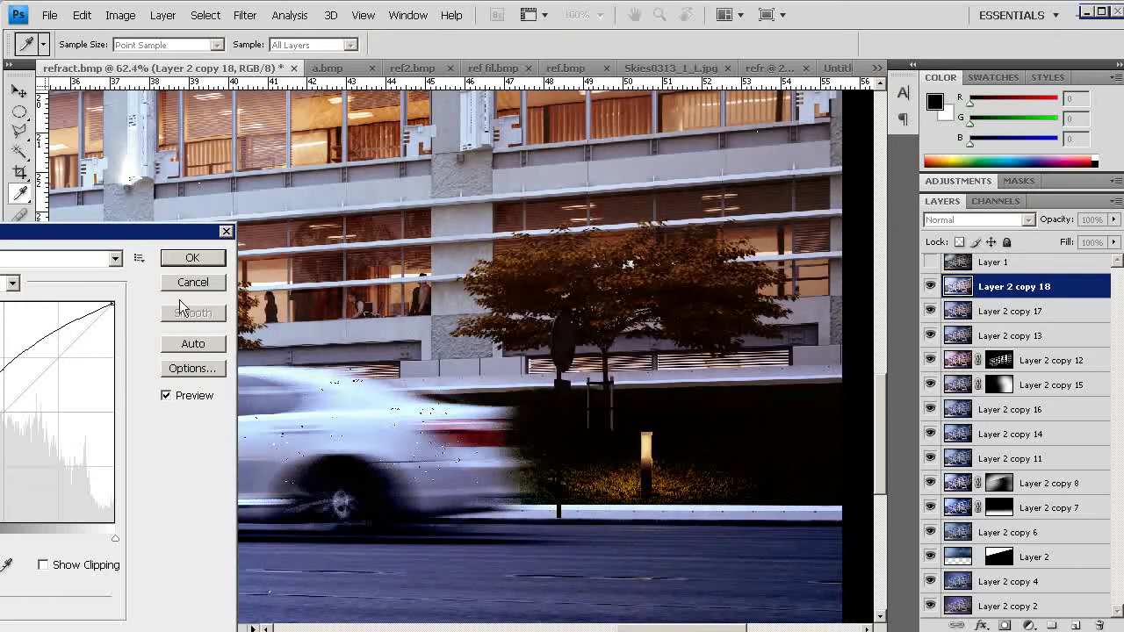
{"action": "left_click", "coordinate": [191, 259]}
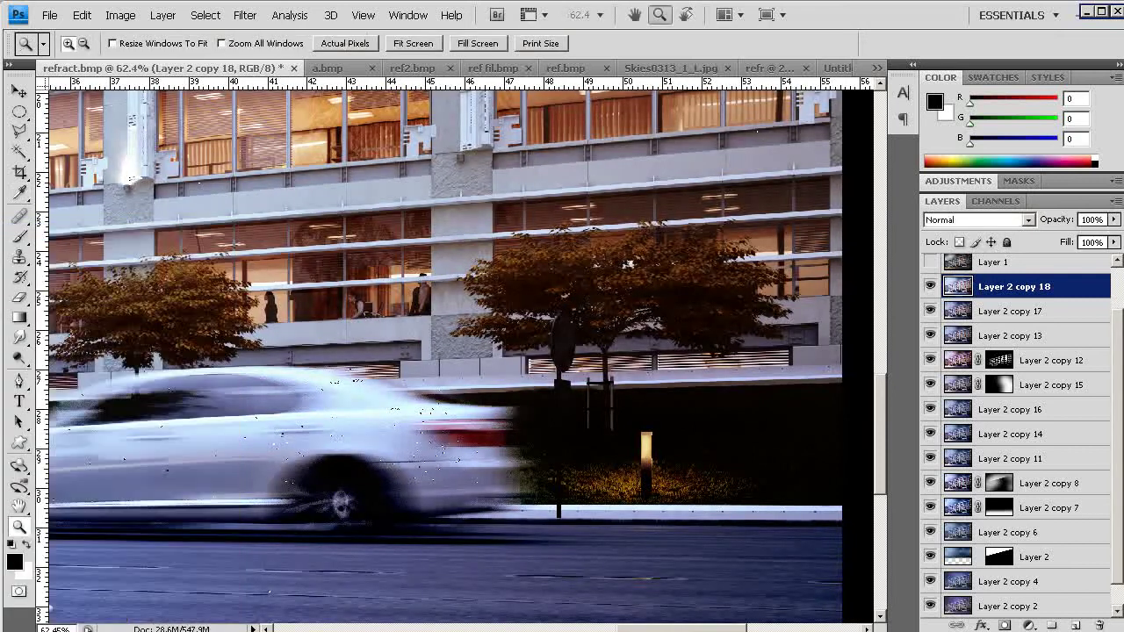
- Add a layer mask to Layer 2 copy 18 and invert it to black to hide the brightened version
{"action": "left_click", "coordinate": [1004, 624]}
{"action": "key", "text": "v"}
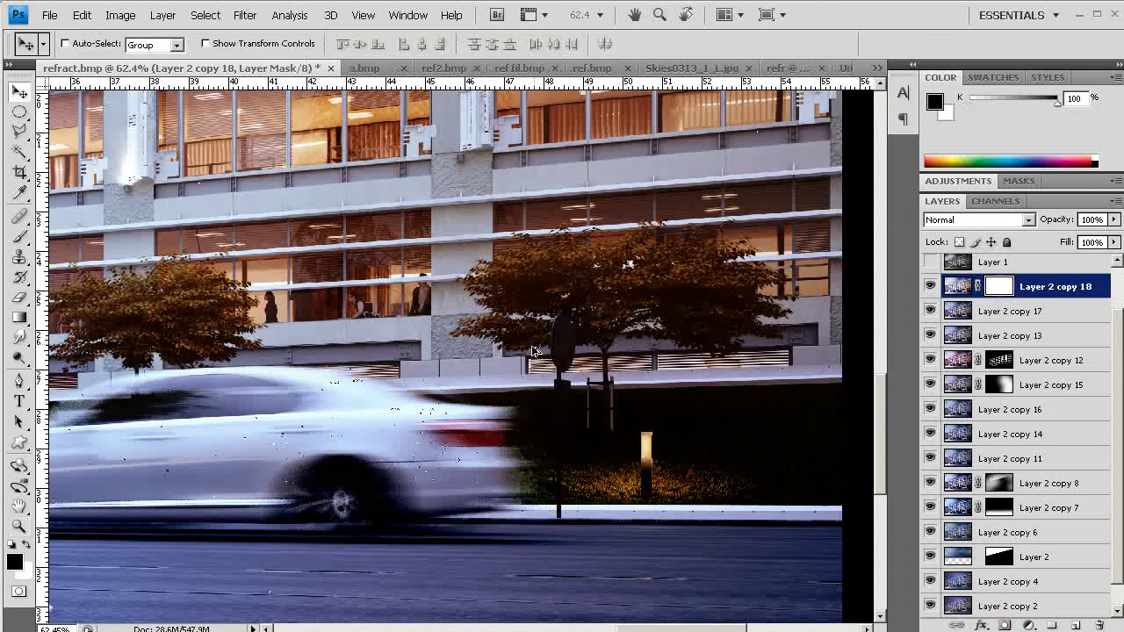
{"action": "key", "text": "ctrl+i"}
- Paint white with a reduced soft brush on the Layer 2 copy 18 mask to brighten the tree behind the white car's rear
{"action": "key", "text": "b"}
{"action": "key", "text": "x"}
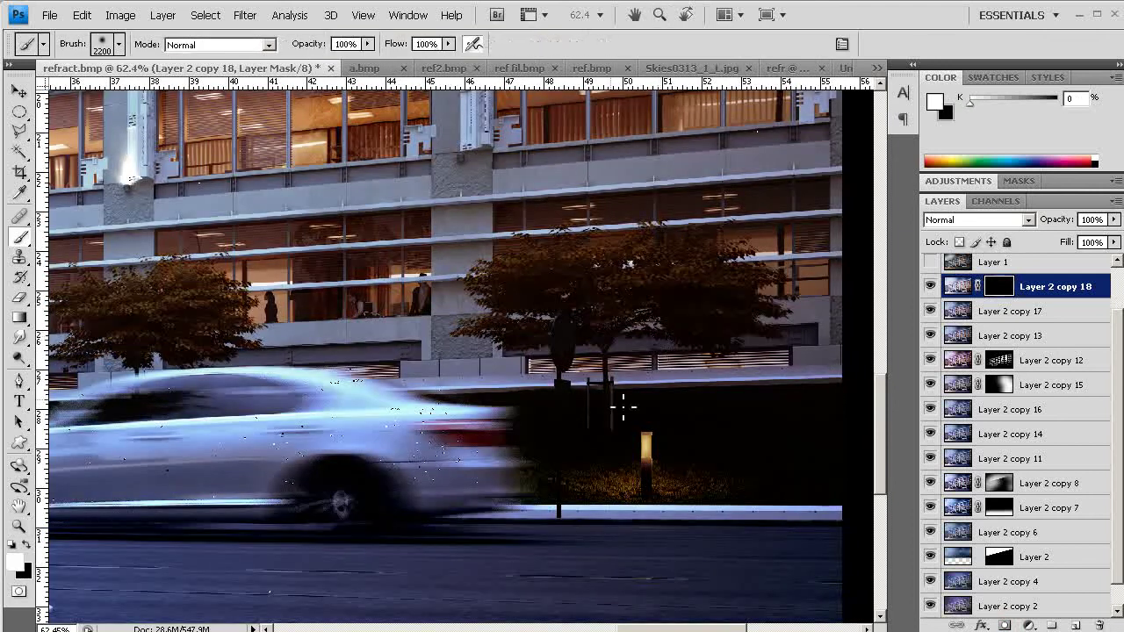
{"action": "key", "text": "bracketleft"}
{"action": "key", "text": "bracketleft"}
{"action": "key", "text": "bracketleft"}
{"action": "key", "text": "bracketleft"}
{"action": "key", "text": "bracketleft"}
{"action": "key", "text": "bracketleft"}
{"action": "key", "text": "bracketleft"}
{"action": "key", "text": "bracketleft"}
{"action": "key", "text": "bracketleft"}
{"action": "key", "text": "bracketleft"}
{"action": "key", "text": "bracketleft"}
{"action": "key", "text": "bracketleft"}
{"action": "key", "text": "bracketleft"}
{"action": "key", "text": "bracketleft"}
{"action": "key", "text": "bracketleft"}
{"action": "key", "text": "bracketleft"}
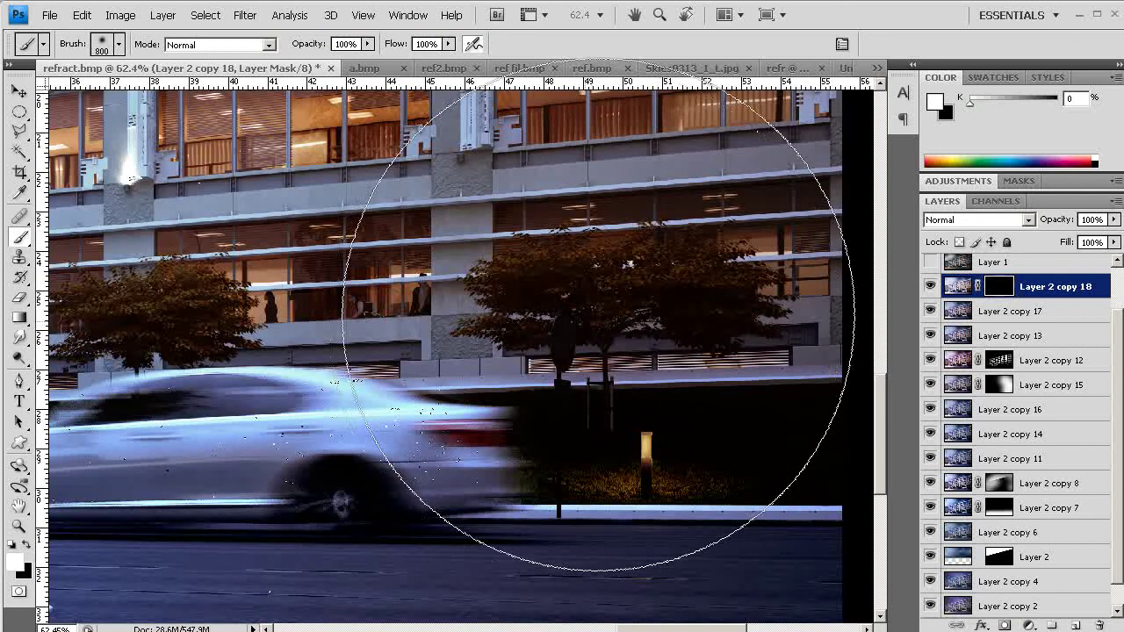
{"action": "key", "text": "bracketleft"}
{"action": "key", "text": "bracketleft"}
{"action": "mouse_move", "coordinate": [522, 304]}
{"action": "left_mouse_down"}
{"action": "mouse_move", "coordinate": [765, 305]}
{"action": "mouse_move", "coordinate": [723, 328]}
{"action": "mouse_move", "coordinate": [687, 298]}
{"action": "mouse_move", "coordinate": [529, 278]}
{"action": "mouse_move", "coordinate": [520, 295]}
{"action": "mouse_move", "coordinate": [545, 282]}
{"action": "left_mouse_up"}
- Paint white with the 300 px brush on the mask over the trees above the cars and the shrubs between them
{"action": "key", "text": "space"}
{"action": "mouse_move", "coordinate": [378, 378]}
{"action": "left_mouse_down"}
{"action": "mouse_move", "coordinate": [562, 378]}
{"action": "mouse_move", "coordinate": [778, 409]}
{"action": "left_mouse_up"}
{"action": "left_click_drag", "start_coordinate": [525, 355], "coordinate": [562, 366]}
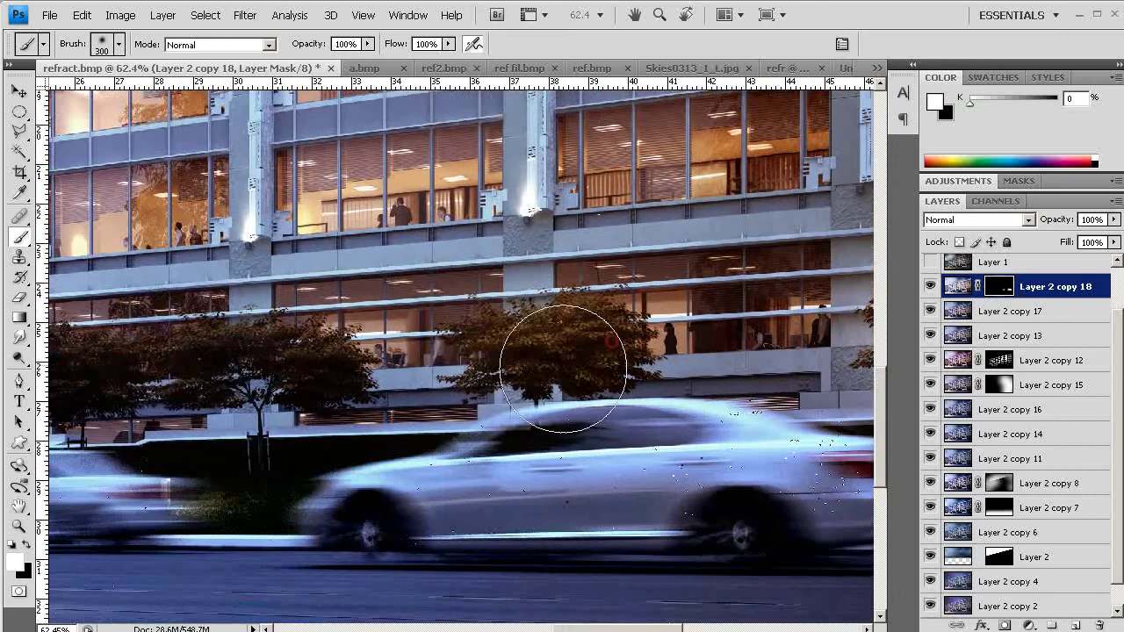
{"action": "key", "text": "space"}
{"action": "left_click_drag", "start_coordinate": [360, 419], "coordinate": [661, 397]}
{"action": "mouse_move", "coordinate": [541, 368]}
{"action": "left_mouse_down"}
{"action": "mouse_move", "coordinate": [363, 368]}
{"action": "mouse_move", "coordinate": [608, 364]}
{"action": "mouse_move", "coordinate": [625, 373]}
{"action": "left_mouse_up"}
{"action": "mouse_move", "coordinate": [545, 453]}
{"action": "left_mouse_down"}
{"action": "mouse_move", "coordinate": [550, 487]}
{"action": "mouse_move", "coordinate": [534, 503]}
{"action": "left_mouse_up"}
- Paint white with the brush reduced to 175 px on the Layer 2 copy 18 mask over the two trees above the Orange wall
{"action": "key", "text": "space"}
{"action": "left_click_drag", "start_coordinate": [337, 465], "coordinate": [834, 436]}
{"action": "left_click_drag", "start_coordinate": [179, 441], "coordinate": [451, 454]}
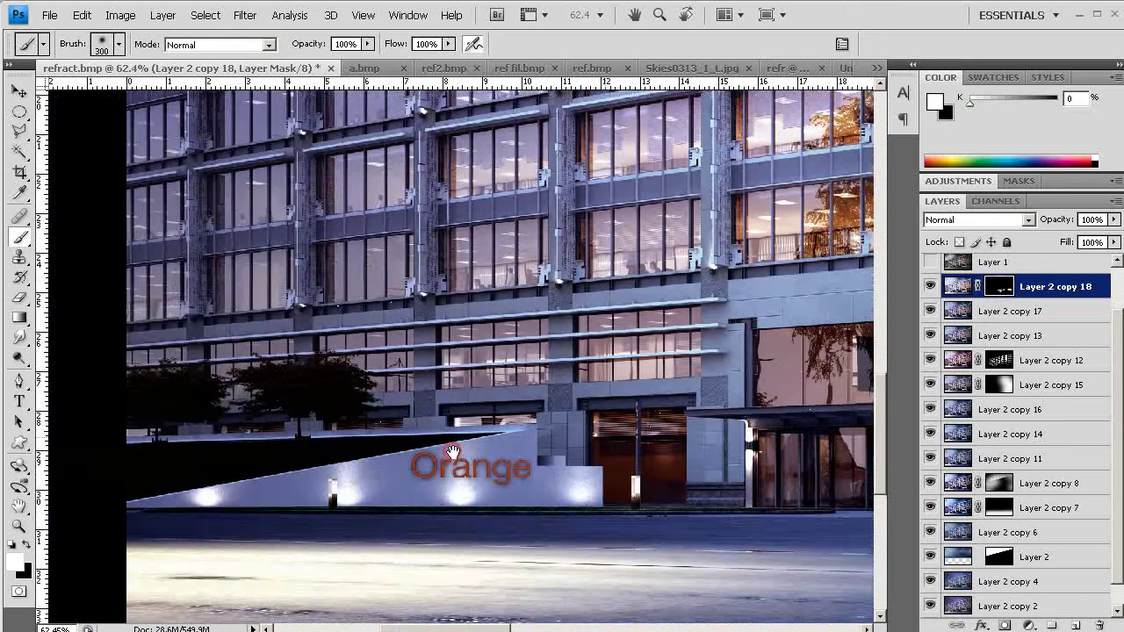
{"action": "left_click_drag", "start_coordinate": [292, 459], "coordinate": [452, 450]}
{"action": "key", "text": "bracketleft"}
{"action": "key", "text": "bracketleft"}
{"action": "key", "text": "bracketleft"}
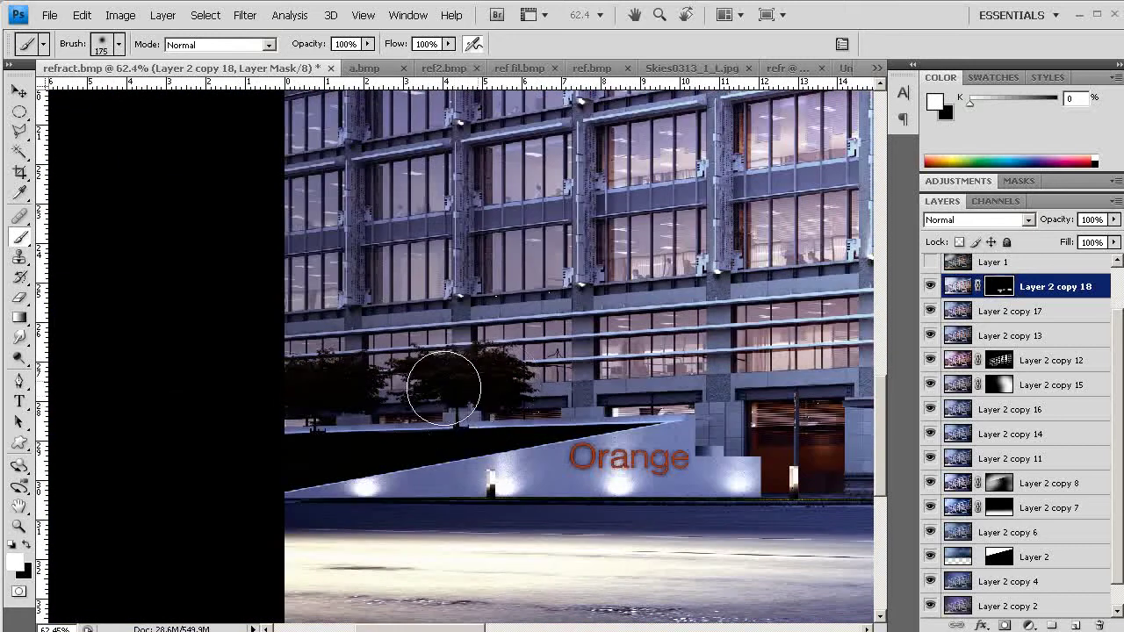
{"action": "left_click", "coordinate": [474, 387]}
{"action": "left_click", "coordinate": [347, 394]}
{"action": "left_click_drag", "start_coordinate": [330, 455], "coordinate": [469, 456]}
- Move Layer 2 copy from the bottom of the layer stack to directly above Layer 2 copy 18
{"action": "key", "text": "space"}
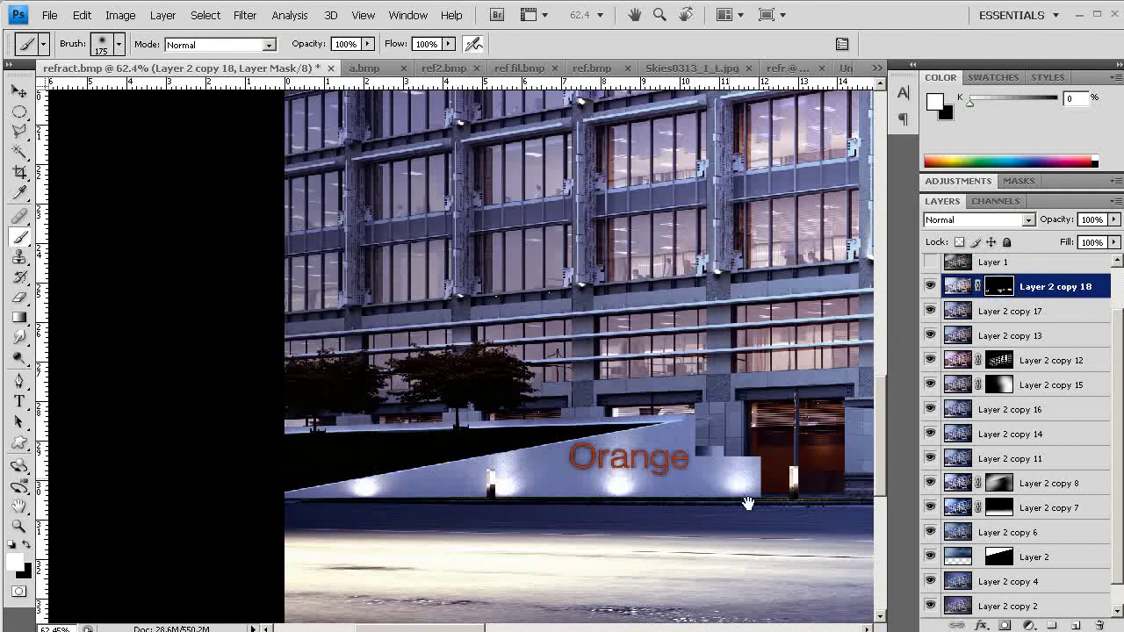
{"action": "left_click_drag", "start_coordinate": [718, 499], "coordinate": [568, 468]}
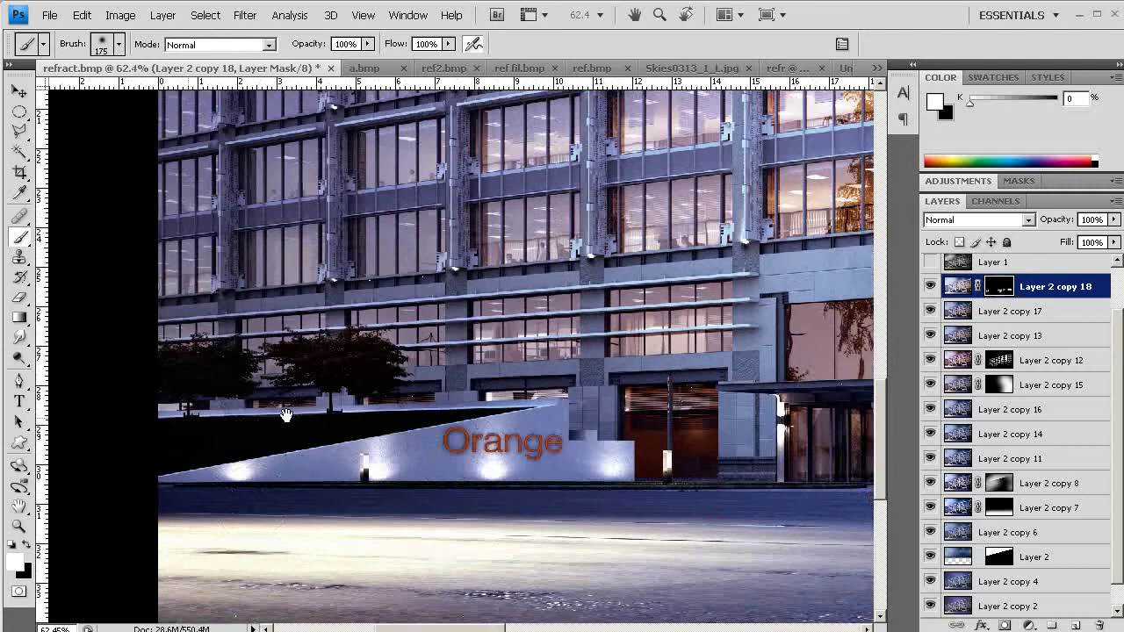
{"action": "left_click_drag", "start_coordinate": [643, 449], "coordinate": [256, 420]}
{"action": "left_click_drag", "start_coordinate": [705, 454], "coordinate": [105, 483]}
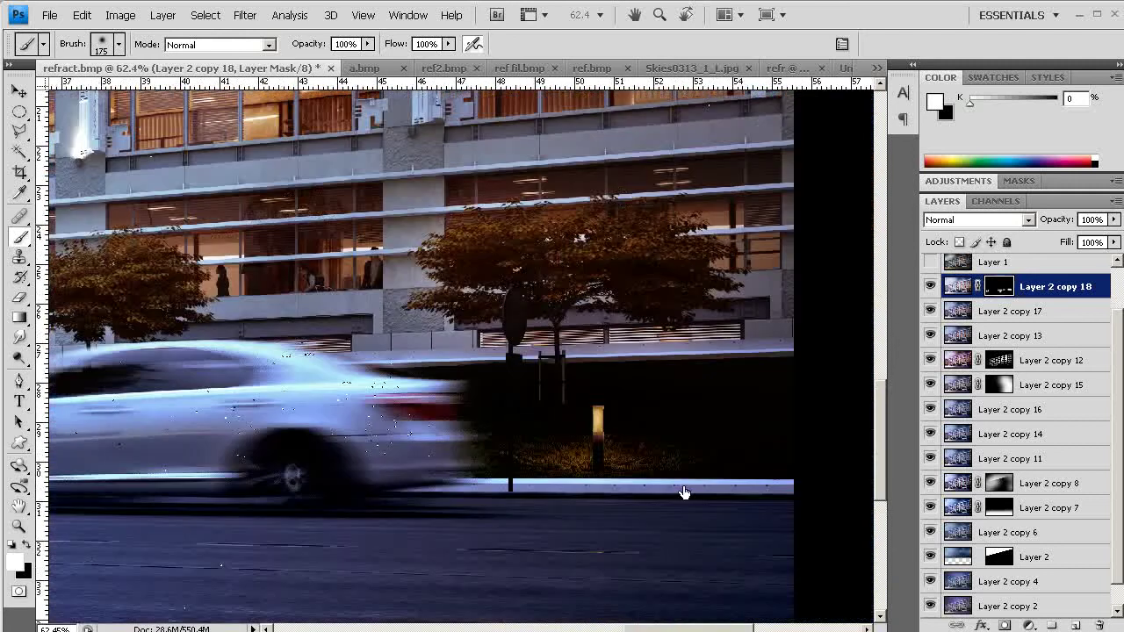
{"action": "scroll", "coordinate": [1095, 567], "scroll_direction": "down", "scroll_amount": 1}
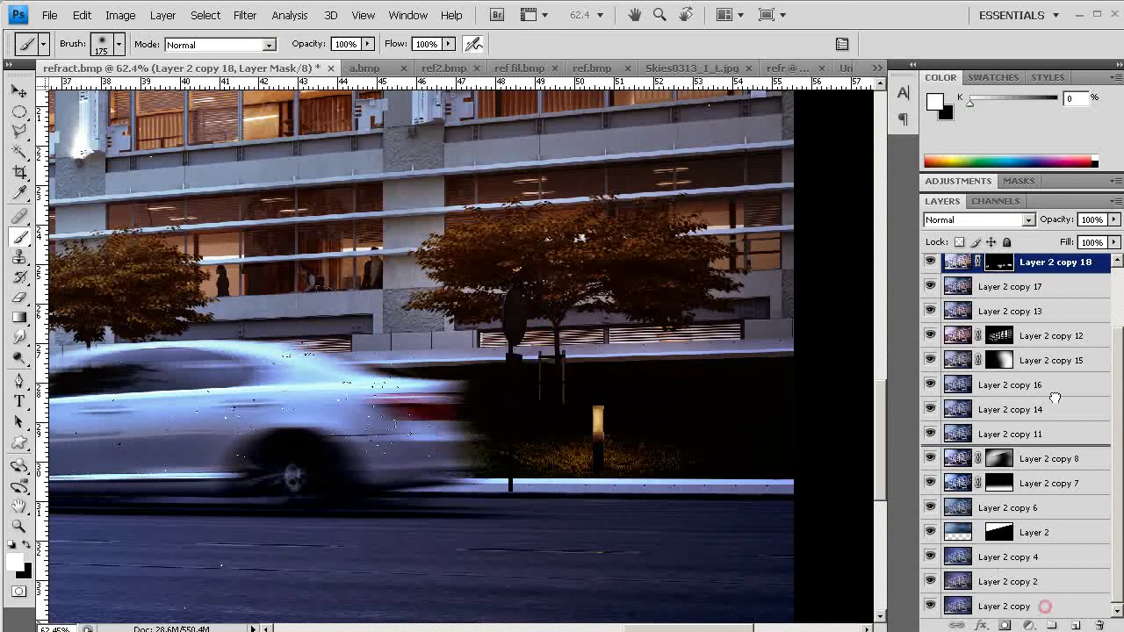
{"action": "scroll", "coordinate": [1041, 253], "scroll_direction": "up", "scroll_amount": 3}
{"action": "left_click", "coordinate": [1043, 307]}
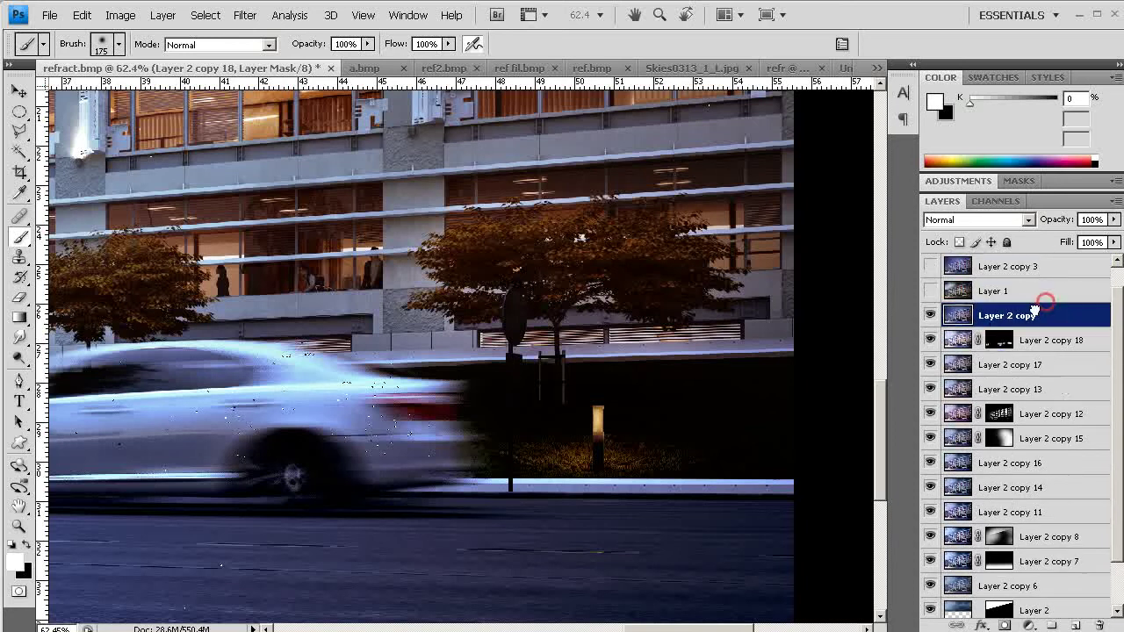
- Brighten Layer 2 copy by raising the middle of the Curves graph and setting the Levels white input to 236
{"action": "key", "text": "ctrl+m"}
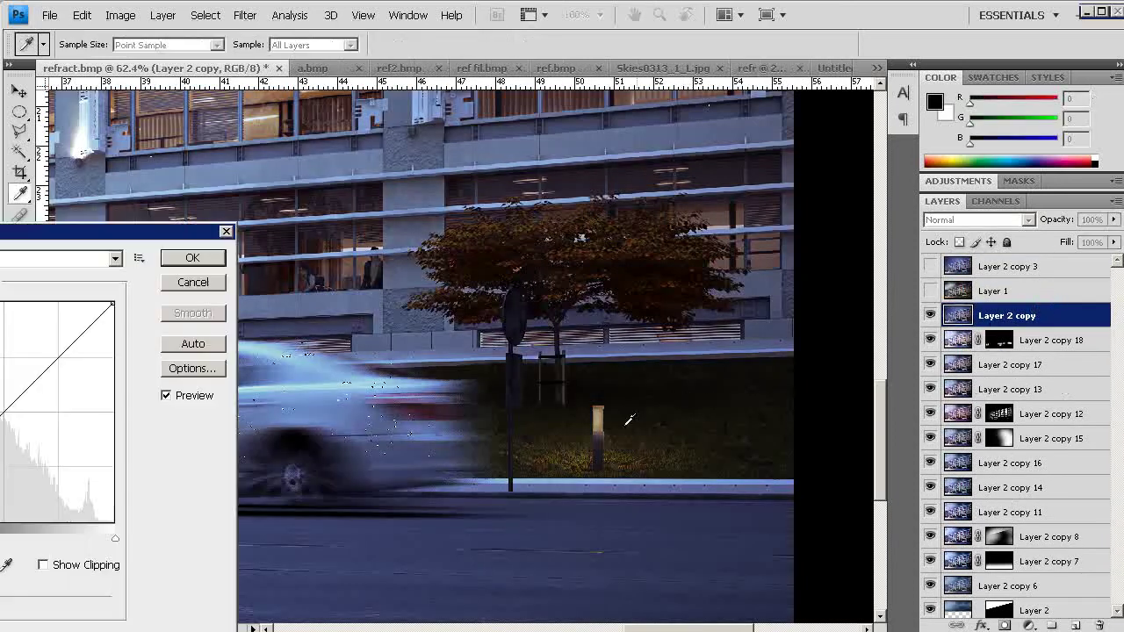
{"action": "left_click_drag", "start_coordinate": [1, 413], "coordinate": [0, 362]}
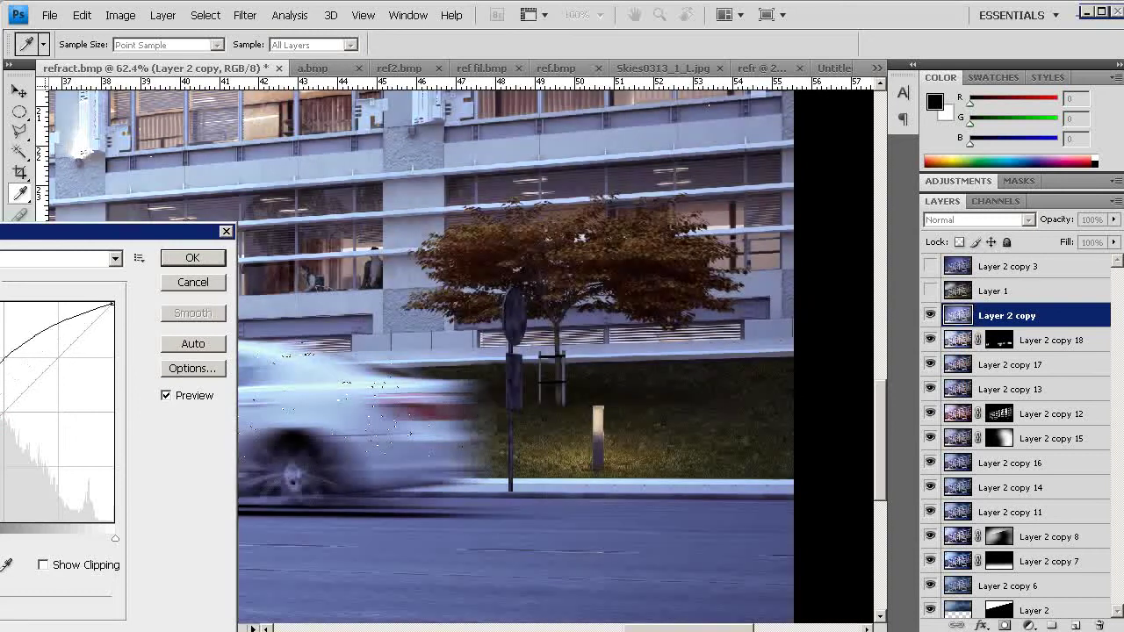
{"action": "key", "text": "Return"}
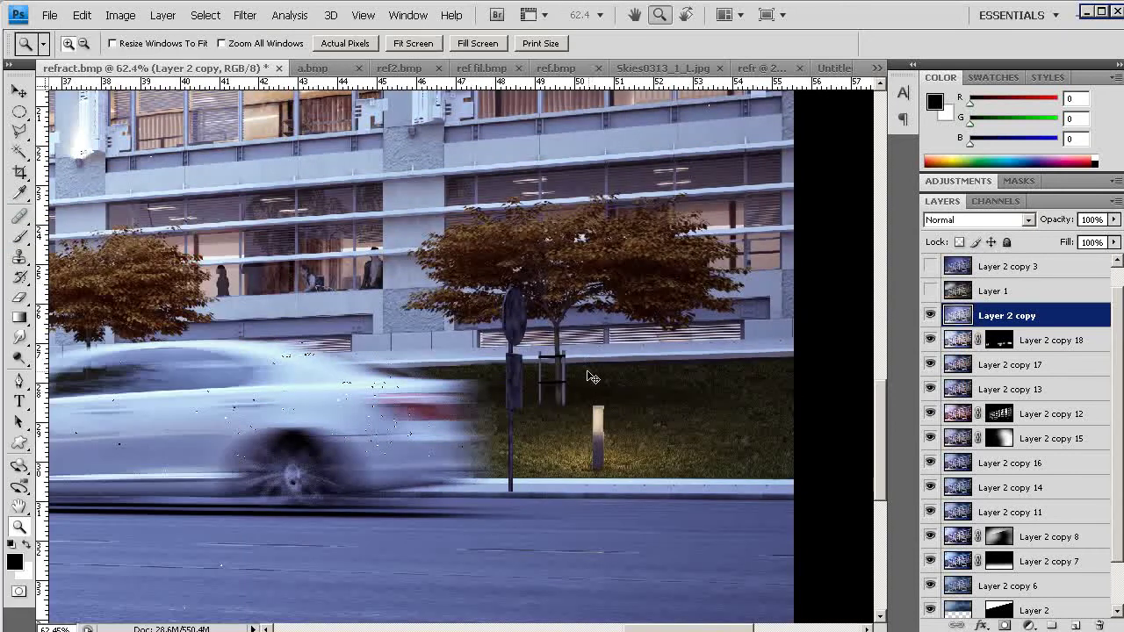
{"action": "key", "text": "ctrl+l"}
{"action": "left_click_drag", "start_coordinate": [945, 414], "coordinate": [929, 414]}
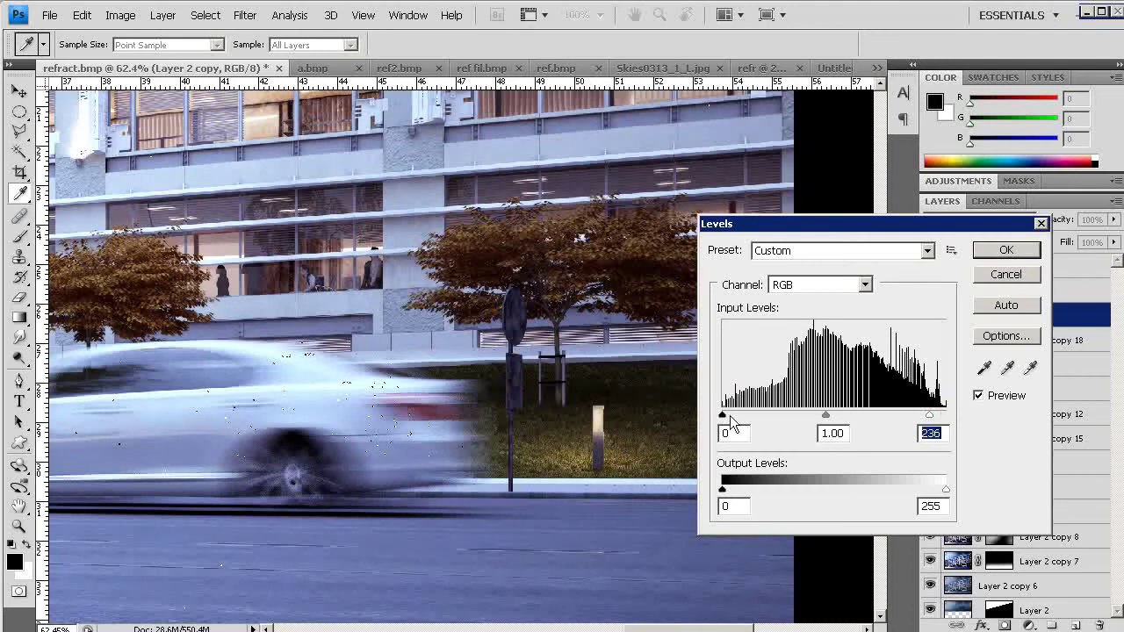
{"action": "left_click", "coordinate": [721, 414]}
{"action": "key", "text": "Return"}
{"action": "key", "text": "z"}
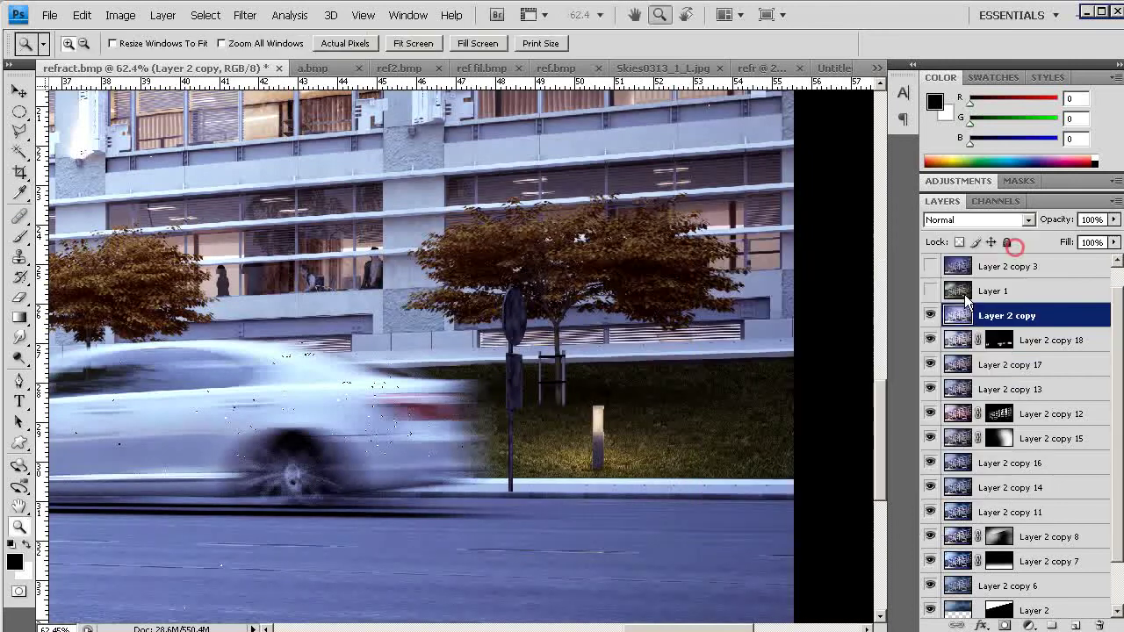
- Add a layer mask to Layer 2 copy and fill it with black to hide the brightened version
{"action": "left_click", "coordinate": [1004, 625]}
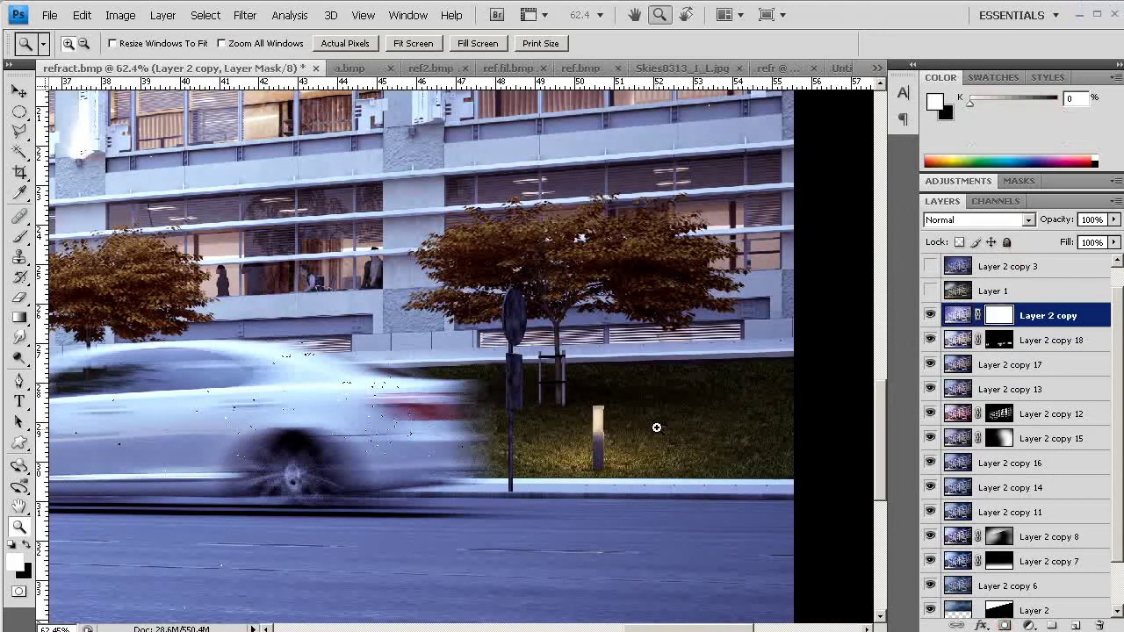
{"action": "key", "text": "x"}
{"action": "key", "text": "alt+BackSpace"}
{"action": "key", "text": "v"}
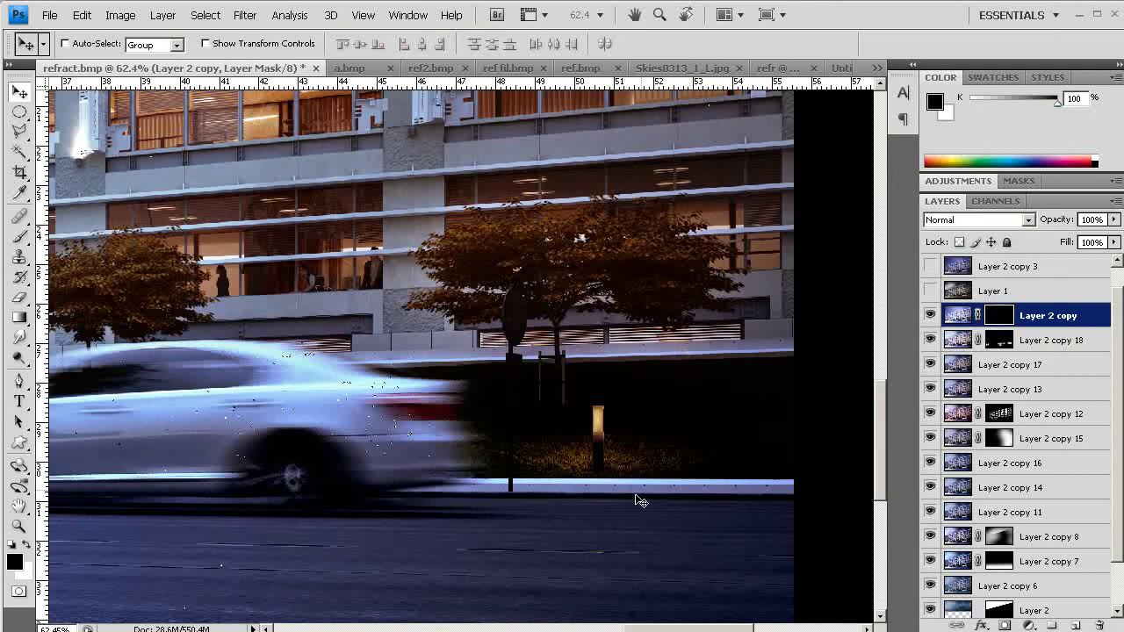
- Paint white with the soft brush on the Layer 2 copy mask over the dark grass behind the white car and between the two cars
{"action": "key", "text": "b"}
{"action": "key", "text": "x"}
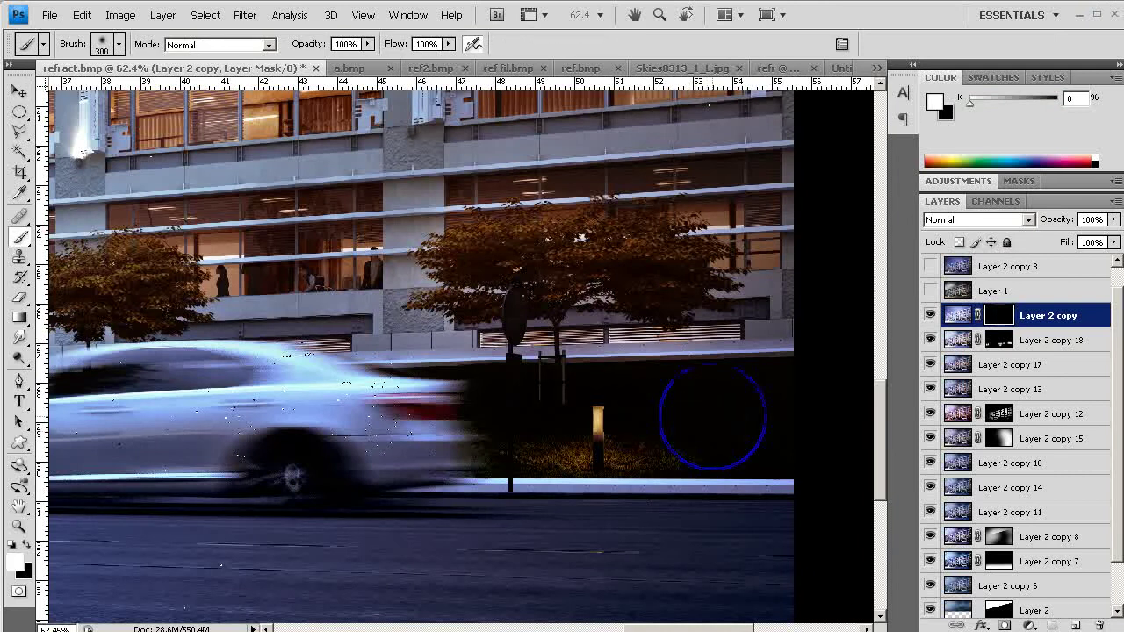
{"action": "mouse_move", "coordinate": [790, 414]}
{"action": "left_mouse_down"}
{"action": "mouse_move", "coordinate": [803, 413]}
{"action": "mouse_move", "coordinate": [474, 426]}
{"action": "mouse_move", "coordinate": [825, 450]}
{"action": "left_mouse_up"}
{"action": "key", "text": "ctrl+z"}
{"action": "mouse_move", "coordinate": [134, 439]}
{"action": "left_mouse_down"}
{"action": "mouse_move", "coordinate": [245, 446]}
{"action": "mouse_move", "coordinate": [602, 413]}
{"action": "left_mouse_up"}
{"action": "key", "text": "bracketleft"}
{"action": "key", "text": "bracketleft"}
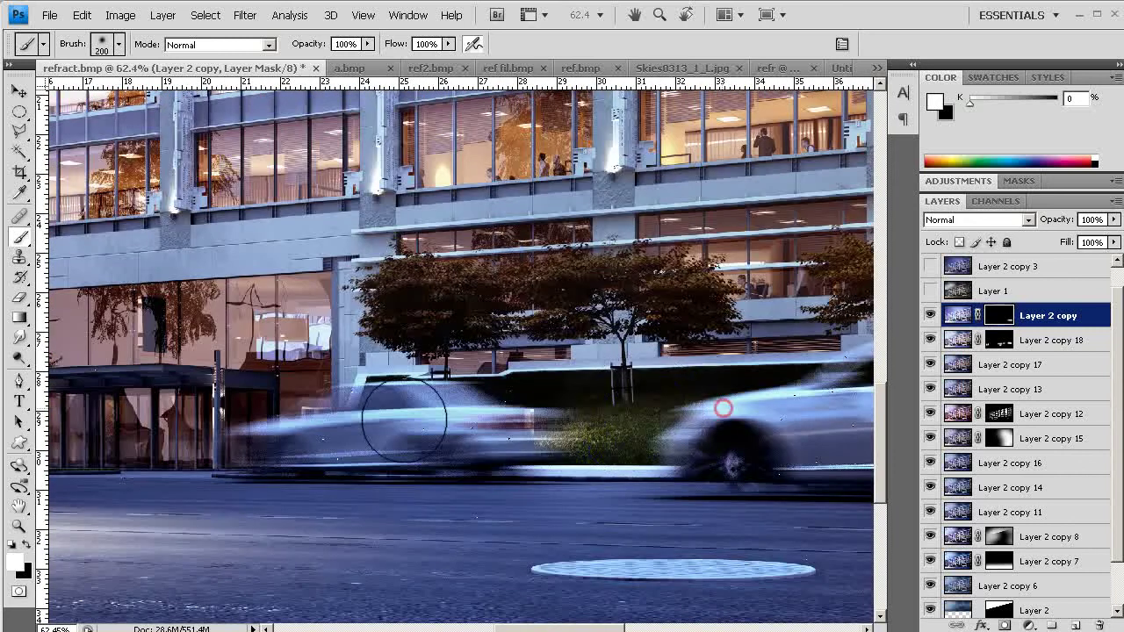
- Undo the brush stroke that spills over the Orange wall and outline the dark grass wedge above the wall with the Polygonal Lasso
{"action": "mouse_move", "coordinate": [326, 427]}
{"action": "left_mouse_down"}
{"action": "mouse_move", "coordinate": [749, 435]}
{"action": "mouse_move", "coordinate": [761, 413]}
{"action": "left_mouse_up"}
{"action": "left_click_drag", "start_coordinate": [466, 399], "coordinate": [572, 386]}
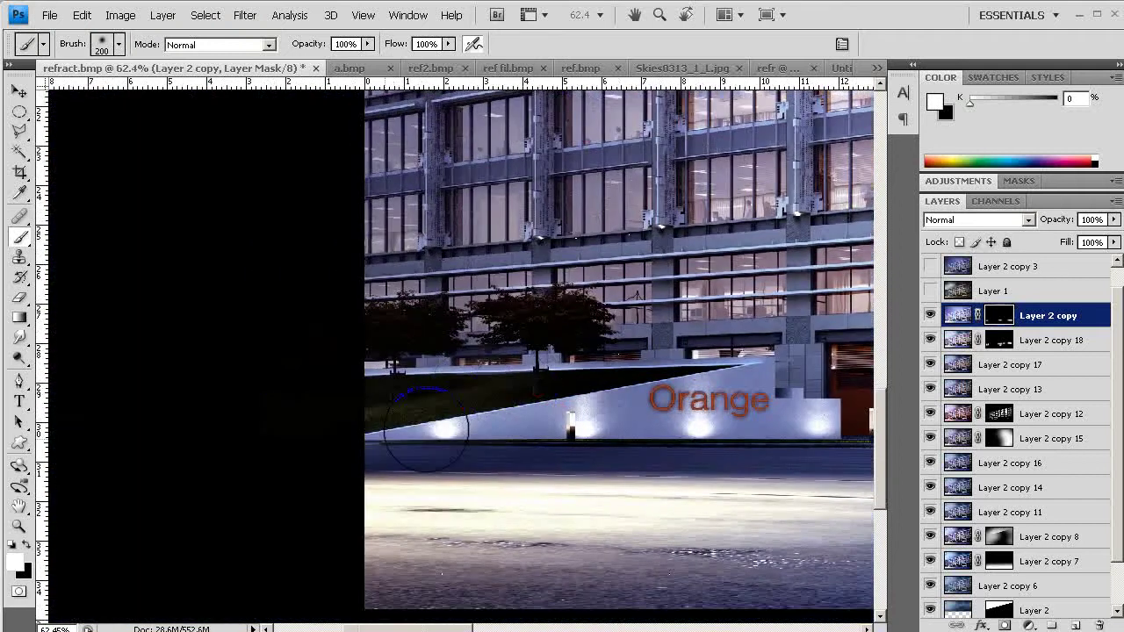
{"action": "key", "text": "ctrl+z"}
{"action": "key", "text": "l"}
{"action": "left_click", "coordinate": [365, 431]}
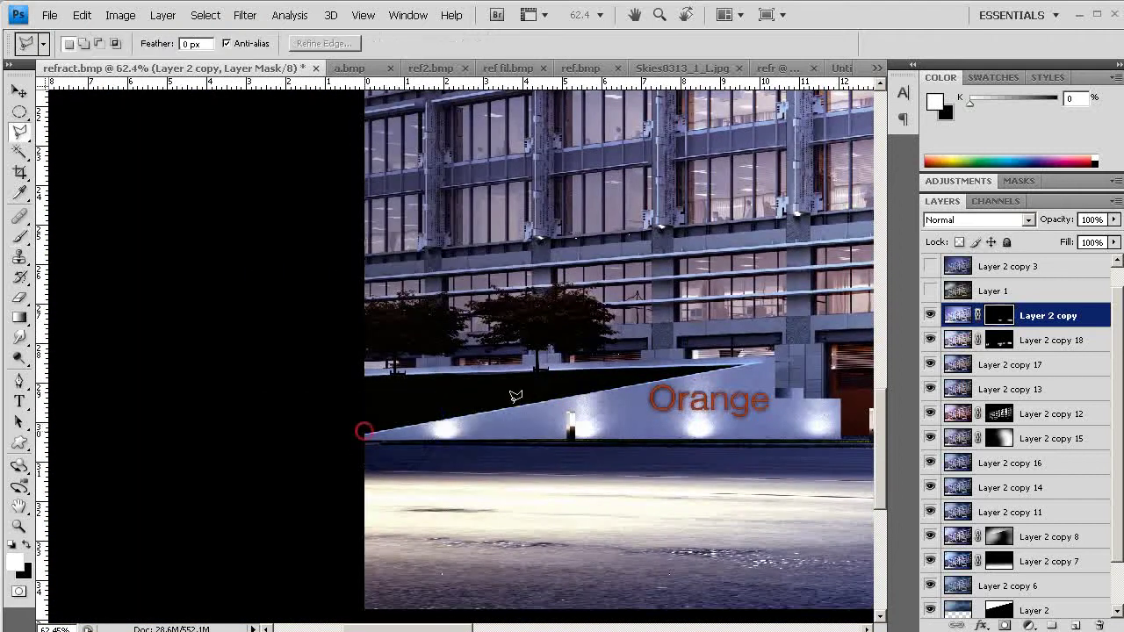
{"action": "left_click", "coordinate": [744, 362]}
{"action": "left_click", "coordinate": [319, 375]}
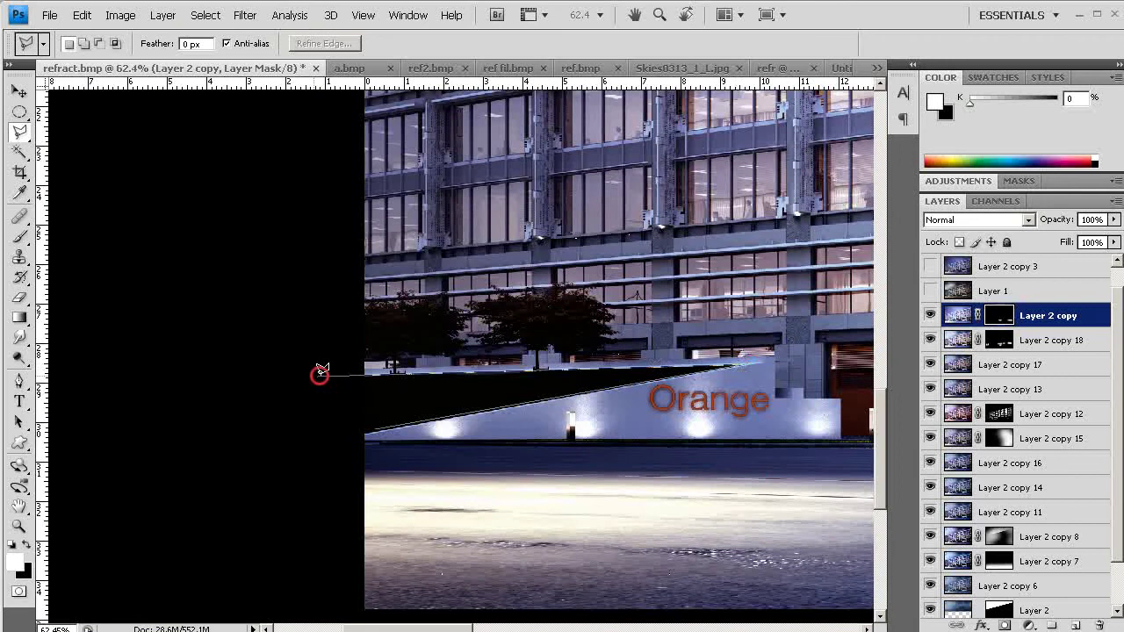
{"action": "left_click", "coordinate": [343, 431]}
- Feather the grass wedge selection by 3 pixels and paint white inside it on the Layer 2 copy mask with the 200 px brush
{"action": "key", "text": "b"}
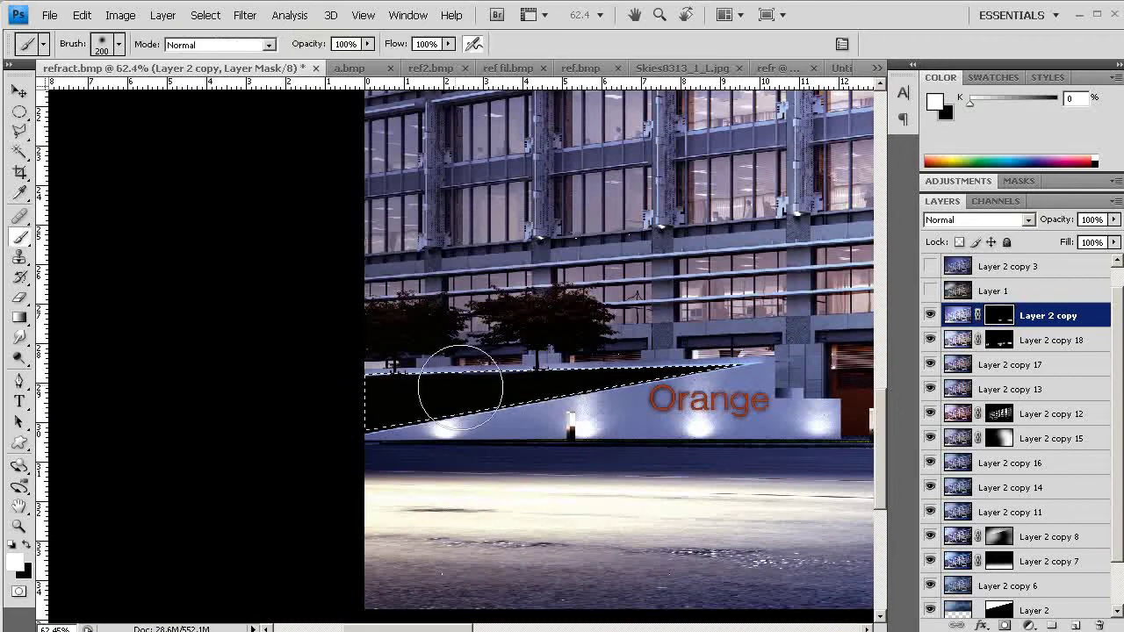
{"action": "key", "text": "shift+F6"}
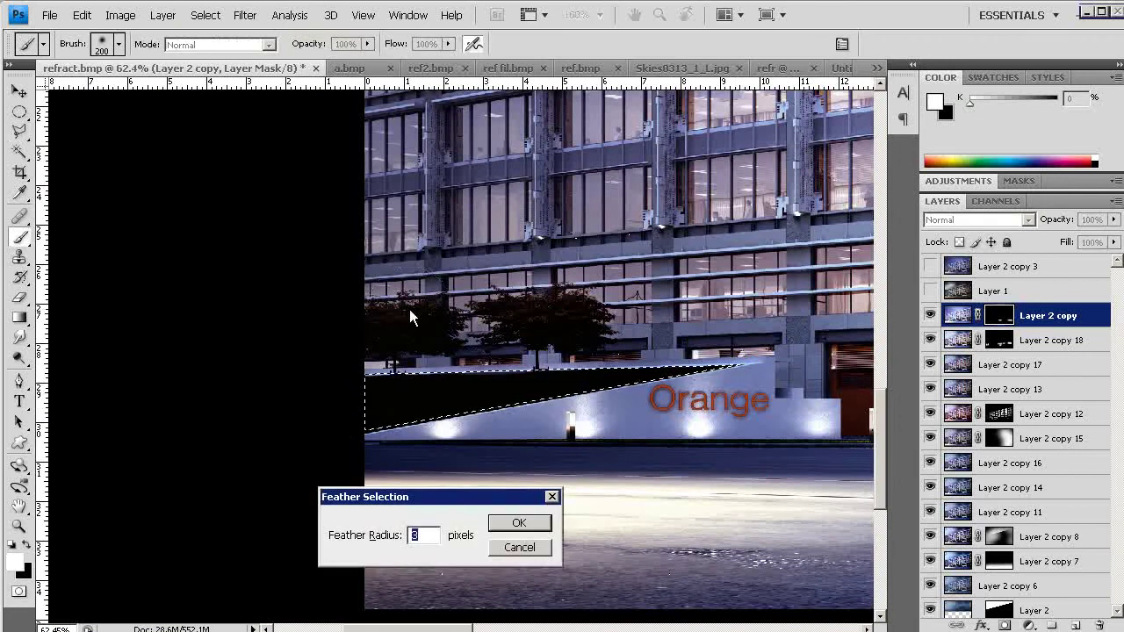
{"action": "key", "text": "Return"}
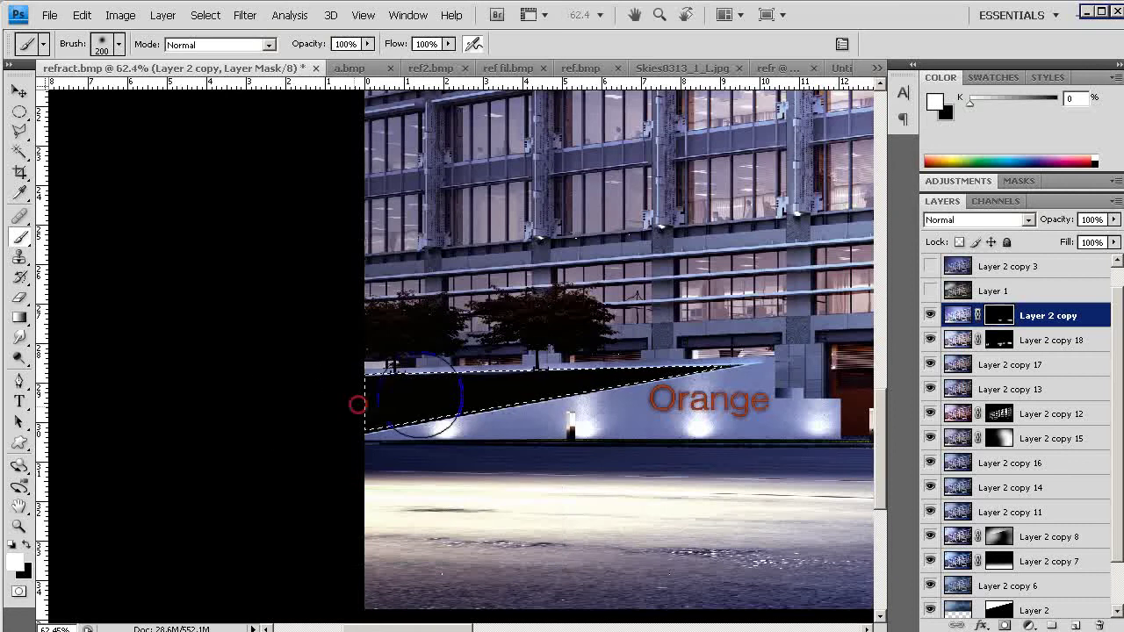
{"action": "left_click_drag", "start_coordinate": [417, 395], "coordinate": [728, 325]}
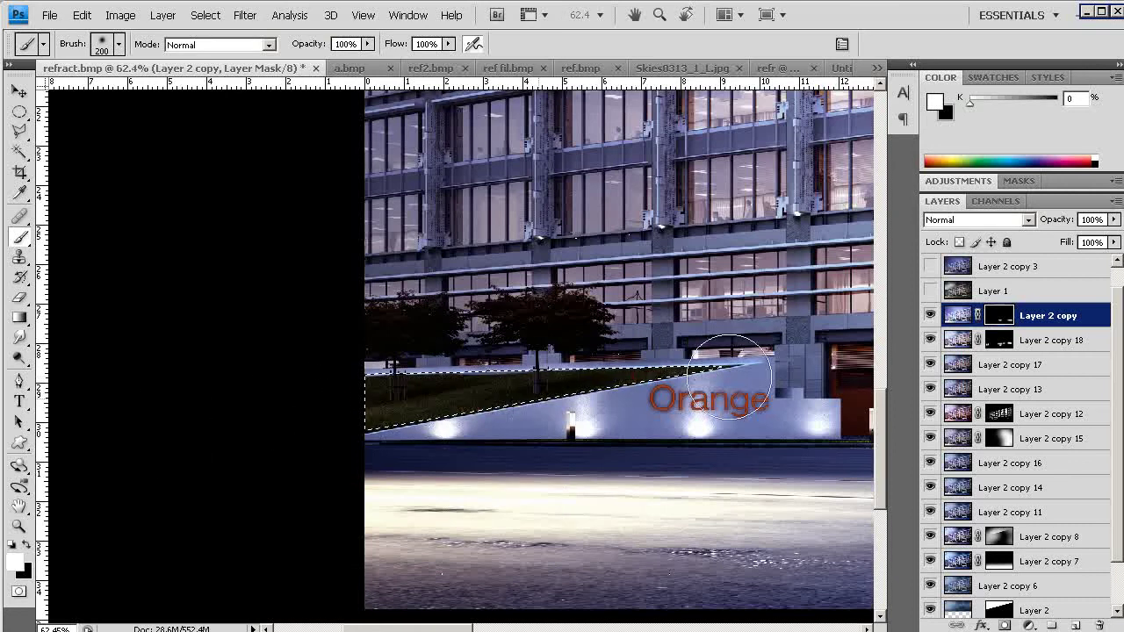
- Compare the whole image with Layer 2 copy hidden and shown, and examine the facade and sky up close
{"action": "left_click_drag", "start_coordinate": [742, 421], "coordinate": [205, 439]}
{"action": "left_click_drag", "start_coordinate": [743, 419], "coordinate": [468, 411]}
{"action": "left_click", "coordinate": [546, 418], "text": "alt"}
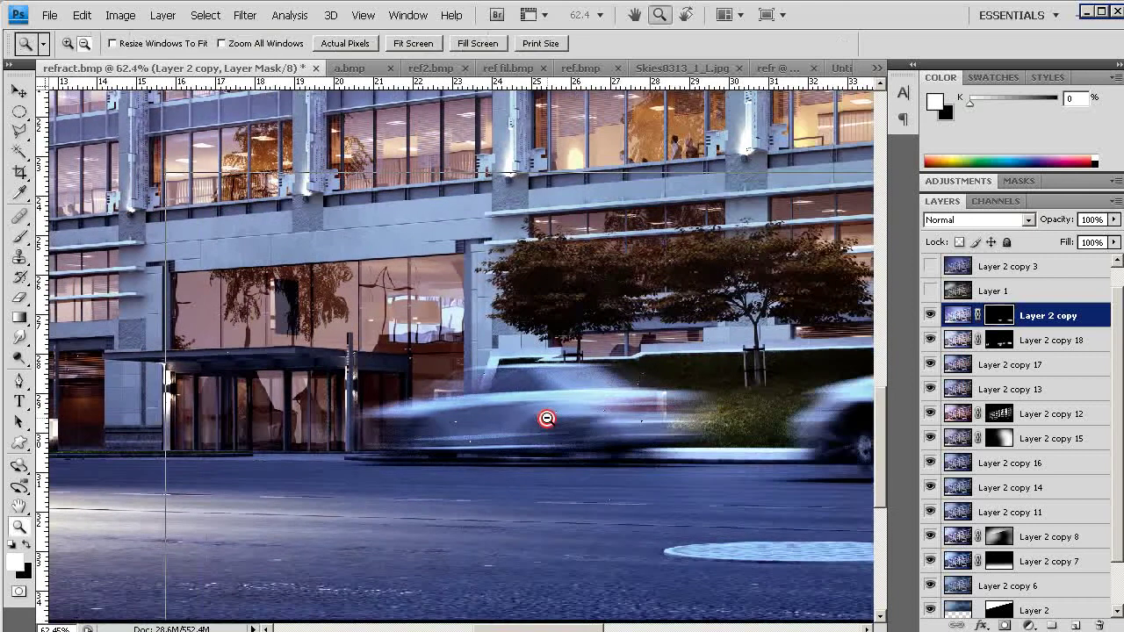
{"action": "left_click", "coordinate": [544, 423], "text": "alt"}
{"action": "left_click", "coordinate": [545, 432], "text": "alt"}
{"action": "left_click", "coordinate": [546, 434], "text": "alt"}
{"action": "left_click_drag", "start_coordinate": [723, 424], "coordinate": [453, 471]}
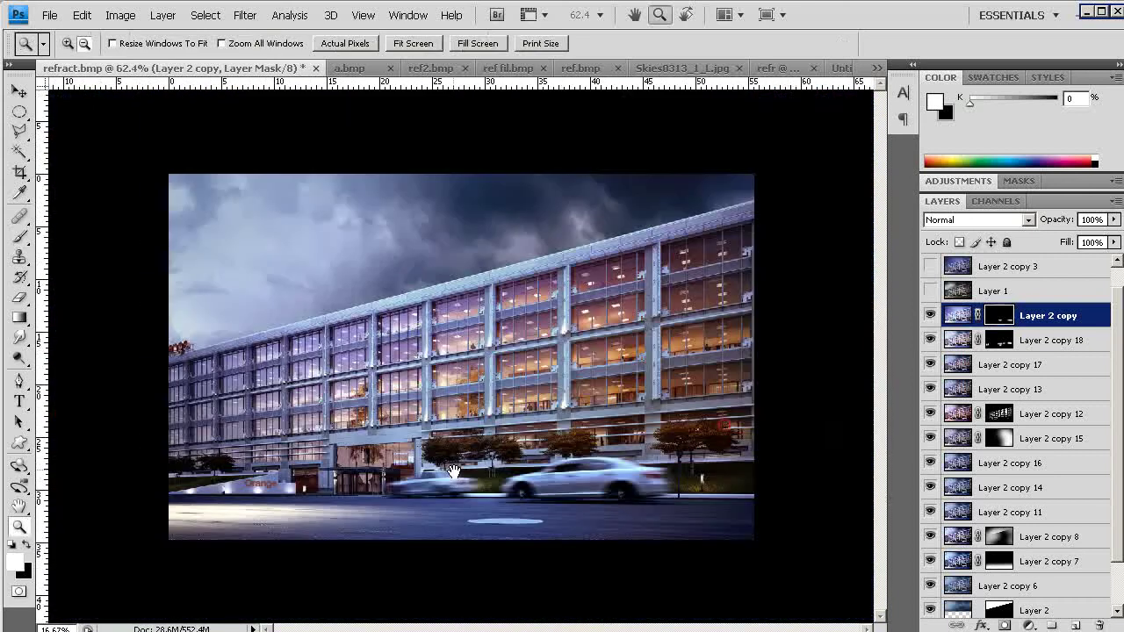
{"action": "left_click", "coordinate": [930, 316]}
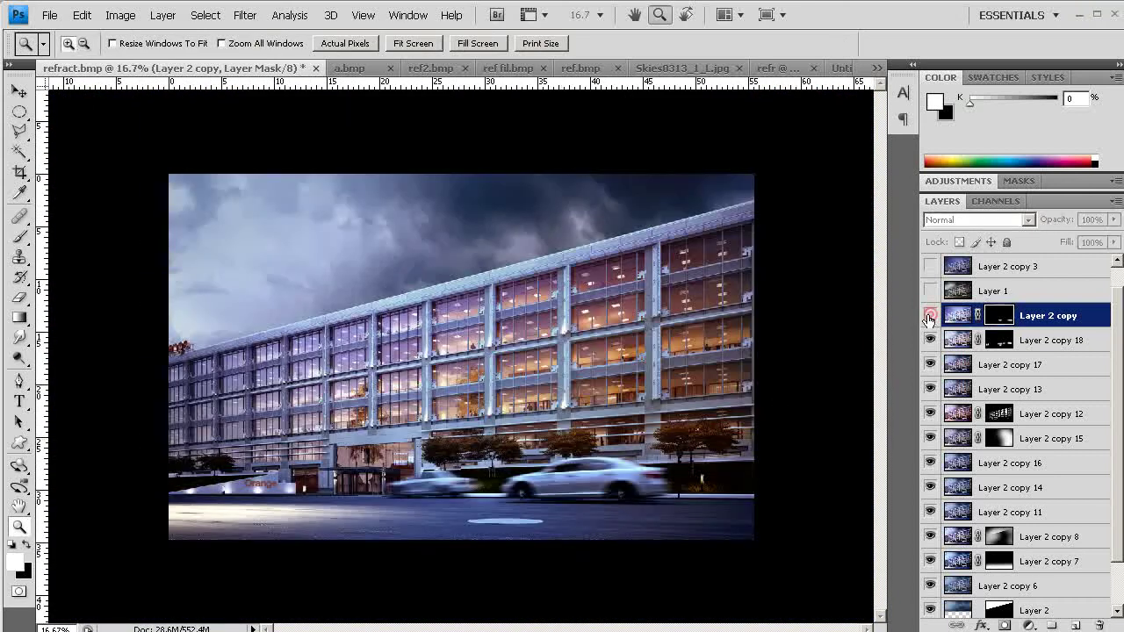
{"action": "left_click", "coordinate": [930, 315]}
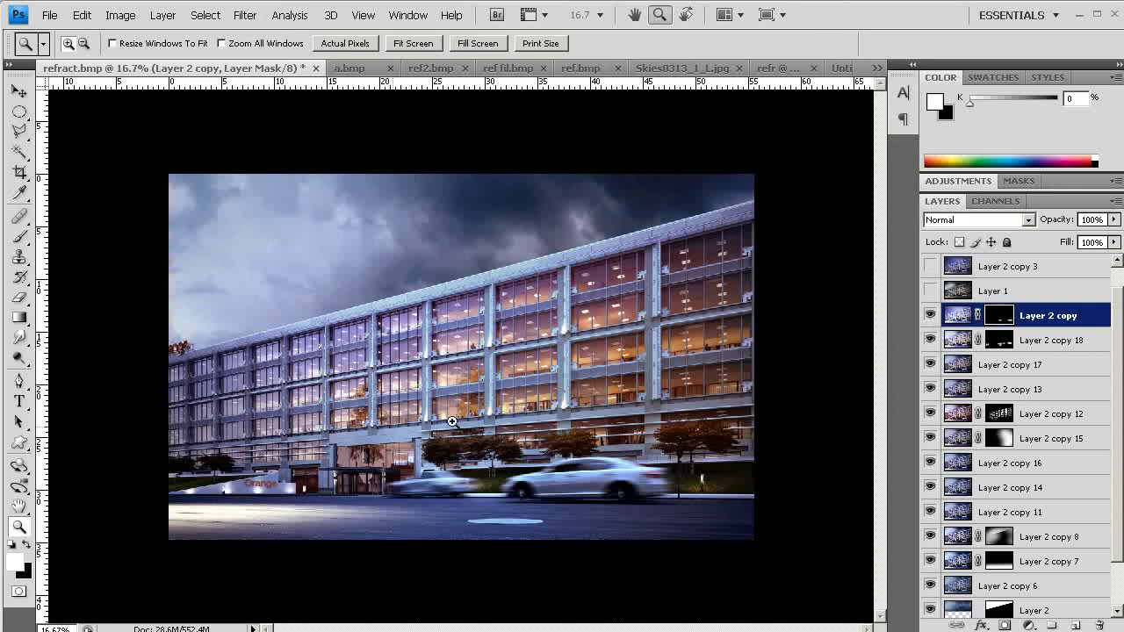
{"action": "left_click_drag", "start_coordinate": [128, 226], "coordinate": [565, 451]}
{"action": "left_click", "coordinate": [537, 440], "text": "alt"}
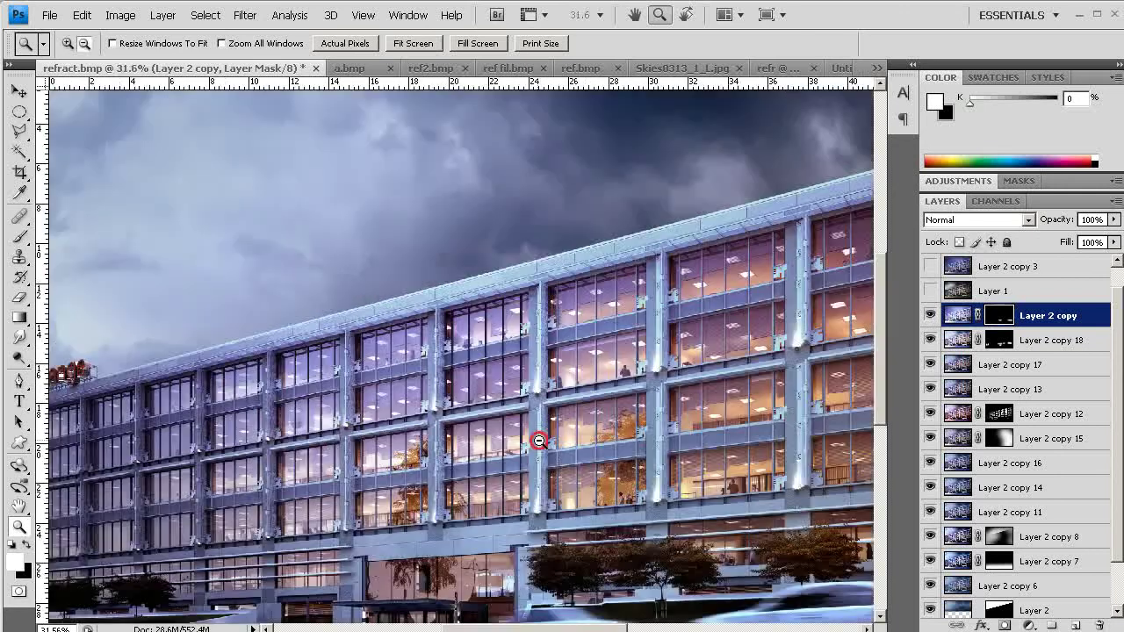
{"action": "left_click", "coordinate": [532, 440], "text": "alt"}
{"action": "left_click", "coordinate": [532, 421], "text": "alt"}
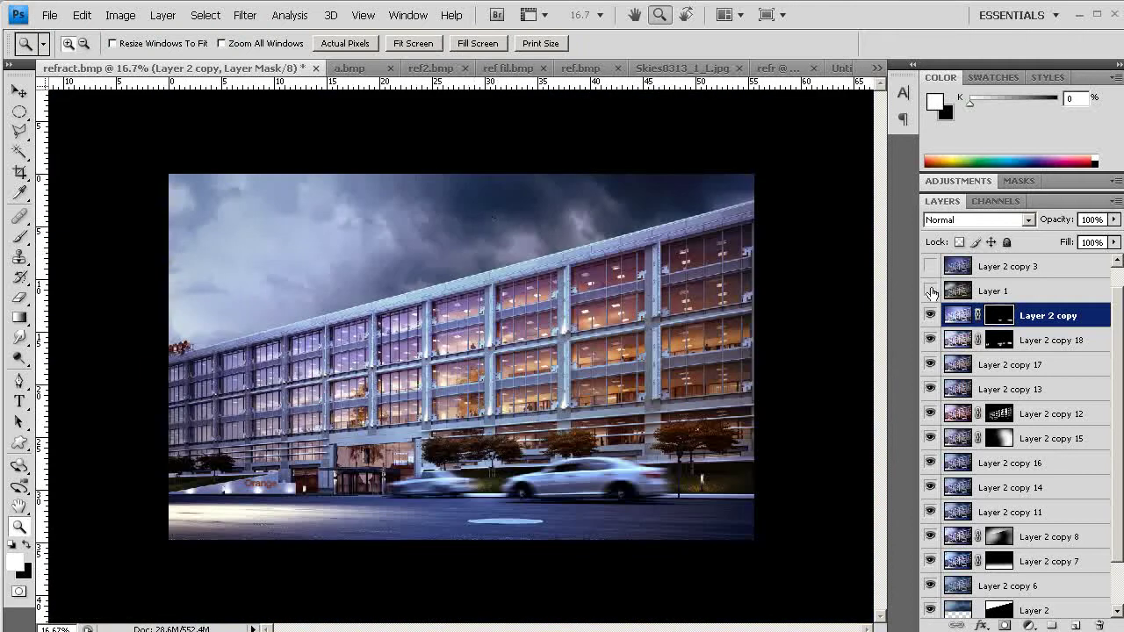
- Try a duplicate of the masked sky Layer 2 directly above Layer 2 copy, and delete the duplicate after comparing
{"action": "left_click_drag", "start_coordinate": [1117, 465], "coordinate": [1117, 543]}
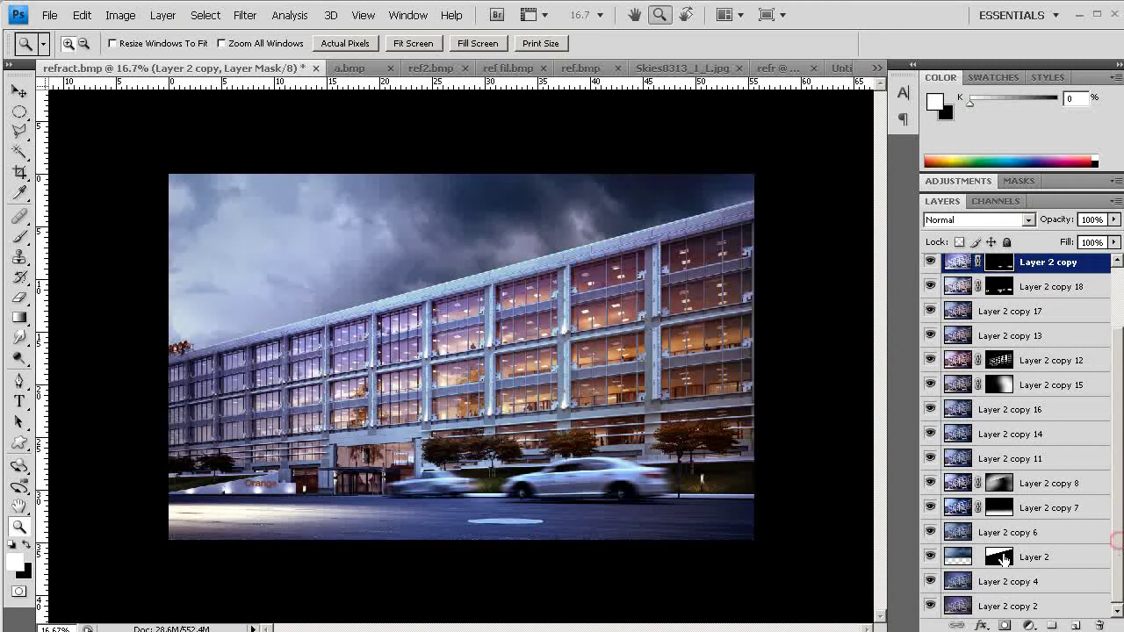
{"action": "left_click_drag", "start_coordinate": [1076, 625], "coordinate": [1075, 625]}
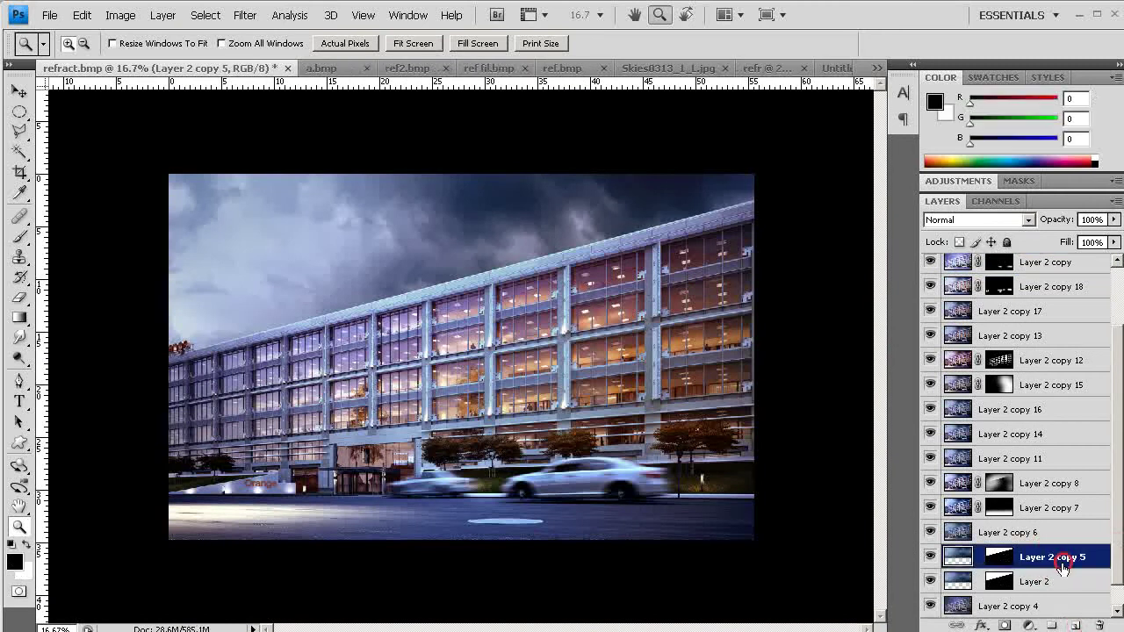
{"action": "left_click_drag", "start_coordinate": [1023, 246], "coordinate": [1039, 327]}
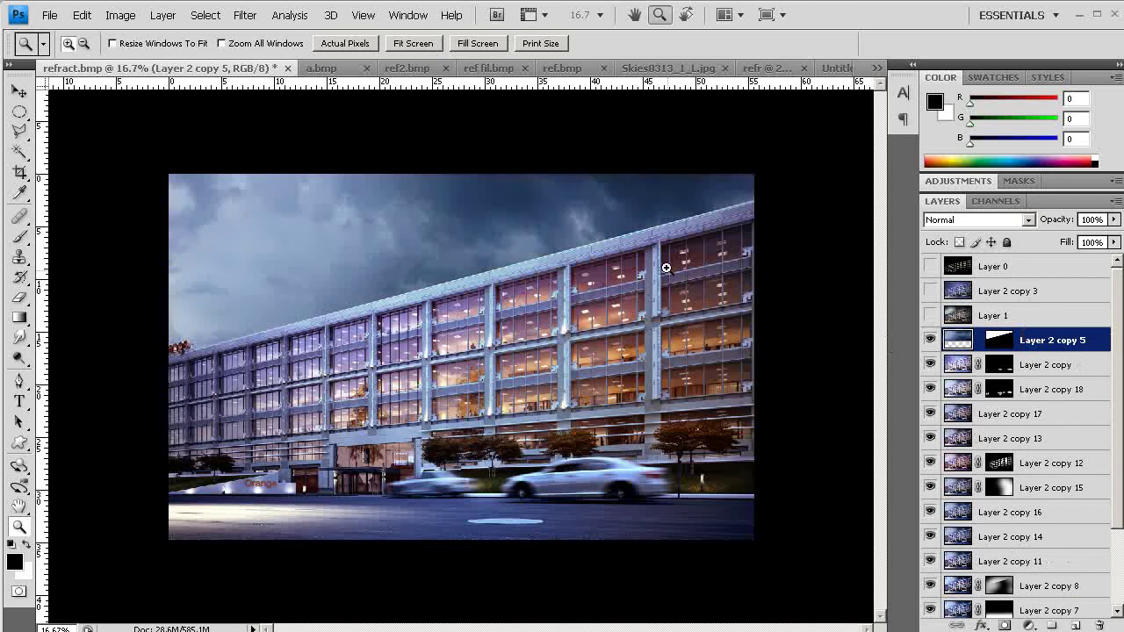
{"action": "left_click", "coordinate": [931, 341]}
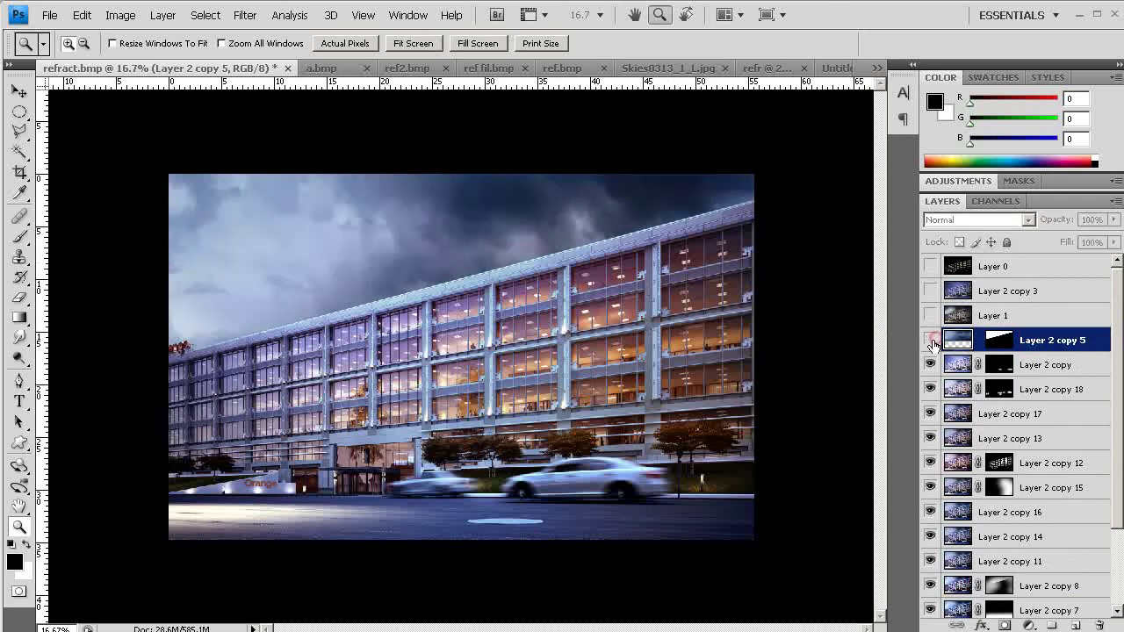
{"action": "left_click", "coordinate": [931, 343]}
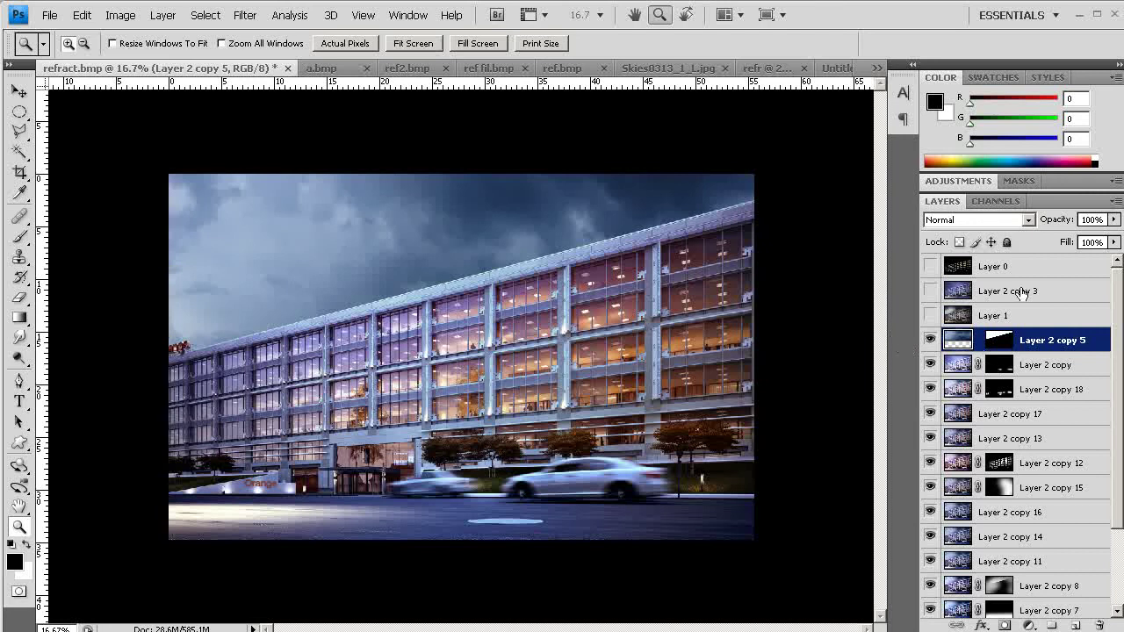
{"action": "key", "text": "v"}
{"action": "key", "text": "Delete"}
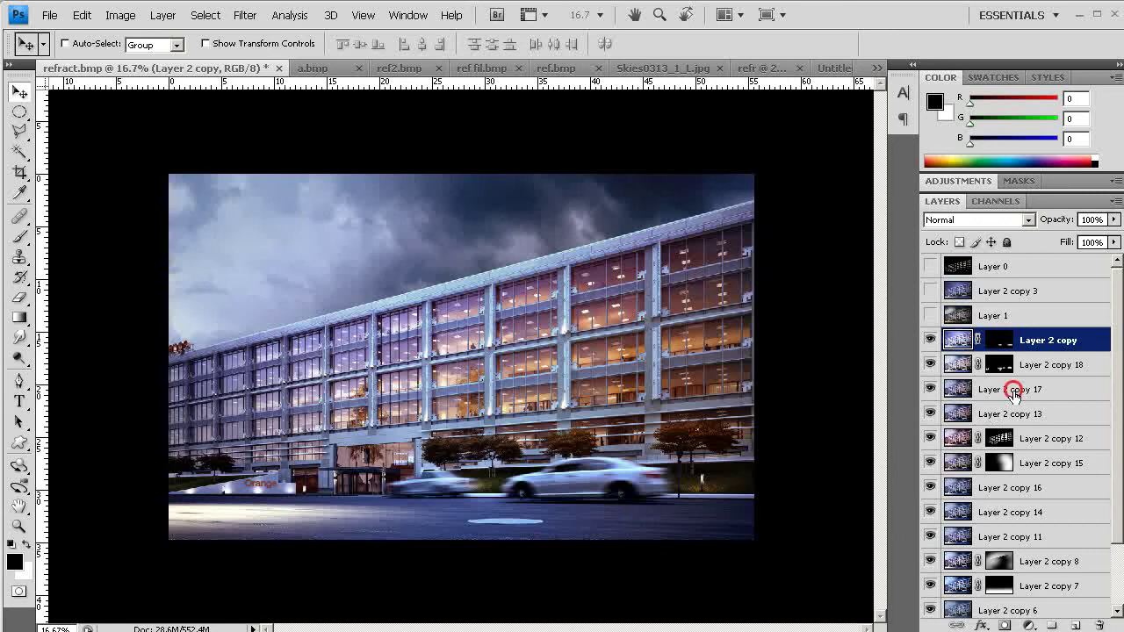
- Merge duplicates of Layer 2 copy, Layer 2 copy 18 and Layer 2 copy 17 into one layer above them, and duplicate the merged layer
{"action": "left_click", "coordinate": [1016, 389], "text": "shift"}
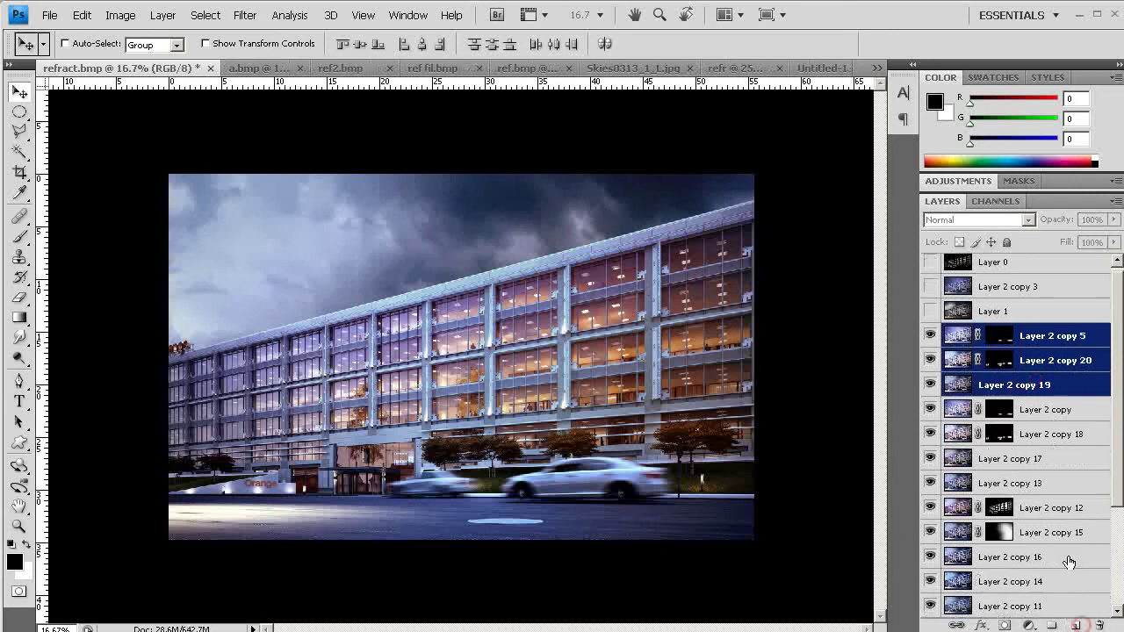
{"action": "key", "text": "ctrl+z"}
{"action": "left_click_drag", "start_coordinate": [1062, 335], "coordinate": [1077, 625]}
{"action": "left_click_drag", "start_coordinate": [1116, 331], "coordinate": [1115, 280]}
- Load Alpha 1 as a selection, invert it to cover the sky, and copy the sky to a new layer
{"action": "left_click", "coordinate": [1007, 201]}
{"action": "left_click", "coordinate": [1005, 202]}
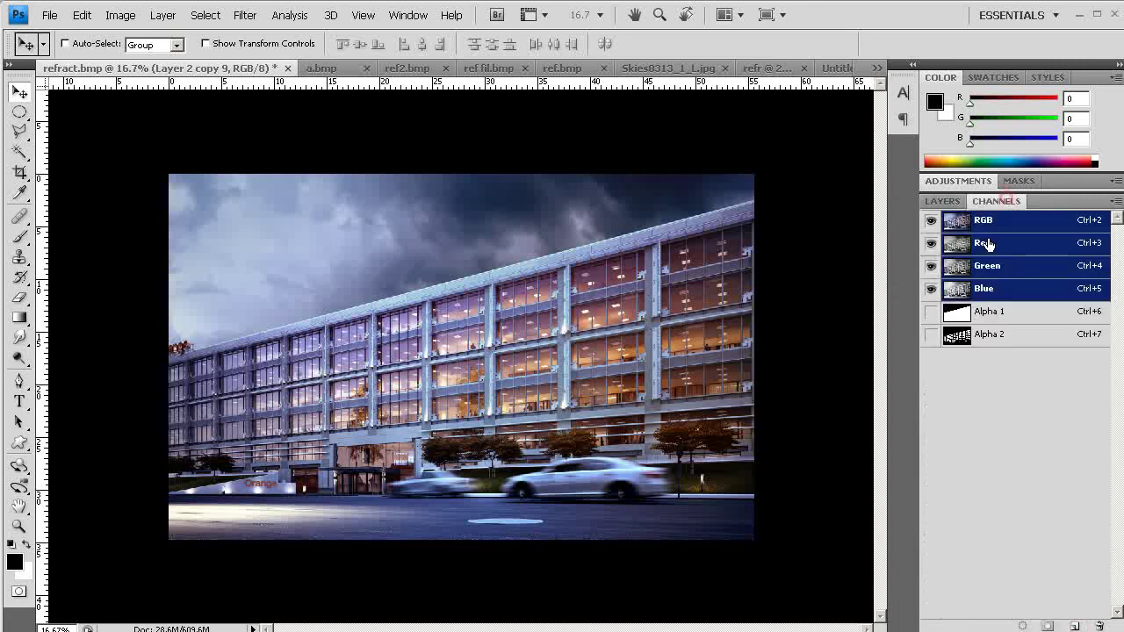
{"action": "left_click", "coordinate": [957, 312], "text": "ctrl"}
{"action": "left_click", "coordinate": [942, 201]}
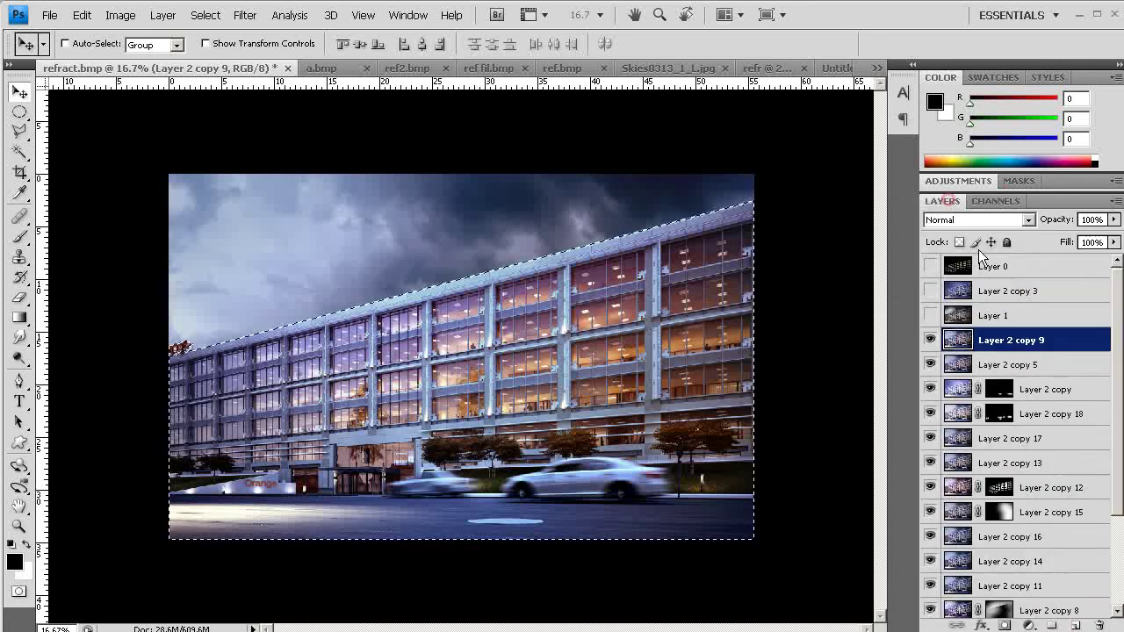
{"action": "key", "text": "ctrl+shift+i"}
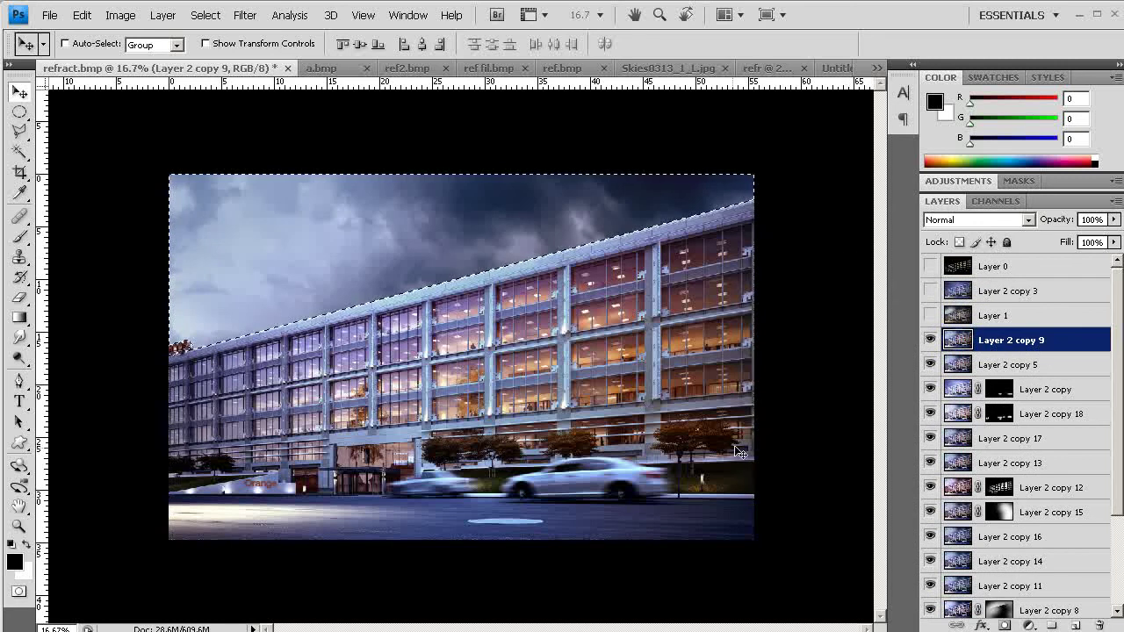
{"action": "key", "text": "ctrl+j"}
{"action": "left_click", "coordinate": [930, 339]}
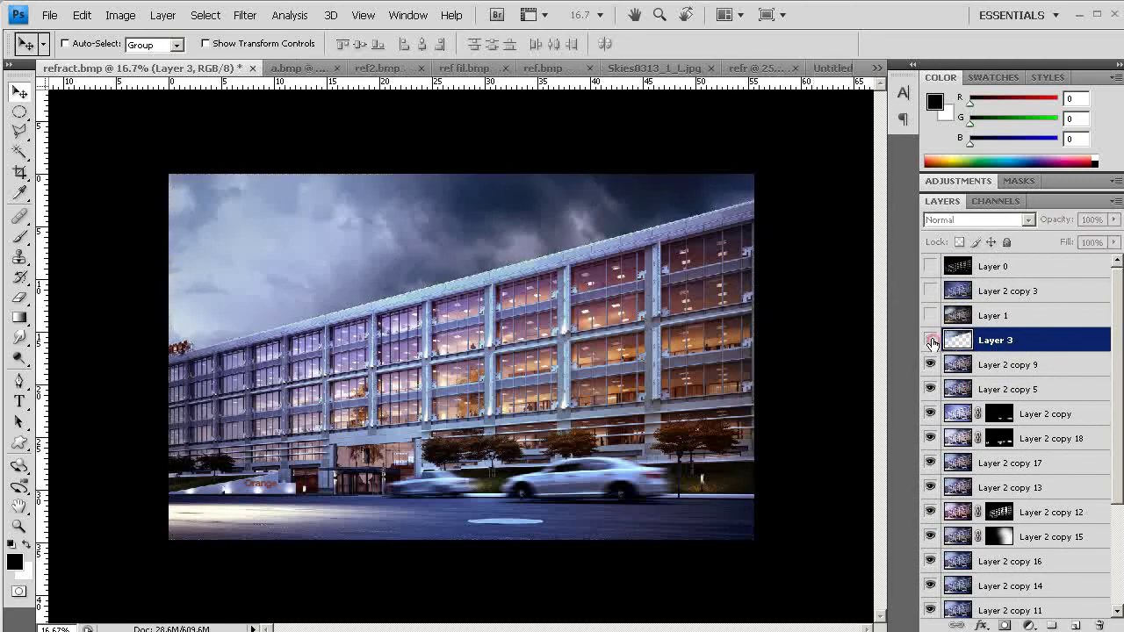
{"action": "left_click", "coordinate": [930, 340]}
- Warm the sky layer with Color Balance by shifting its midtones towards red and yellow
{"action": "key", "text": "ctrl+b"}
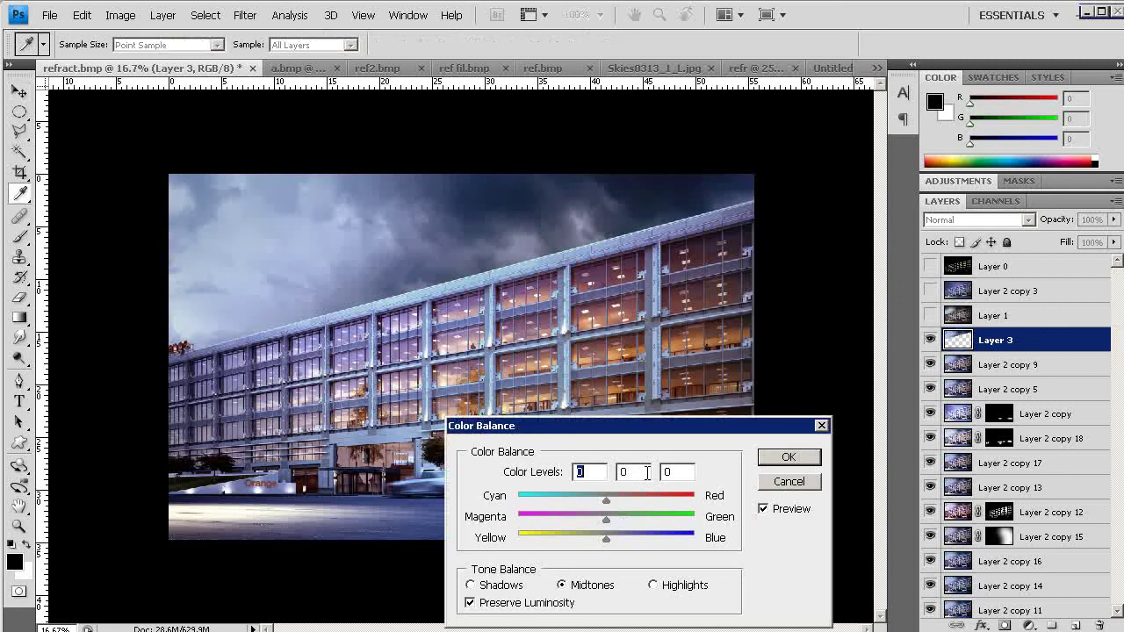
{"action": "left_click_drag", "start_coordinate": [594, 536], "coordinate": [591, 537]}
{"action": "left_click_drag", "start_coordinate": [606, 497], "coordinate": [640, 498]}
{"action": "left_click_drag", "start_coordinate": [590, 541], "coordinate": [585, 519]}
{"action": "left_click_drag", "start_coordinate": [644, 499], "coordinate": [646, 498]}
{"action": "mouse_move", "coordinate": [598, 537]}
{"action": "left_mouse_down"}
{"action": "mouse_move", "coordinate": [648, 537]}
{"action": "mouse_move", "coordinate": [575, 535]}
{"action": "mouse_move", "coordinate": [591, 539]}
{"action": "left_mouse_up"}
{"action": "left_click", "coordinate": [786, 460]}
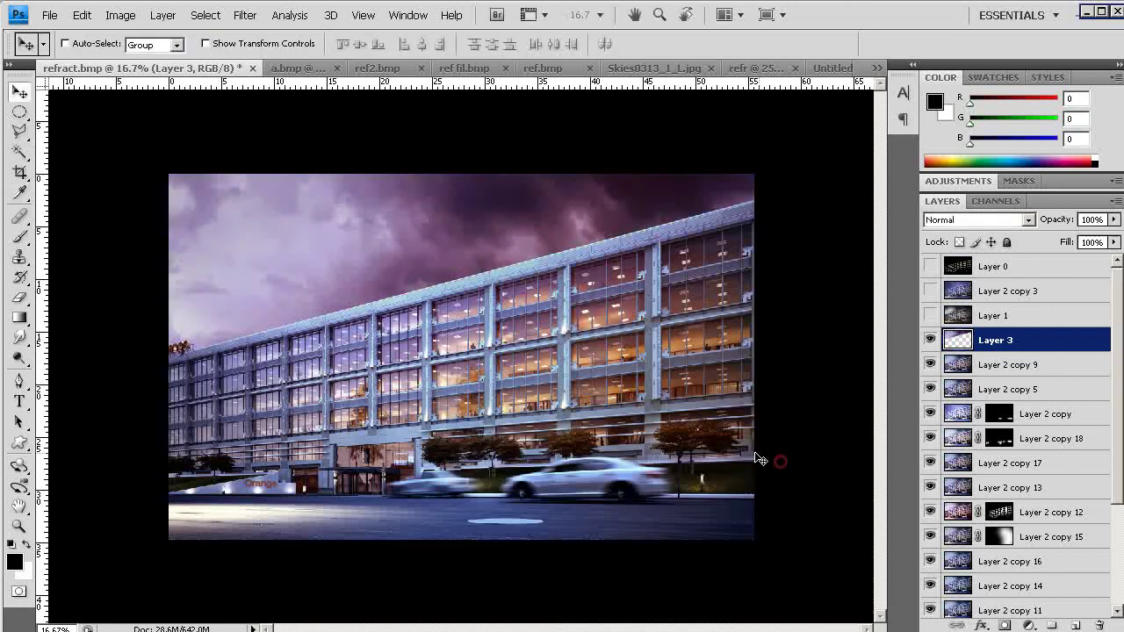
- Lower the sky layer's saturation to about -11 and deepen its dark tones with Levels
{"action": "key", "text": "ctrl+u"}
{"action": "left_click_drag", "start_coordinate": [970, 429], "coordinate": [959, 431]}
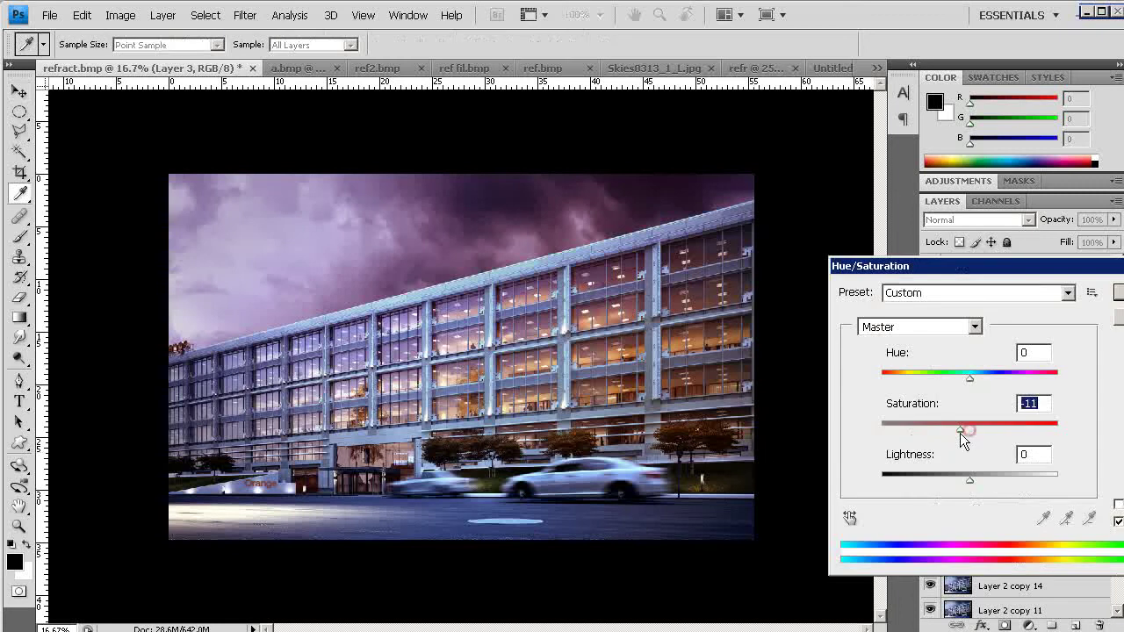
{"action": "key", "text": "Return"}
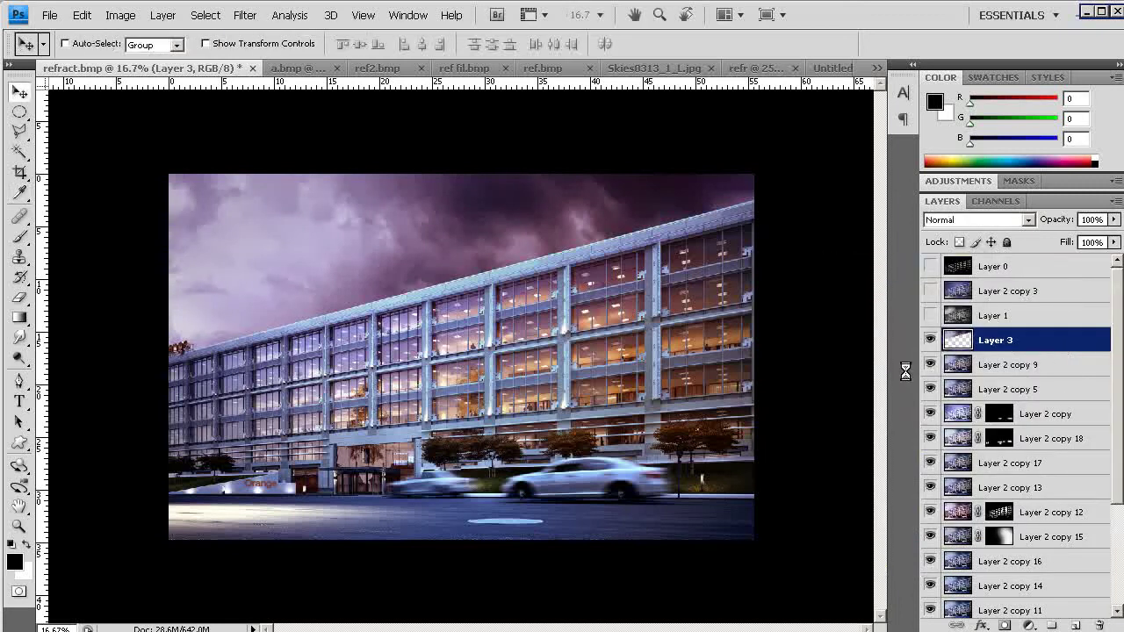
{"action": "key", "text": "ctrl+l"}
{"action": "left_click_drag", "start_coordinate": [722, 413], "coordinate": [735, 416]}
{"action": "left_click", "coordinate": [992, 249]}
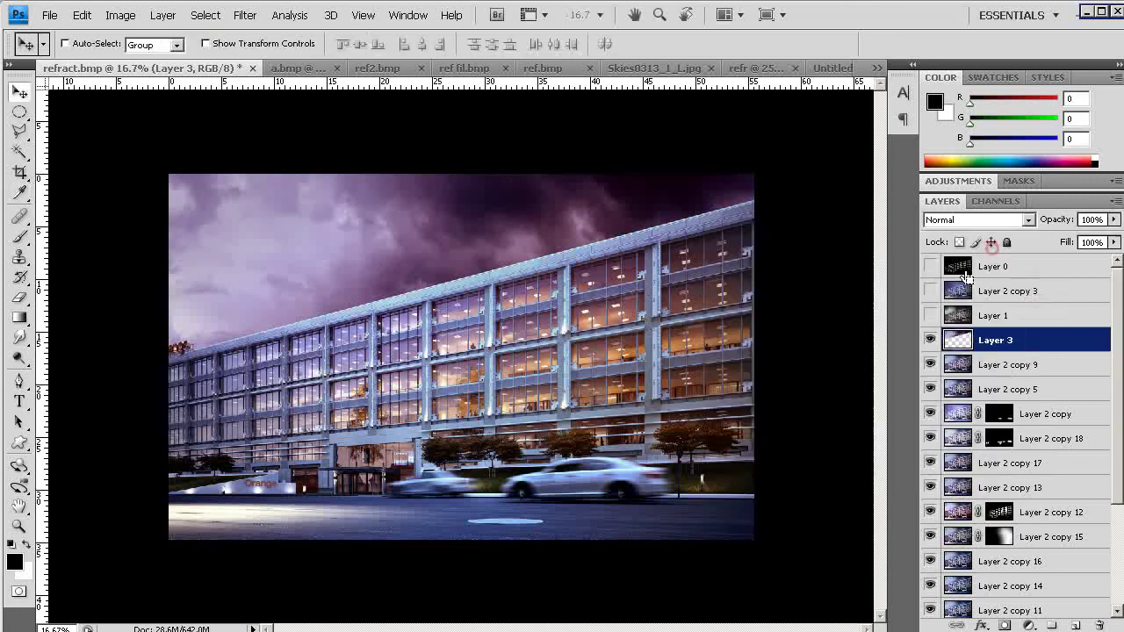
- Desaturate the sky layer further with Hue/Saturation and shift its midtones towards green with Color Balance
{"action": "key", "text": "ctrl+u"}
{"action": "left_click_drag", "start_coordinate": [968, 427], "coordinate": [949, 430]}
{"action": "key", "text": "Return"}
{"action": "key", "text": "ctrl+b"}
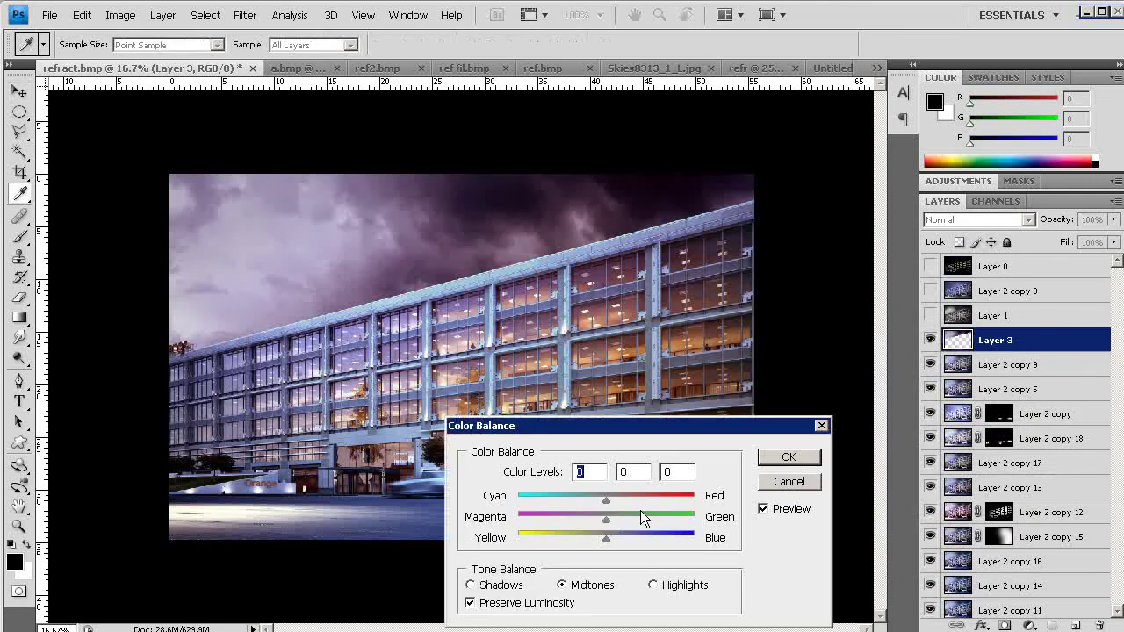
{"action": "left_click_drag", "start_coordinate": [609, 520], "coordinate": [622, 522]}
{"action": "left_click", "coordinate": [786, 458]}
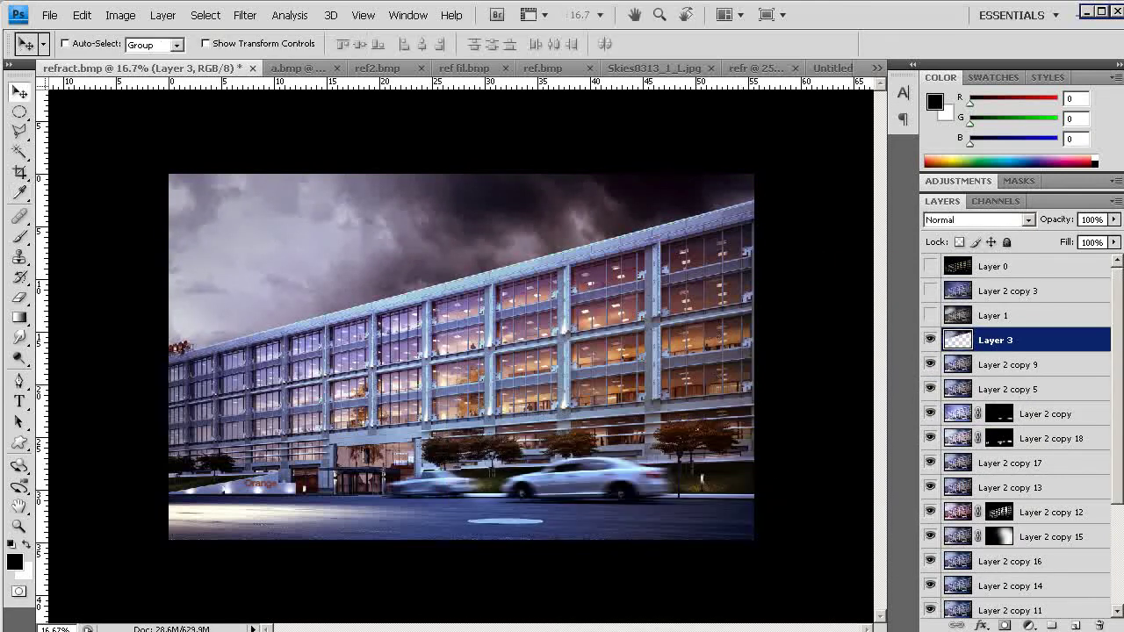
- Add a layer mask to the sky layer Layer 3 and fill the mask with black
{"action": "left_click", "coordinate": [1004, 626]}
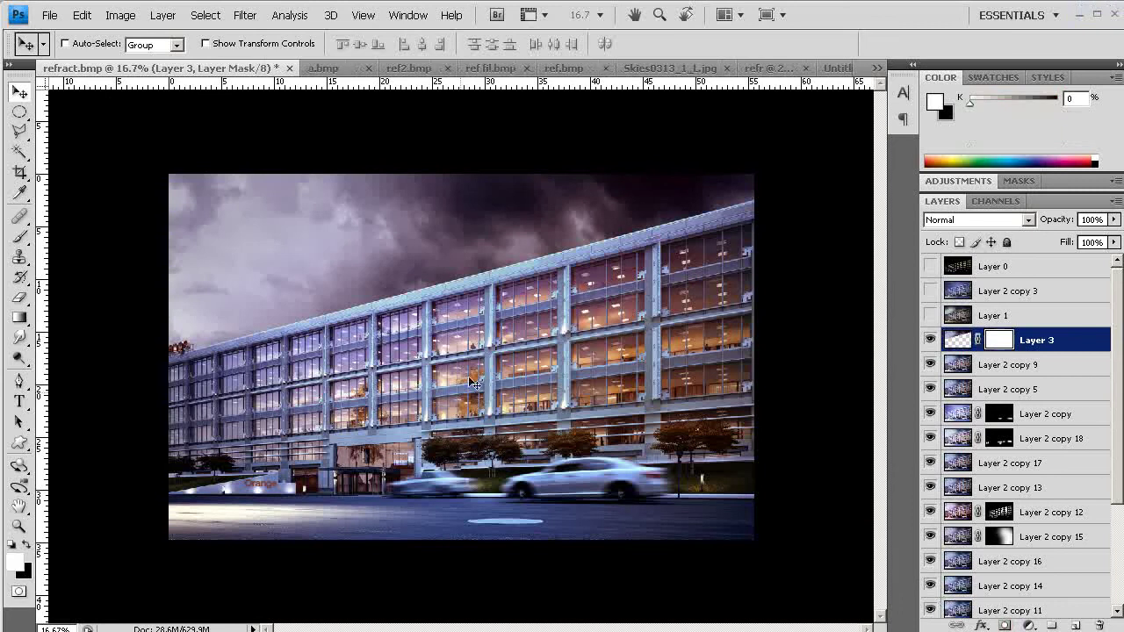
{"action": "key", "text": "x"}
{"action": "key", "text": "alt+BackSpace"}
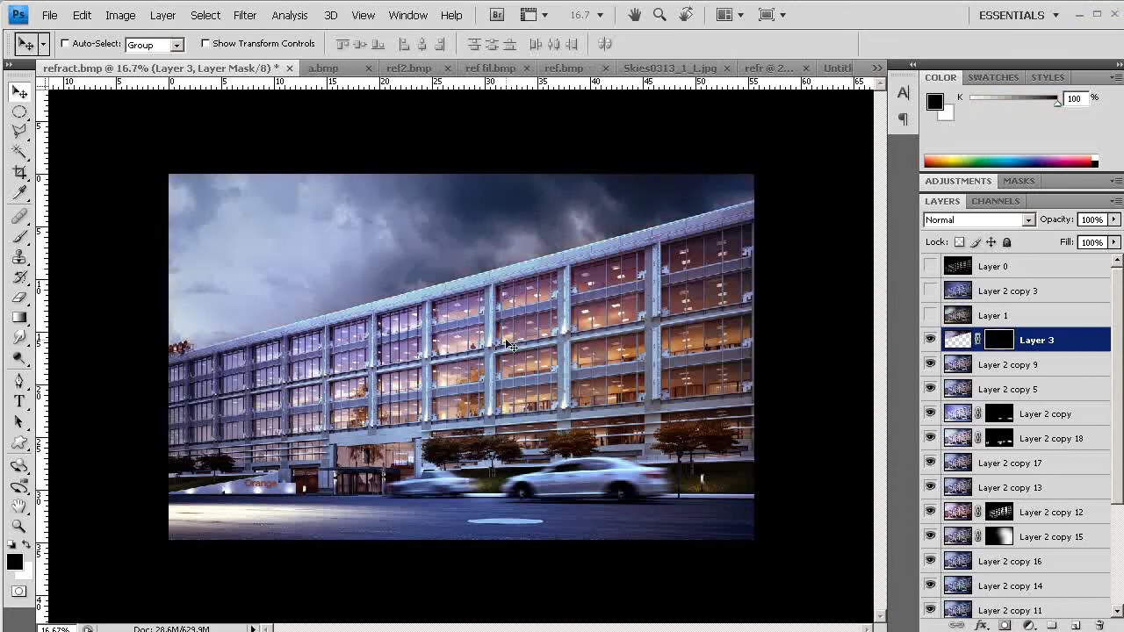
- Select the sky layer's outline and paint white on its mask across the dark right part of the sky with a 1600 px brush
{"action": "key", "text": "b"}
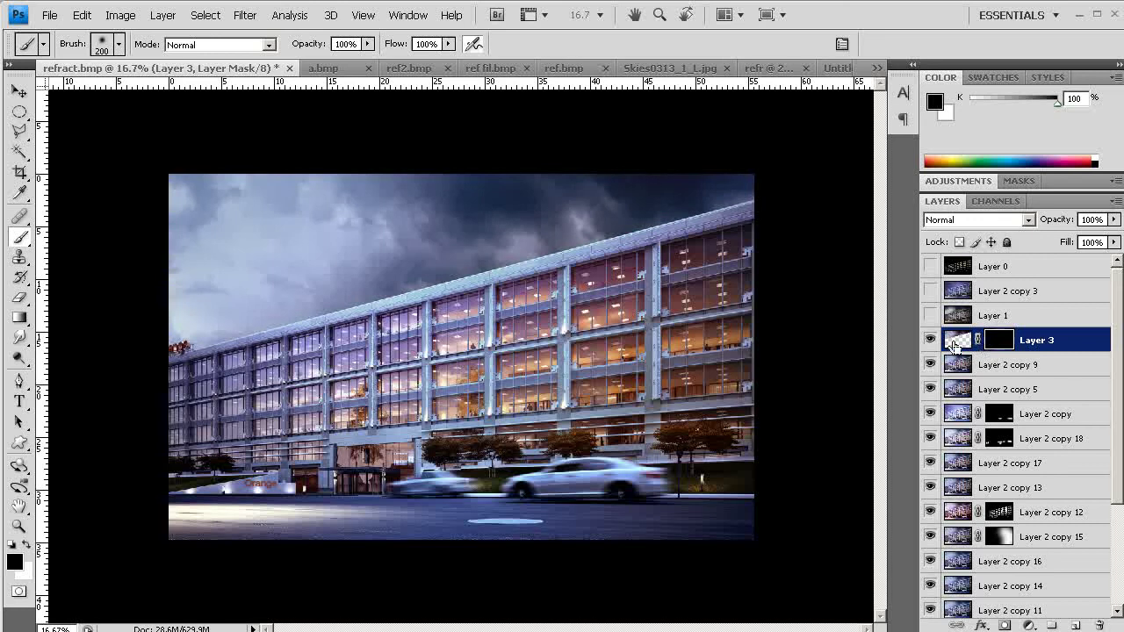
{"action": "left_click", "coordinate": [955, 345], "text": "ctrl"}
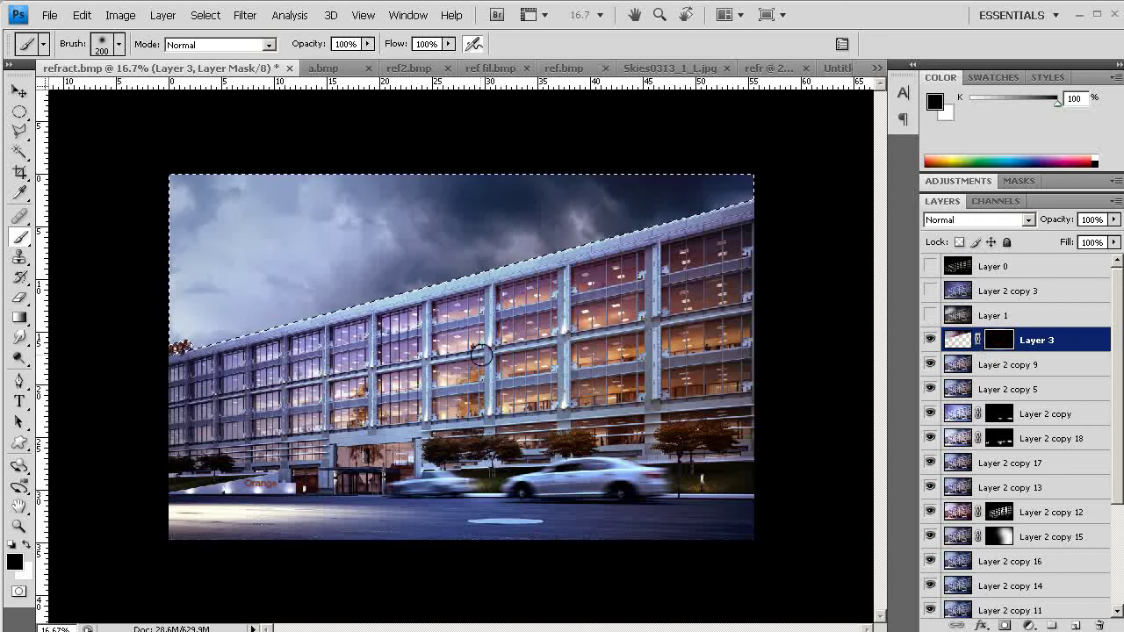
{"action": "key", "text": "x"}
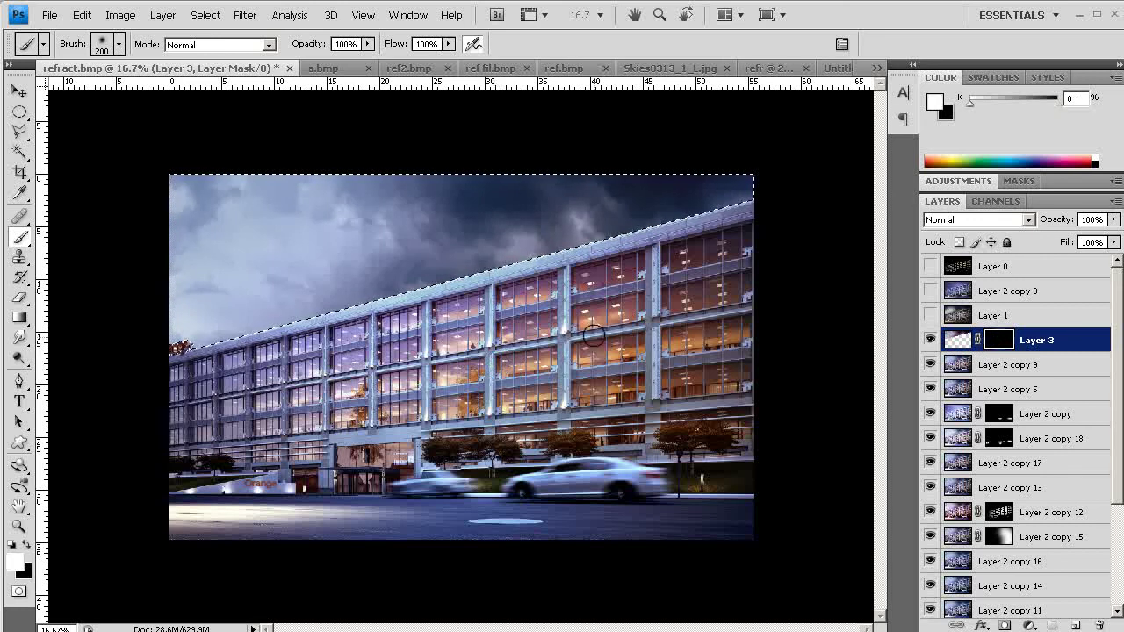
{"action": "key", "text": "bracketright"}
{"action": "key", "text": "bracketright"}
{"action": "key", "text": "bracketright"}
{"action": "key", "text": "bracketright"}
{"action": "key", "text": "bracketright"}
{"action": "key", "text": "bracketright"}
{"action": "key", "text": "bracketright"}
{"action": "key", "text": "bracketright"}
{"action": "key", "text": "bracketright"}
{"action": "key", "text": "bracketright"}
{"action": "key", "text": "bracketright"}
{"action": "key", "text": "bracketright"}
{"action": "key", "text": "bracketright"}
{"action": "key", "text": "bracketright"}
{"action": "key", "text": "bracketright"}
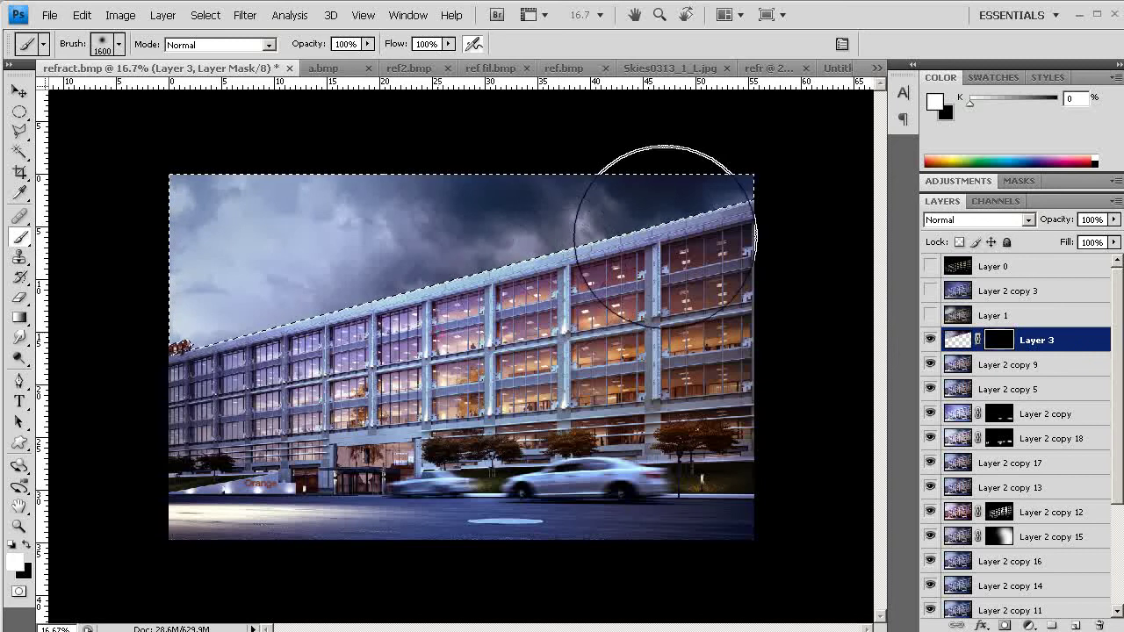
{"action": "left_click", "coordinate": [572, 322]}
{"action": "left_click", "coordinate": [609, 307]}
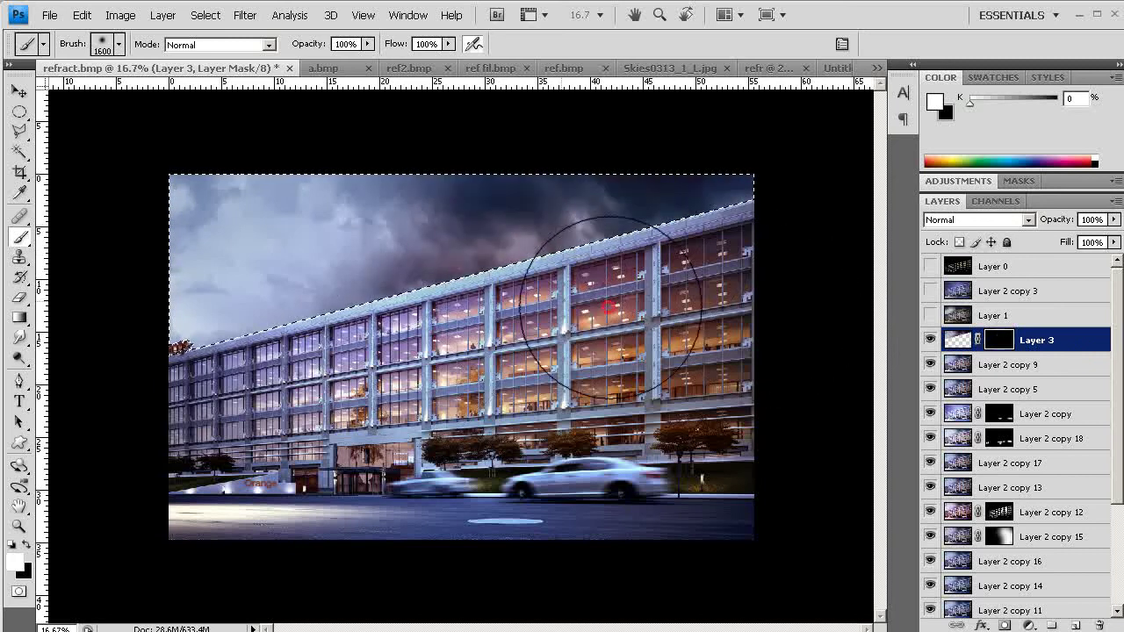
{"action": "left_click", "coordinate": [484, 201]}
{"action": "left_click", "coordinate": [670, 213]}
{"action": "left_click", "coordinate": [743, 235]}
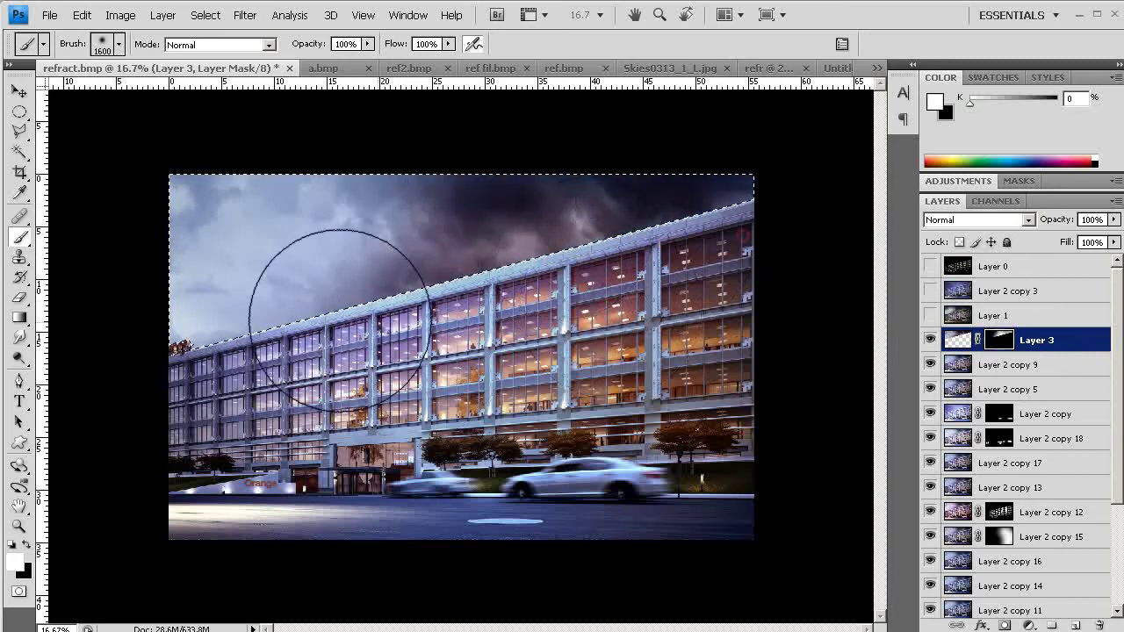
- Blend the warm sky further left on the mask in white, enlarging the brush to 1900 px, and clear the selection
{"action": "left_click", "coordinate": [315, 326]}
{"action": "key", "text": "bracketright"}
{"action": "key", "text": "bracketright"}
{"action": "key", "text": "bracketright"}
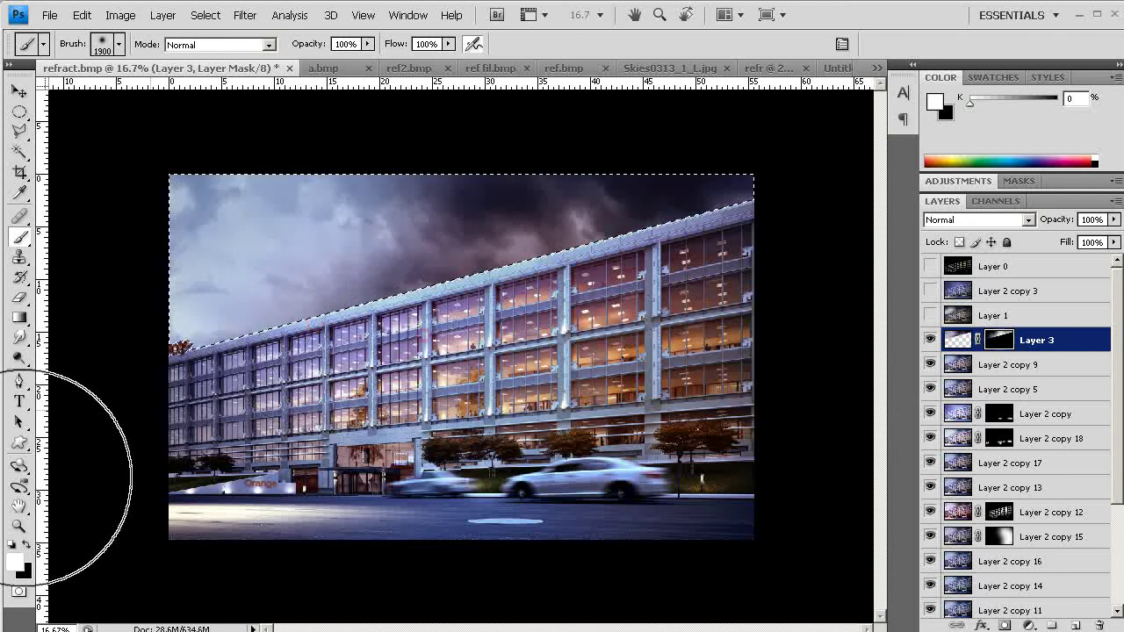
{"action": "left_click", "coordinate": [434, 316]}
{"action": "left_click", "coordinate": [361, 154]}
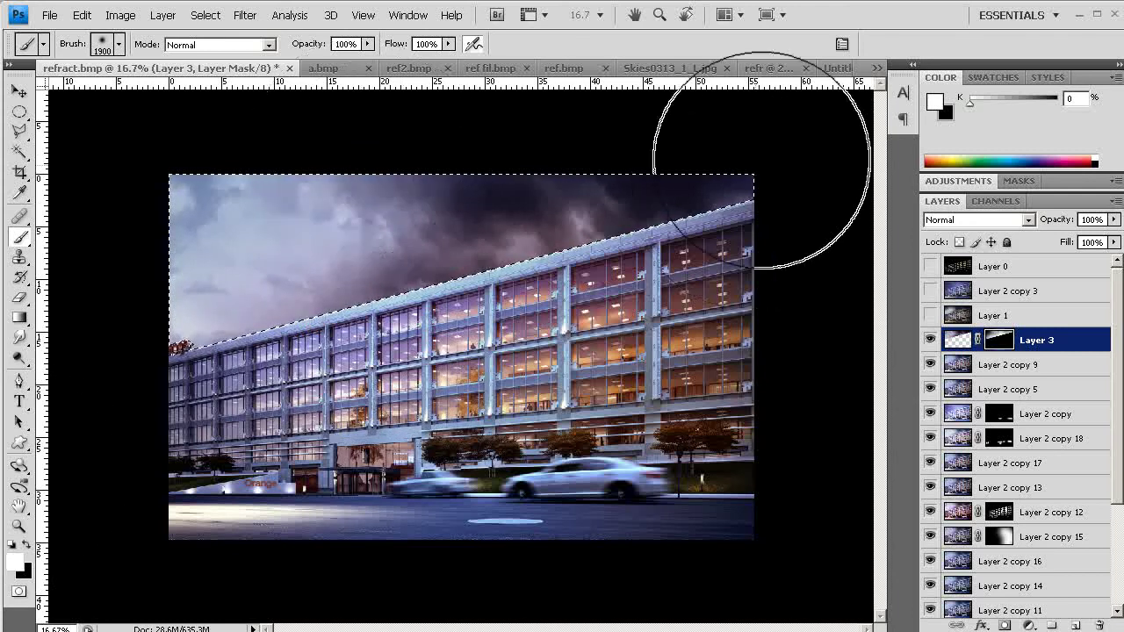
{"action": "key", "text": "ctrl+d"}
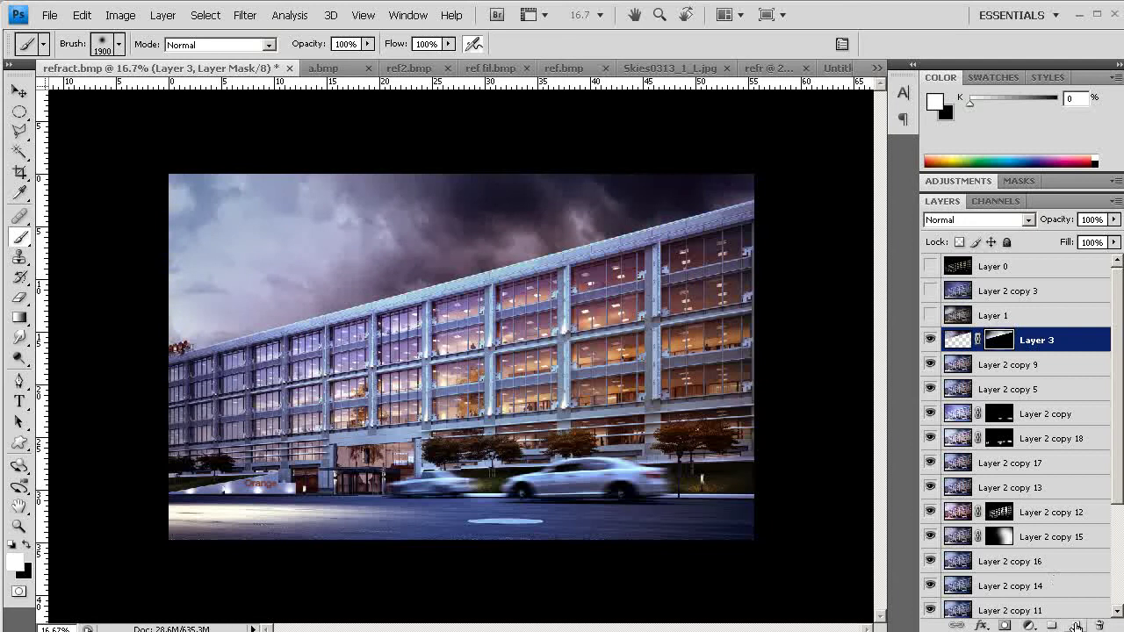
- Add a new layer above Layer 3 and darken the image's right edge in black with soft 1900 and 2100 px brushes
{"action": "left_click", "coordinate": [1074, 625]}
{"action": "key", "text": "z"}
{"action": "left_click", "coordinate": [604, 414], "text": "alt"}
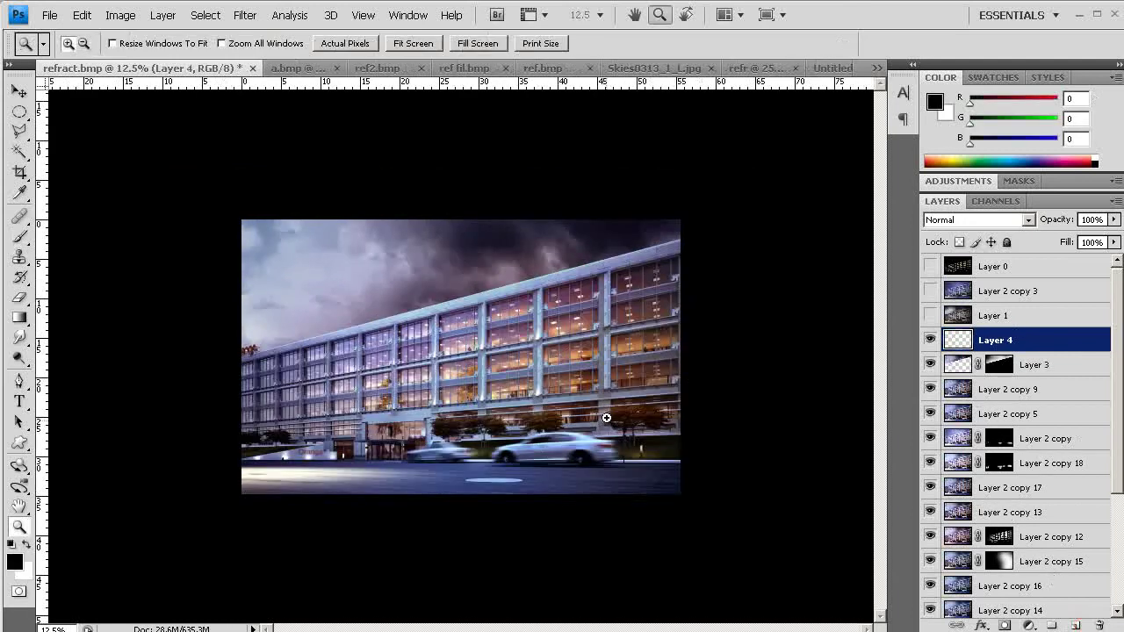
{"action": "key", "text": "b"}
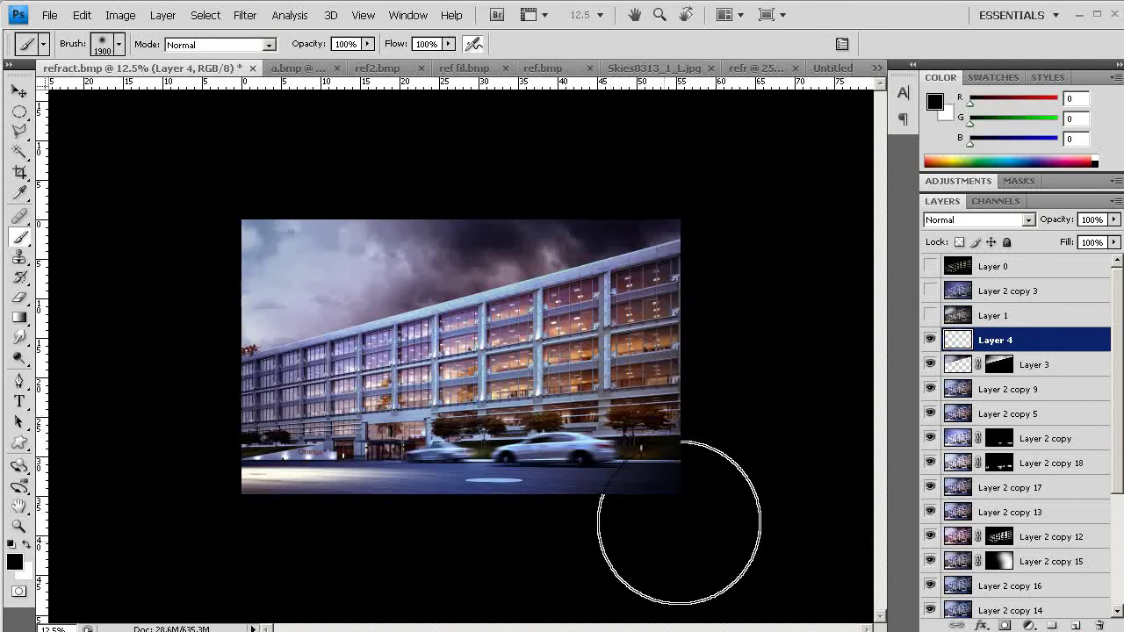
{"action": "left_click", "coordinate": [751, 335]}
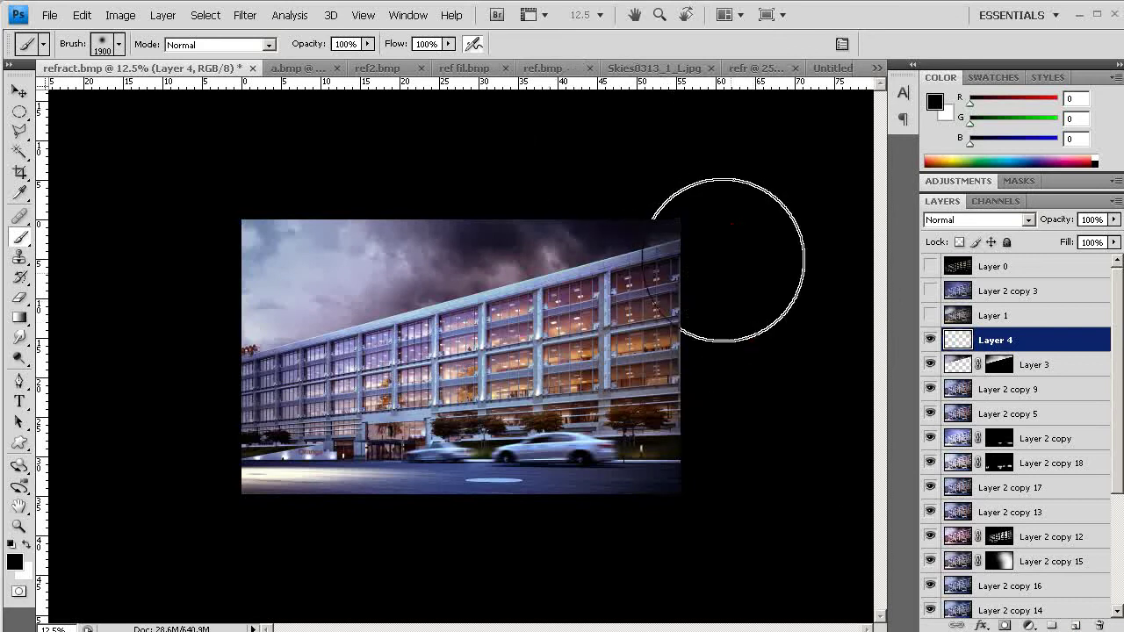
{"action": "key", "text": "]"}
{"action": "key", "text": "]"}
{"action": "left_click", "coordinate": [756, 253]}
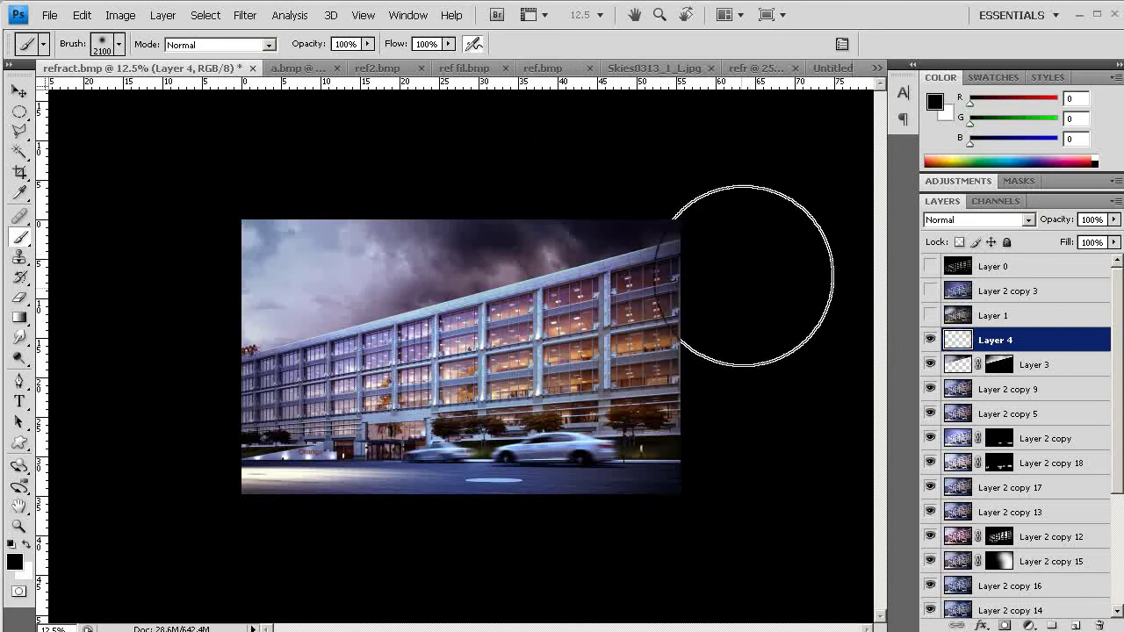
{"action": "left_click", "coordinate": [748, 316]}
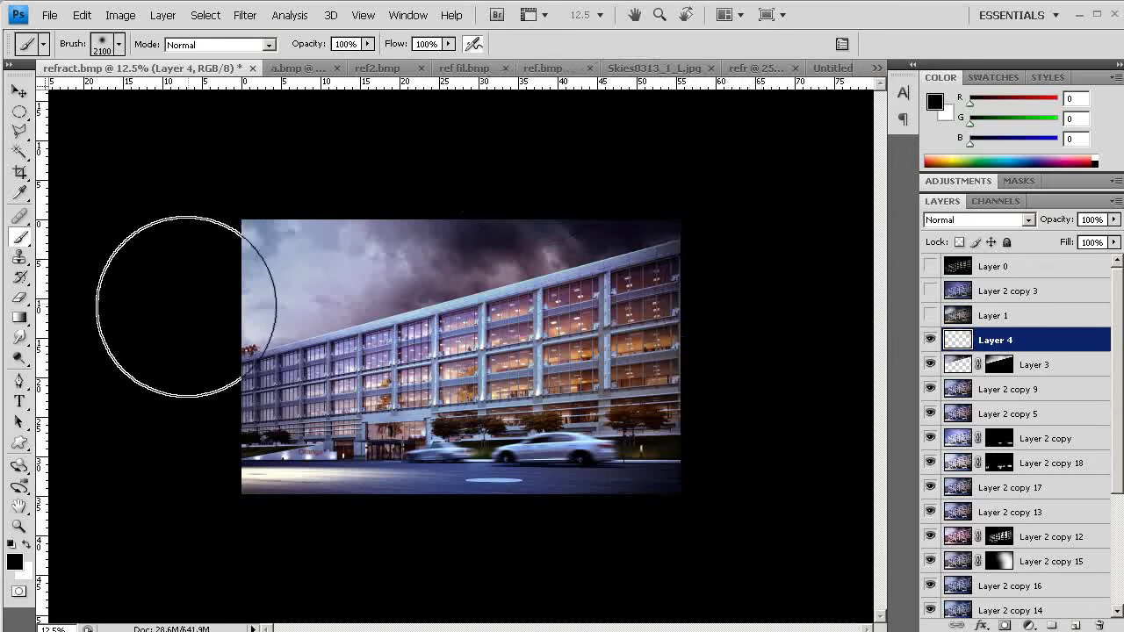
- Darken the image's left side, upper edge and lower-left corner in black with the 2100 px brush
{"action": "left_click", "coordinate": [184, 306]}
{"action": "left_click", "coordinate": [272, 161]}
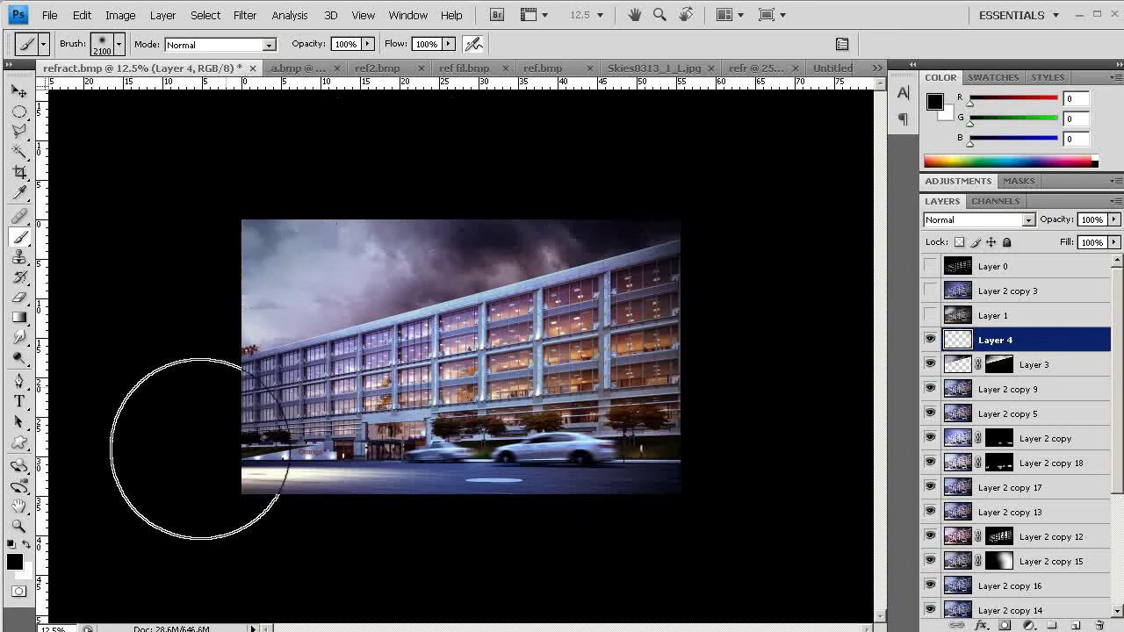
{"action": "left_click", "coordinate": [227, 542]}
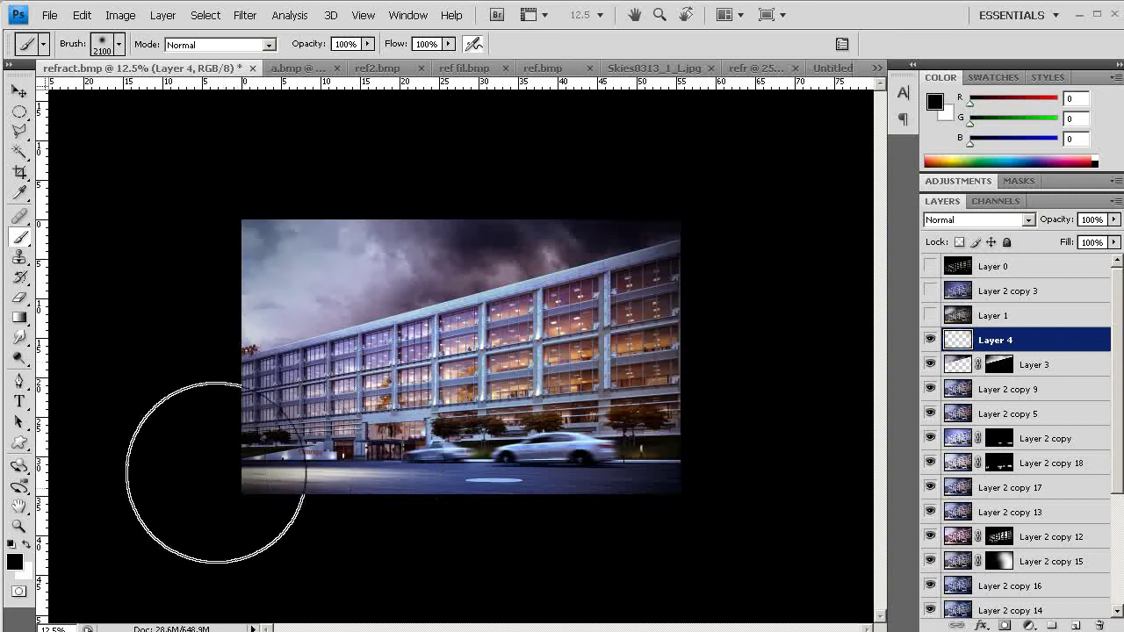
{"action": "left_click", "coordinate": [184, 469]}
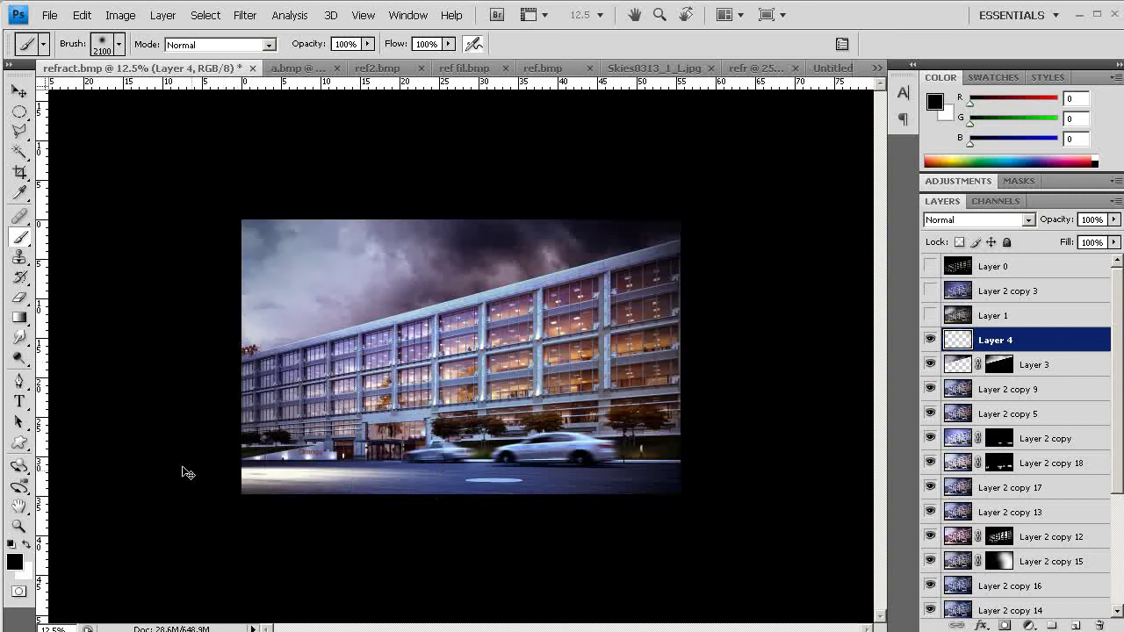
- Merge duplicates of the layers from Layer 0 down to Layer 2 copy 9 into one layer on top, and duplicate that merged layer
{"action": "left_click", "coordinate": [1049, 265]}
{"action": "left_click", "coordinate": [1051, 391], "text": "shift"}
{"action": "left_click_drag", "start_coordinate": [1051, 395], "coordinate": [1074, 624]}
{"action": "key", "text": "ctrl+e"}
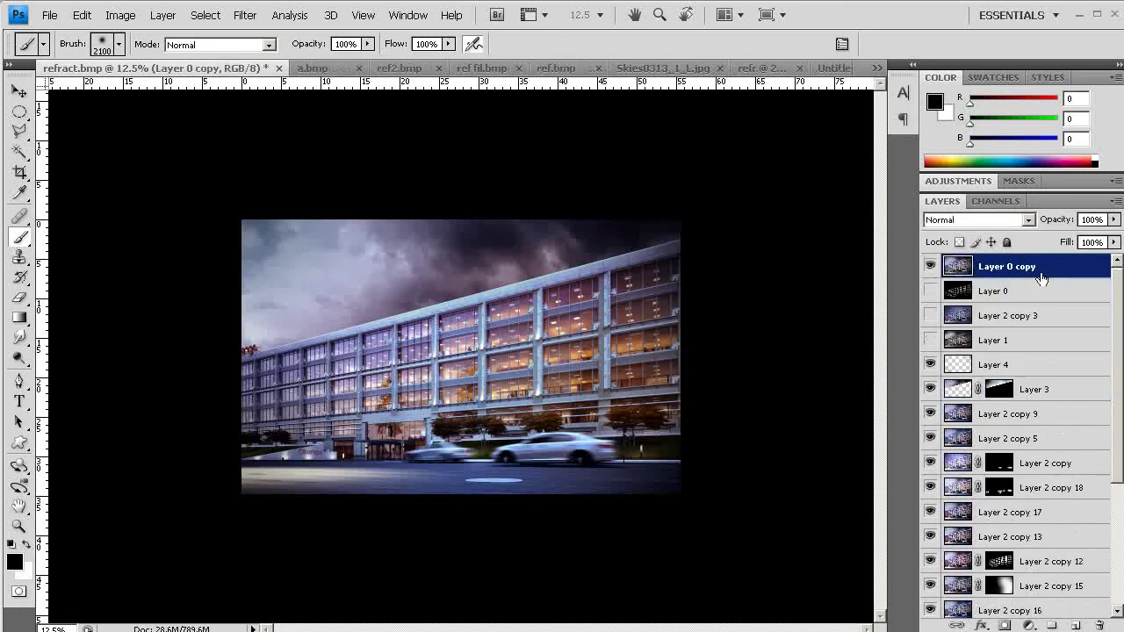
{"action": "key", "text": "ctrl+j"}
- Examine the entrance, Orange wall, road and facade of the merged image up close
{"action": "key", "text": "z"}
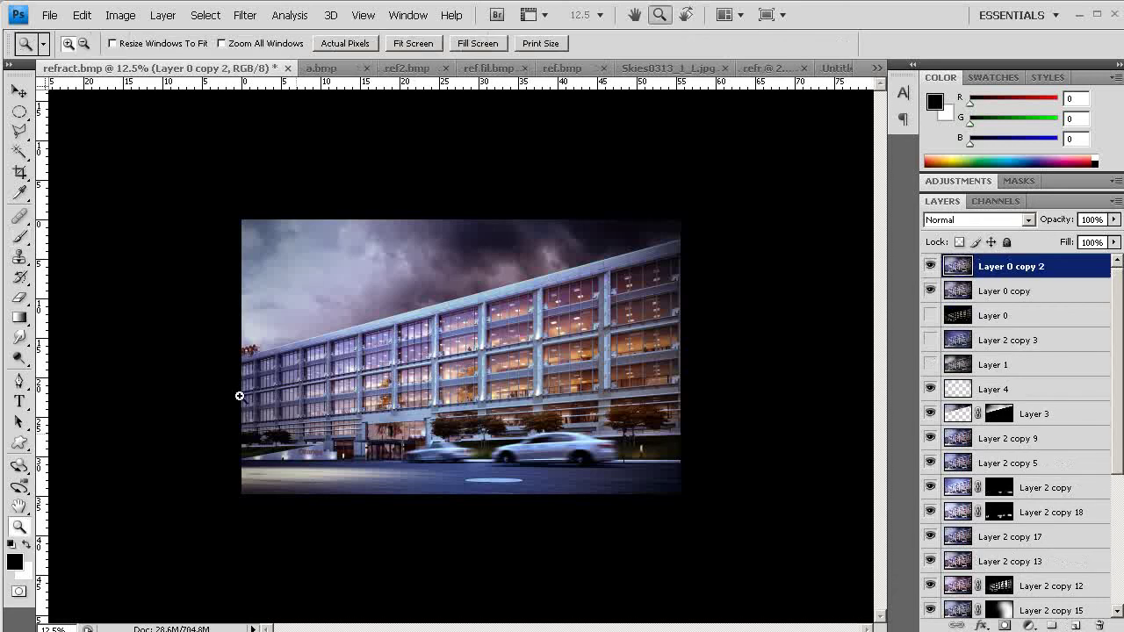
{"action": "left_click_drag", "start_coordinate": [155, 354], "coordinate": [646, 491]}
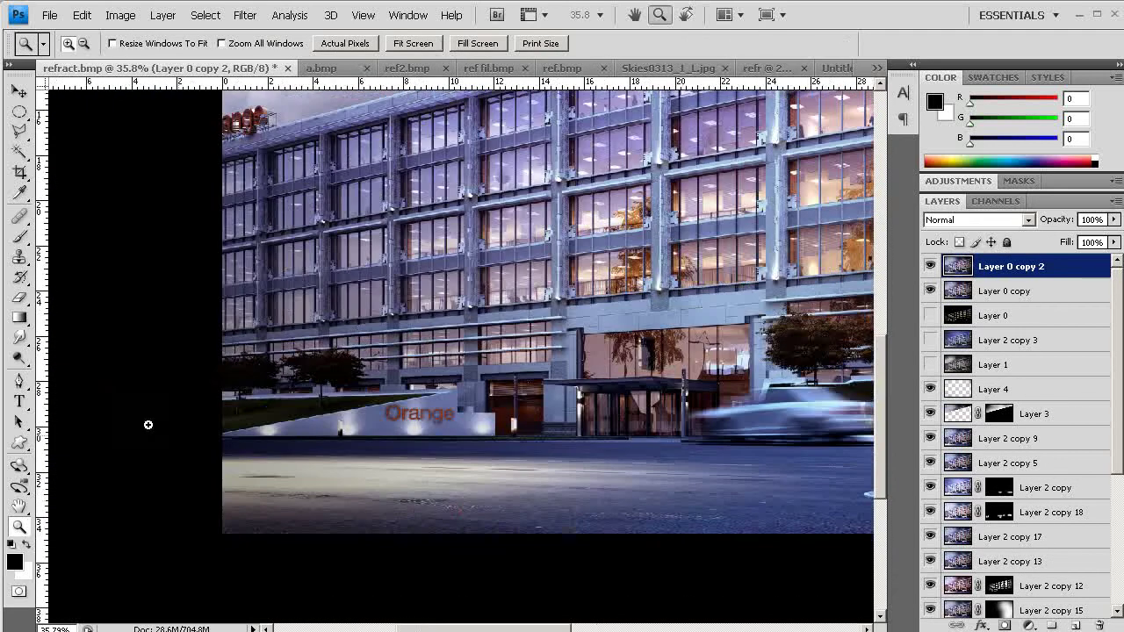
{"action": "left_click_drag", "start_coordinate": [737, 486], "coordinate": [677, 482]}
{"action": "left_click", "coordinate": [553, 485], "text": "alt"}
{"action": "left_click", "coordinate": [551, 486], "text": "alt"}
{"action": "left_click_drag", "start_coordinate": [593, 474], "coordinate": [488, 506]}
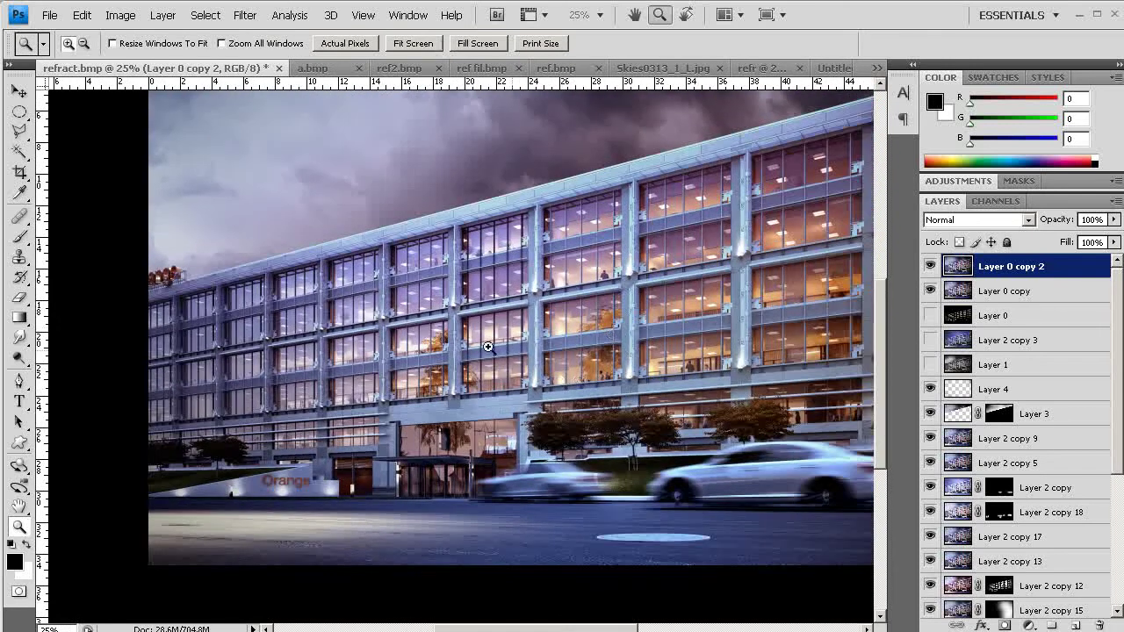
- Duplicate Layer 0 copy 2 and shift the copy's midtone color balance to +41 red, 0 green and -28 blue
{"action": "left_click", "coordinate": [569, 349], "text": "alt"}
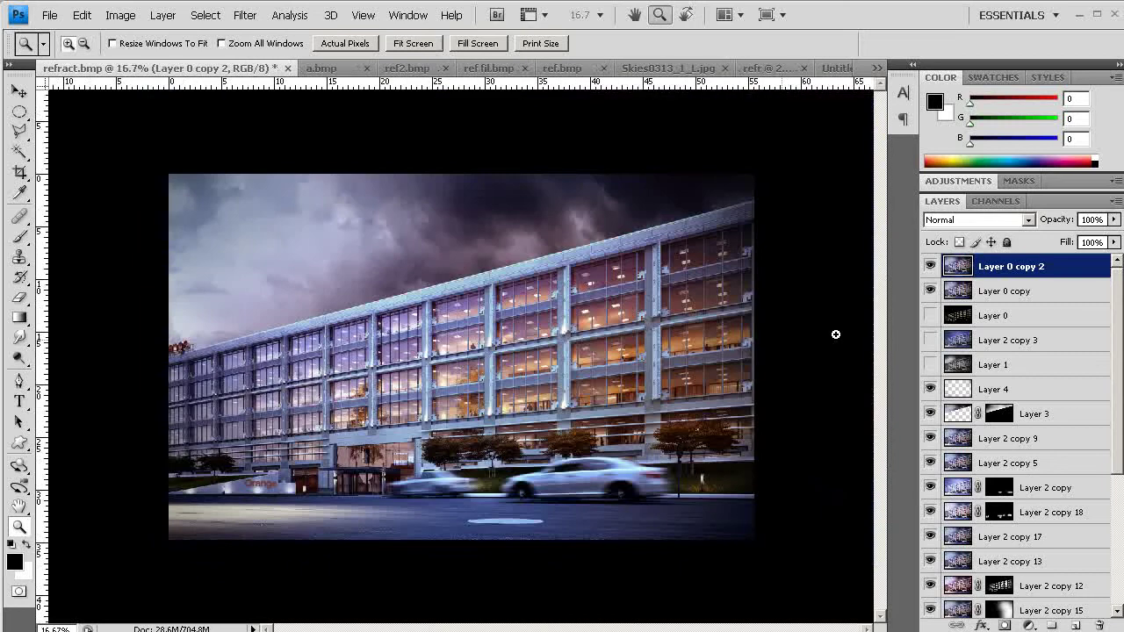
{"action": "left_click_drag", "start_coordinate": [1071, 275], "coordinate": [1075, 625]}
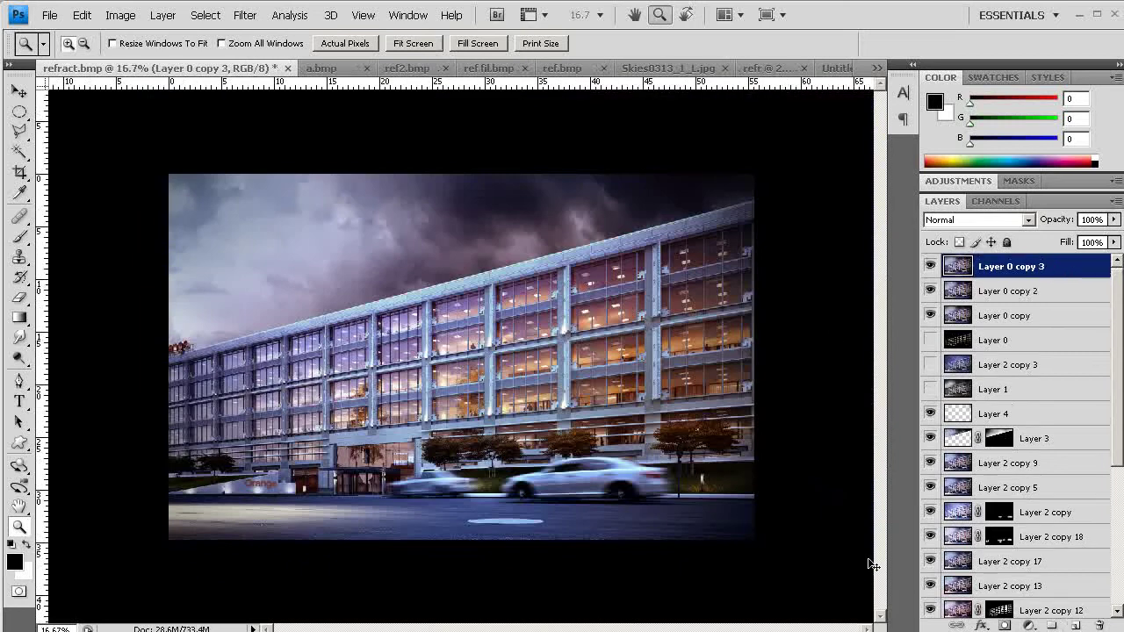
{"action": "key", "text": "ctrl+b"}
{"action": "left_click_drag", "start_coordinate": [605, 500], "coordinate": [624, 497]}
{"action": "left_click_drag", "start_coordinate": [606, 537], "coordinate": [581, 537]}
{"action": "left_click_drag", "start_coordinate": [623, 497], "coordinate": [641, 502]}
{"action": "left_click", "coordinate": [788, 457]}
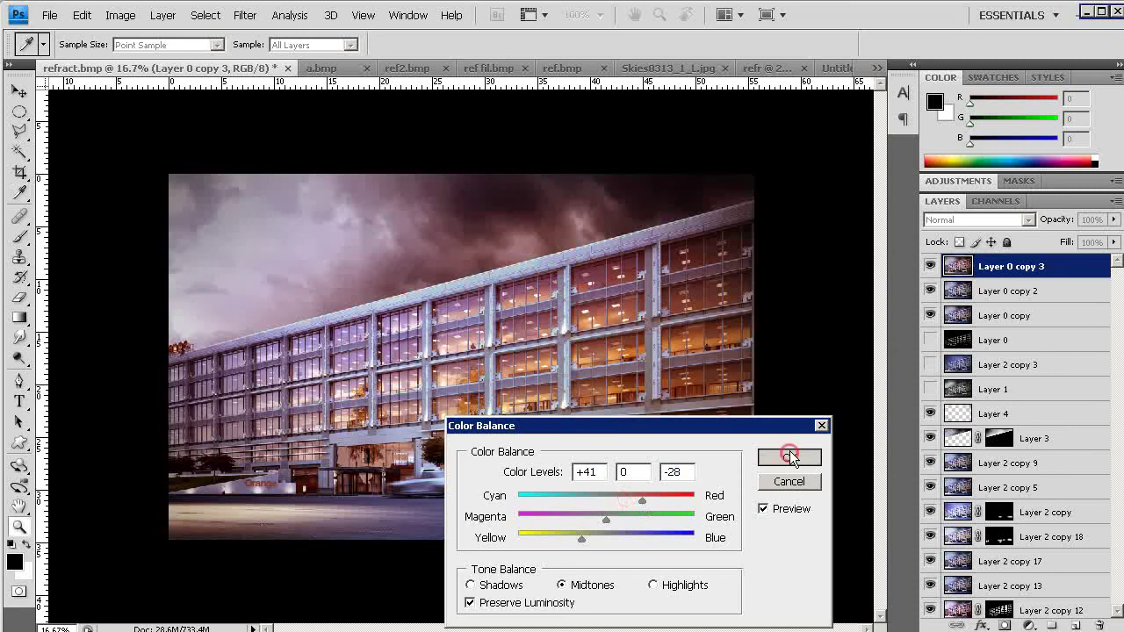
- Apply an Exposure adjustment with offset -0.0184 and gamma 1.13 to Layer 0 copy 3, and add a layer mask to it
{"action": "left_click", "coordinate": [121, 15]}
{"action": "mouse_move", "coordinate": [145, 58]}
{"action": "left_click", "coordinate": [325, 103]}
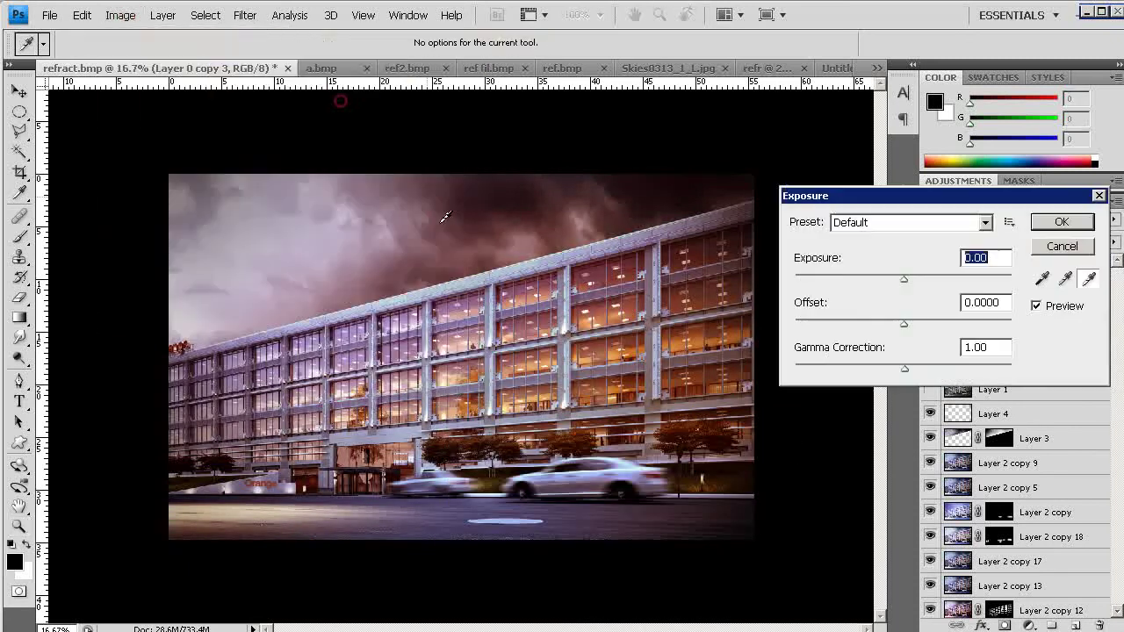
{"action": "left_click_drag", "start_coordinate": [903, 326], "coordinate": [893, 368]}
{"action": "left_click", "coordinate": [898, 326]}
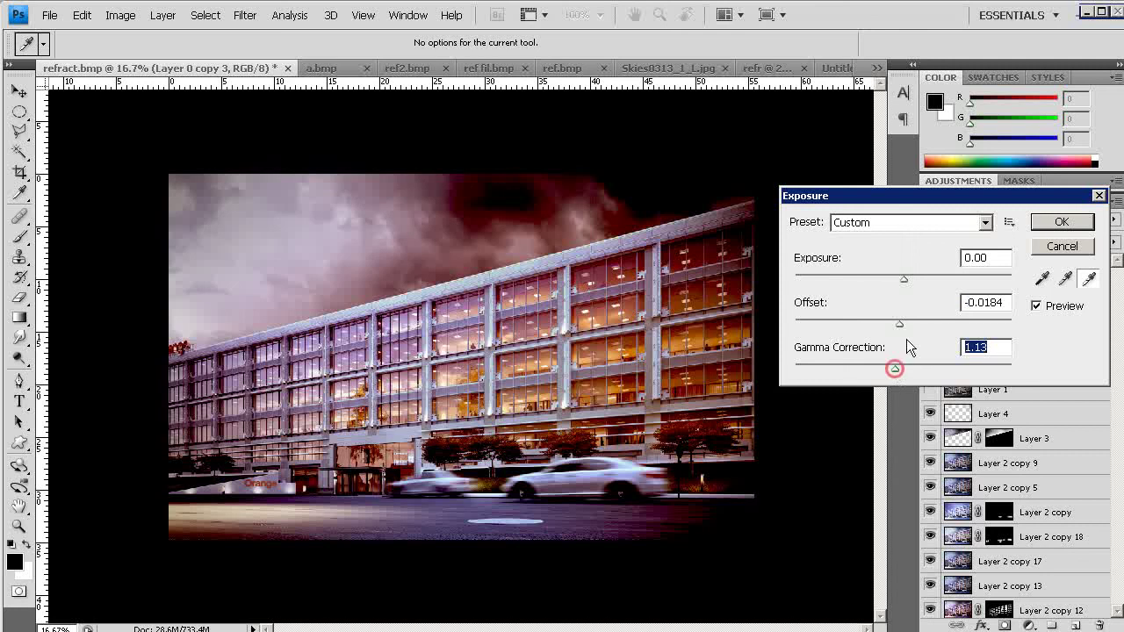
{"action": "left_click", "coordinate": [1076, 221]}
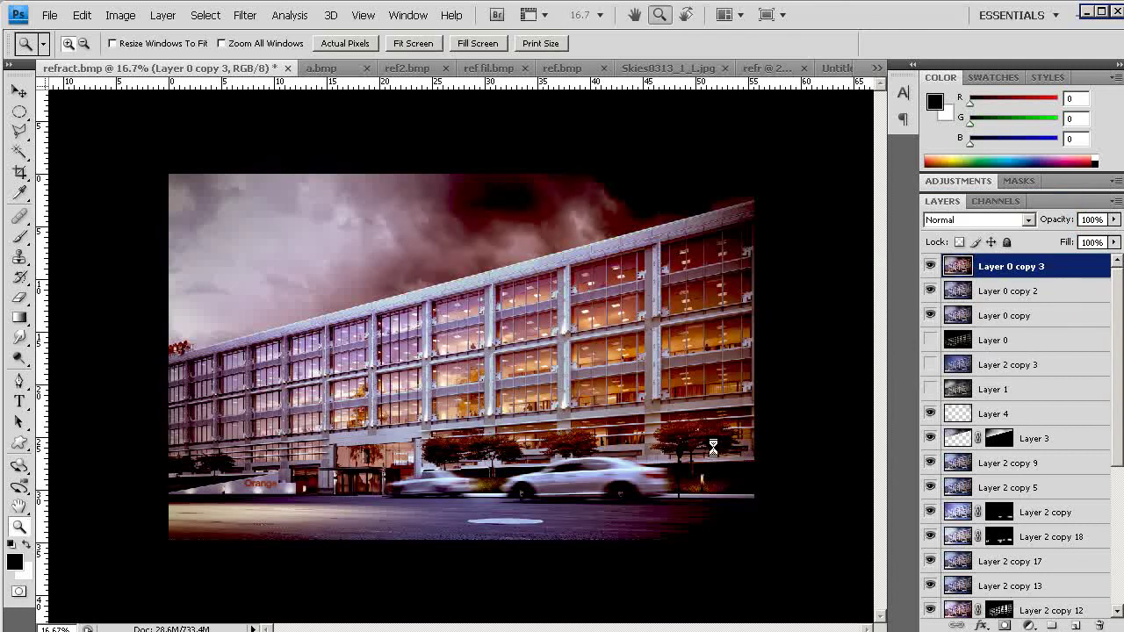
{"action": "left_click", "coordinate": [1004, 625]}
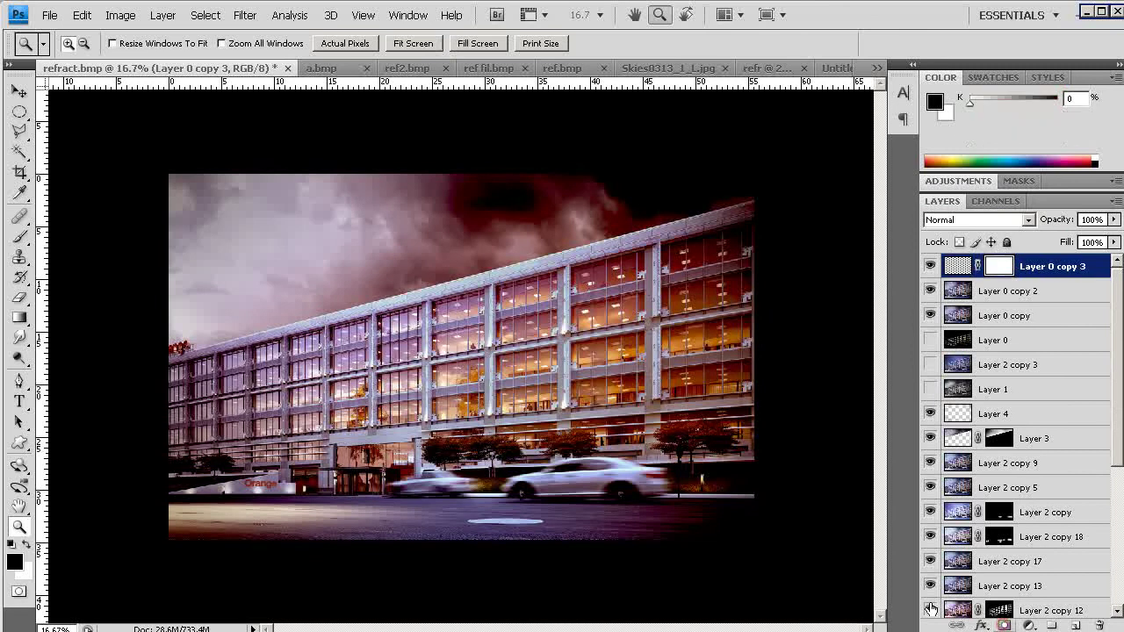
{"action": "key", "text": "v"}
{"action": "key", "text": "ctrl+j"}
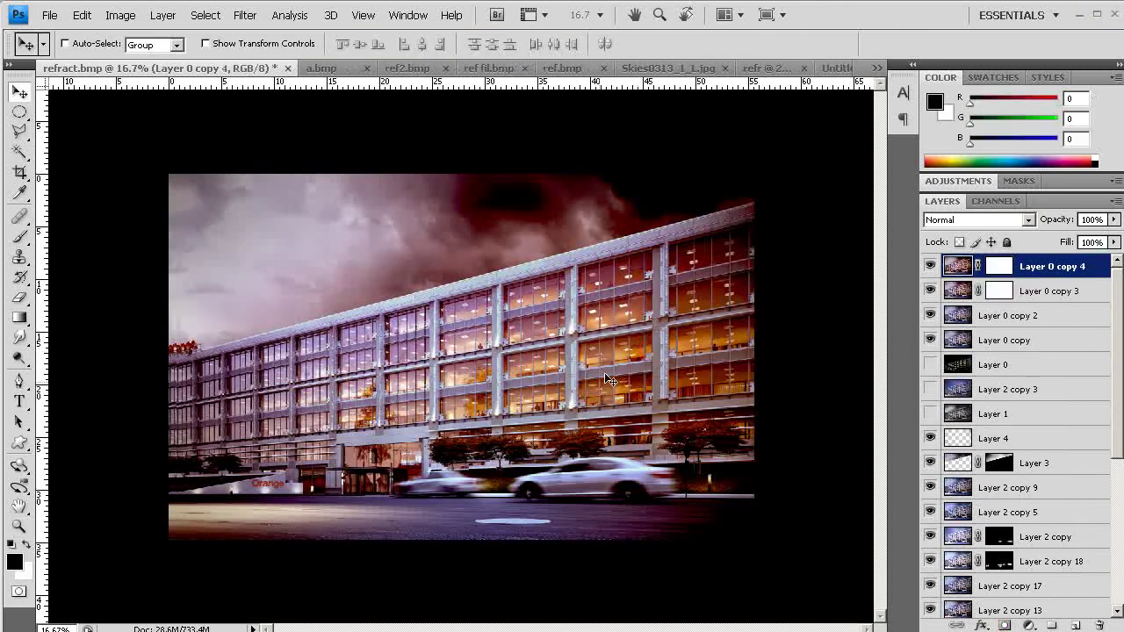
{"action": "key", "text": "ctrl+z"}
{"action": "key", "text": "alt+BackSpace"}
{"action": "key", "text": "ctrl+z"}
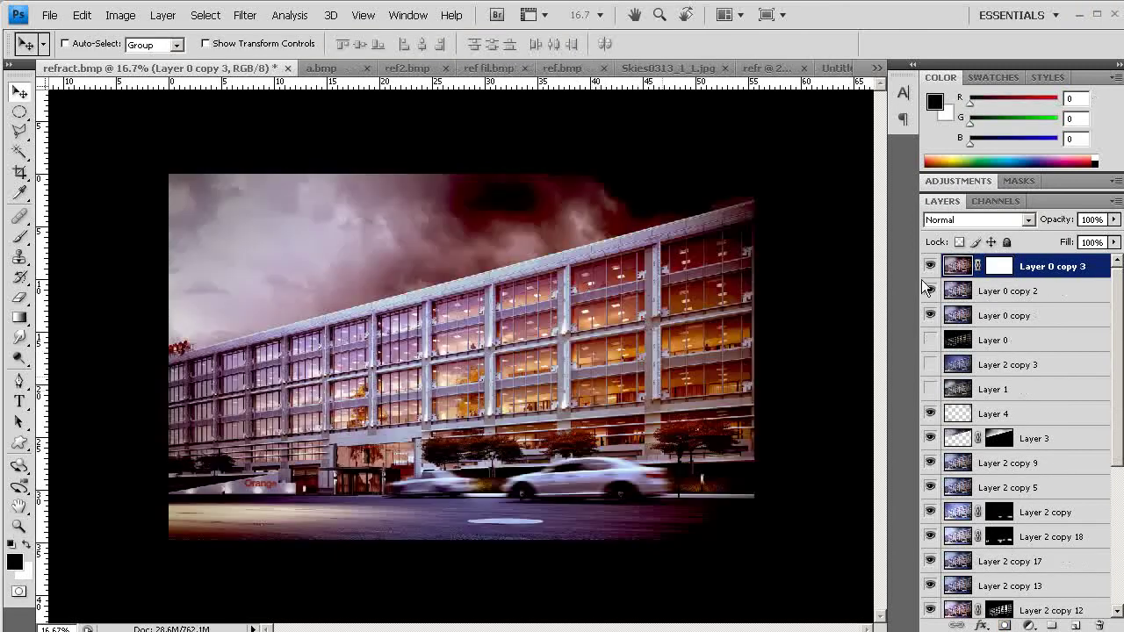
- Fill the mask of Layer 0 copy 3 with black and paint white along the left road's lower edge with a 700 px brush
{"action": "left_click", "coordinate": [998, 266]}
{"action": "key", "text": "alt+BackSpace"}
{"action": "key", "text": "z"}
{"action": "left_click_drag", "start_coordinate": [110, 392], "coordinate": [574, 518]}
{"action": "left_click_drag", "start_coordinate": [406, 484], "coordinate": [770, 545]}
{"action": "key", "text": "b"}
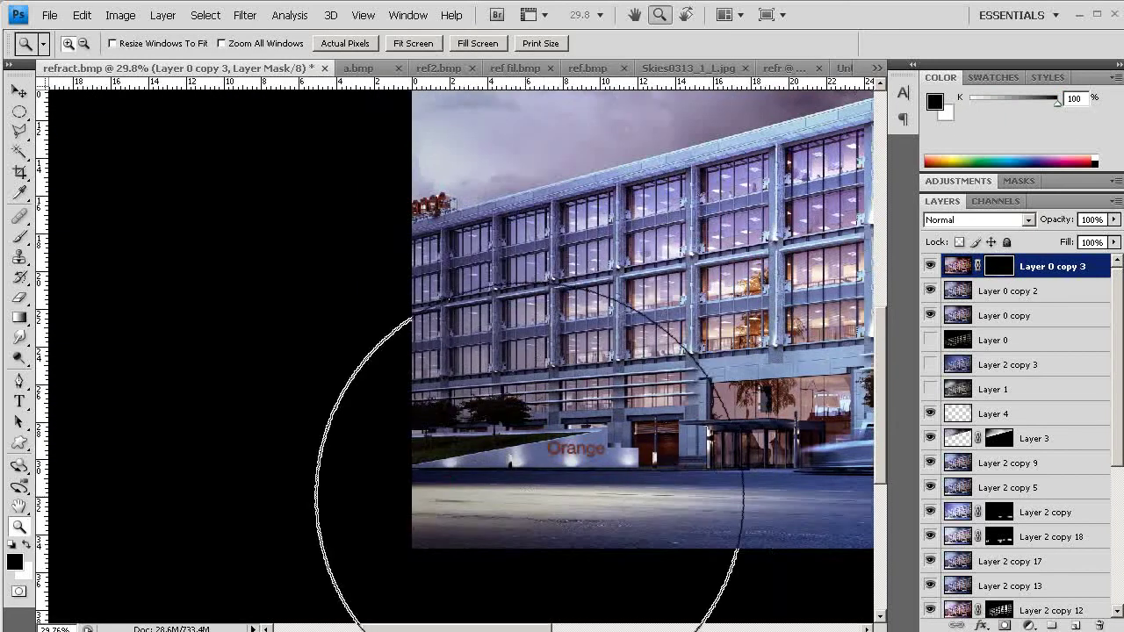
{"action": "left_click_drag", "start_coordinate": [628, 439], "coordinate": [466, 402]}
{"action": "key", "text": "bracketleft"}
{"action": "key", "text": "bracketleft"}
{"action": "key", "text": "bracketleft"}
{"action": "key", "text": "bracketleft"}
{"action": "key", "text": "bracketleft"}
{"action": "key", "text": "bracketleft"}
{"action": "key", "text": "bracketleft"}
{"action": "key", "text": "bracketleft"}
{"action": "key", "text": "bracketleft"}
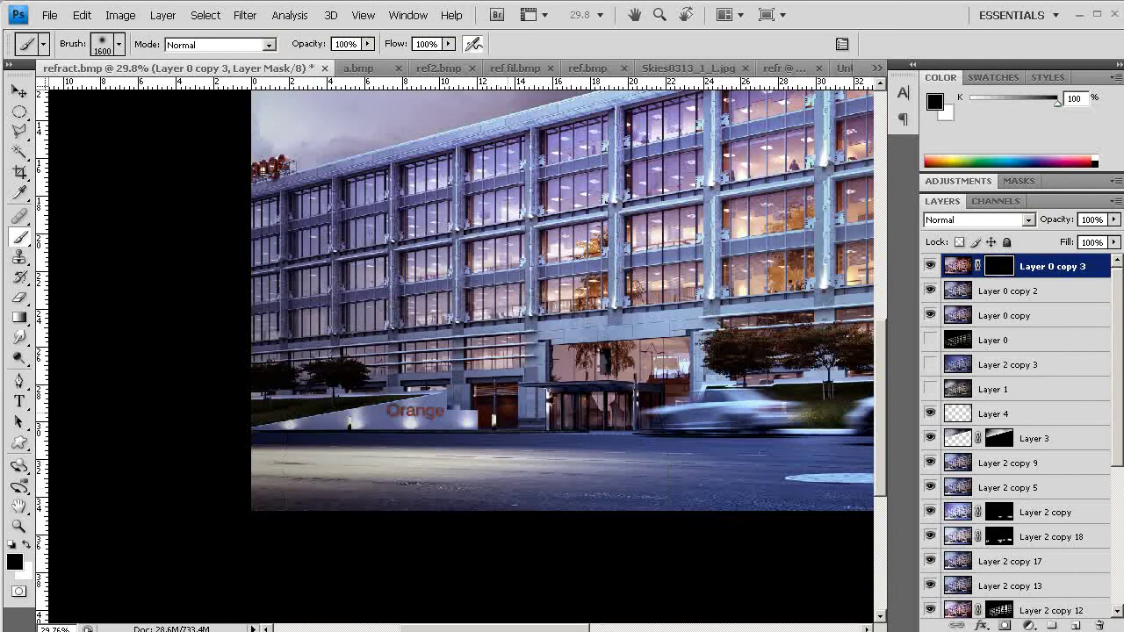
{"action": "key", "text": "bracketleft"}
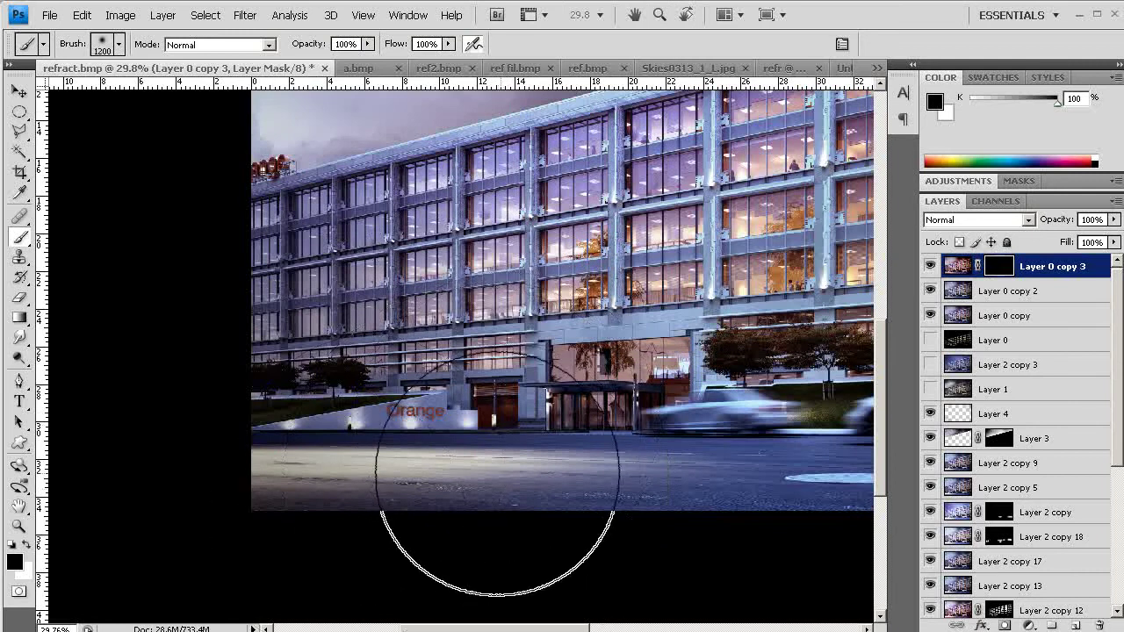
{"action": "key", "text": "bracketleft"}
{"action": "key", "text": "bracketleft"}
{"action": "key", "text": "bracketleft"}
{"action": "key", "text": "bracketleft"}
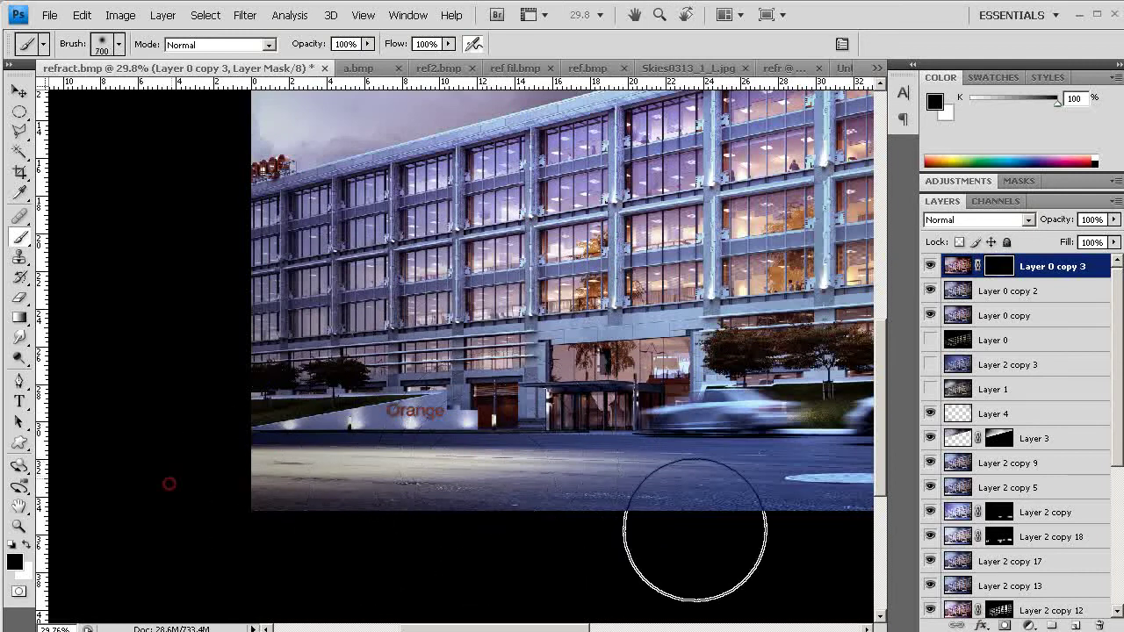
{"action": "key", "text": "x"}
{"action": "mouse_move", "coordinate": [208, 488]}
{"action": "left_mouse_down"}
{"action": "mouse_move", "coordinate": [748, 548]}
{"action": "mouse_move", "coordinate": [424, 502]}
{"action": "mouse_move", "coordinate": [913, 514]}
{"action": "left_mouse_up"}
- Paint white on the mask along the road's lower edge below the cars, and again along the left part of the road
{"action": "key", "text": "space"}
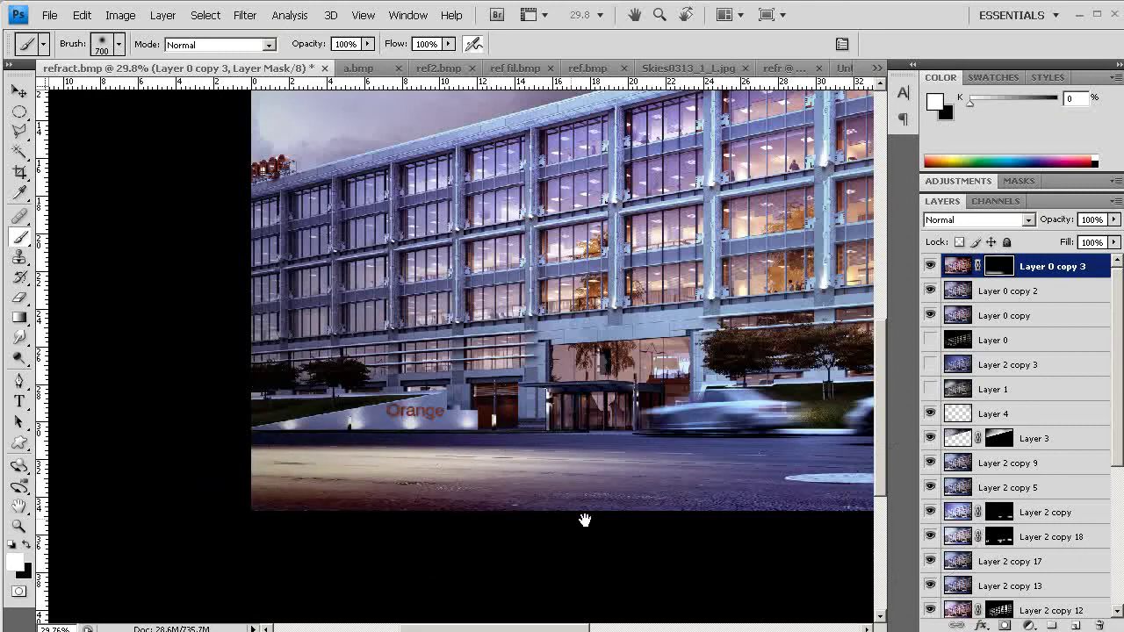
{"action": "left_click_drag", "start_coordinate": [725, 505], "coordinate": [446, 489]}
{"action": "left_click_drag", "start_coordinate": [608, 484], "coordinate": [530, 479]}
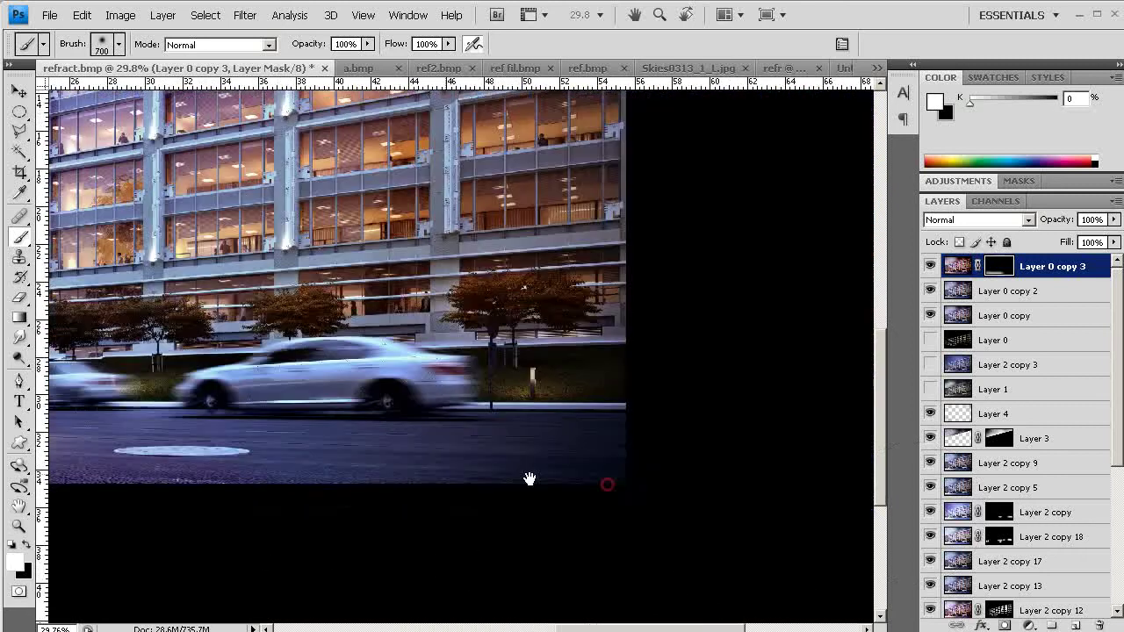
{"action": "mouse_move", "coordinate": [720, 463]}
{"action": "left_mouse_down"}
{"action": "mouse_move", "coordinate": [303, 494]}
{"action": "mouse_move", "coordinate": [383, 488]}
{"action": "left_mouse_up"}
{"action": "key", "text": "ctrl+z"}
{"action": "left_click_drag", "start_coordinate": [702, 484], "coordinate": [208, 483]}
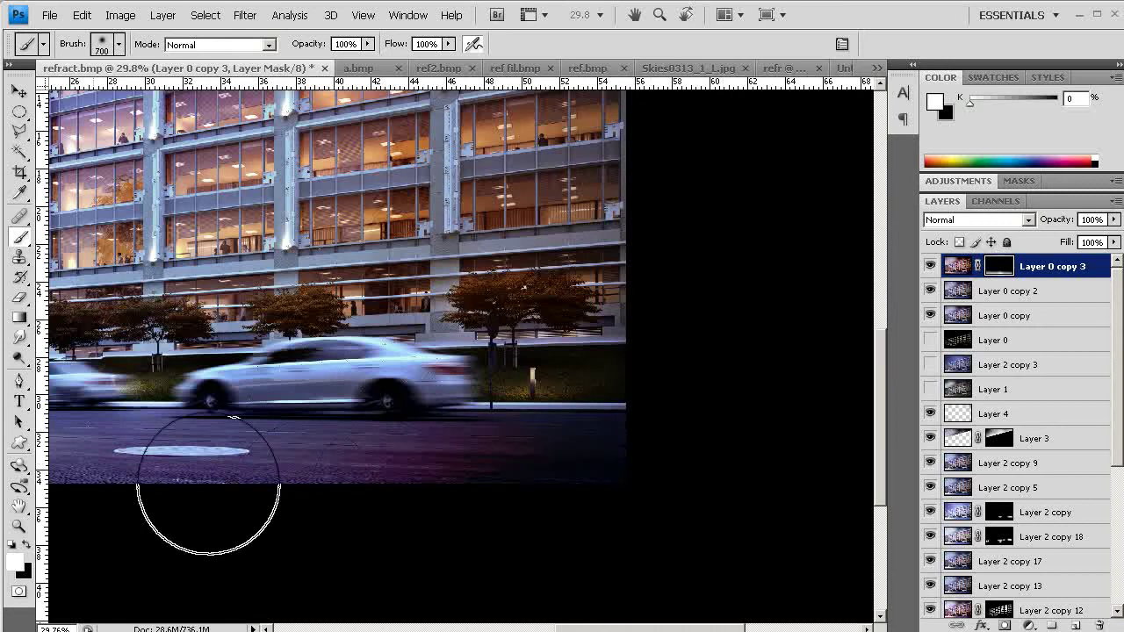
{"action": "key", "text": "space"}
{"action": "left_click_drag", "start_coordinate": [304, 502], "coordinate": [759, 494]}
{"action": "left_click_drag", "start_coordinate": [301, 509], "coordinate": [730, 527]}
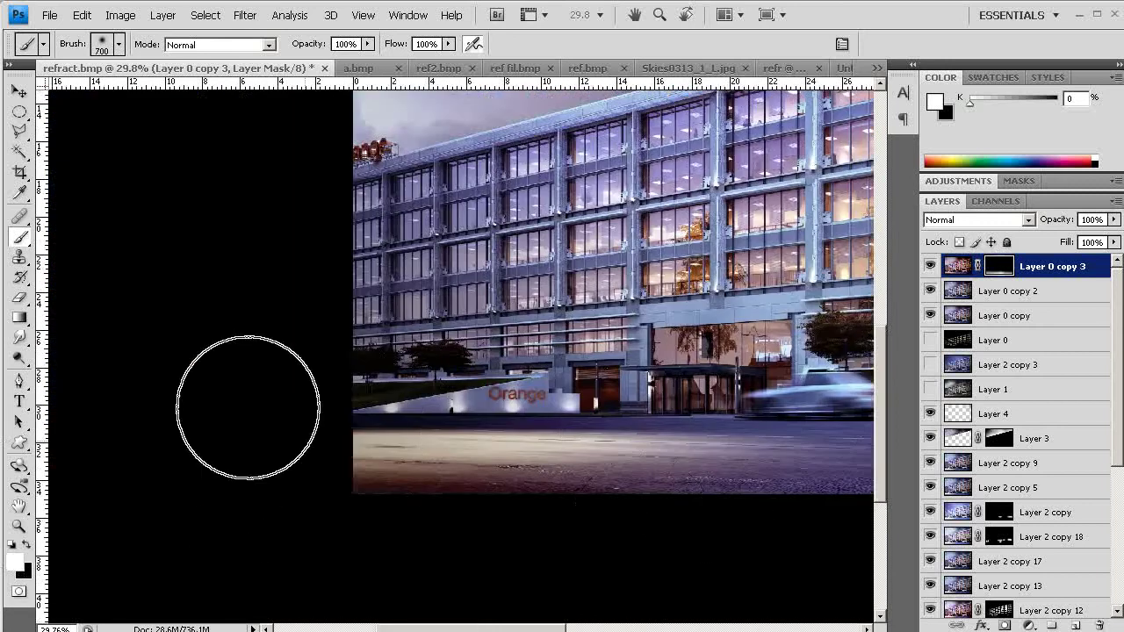
- Examine the whole composition at a reduced size, then enlarged and in full-screen view
{"action": "key", "text": "z"}
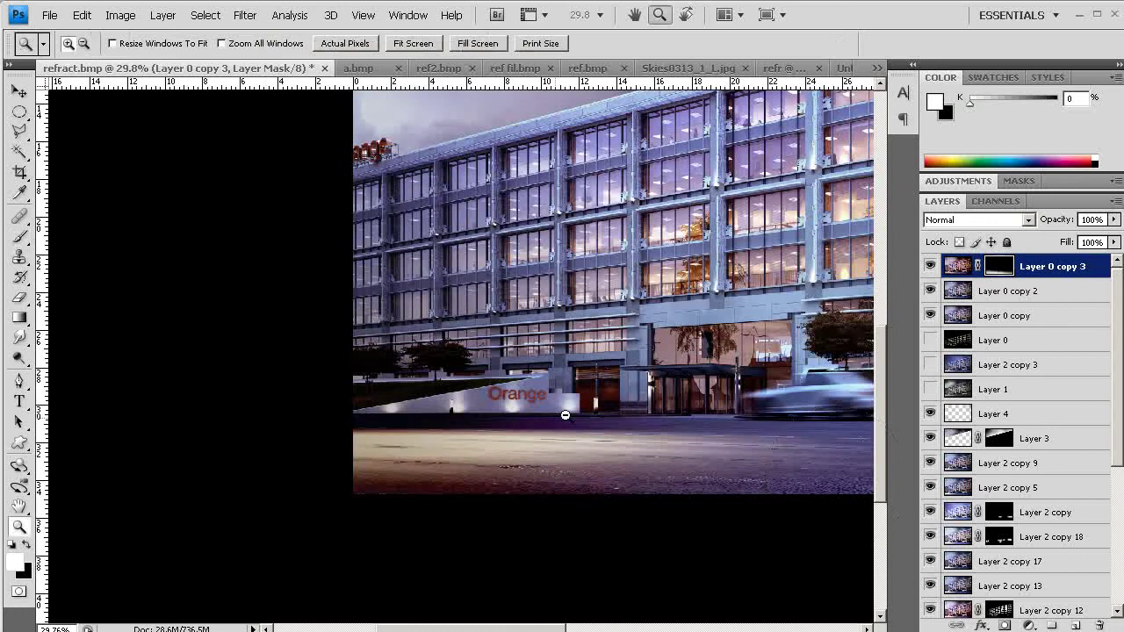
{"action": "left_click", "coordinate": [570, 418], "text": "alt"}
{"action": "left_click", "coordinate": [569, 435], "text": "alt"}
{"action": "left_click", "coordinate": [571, 439], "text": "alt"}
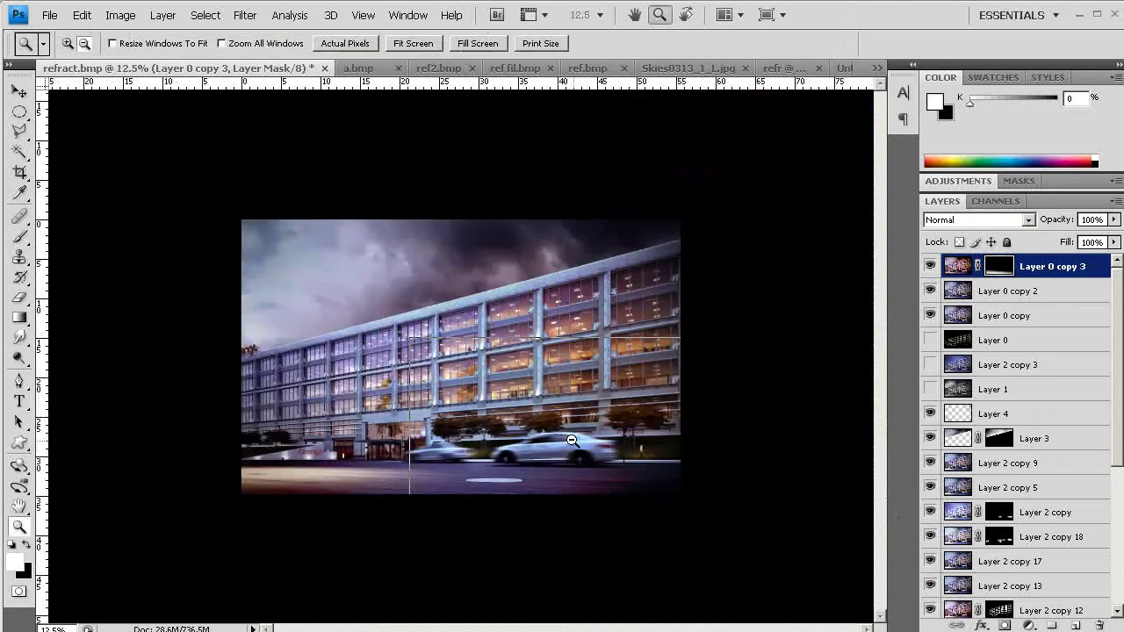
{"action": "left_click", "coordinate": [573, 441], "text": "alt"}
{"action": "left_click", "coordinate": [567, 442], "text": "alt"}
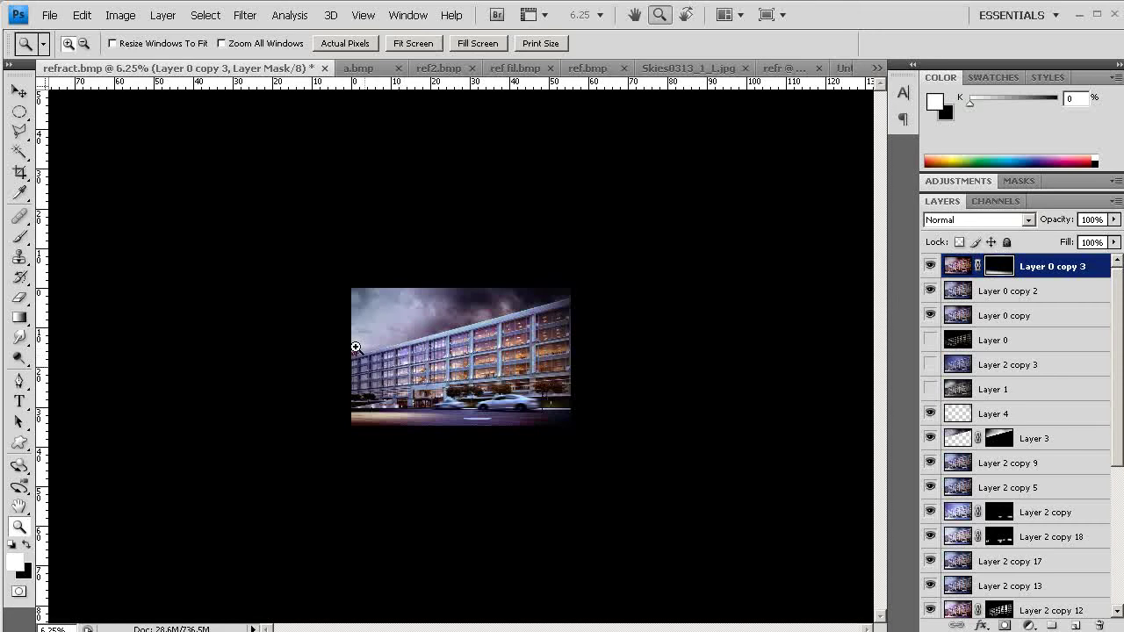
{"action": "left_click_drag", "start_coordinate": [326, 378], "coordinate": [674, 484]}
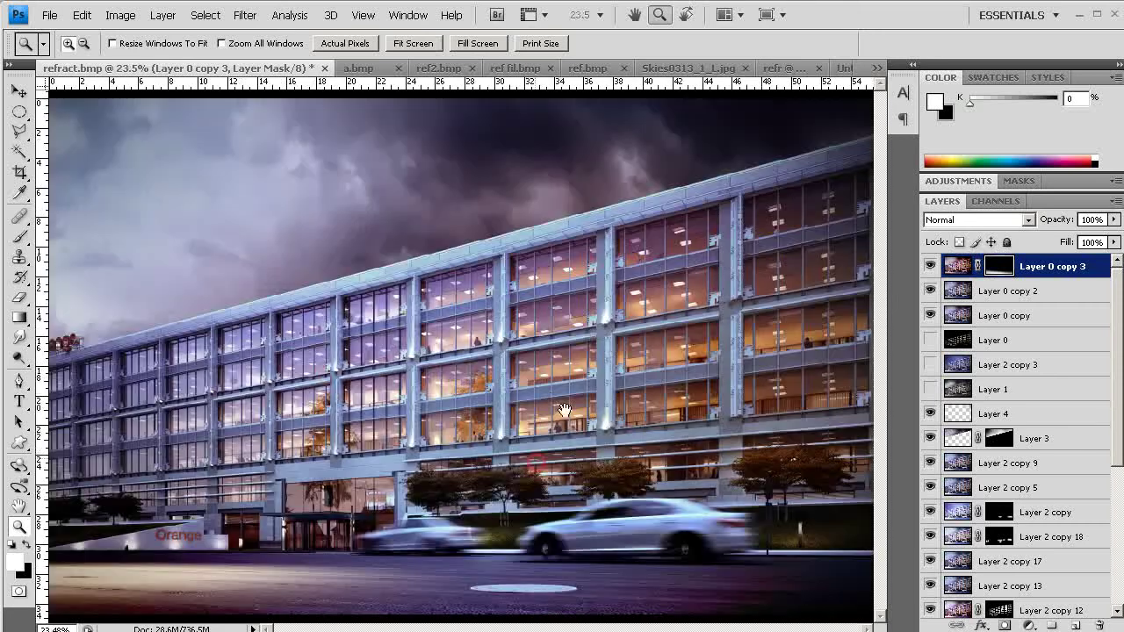
{"action": "key", "text": "f"}
{"action": "key", "text": "f"}
{"action": "key", "text": "f"}
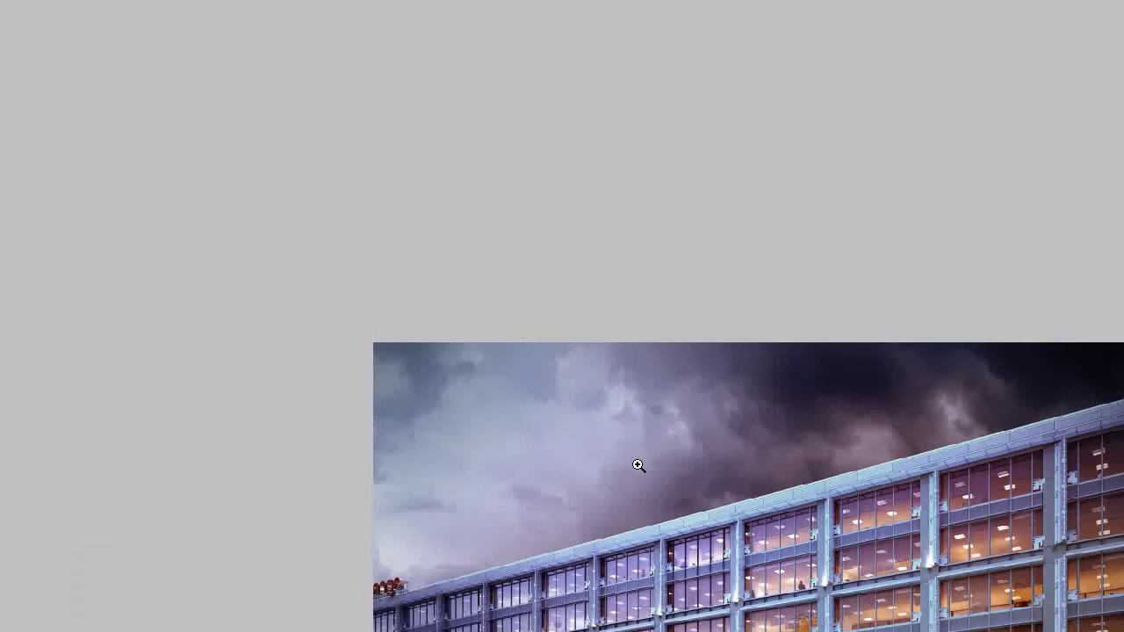
{"action": "key", "text": "f"}
- Shift the midtone color balance of the Layer 0 copy 3 image to +15 blue and slightly toward cyan
{"action": "left_click", "coordinate": [956, 267]}
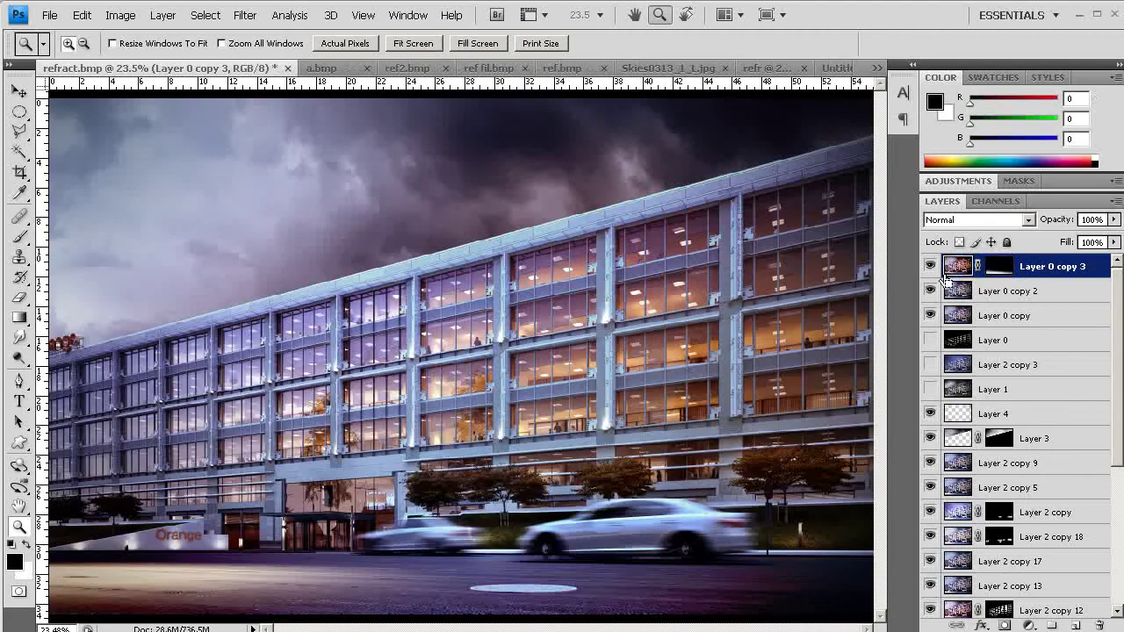
{"action": "key", "text": "ctrl+b"}
{"action": "left_click_drag", "start_coordinate": [606, 538], "coordinate": [619, 538]}
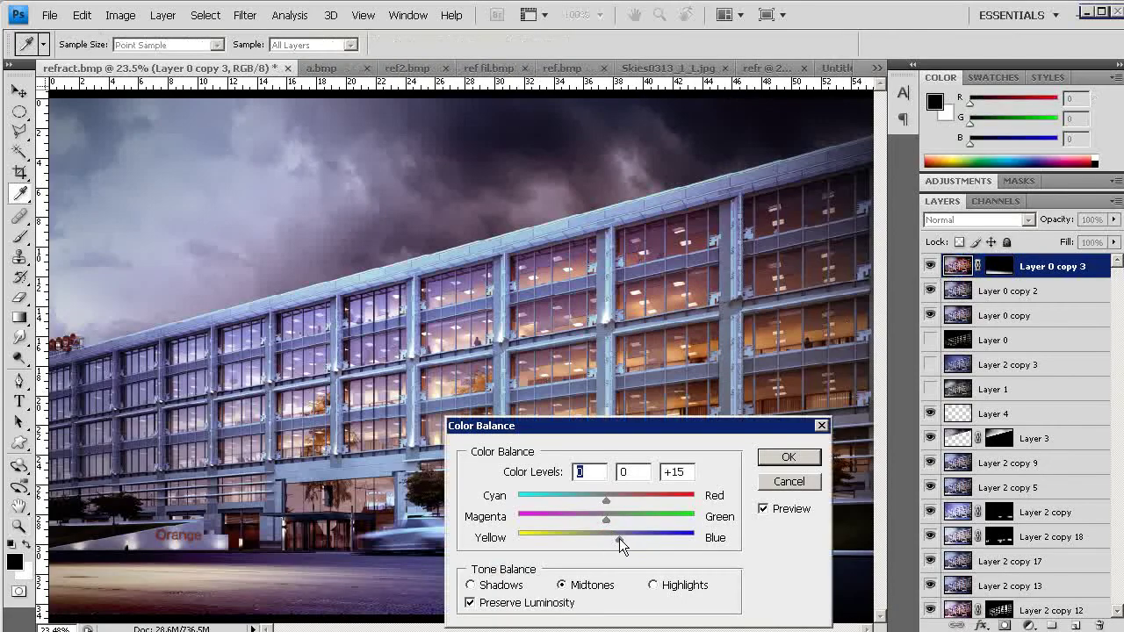
{"action": "left_click_drag", "start_coordinate": [606, 498], "coordinate": [596, 499]}
{"action": "left_click", "coordinate": [773, 460]}
{"action": "key", "text": "z"}
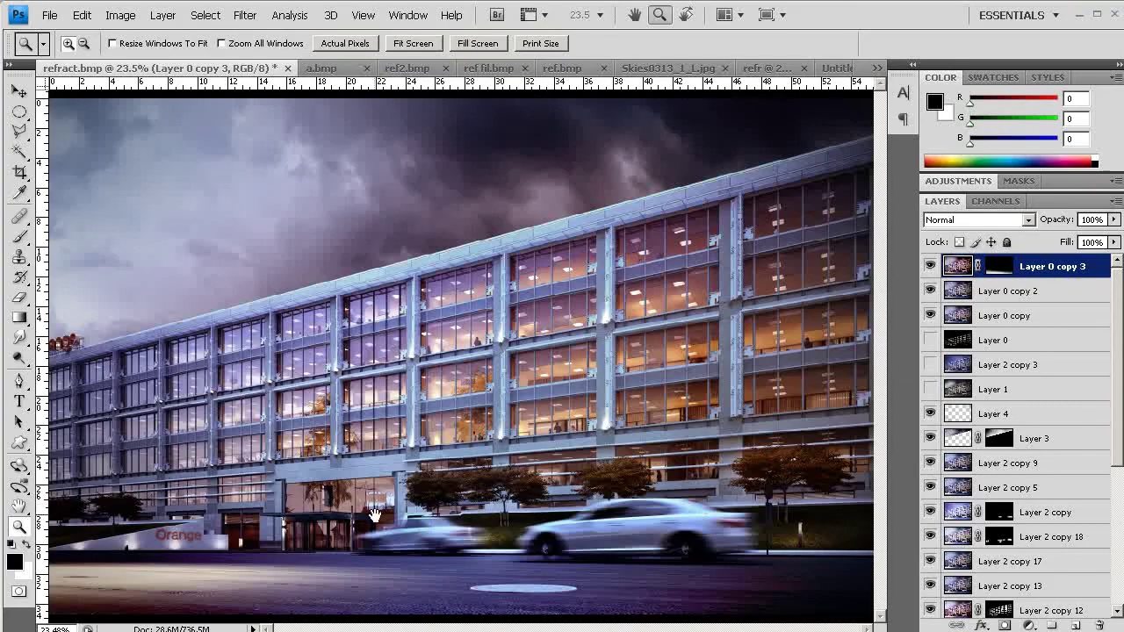
{"action": "left_click", "coordinate": [500, 488], "text": "alt"}
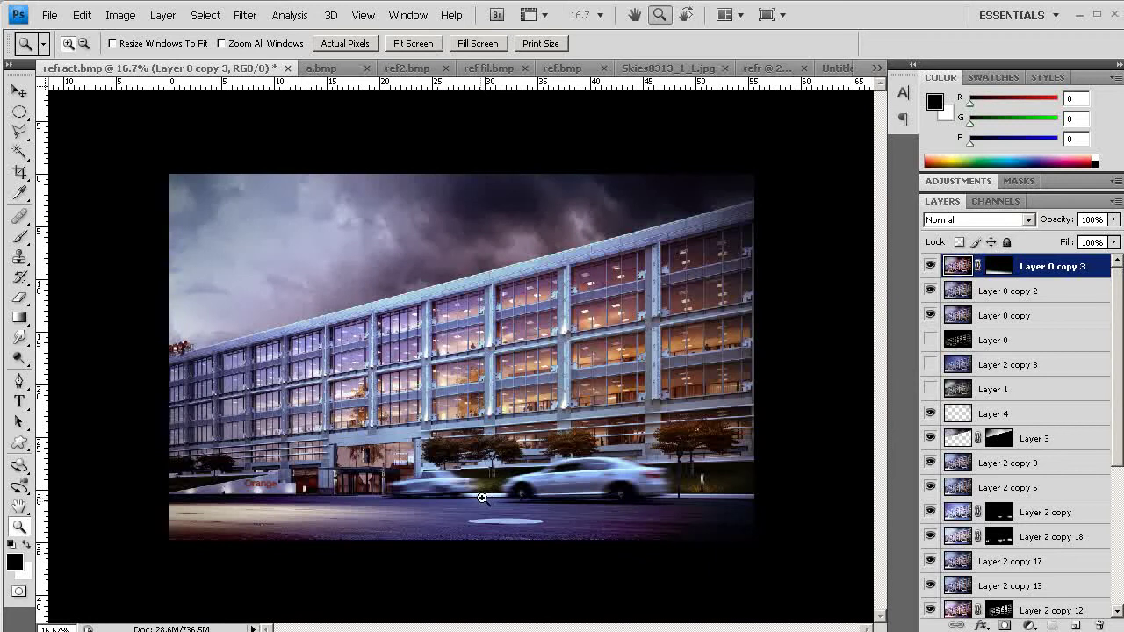
{"action": "left_click", "coordinate": [120, 15]}
{"action": "left_click", "coordinate": [158, 57]}
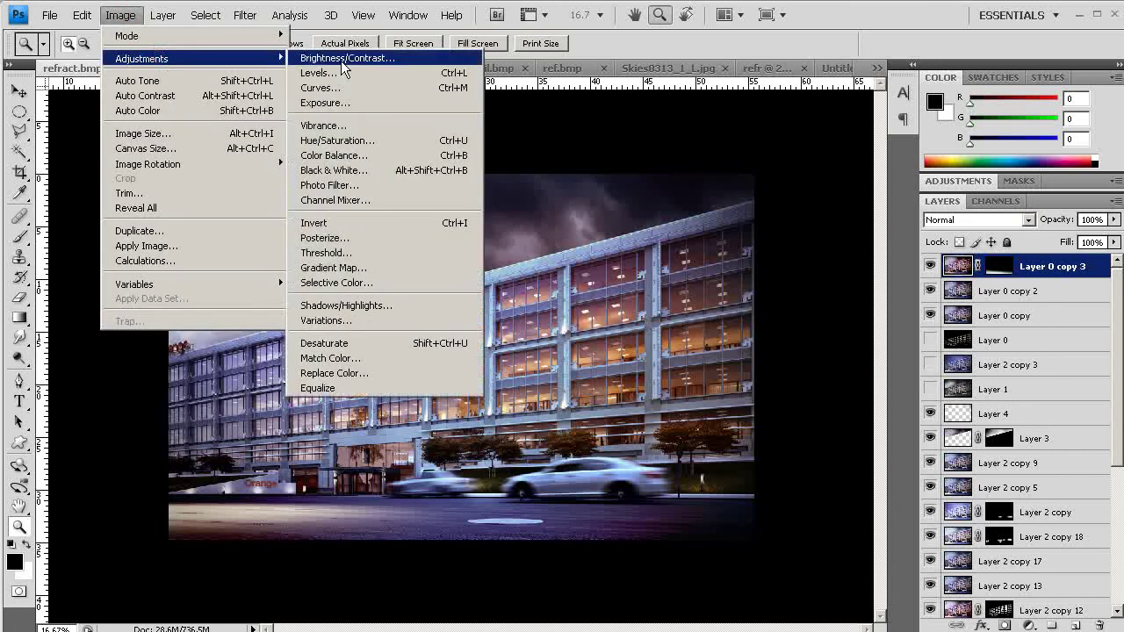
{"action": "key", "text": "Escape"}
{"action": "key", "text": "Escape"}
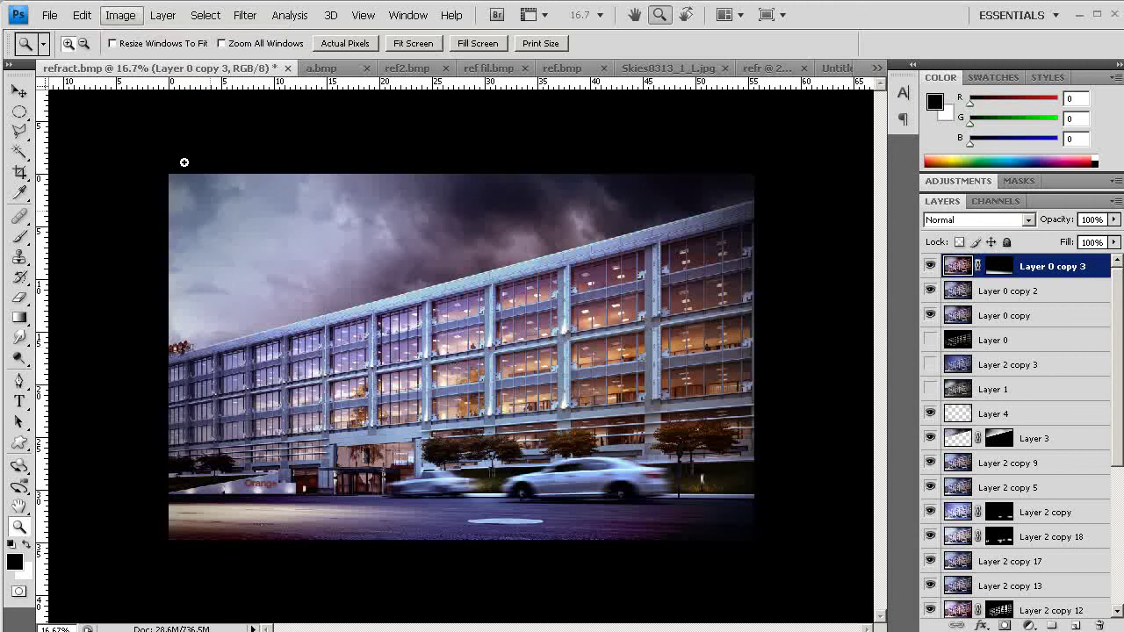
{"action": "left_click", "coordinate": [120, 15]}
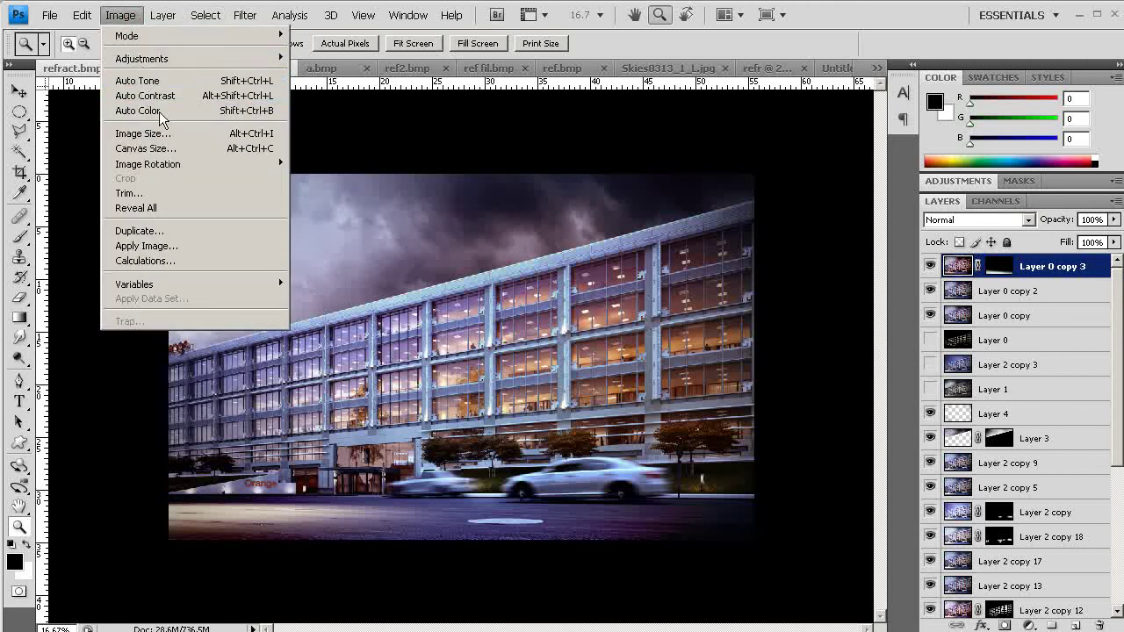
{"action": "key", "text": "Escape"}
{"action": "left_click", "coordinate": [392, 378]}
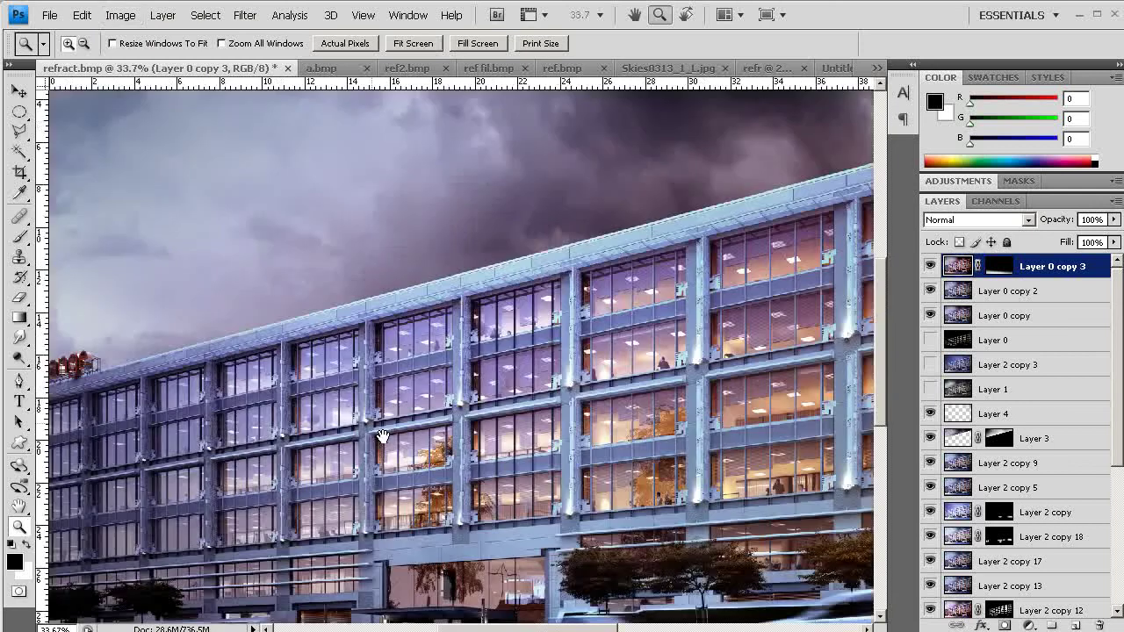
{"action": "left_click_drag", "start_coordinate": [389, 465], "coordinate": [427, 371]}
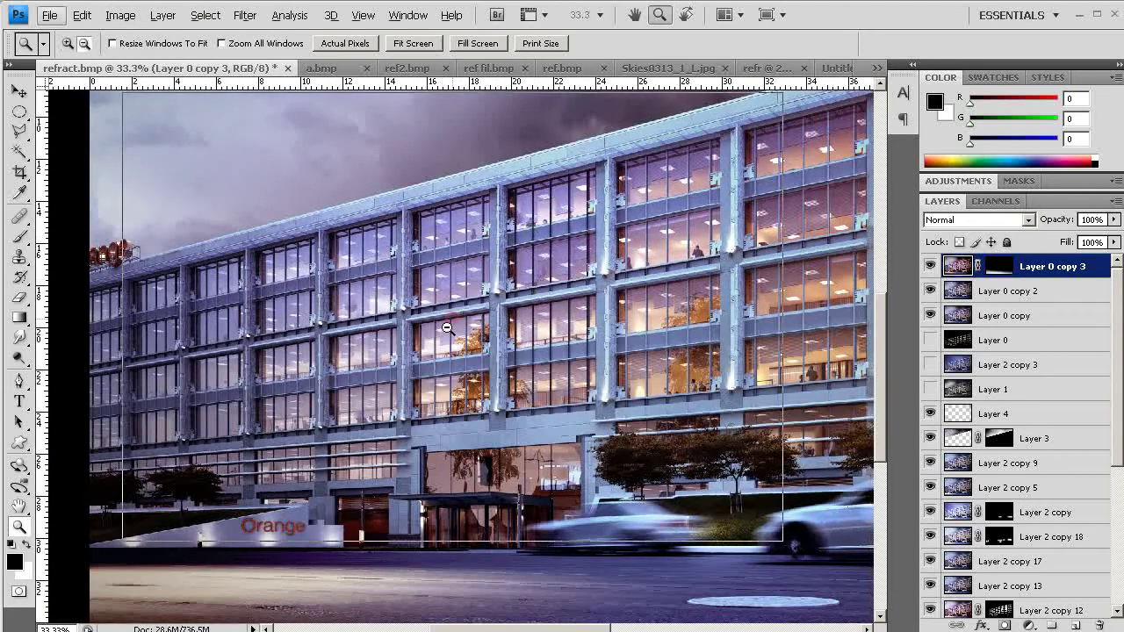
{"action": "left_click", "coordinate": [460, 359], "text": "alt"}
{"action": "left_click", "coordinate": [467, 365], "text": "alt"}
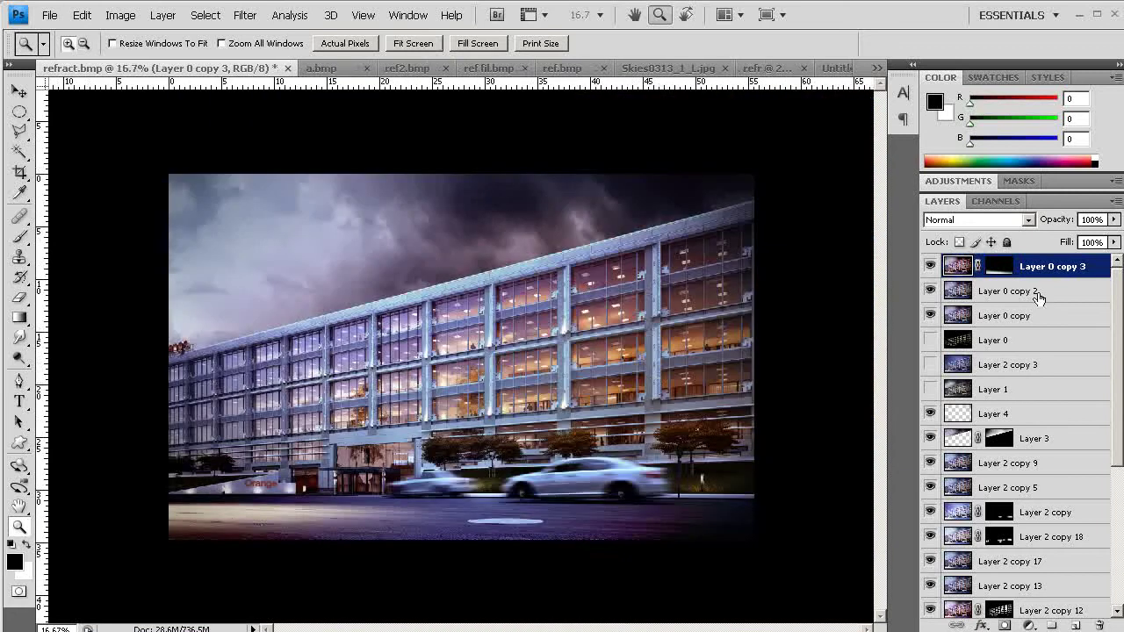
- Merge Layer 0 copy 3 with Layer 0 copy 2 and duplicate the merged layer
{"action": "left_click", "coordinate": [1023, 293], "text": "shift"}
{"action": "key", "text": "ctrl+e"}
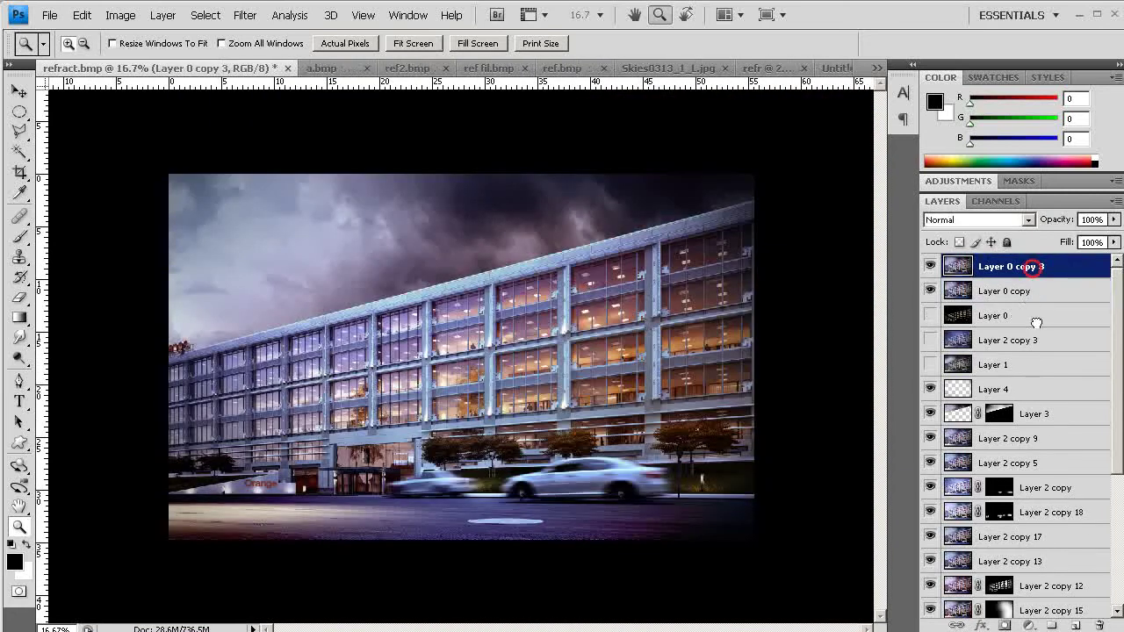
{"action": "left_click_drag", "start_coordinate": [1033, 267], "coordinate": [1073, 625]}
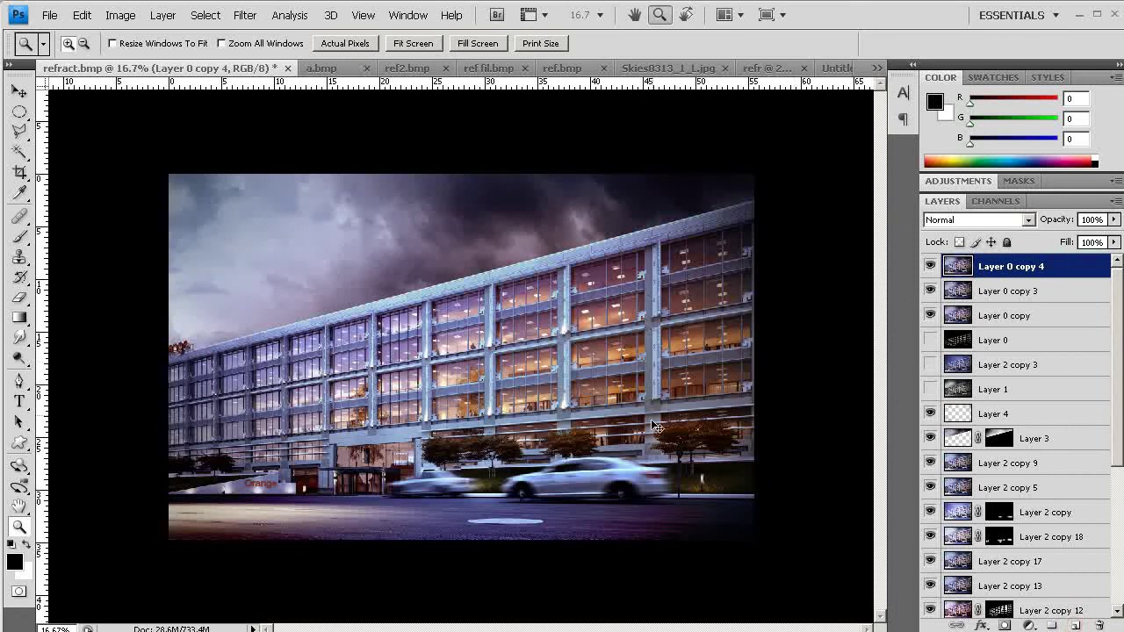
- Shift the midtone color balance of Layer 0 copy 4 to -15 toward cyan, +12 green and +6 blue
{"action": "key", "text": "ctrl+b"}
{"action": "left_click_drag", "start_coordinate": [609, 543], "coordinate": [611, 538]}
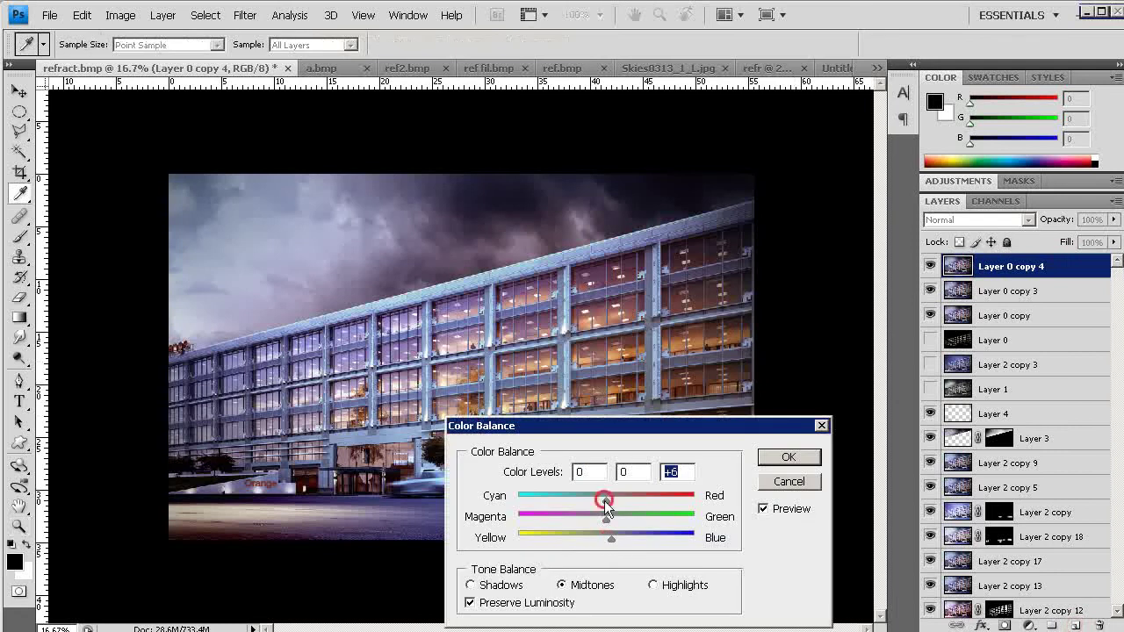
{"action": "left_click_drag", "start_coordinate": [583, 499], "coordinate": [592, 504]}
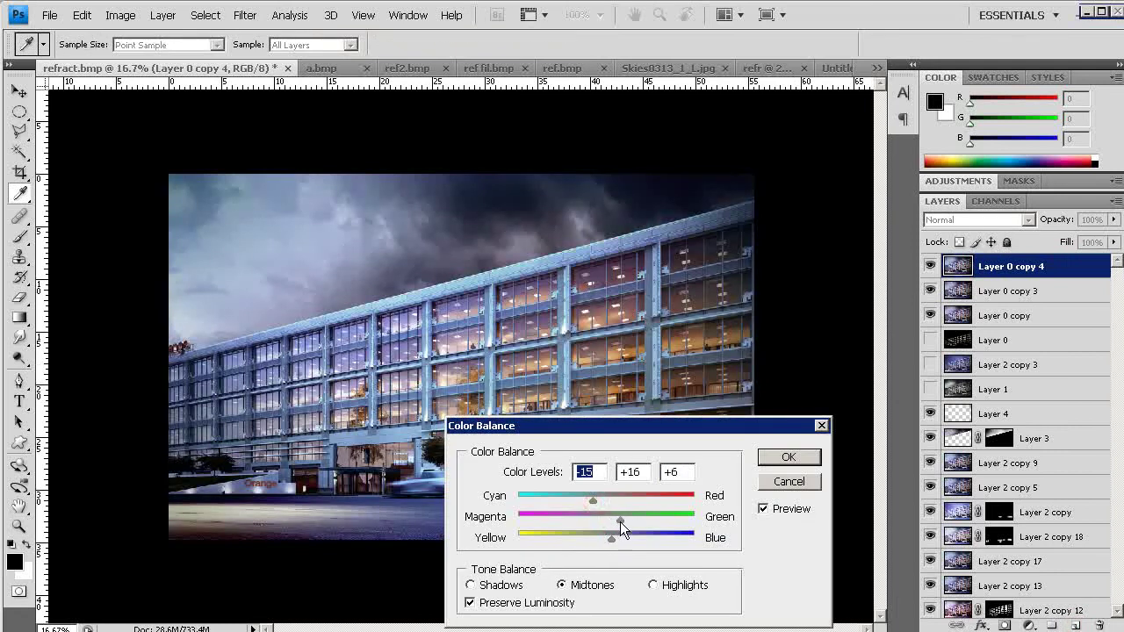
{"action": "left_click", "coordinate": [617, 521]}
{"action": "left_click", "coordinate": [788, 456]}
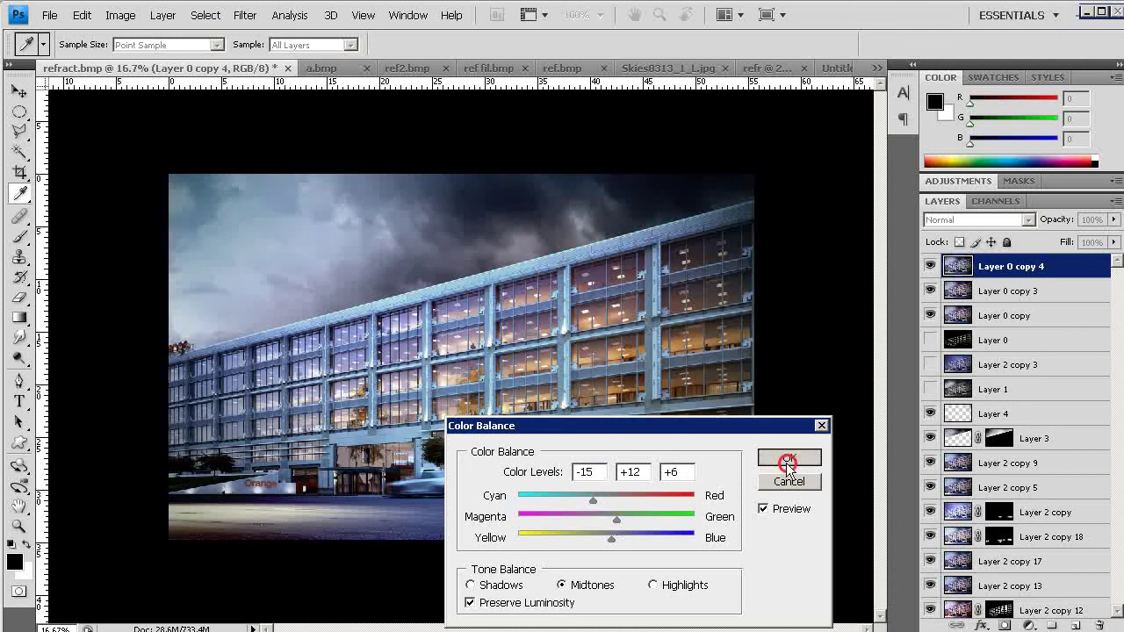
- Add a layer mask to Layer 0 copy 4 and fill it with black
{"action": "key", "text": "z"}
{"action": "left_click", "coordinate": [1004, 625]}
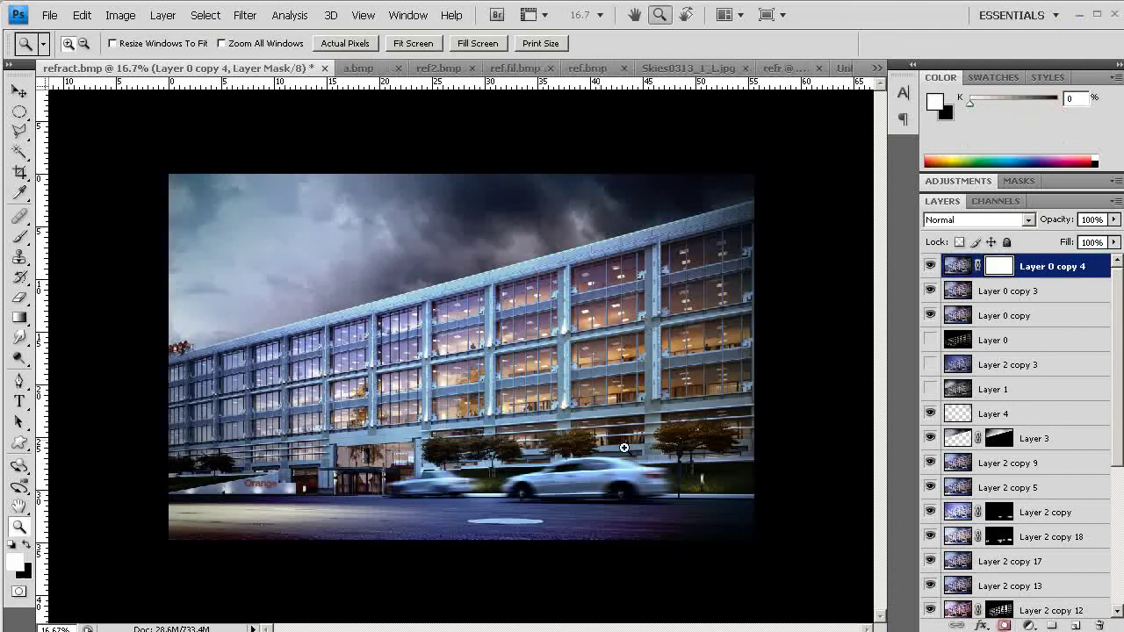
{"action": "key", "text": "x"}
{"action": "key", "text": "v"}
{"action": "key", "text": "alt+BackSpace"}
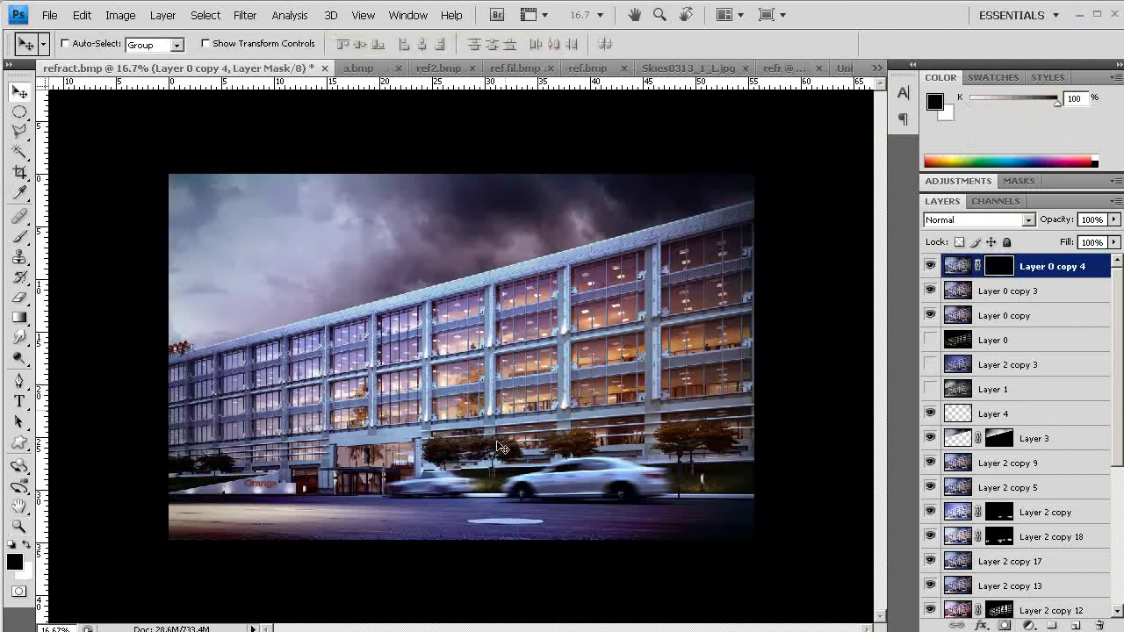
- Paint white on the Layer 0 copy 4 mask along the road's lower edge with a soft 1000-pixel brush
{"action": "key", "text": "b"}
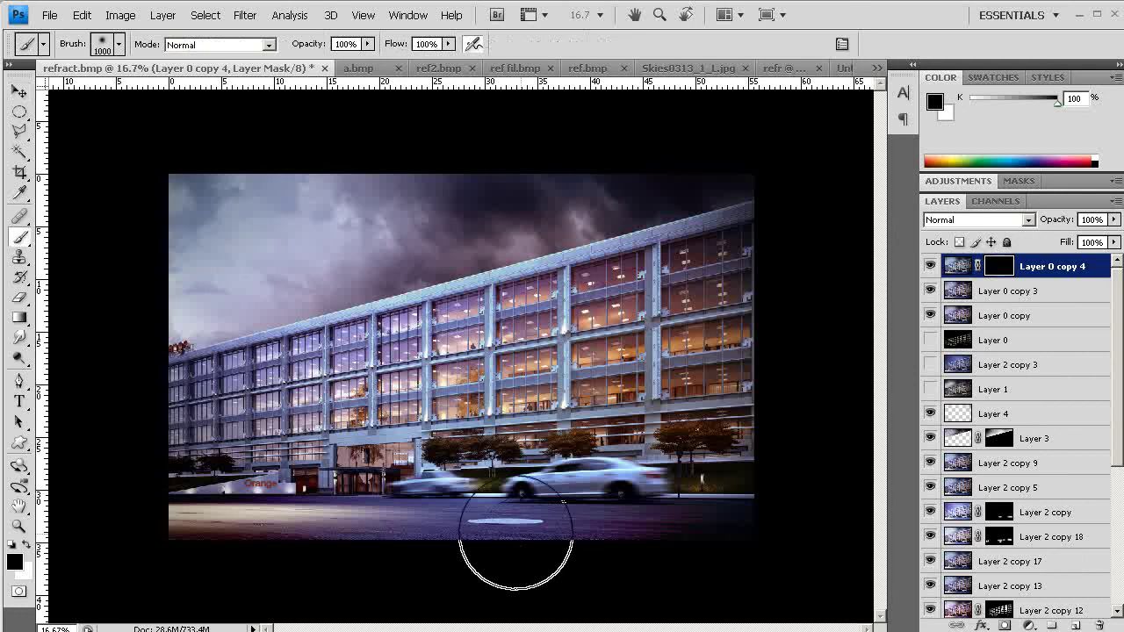
{"action": "key", "text": "x"}
{"action": "left_click_drag", "start_coordinate": [551, 537], "coordinate": [405, 545]}
{"action": "left_click_drag", "start_coordinate": [591, 531], "coordinate": [280, 544]}
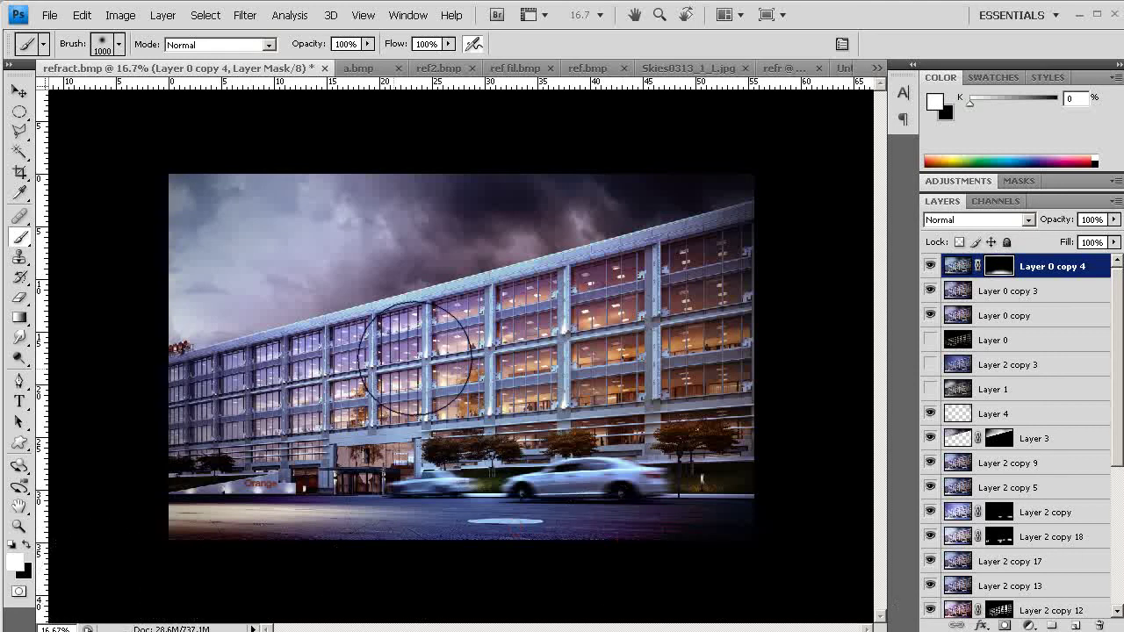
- Load the Alpha 1 channel as a selection, paint white on the mask across the building facade with a 1200-pixel brush, and deselect
{"action": "left_click", "coordinate": [996, 201]}
{"action": "left_click", "coordinate": [966, 344], "text": "ctrl"}
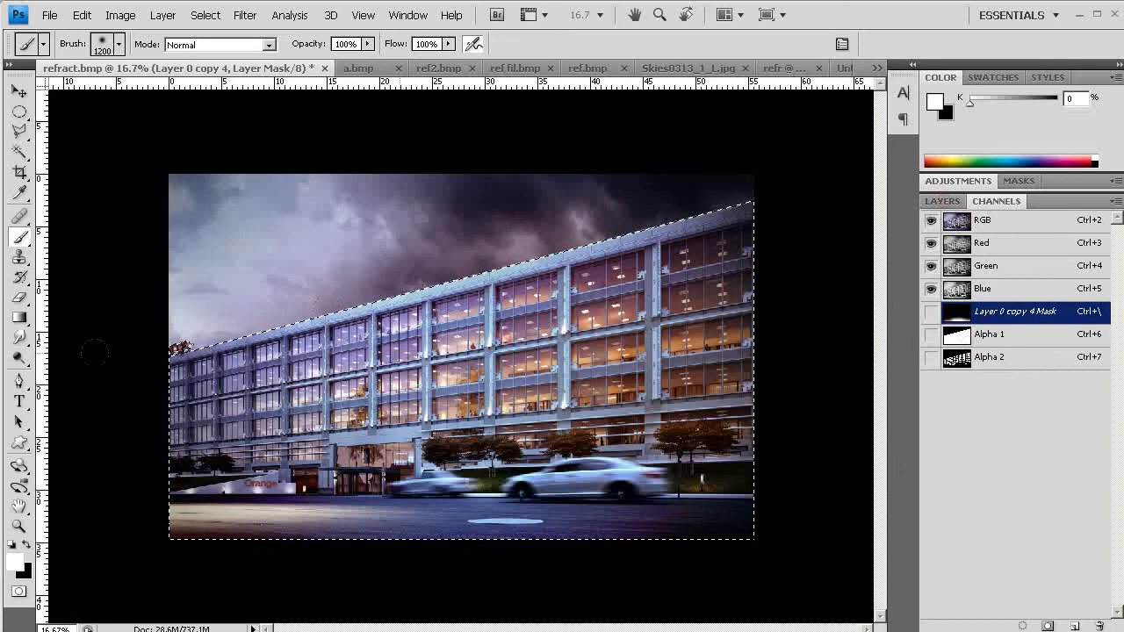
{"action": "left_click", "coordinate": [582, 303]}
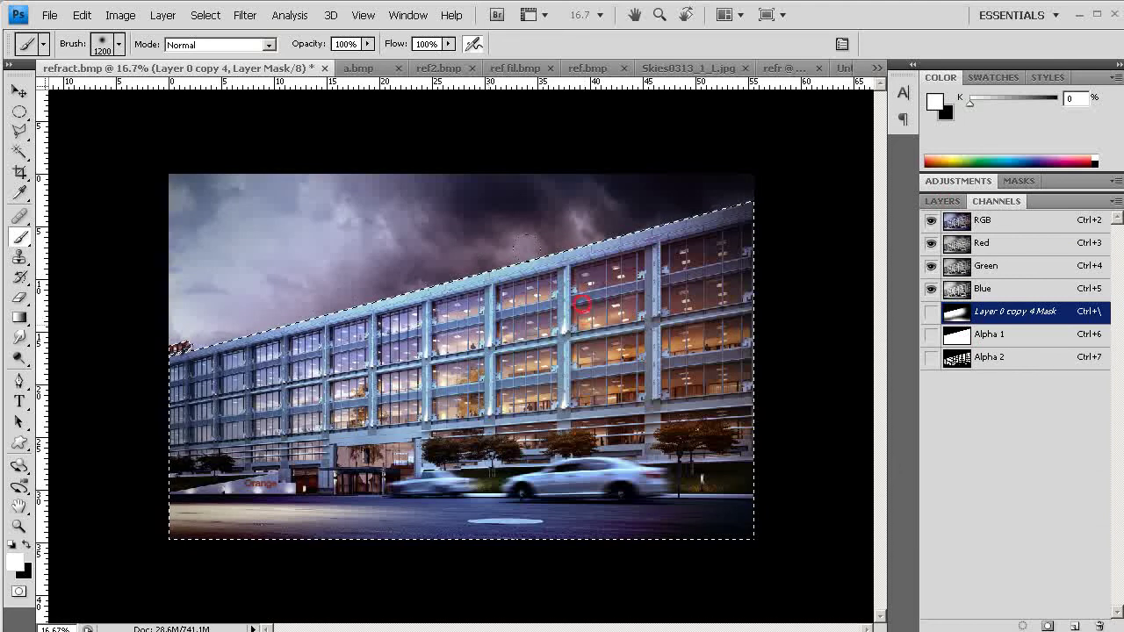
{"action": "key", "text": "ctrl+d"}
- Duplicate the layers from Layer 0 up to Layer 0 copy 4 and merge the duplicates into one layer
{"action": "key", "text": "z"}
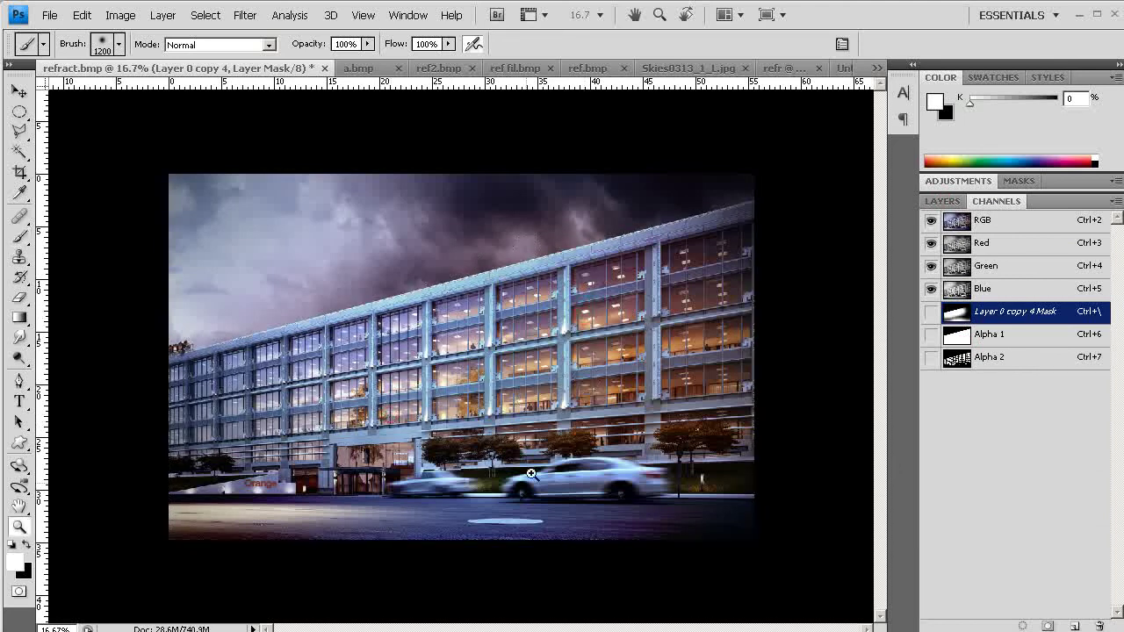
{"action": "left_click", "coordinate": [719, 501]}
{"action": "left_click_drag", "start_coordinate": [662, 501], "coordinate": [606, 508]}
{"action": "left_click_drag", "start_coordinate": [383, 319], "coordinate": [633, 465]}
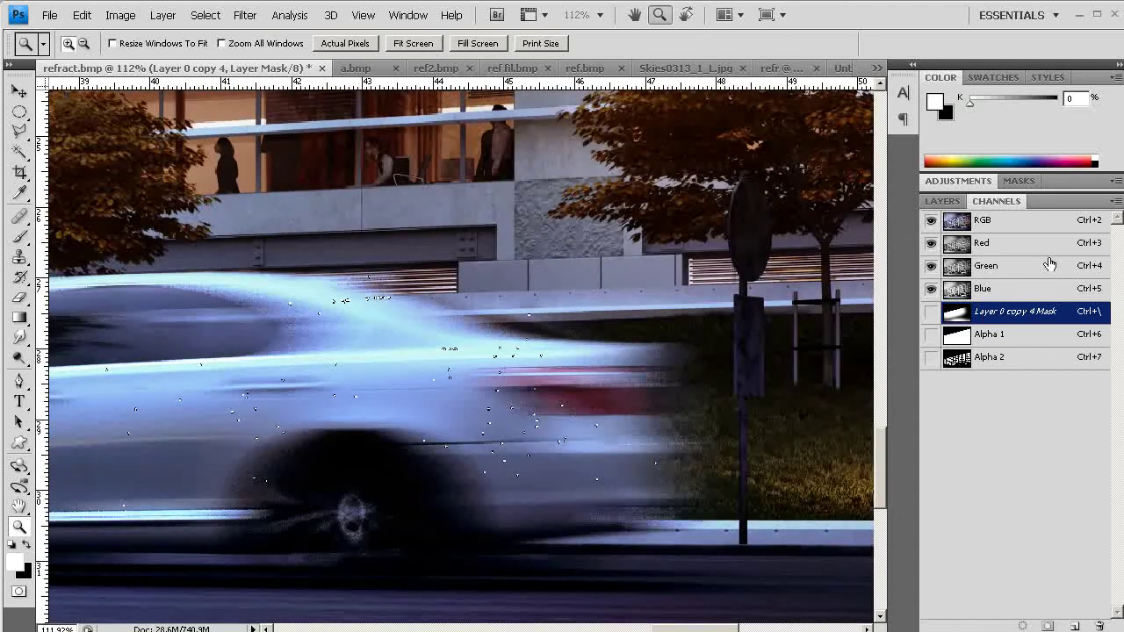
{"action": "left_click", "coordinate": [942, 201]}
{"action": "left_click", "coordinate": [1021, 340], "text": "shift"}
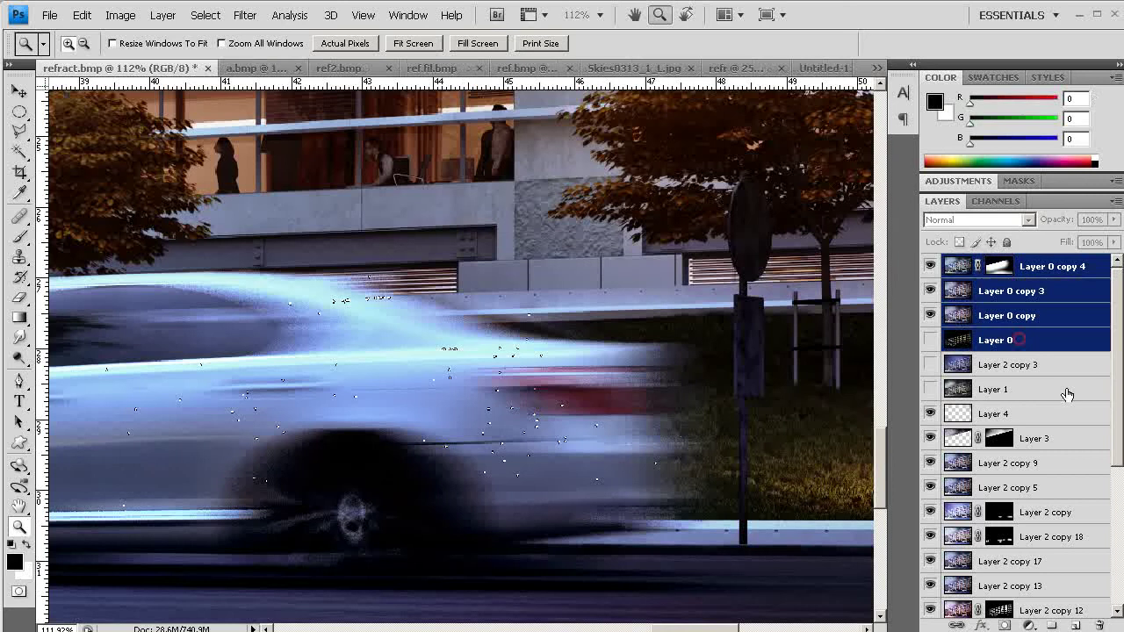
{"action": "left_click_drag", "start_coordinate": [1046, 341], "coordinate": [1076, 624]}
{"action": "key", "text": "ctrl+e"}
- Draw an elliptical selection around the tail light of the larger car
{"action": "key", "text": "m"}
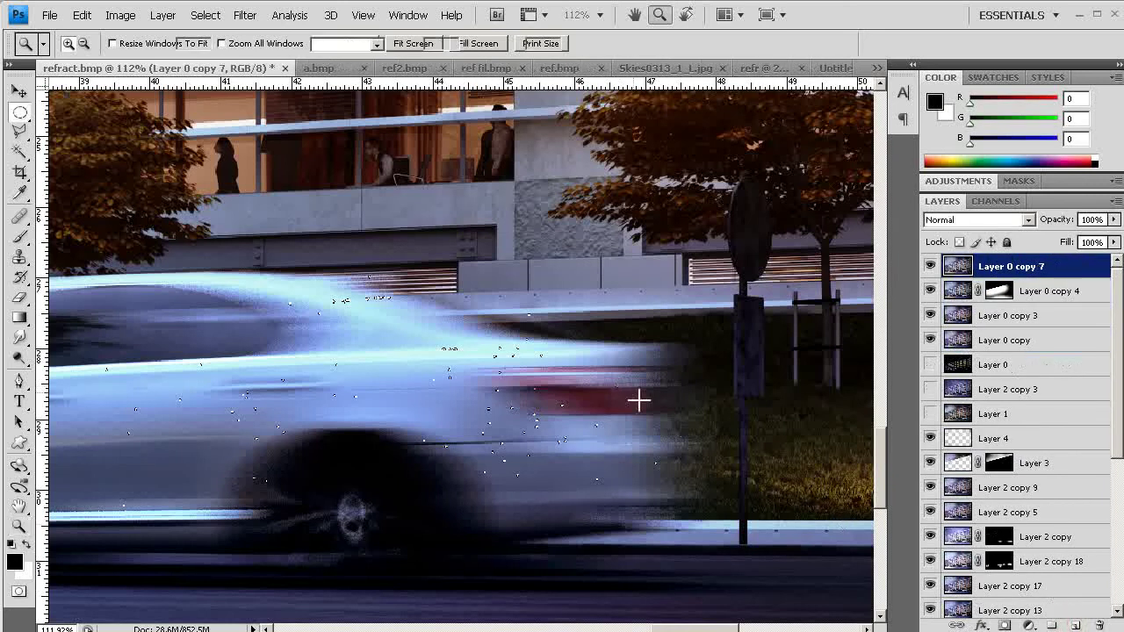
{"action": "left_click_drag", "start_coordinate": [477, 369], "coordinate": [651, 419]}
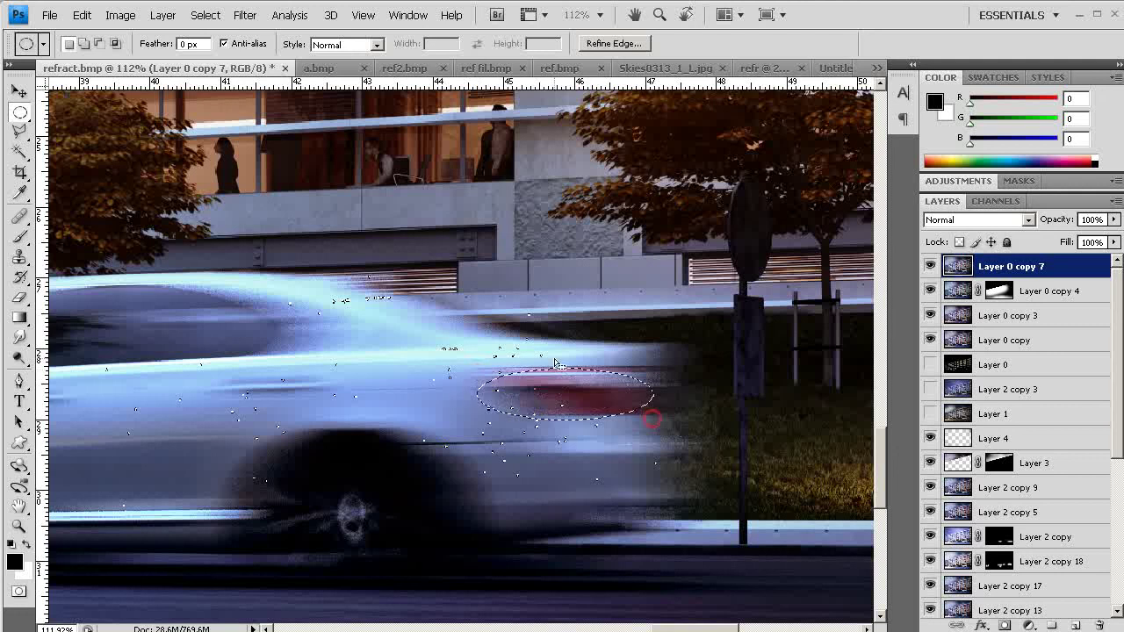
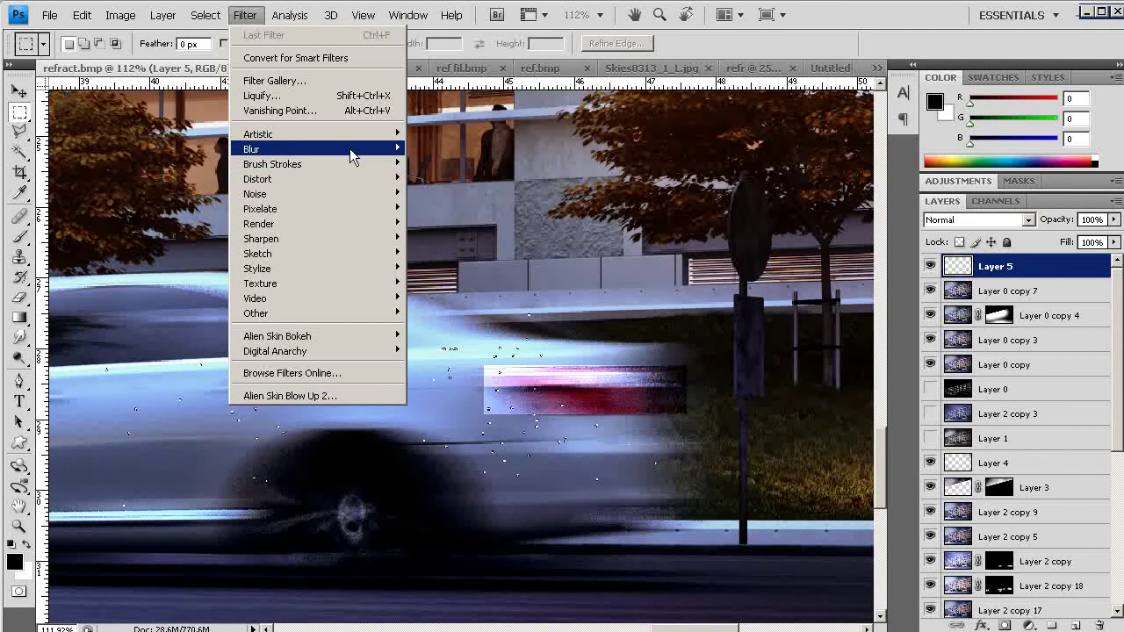
- Apply a Motion Blur with angle 0 and distance 35 to the tail light on Layer 5
{"action": "left_click", "coordinate": [449, 242]}
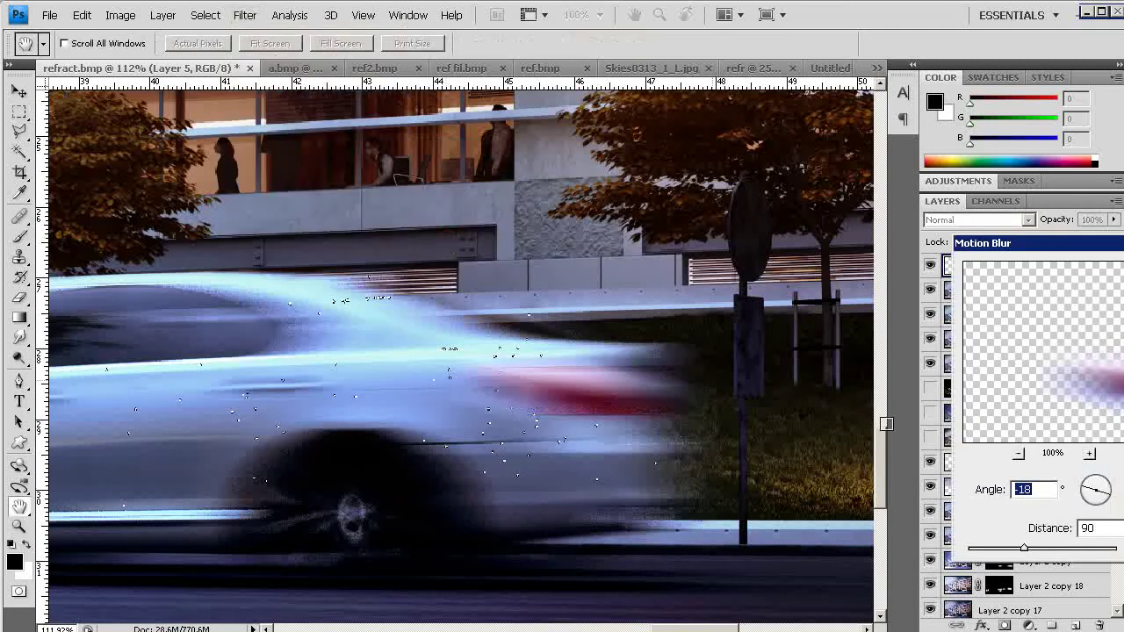
{"action": "left_click_drag", "start_coordinate": [1110, 511], "coordinate": [1112, 489]}
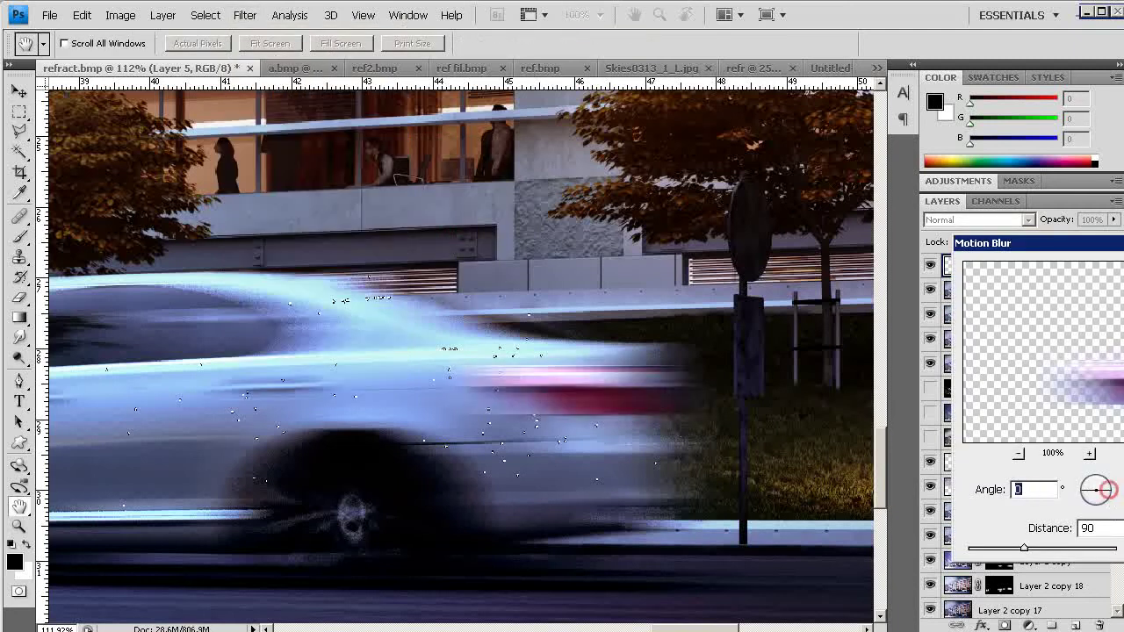
{"action": "left_click_drag", "start_coordinate": [1021, 547], "coordinate": [996, 548]}
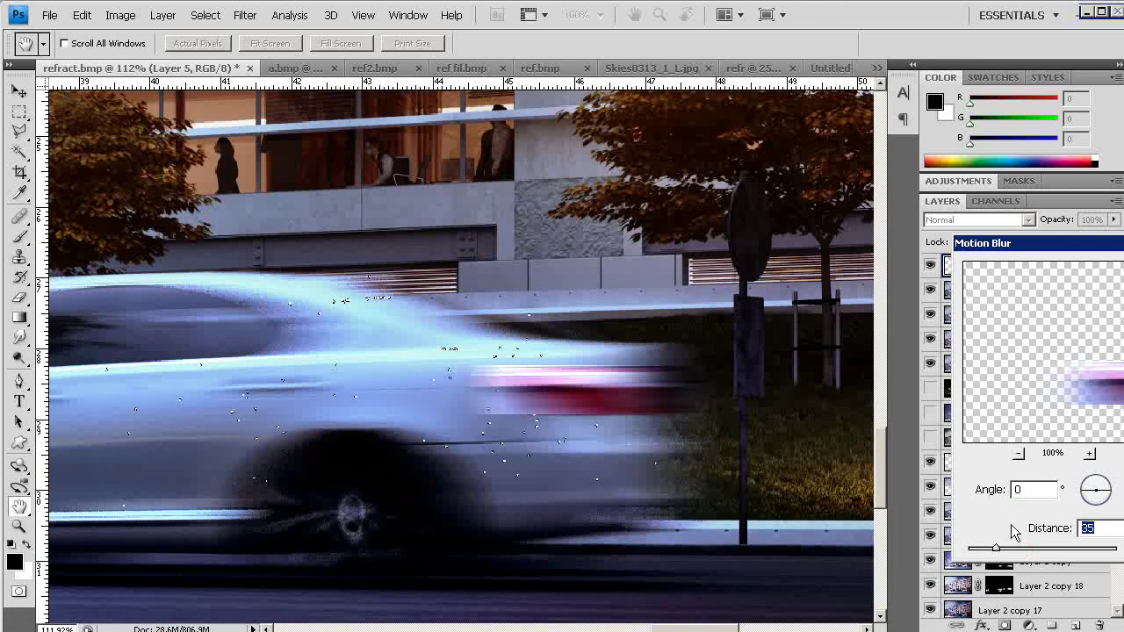
{"action": "key", "text": "Return"}
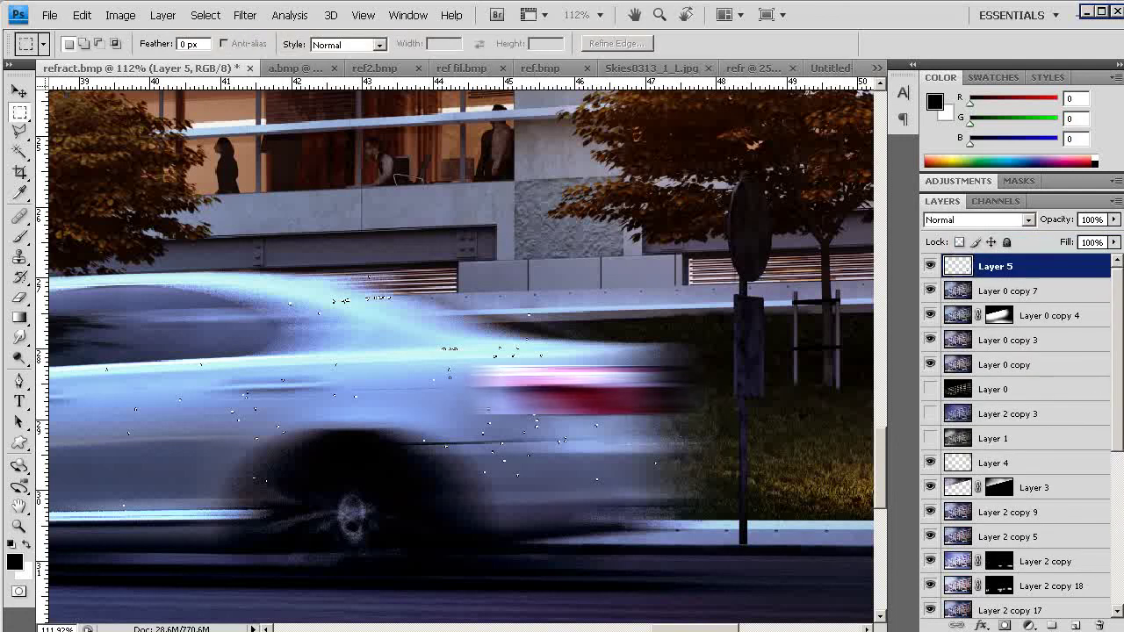
- Make a rectangular selection around the blurred tail light with a 10-pixel feather, soften the patch's edges with it, and deselect
{"action": "left_click", "coordinate": [1004, 625]}
{"action": "key", "text": "ctrl+z"}
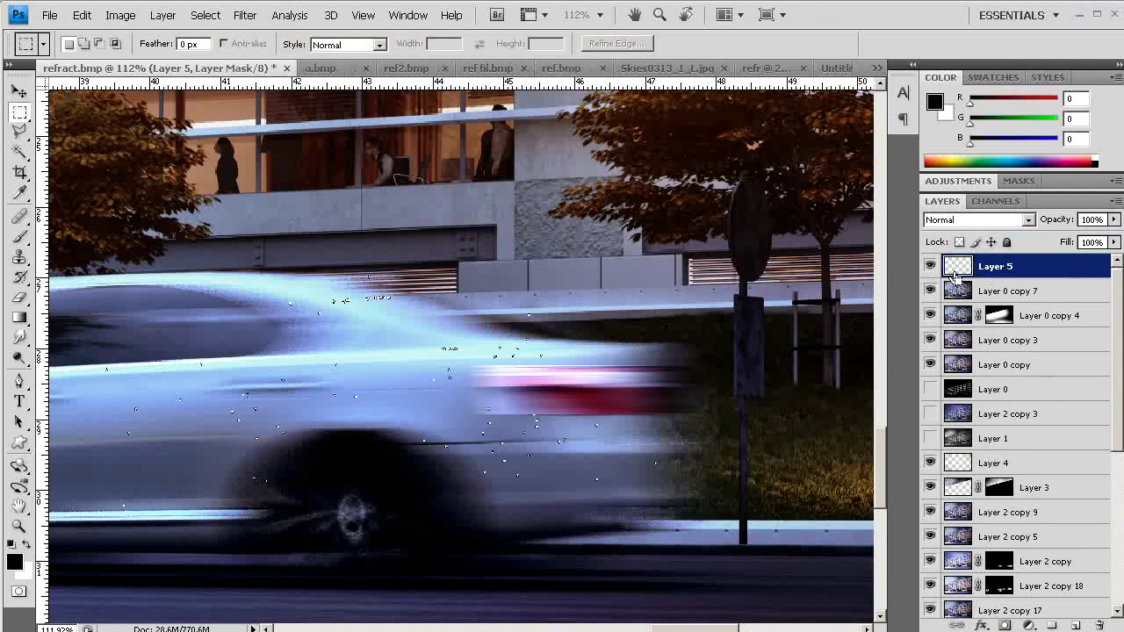
{"action": "left_click_drag", "start_coordinate": [484, 366], "coordinate": [684, 412]}
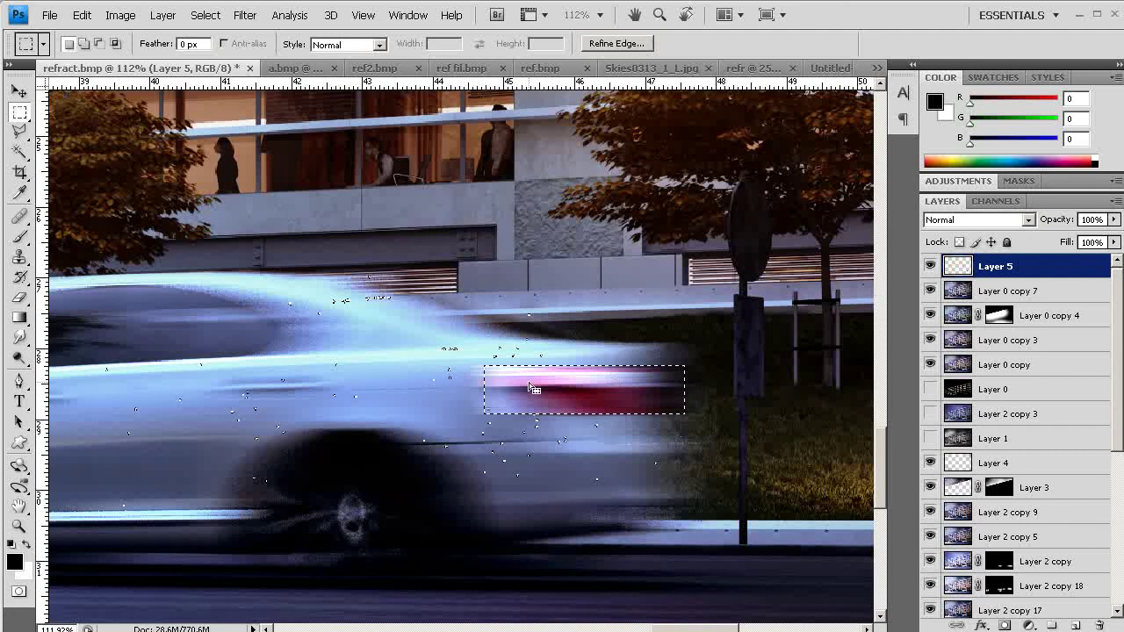
{"action": "key", "text": "shift+F6"}
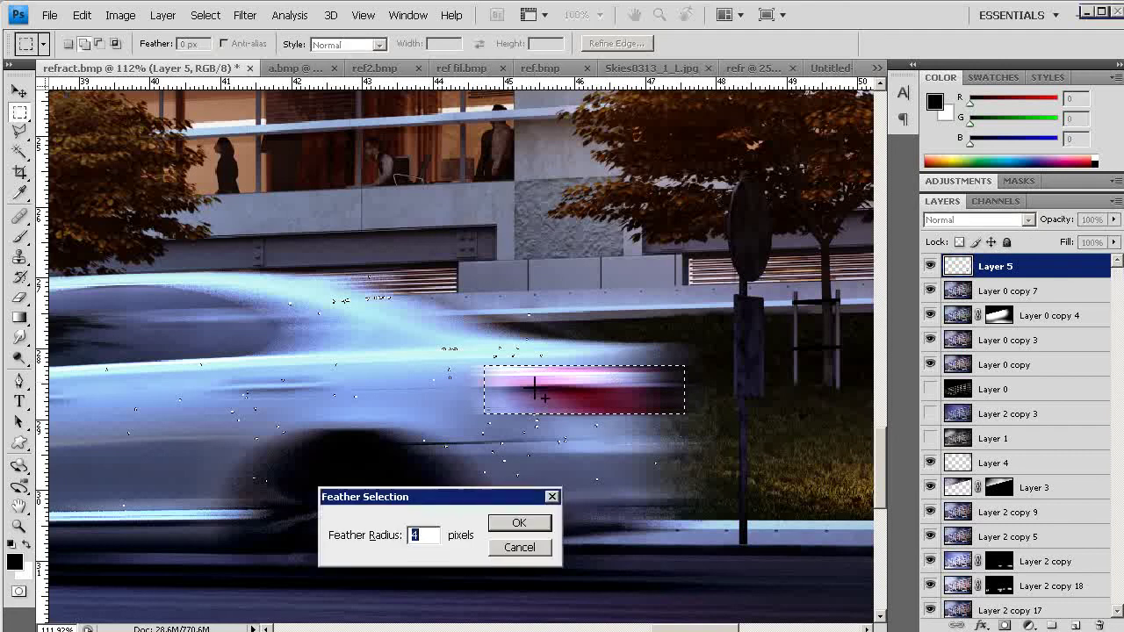
{"action": "type", "text": "10"}
{"action": "key", "text": "Return"}
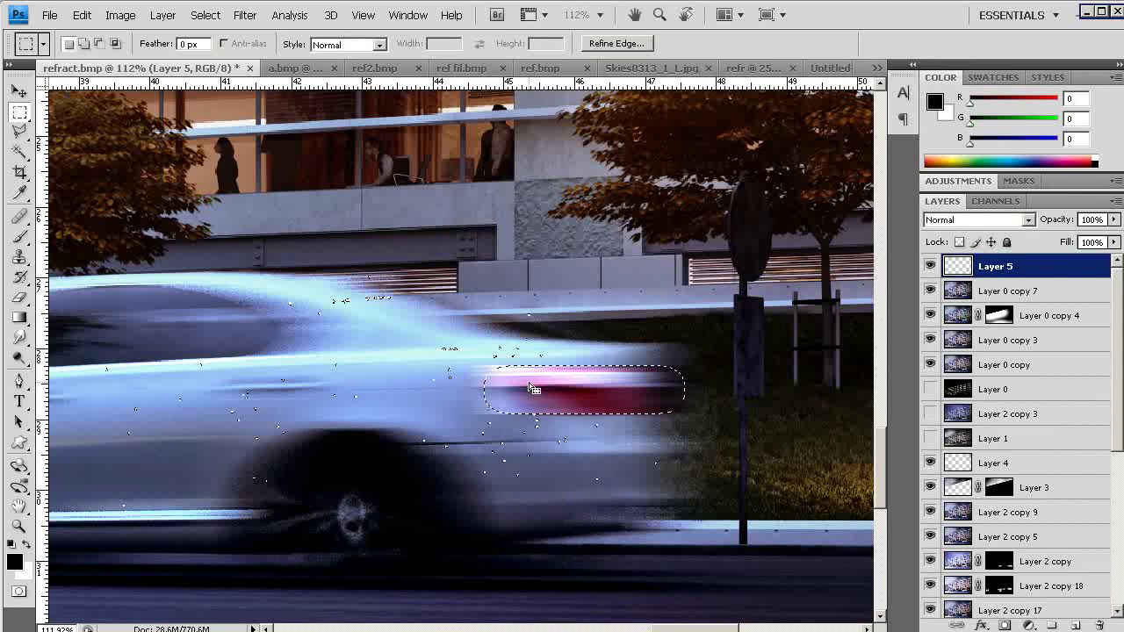
{"action": "key", "text": "v"}
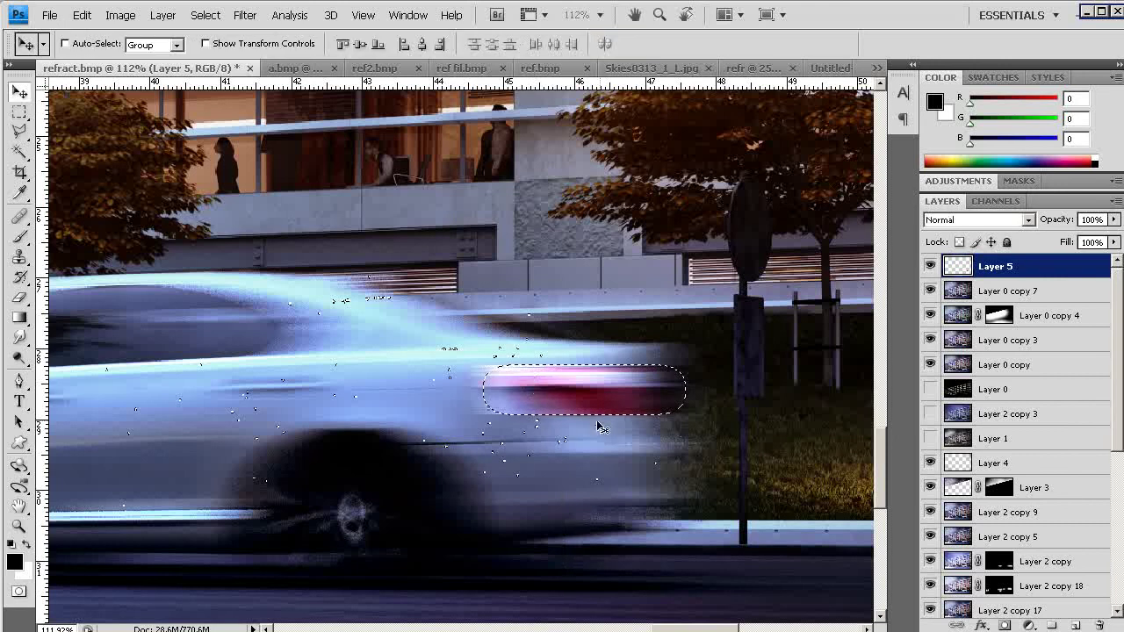
{"action": "key", "text": "ctrl+d"}
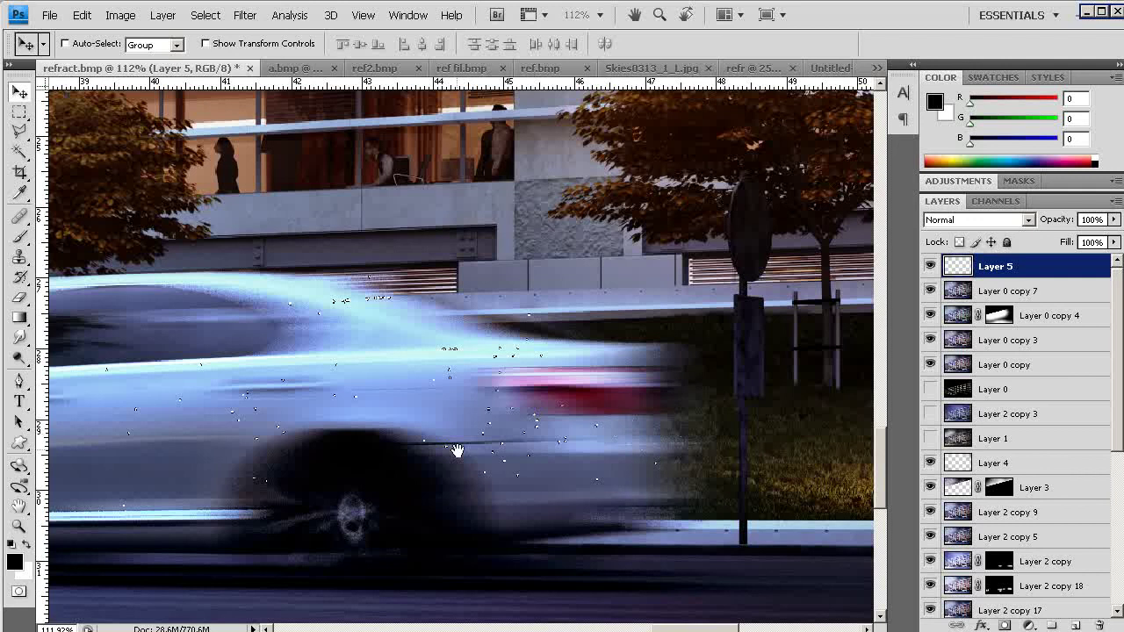
{"action": "left_click_drag", "start_coordinate": [456, 451], "coordinate": [753, 444]}
{"action": "left_click_drag", "start_coordinate": [395, 446], "coordinate": [733, 430]}
{"action": "left_click_drag", "start_coordinate": [317, 444], "coordinate": [574, 414]}
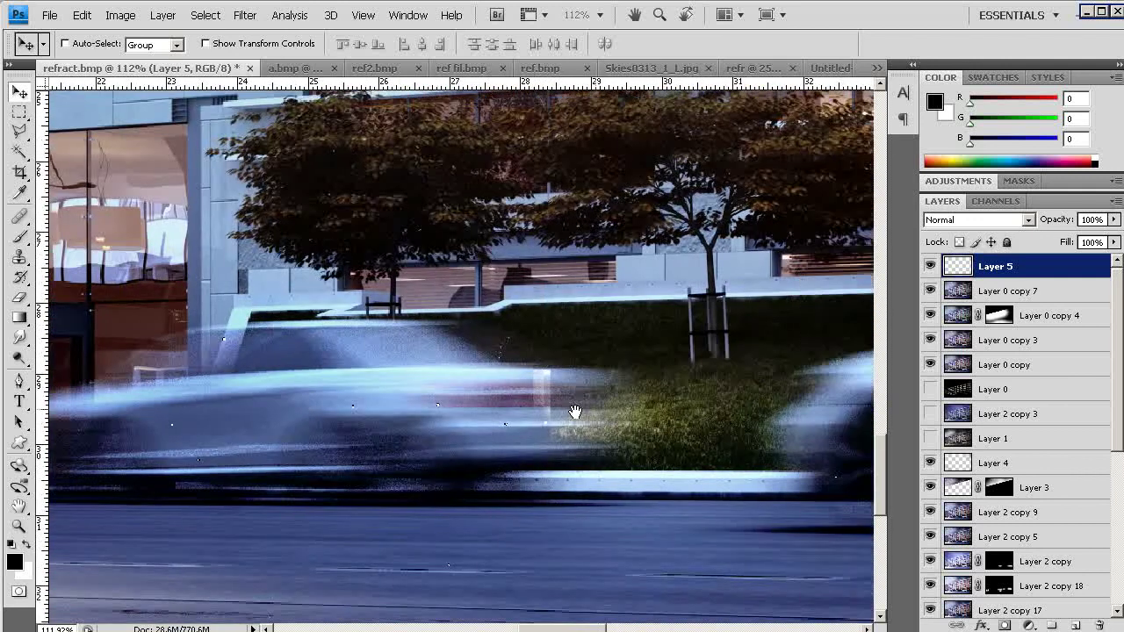
{"action": "key", "text": "e"}
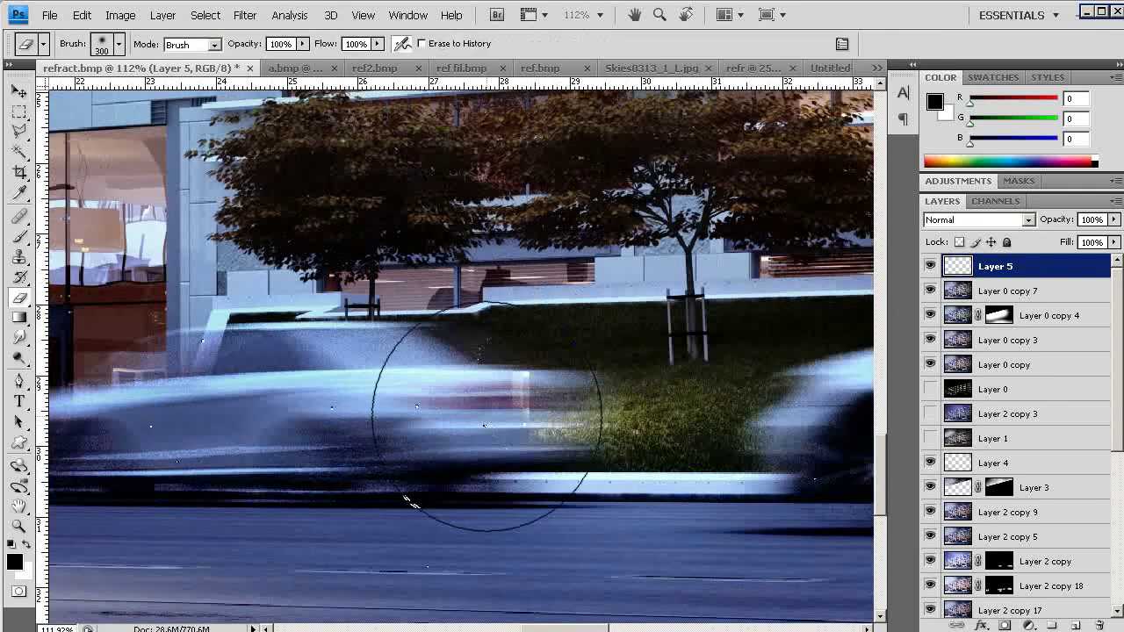
{"action": "key", "text": "bracketleft"}
{"action": "key", "text": "bracketleft"}
{"action": "key", "text": "bracketleft"}
{"action": "key", "text": "bracketleft"}
{"action": "key", "text": "bracketleft"}
{"action": "key", "text": "bracketleft"}
{"action": "key", "text": "bracketleft"}
{"action": "key", "text": "bracketleft"}
{"action": "key", "text": "bracketleft"}
{"action": "key", "text": "bracketleft"}
{"action": "key", "text": "bracketleft"}
{"action": "key", "text": "bracketleft"}
{"action": "left_click", "coordinate": [211, 44]}
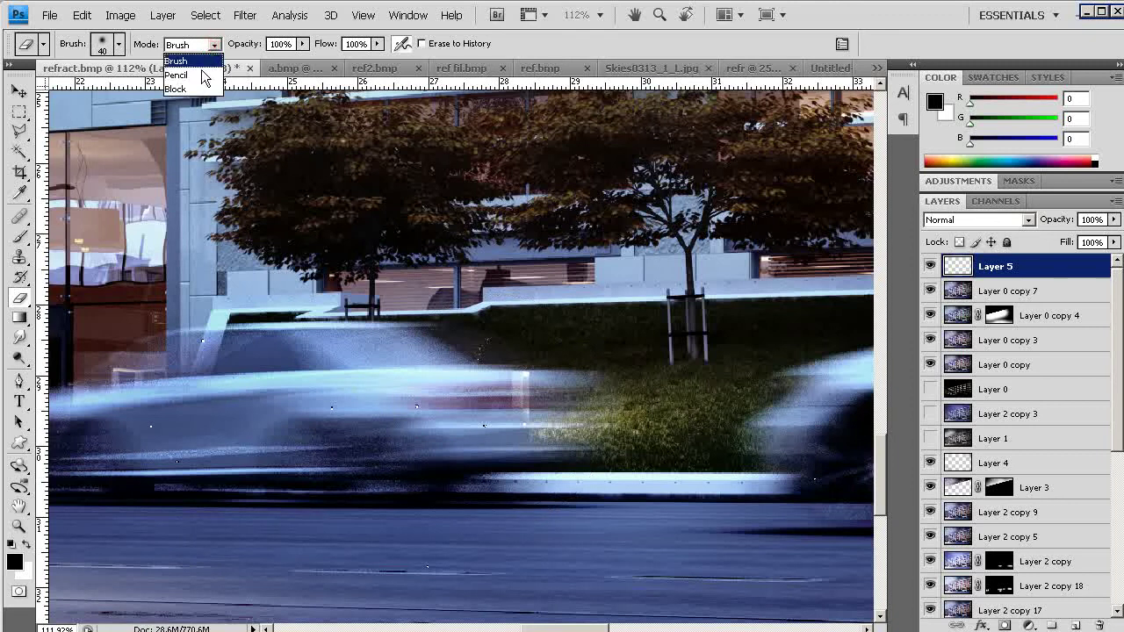
{"action": "left_click", "coordinate": [177, 60]}
- Try to brighten the smaller car's tail light on Layer 5 using the Dodge tool with Shadows range and a 45-pixel brush
{"action": "key", "text": "o"}
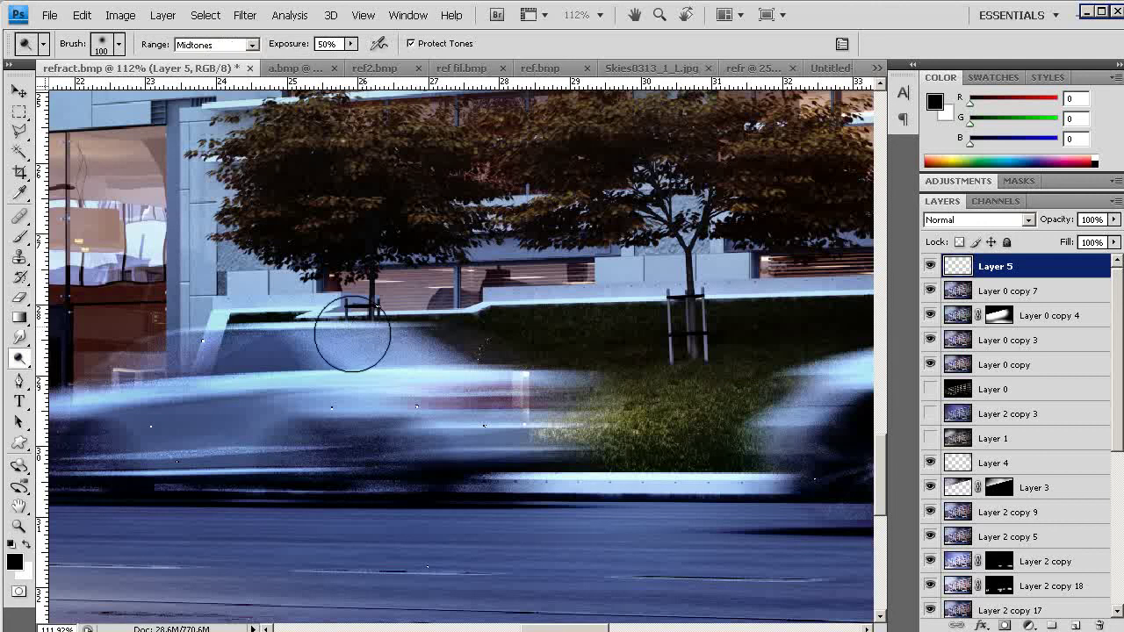
{"action": "left_click", "coordinate": [252, 45]}
{"action": "left_click", "coordinate": [224, 88]}
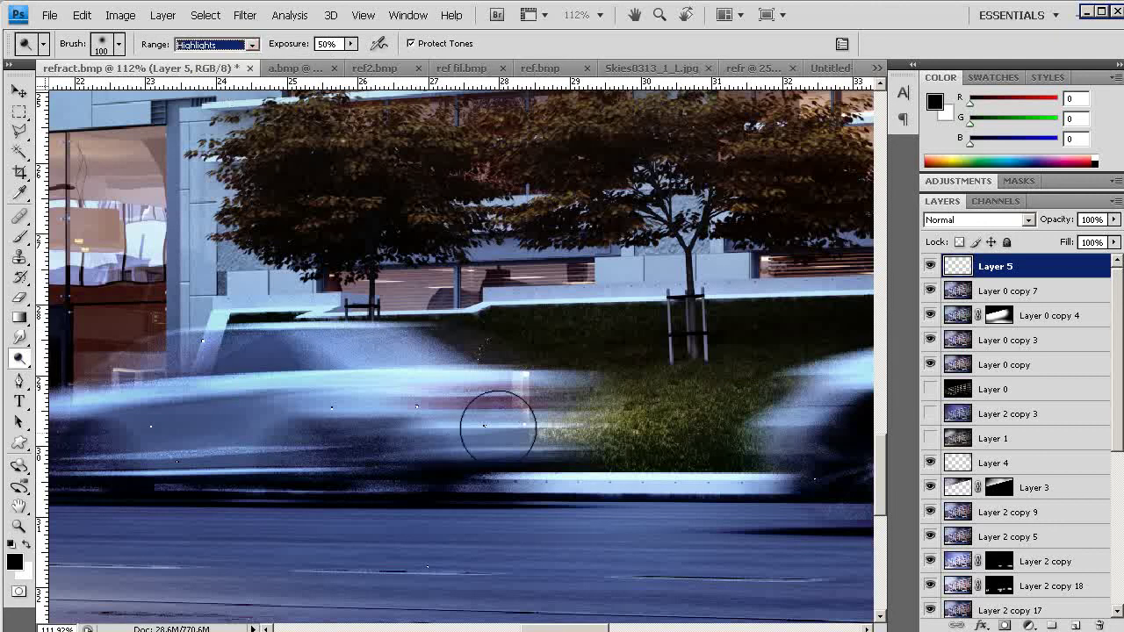
{"action": "left_click", "coordinate": [246, 45]}
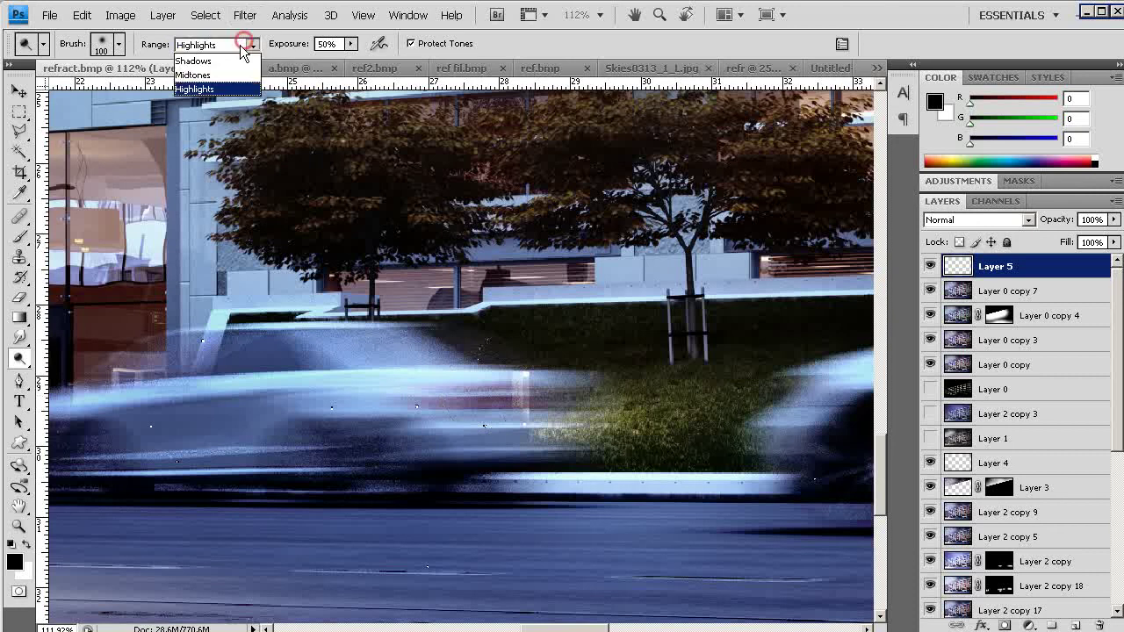
{"action": "left_click", "coordinate": [232, 60]}
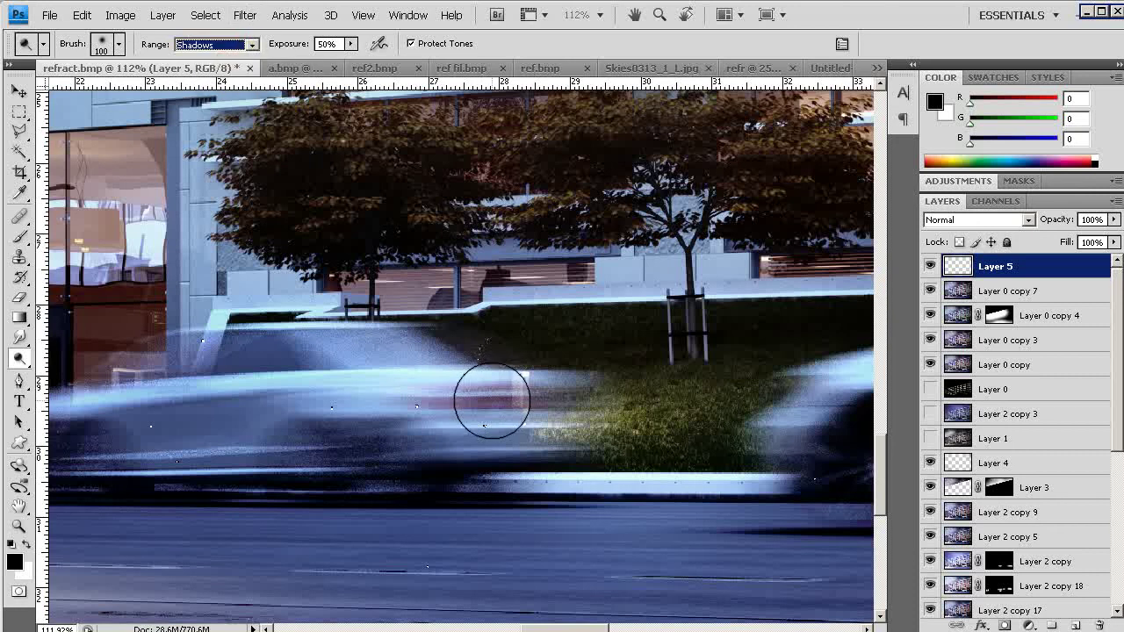
{"action": "left_click", "coordinate": [494, 401]}
{"action": "key", "text": "ctrl+z"}
{"action": "key", "text": "["}
{"action": "key", "text": "["}
{"action": "key", "text": "["}
{"action": "key", "text": "["}
{"action": "key", "text": "["}
{"action": "key", "text": "["}
{"action": "left_click_drag", "start_coordinate": [456, 397], "coordinate": [563, 400]}
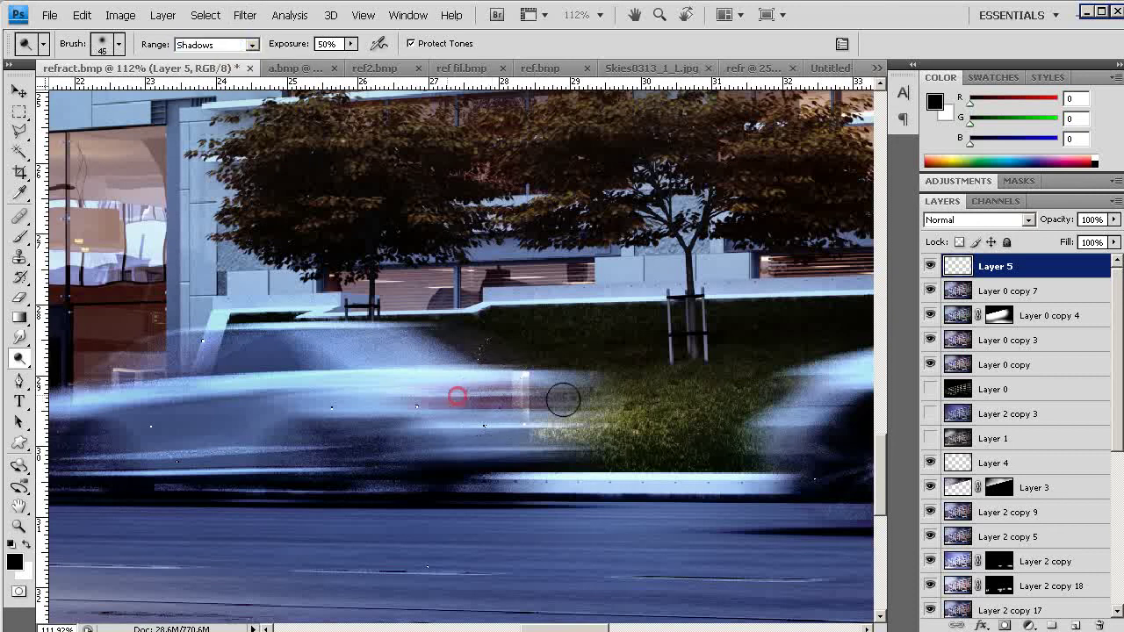
{"action": "mouse_move", "coordinate": [459, 394]}
{"action": "left_mouse_down"}
{"action": "mouse_move", "coordinate": [567, 384]}
{"action": "mouse_move", "coordinate": [578, 394]}
{"action": "left_mouse_up"}
- Brighten the smaller car's tail light on Layer 0 copy 7 using the Dodge tool with the Highlights range
{"action": "left_click", "coordinate": [1001, 291]}
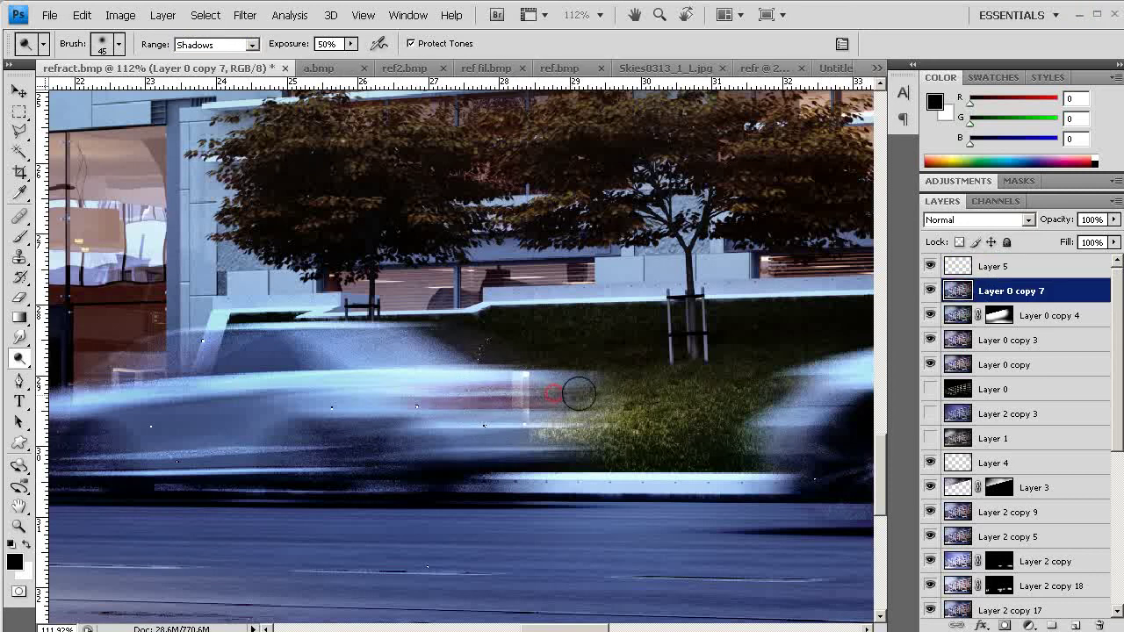
{"action": "left_click", "coordinate": [252, 44]}
{"action": "left_click", "coordinate": [215, 88]}
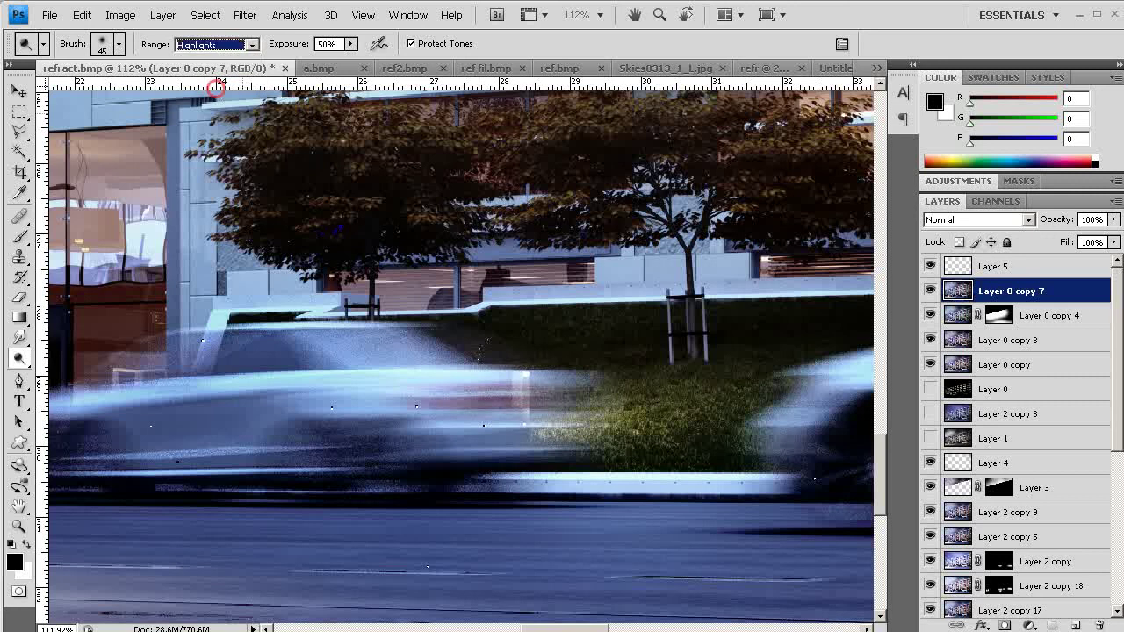
{"action": "mouse_move", "coordinate": [455, 398]}
{"action": "left_mouse_down"}
{"action": "mouse_move", "coordinate": [484, 392]}
{"action": "mouse_move", "coordinate": [501, 409]}
{"action": "mouse_move", "coordinate": [560, 403]}
{"action": "mouse_move", "coordinate": [413, 394]}
{"action": "mouse_move", "coordinate": [561, 397]}
{"action": "left_mouse_up"}
{"action": "key", "text": "ctrl+z"}
{"action": "key", "text": "z"}
{"action": "key", "text": "o"}
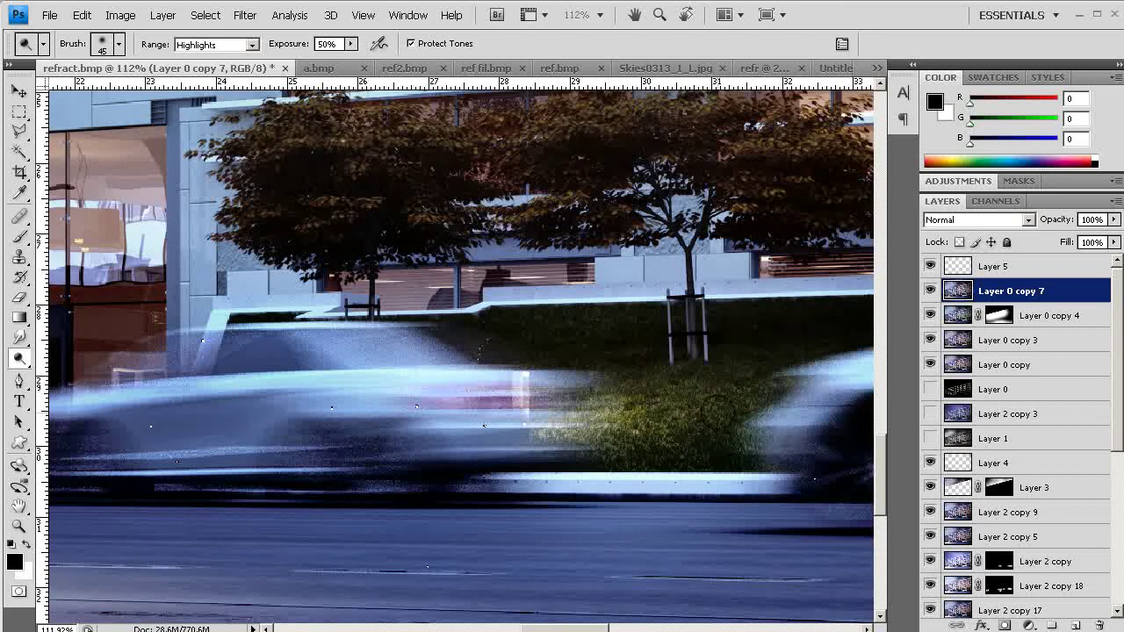
- Duplicate Layer 0 copy 7, Layer 0 copy 4 and Layer 0 copy 3 and merge the duplicates into one layer
{"action": "key", "text": "z"}
{"action": "left_click", "coordinate": [569, 415], "text": "alt"}
{"action": "left_click", "coordinate": [569, 429], "text": "alt"}
{"action": "left_click", "coordinate": [568, 439], "text": "alt"}
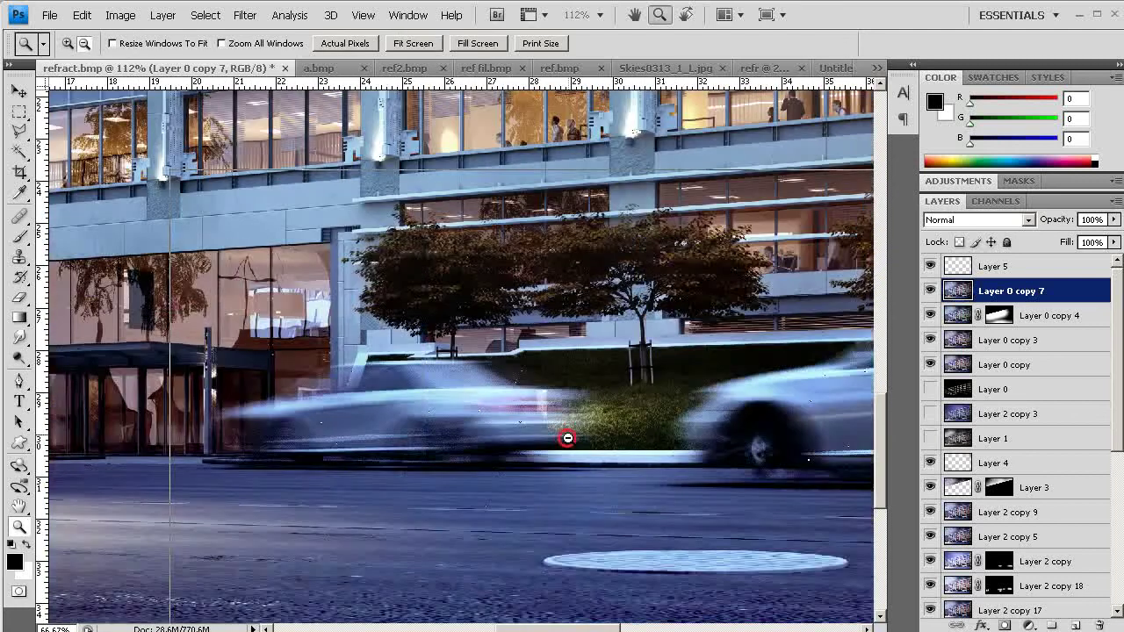
{"action": "left_click_drag", "start_coordinate": [565, 450], "coordinate": [499, 471]}
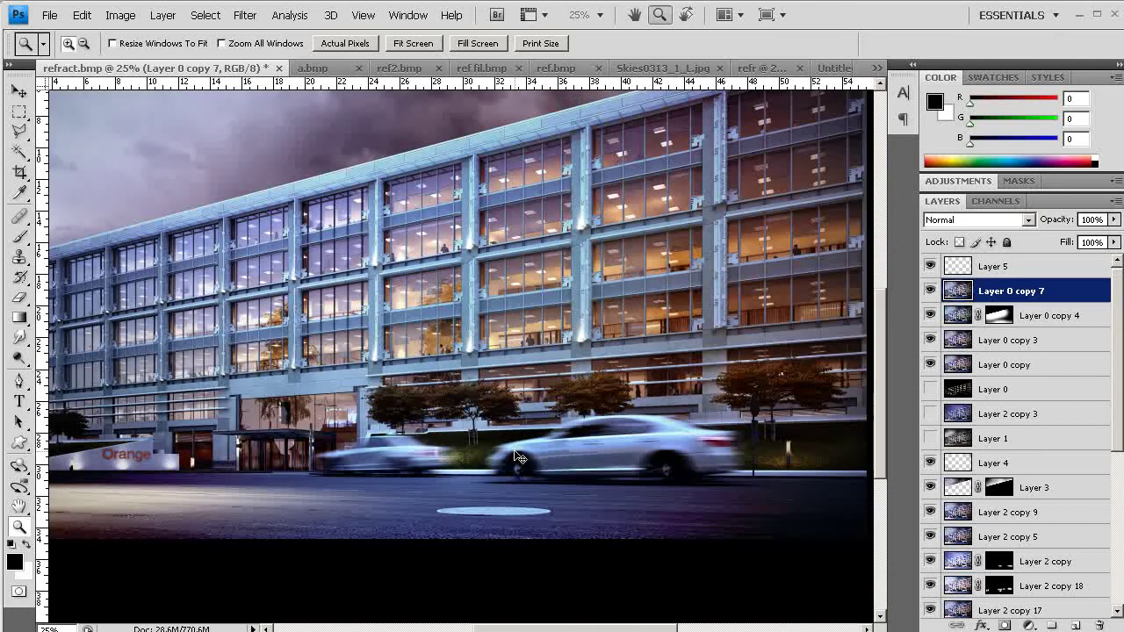
{"action": "left_click", "coordinate": [516, 456], "text": "alt"}
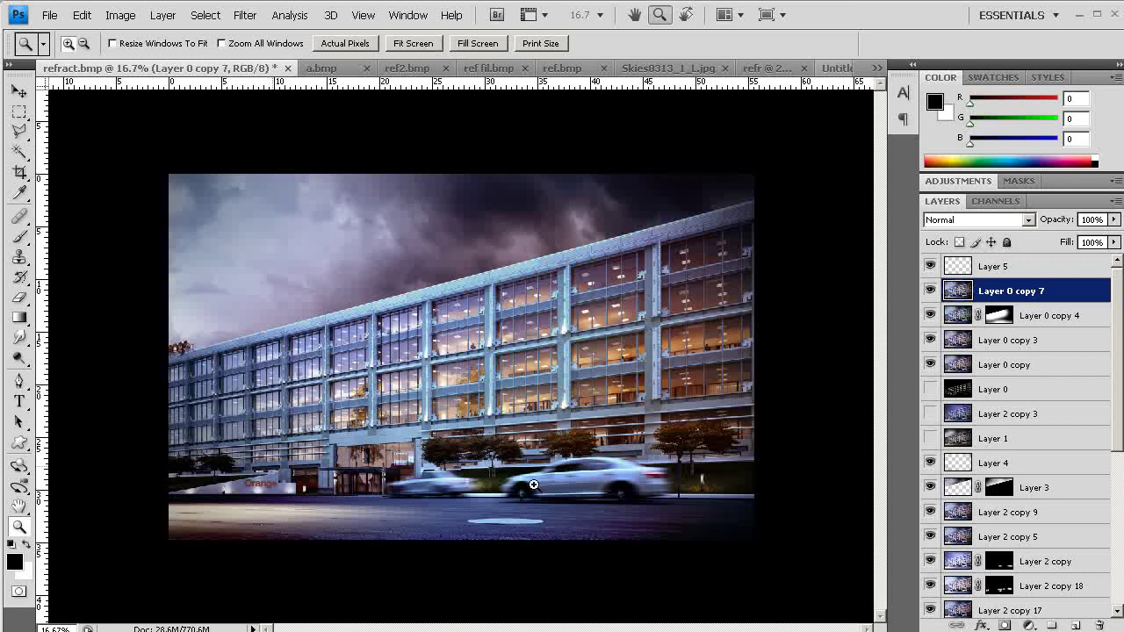
{"action": "left_click", "coordinate": [1027, 340], "text": "shift"}
{"action": "left_click_drag", "start_coordinate": [1027, 340], "coordinate": [1076, 624]}
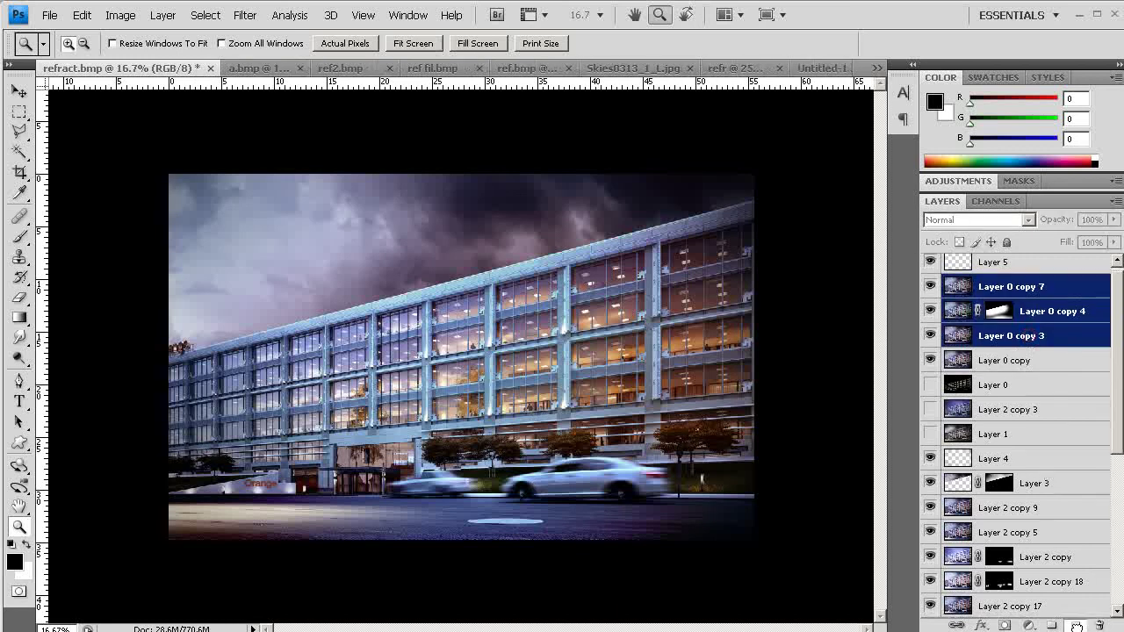
{"action": "key", "text": "ctrl+e"}
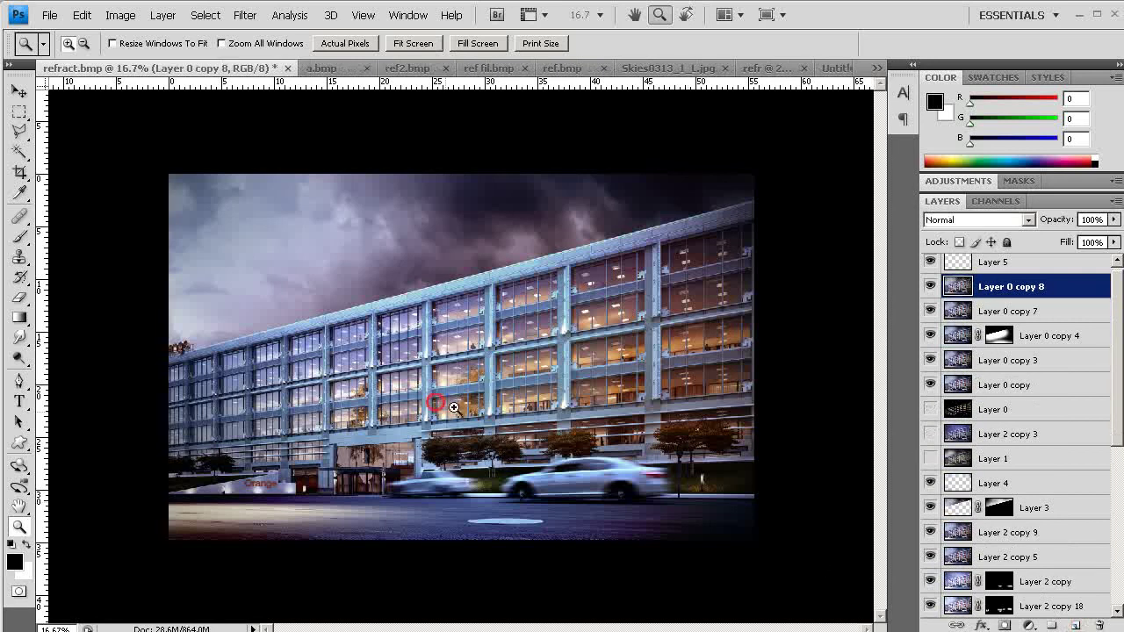
- Clone away specks on the larger car's door area on Layer 0 copy 8 with a 10-pixel Clone Stamp brush
{"action": "left_click_drag", "start_coordinate": [647, 502], "coordinate": [705, 522]}
{"action": "left_click_drag", "start_coordinate": [334, 278], "coordinate": [794, 533]}
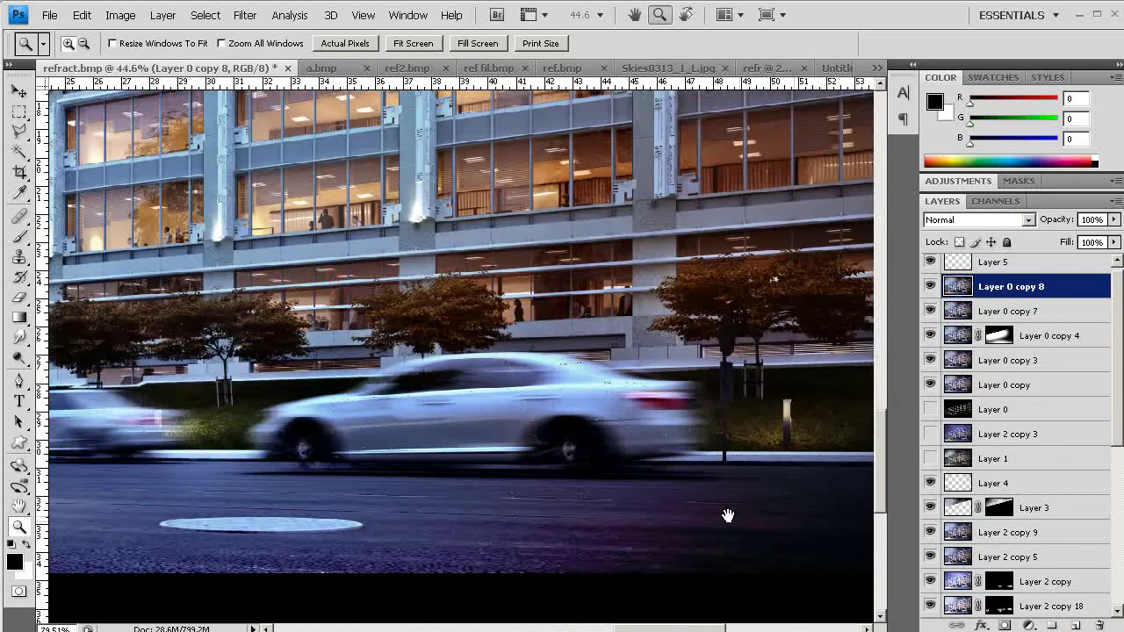
{"action": "left_click_drag", "start_coordinate": [621, 456], "coordinate": [661, 472]}
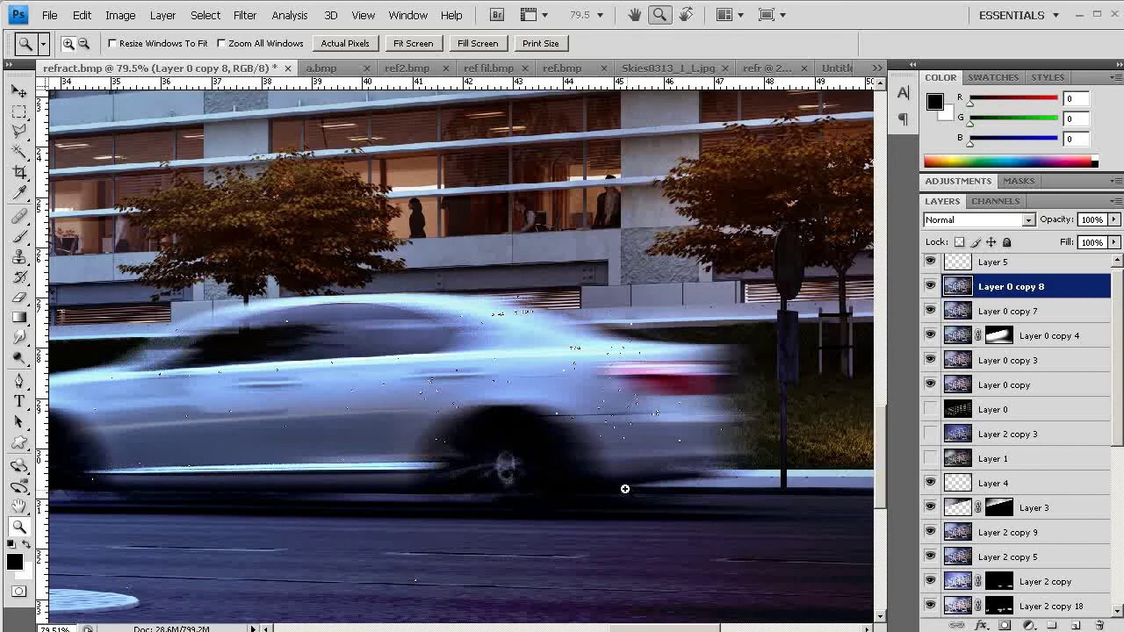
{"action": "left_click_drag", "start_coordinate": [646, 461], "coordinate": [690, 449]}
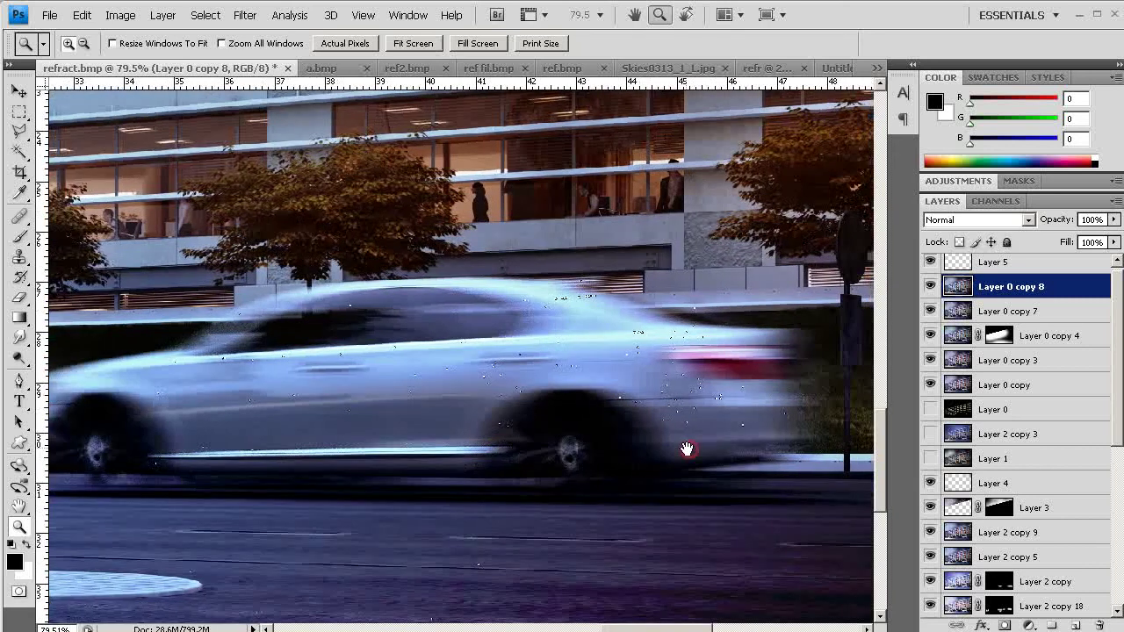
{"action": "left_click", "coordinate": [18, 256]}
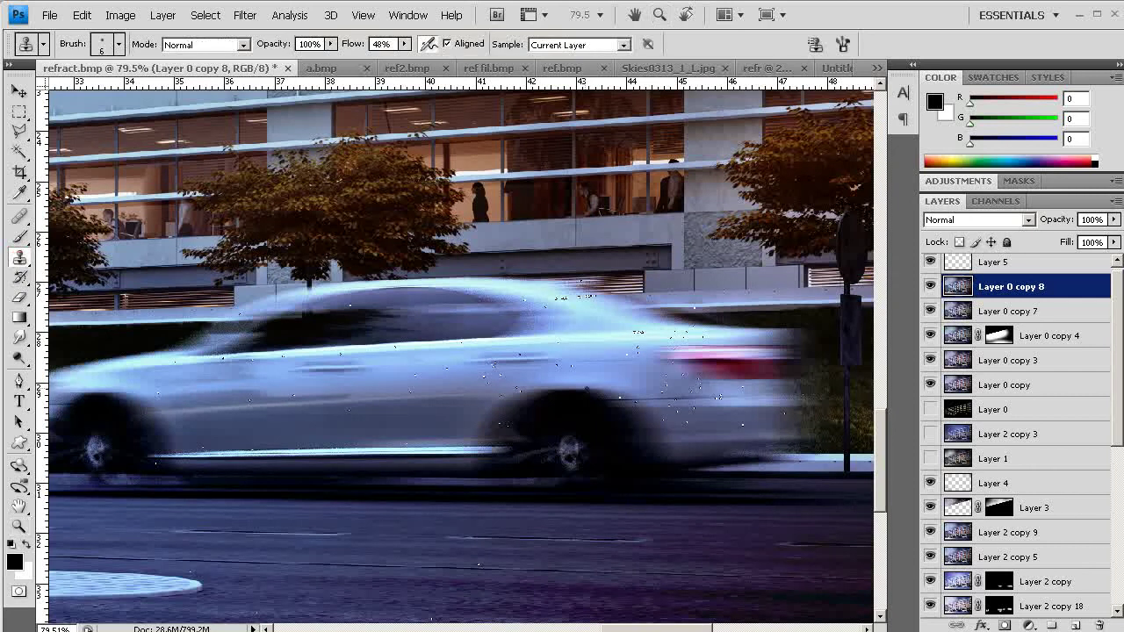
{"action": "key", "text": "bracketright"}
{"action": "key", "text": "bracketright"}
{"action": "key", "text": "bracketright"}
{"action": "key", "text": "bracketright"}
{"action": "key", "text": "bracketright"}
{"action": "key", "text": "bracketright"}
{"action": "key", "text": "bracketright"}
{"action": "key", "text": "bracketright"}
{"action": "key", "text": "bracketright"}
{"action": "key", "text": "bracketright"}
{"action": "key", "text": "bracketright"}
{"action": "key", "text": "bracketright"}
{"action": "key", "text": "bracketright"}
{"action": "key", "text": "bracketleft"}
{"action": "left_click", "coordinate": [476, 383], "text": "alt"}
{"action": "left_click", "coordinate": [482, 378]}
{"action": "left_click", "coordinate": [489, 366]}
{"action": "left_click", "coordinate": [488, 383]}
{"action": "left_click", "coordinate": [425, 388], "text": "alt"}
{"action": "left_click", "coordinate": [416, 379]}
{"action": "left_click", "coordinate": [415, 375]}
{"action": "left_click", "coordinate": [432, 368], "text": "alt"}
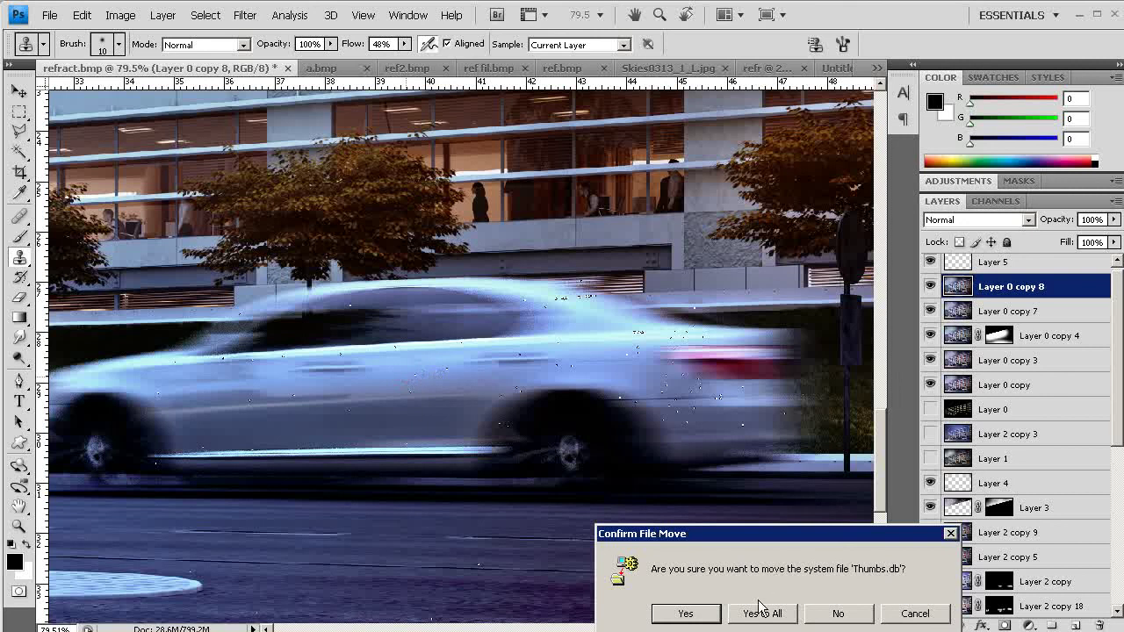
- Move the file-move prompt out of the way and clone out more specks along the larger car's side and rear body
{"action": "left_click_drag", "start_coordinate": [790, 533], "coordinate": [766, 619]}
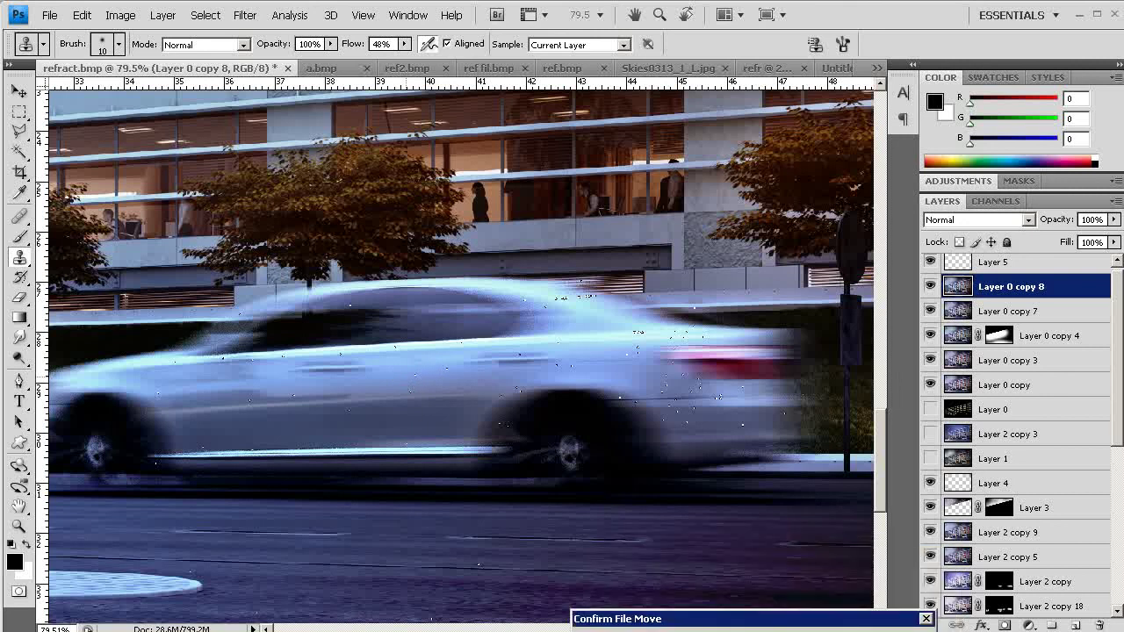
{"action": "left_click", "coordinate": [461, 386]}
{"action": "left_click", "coordinate": [406, 370], "text": "alt"}
{"action": "left_click", "coordinate": [414, 374]}
{"action": "left_click", "coordinate": [436, 372], "text": "alt"}
{"action": "left_click", "coordinate": [445, 370]}
{"action": "left_click_drag", "start_coordinate": [468, 387], "coordinate": [416, 373]}
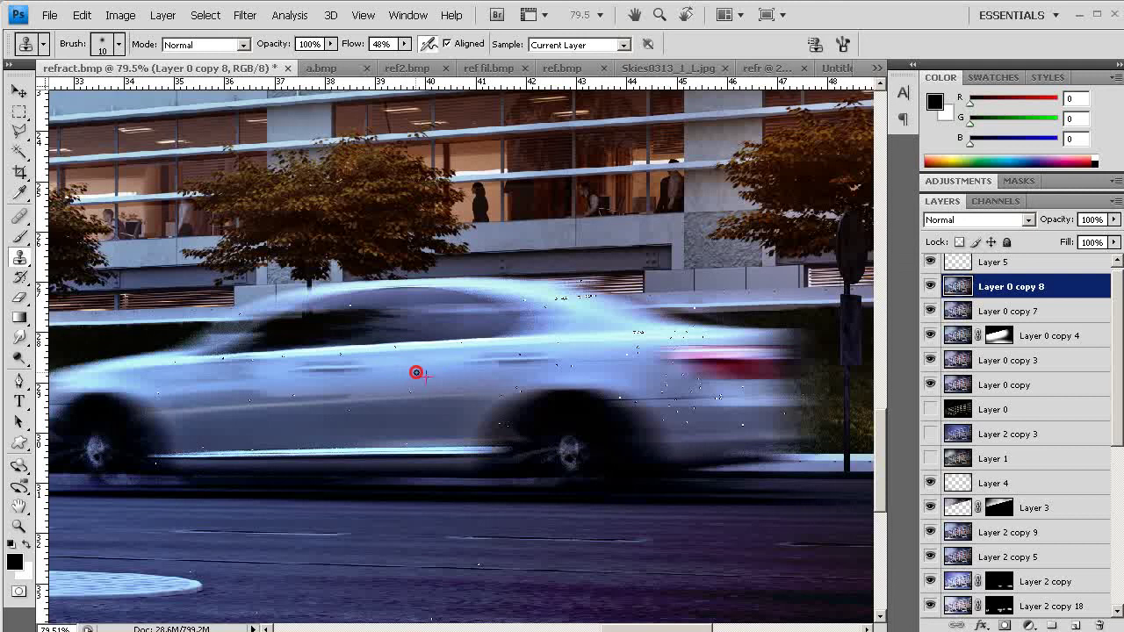
{"action": "left_click", "coordinate": [611, 355], "text": "alt"}
{"action": "left_click", "coordinate": [625, 354]}
- Examine the whole image, then look closely at the garden lamp on the grass behind the larger car
{"action": "key", "text": "z"}
{"action": "left_click", "coordinate": [597, 413], "text": "alt"}
{"action": "left_click", "coordinate": [595, 430], "text": "alt"}
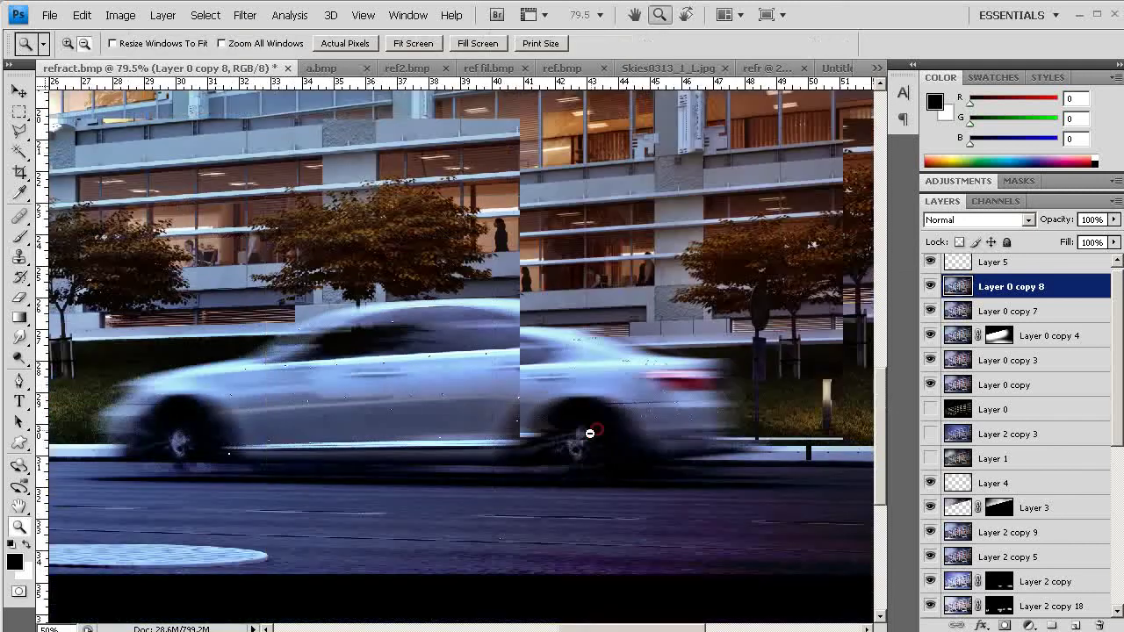
{"action": "left_click", "coordinate": [593, 431], "text": "alt"}
{"action": "left_click", "coordinate": [593, 431], "text": "alt"}
{"action": "left_click", "coordinate": [590, 439], "text": "alt"}
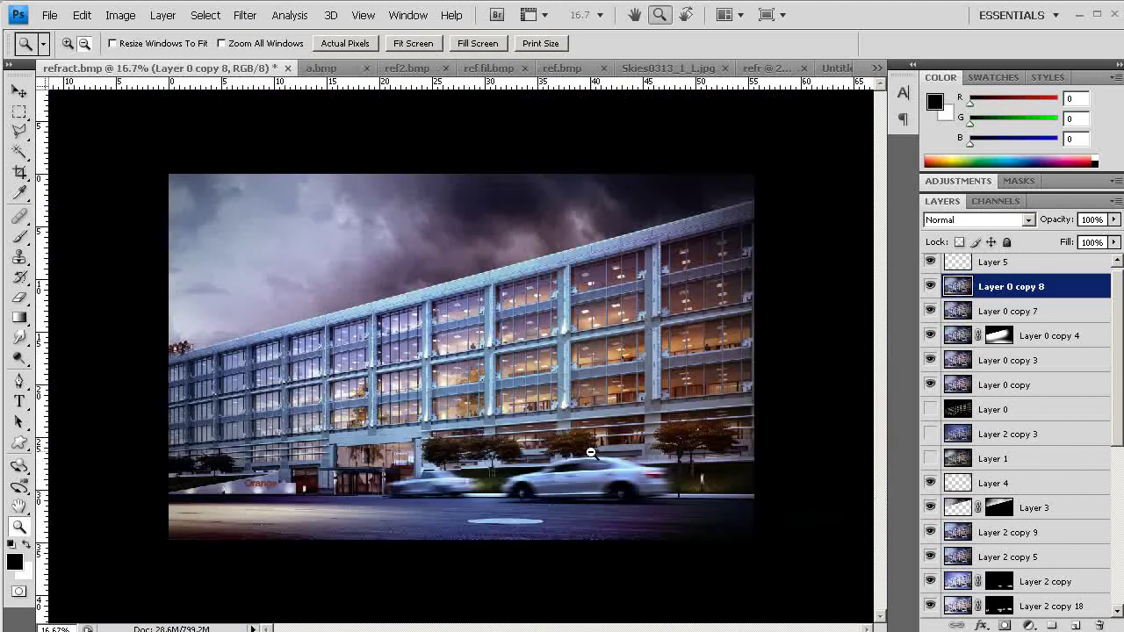
{"action": "left_click", "coordinate": [714, 501]}
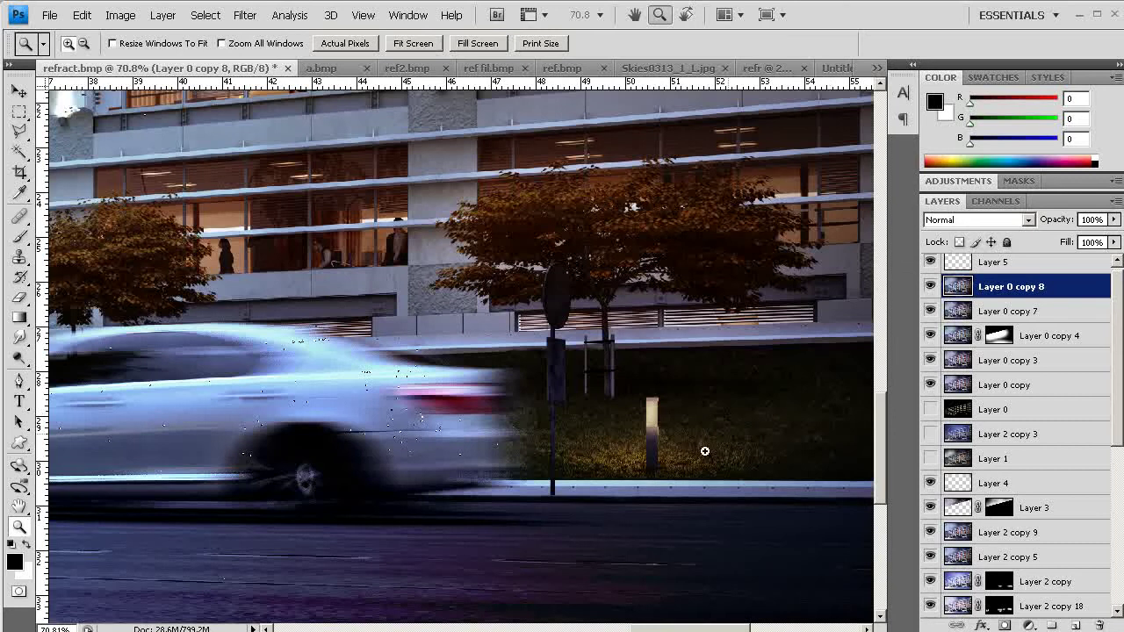
{"action": "left_click", "coordinate": [650, 466]}
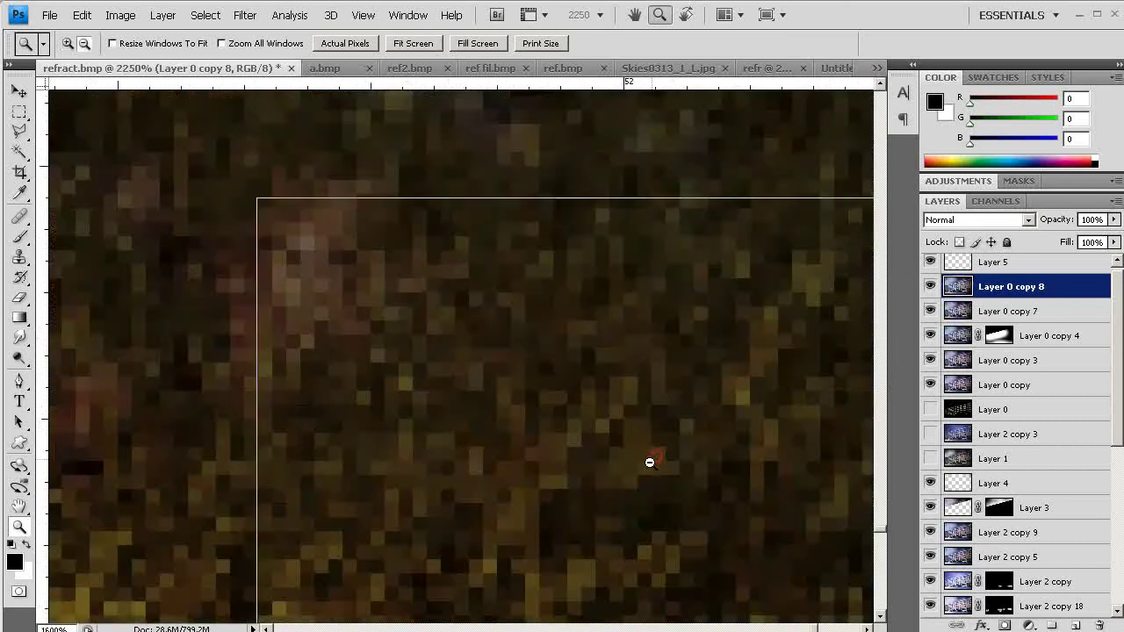
{"action": "left_click", "coordinate": [650, 464], "text": "alt"}
{"action": "left_click", "coordinate": [652, 465], "text": "alt"}
{"action": "left_click", "coordinate": [652, 469], "text": "alt"}
{"action": "left_click", "coordinate": [652, 474], "text": "alt"}
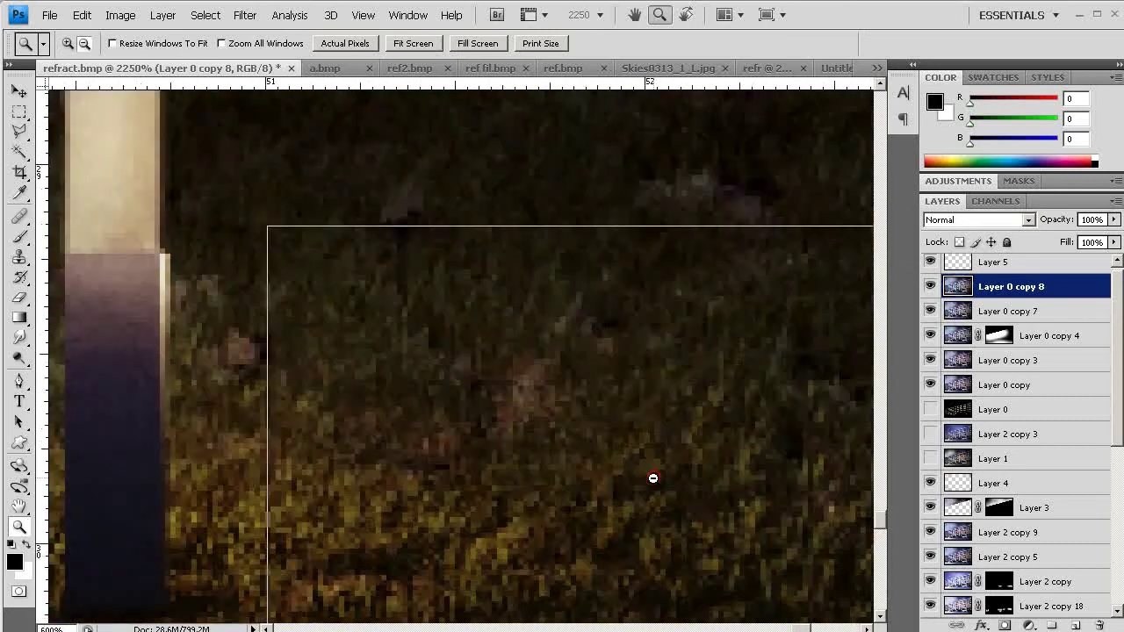
{"action": "left_click", "coordinate": [652, 478], "text": "alt"}
{"action": "left_click", "coordinate": [650, 478], "text": "alt"}
{"action": "left_click", "coordinate": [642, 477], "text": "alt"}
{"action": "left_click", "coordinate": [620, 476], "text": "alt"}
{"action": "left_click_drag", "start_coordinate": [508, 444], "coordinate": [542, 386]}
- Duplicate Layer 0 copy 8 and warm the duplicate with a midtone Color Balance of +31, 0, -19
{"action": "left_click_drag", "start_coordinate": [1039, 286], "coordinate": [1074, 624]}
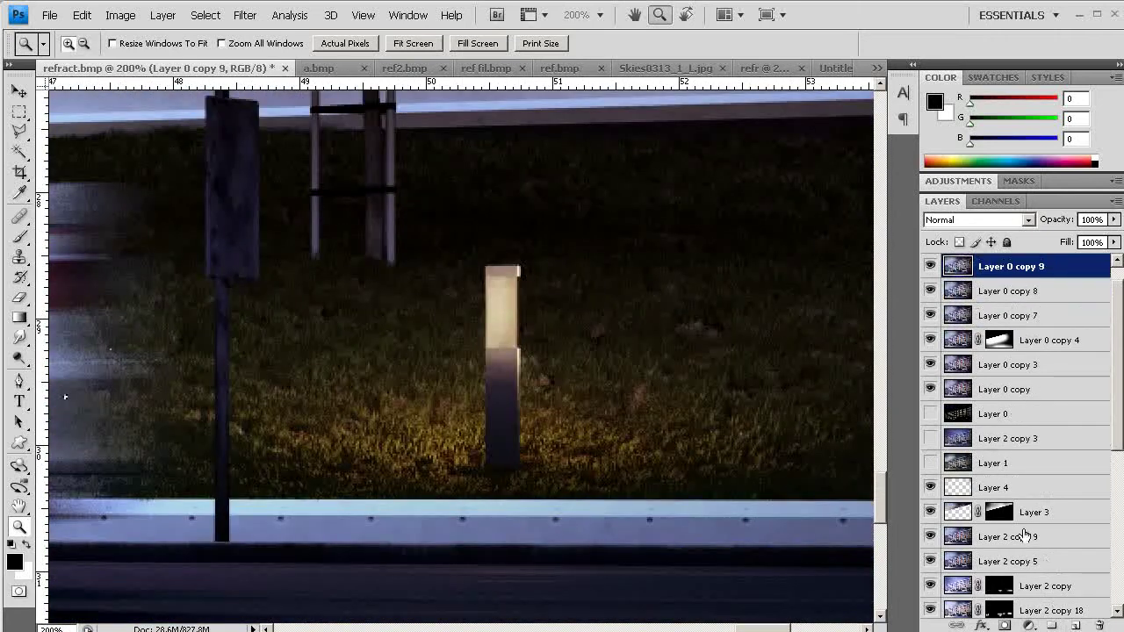
{"action": "key", "text": "ctrl+b"}
{"action": "left_click_drag", "start_coordinate": [609, 538], "coordinate": [589, 538]}
{"action": "left_click_drag", "start_coordinate": [606, 497], "coordinate": [633, 501]}
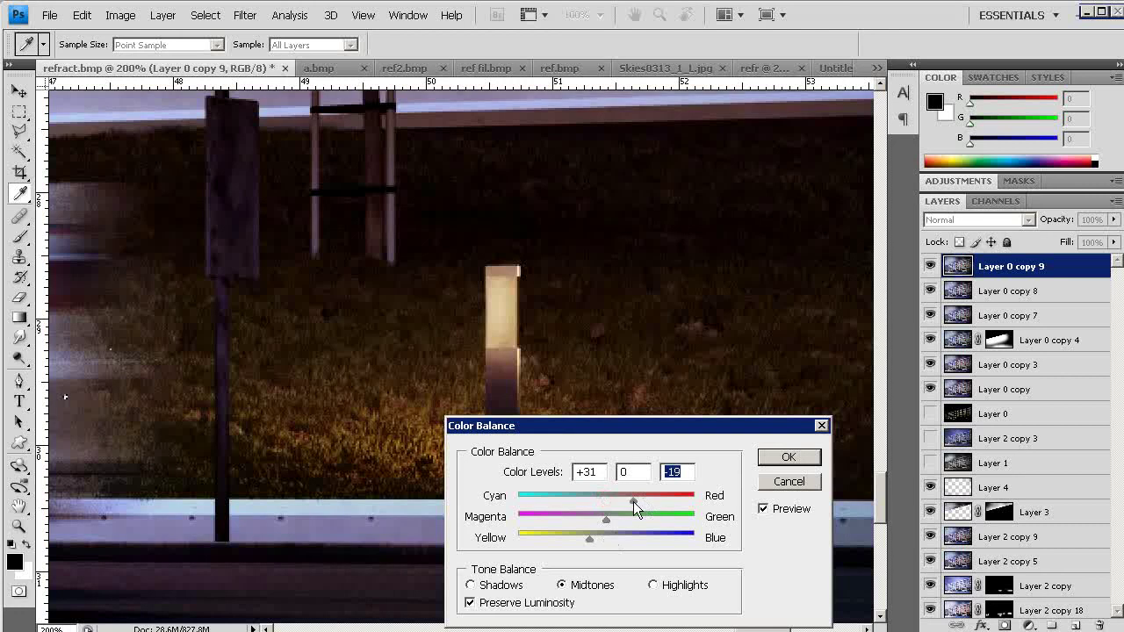
{"action": "left_click", "coordinate": [788, 457]}
- Brighten the warmed Layer 0 copy 9 by raising its Curves adjustment
{"action": "key", "text": "ctrl+m"}
{"action": "left_click_drag", "start_coordinate": [160, 235], "coordinate": [407, 221]}
{"action": "left_click_drag", "start_coordinate": [246, 397], "coordinate": [260, 348]}
{"action": "left_click", "coordinate": [458, 246]}
- Add a layer mask to Layer 0 copy 9 and invert it to black to hide the warm version
{"action": "left_click_drag", "start_coordinate": [433, 374], "coordinate": [514, 367]}
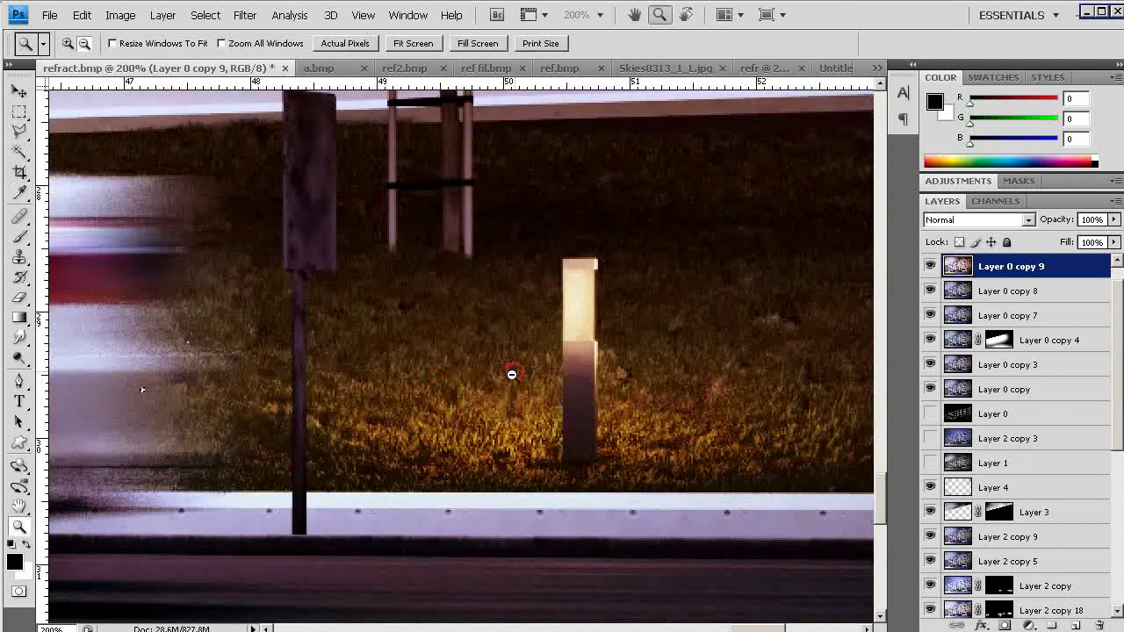
{"action": "left_click", "coordinate": [514, 381], "text": "alt"}
{"action": "left_click", "coordinate": [525, 418], "text": "alt"}
{"action": "left_click", "coordinate": [525, 418], "text": "alt"}
{"action": "left_click", "coordinate": [526, 419], "text": "alt"}
{"action": "left_click_drag", "start_coordinate": [347, 441], "coordinate": [650, 524]}
{"action": "left_click", "coordinate": [1004, 624]}
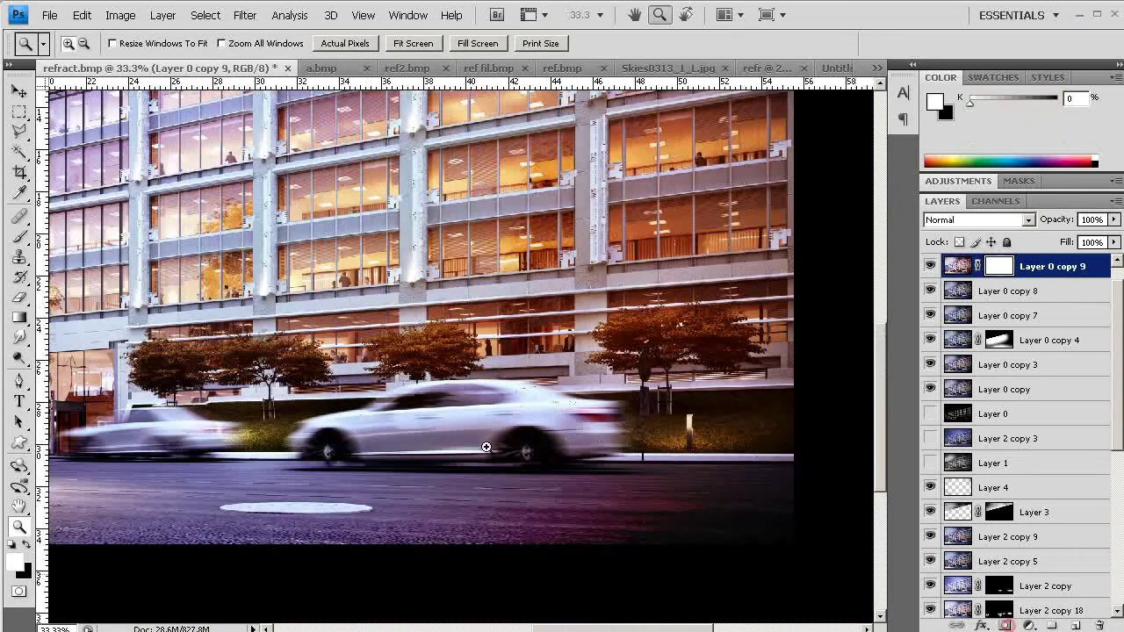
{"action": "key", "text": "v"}
{"action": "key", "text": "ctrl+i"}
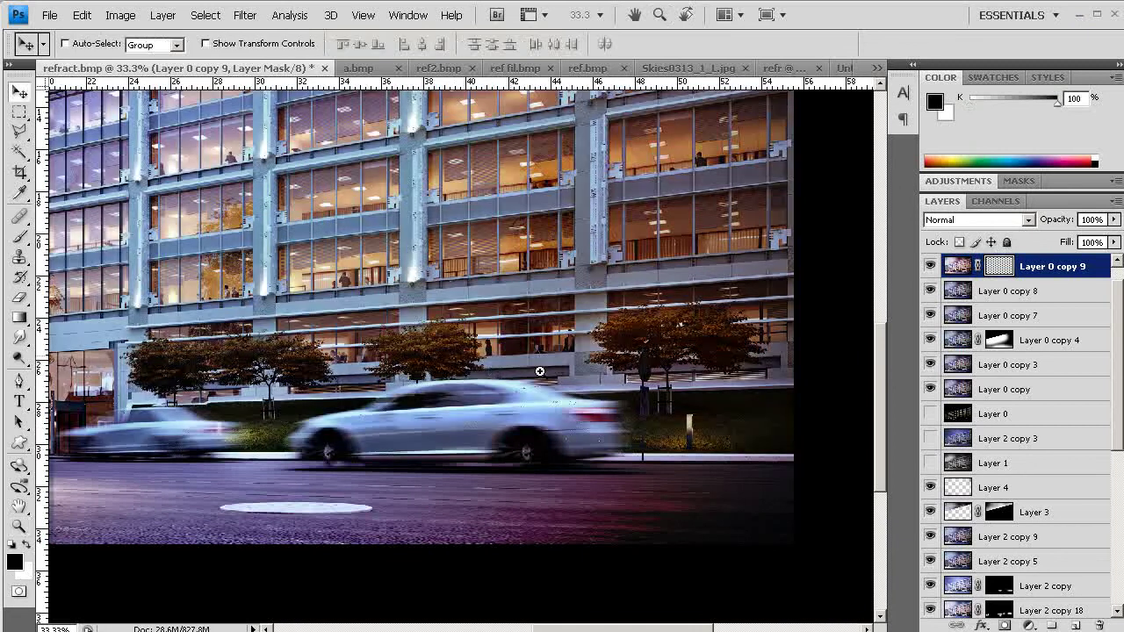
- Paint white on the mask with a 300-pixel brush over the grass around the garden lamp behind the larger car
{"action": "left_click_drag", "start_coordinate": [431, 310], "coordinate": [774, 526]}
{"action": "left_click_drag", "start_coordinate": [666, 470], "coordinate": [602, 532]}
{"action": "key", "text": "b"}
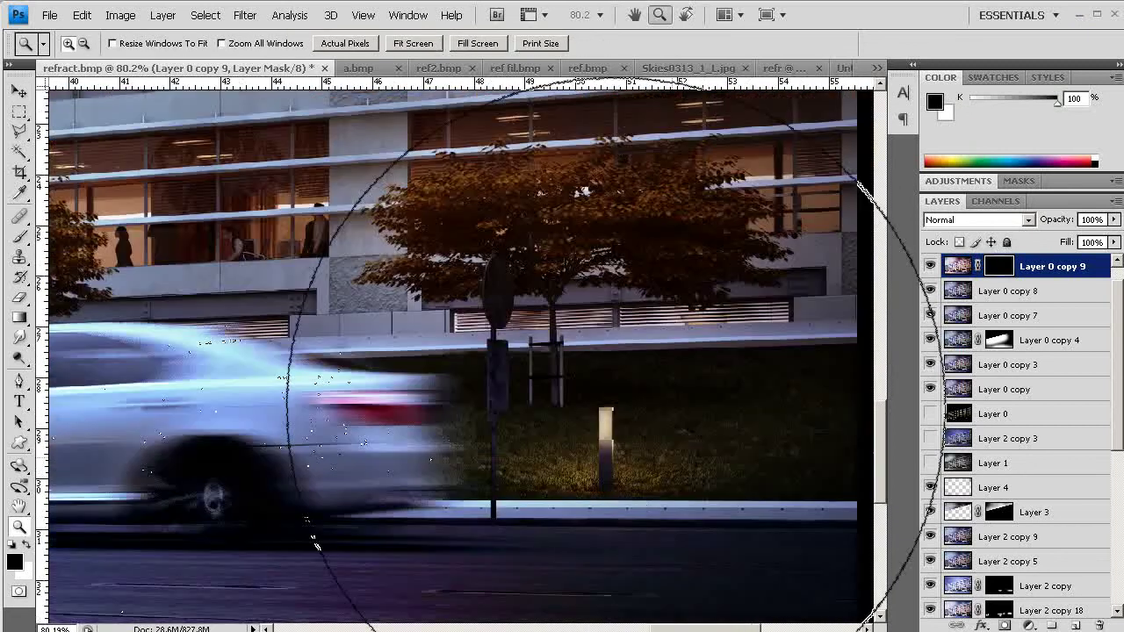
{"action": "key", "text": "bracketleft"}
{"action": "key", "text": "bracketleft"}
{"action": "key", "text": "bracketleft"}
{"action": "key", "text": "bracketleft"}
{"action": "key", "text": "bracketleft"}
{"action": "key", "text": "bracketleft"}
{"action": "key", "text": "bracketleft"}
{"action": "key", "text": "bracketleft"}
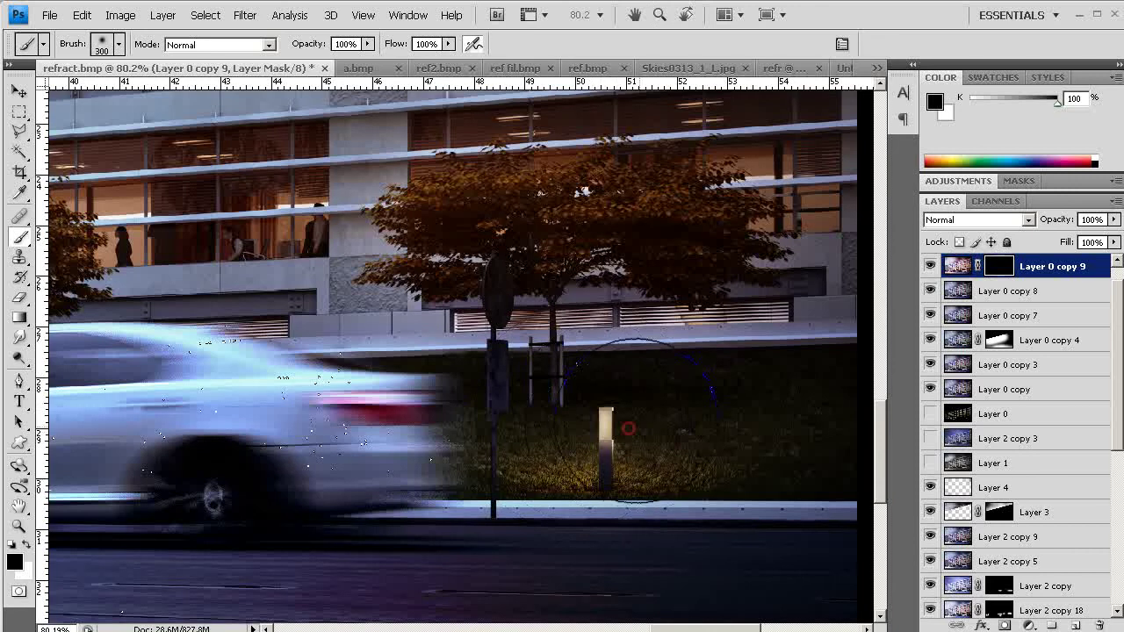
{"action": "key", "text": "x"}
{"action": "mouse_move", "coordinate": [579, 435]}
{"action": "left_mouse_down"}
{"action": "mouse_move", "coordinate": [605, 451]}
{"action": "mouse_move", "coordinate": [673, 416]}
{"action": "mouse_move", "coordinate": [640, 439]}
{"action": "mouse_move", "coordinate": [477, 451]}
{"action": "left_mouse_up"}
{"action": "left_click_drag", "start_coordinate": [677, 462], "coordinate": [744, 446]}
- Paint white on the mask over the lit grass between the two cars
{"action": "key", "text": "space"}
{"action": "mouse_move", "coordinate": [358, 478]}
{"action": "left_mouse_down"}
{"action": "mouse_move", "coordinate": [891, 486]}
{"action": "mouse_move", "coordinate": [785, 461]}
{"action": "left_mouse_up"}
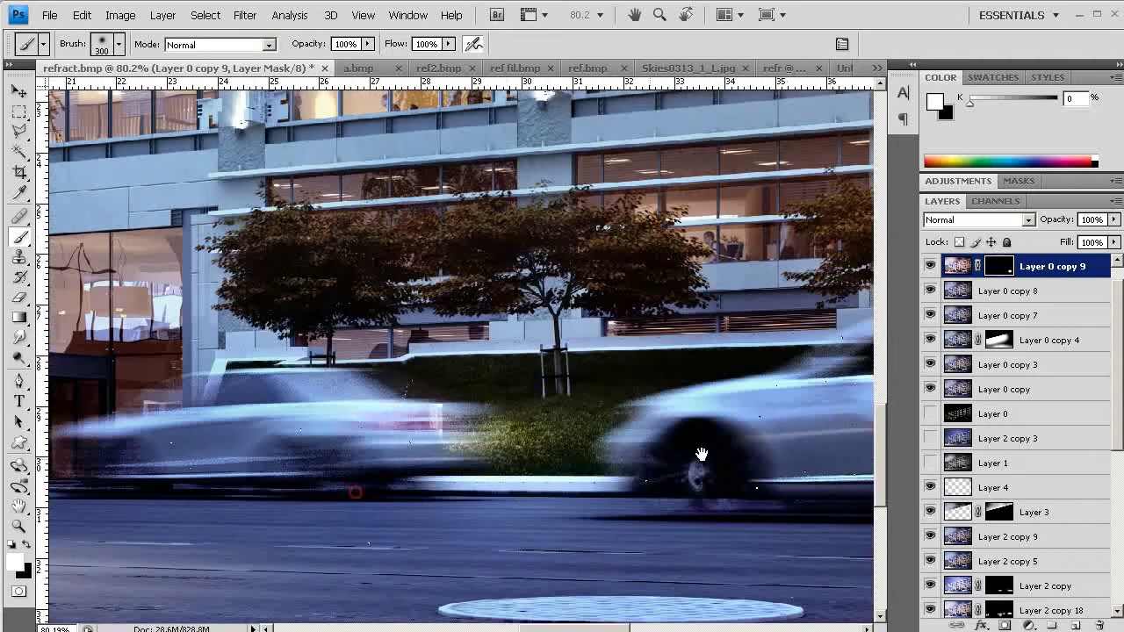
{"action": "left_click_drag", "start_coordinate": [487, 443], "coordinate": [530, 449]}
- Reduce the brush to 175 pixels and paint white on the mask over the lamps near the Orange sign wall
{"action": "key", "text": "space"}
{"action": "left_click_drag", "start_coordinate": [304, 469], "coordinate": [763, 451]}
{"action": "left_click_drag", "start_coordinate": [344, 448], "coordinate": [744, 431]}
{"action": "left_click_drag", "start_coordinate": [396, 427], "coordinate": [592, 426]}
{"action": "key", "text": "bracketleft"}
{"action": "key", "text": "bracketleft"}
{"action": "key", "text": "bracketleft"}
{"action": "left_click_drag", "start_coordinate": [704, 432], "coordinate": [685, 439]}
{"action": "mouse_move", "coordinate": [321, 434]}
{"action": "left_mouse_down"}
{"action": "mouse_move", "coordinate": [470, 434]}
{"action": "mouse_move", "coordinate": [343, 430]}
{"action": "left_mouse_up"}
{"action": "key", "text": "space"}
{"action": "left_click_drag", "start_coordinate": [255, 447], "coordinate": [762, 450]}
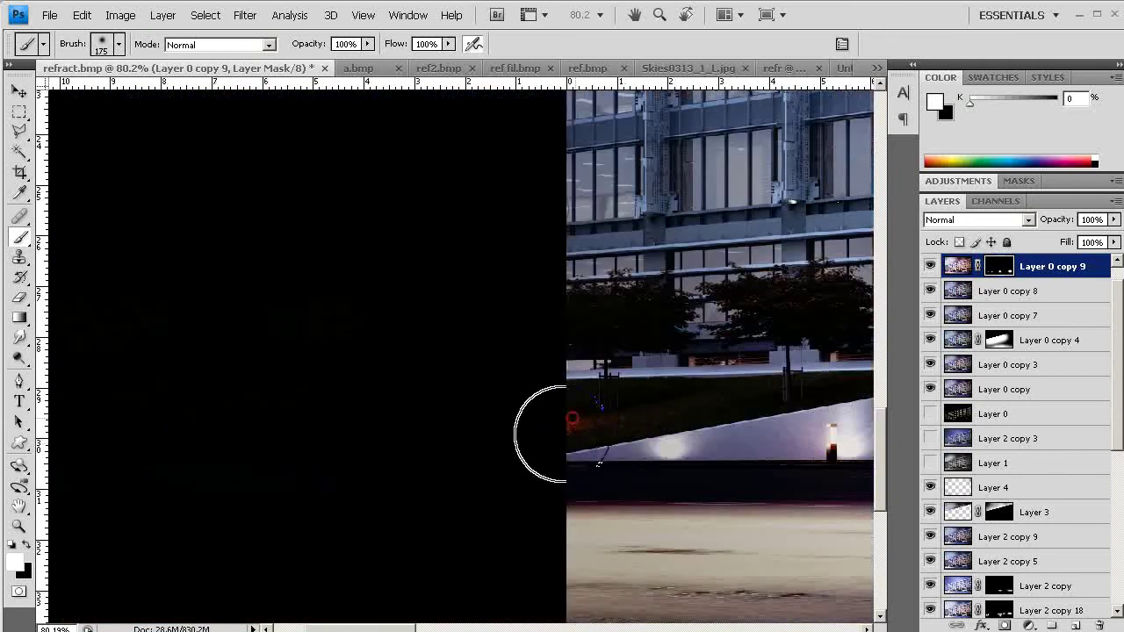
{"action": "left_click_drag", "start_coordinate": [571, 413], "coordinate": [274, 441]}
{"action": "mouse_move", "coordinate": [720, 446]}
{"action": "left_mouse_down"}
{"action": "mouse_move", "coordinate": [459, 422]}
{"action": "mouse_move", "coordinate": [322, 436]}
{"action": "mouse_move", "coordinate": [320, 426]}
{"action": "mouse_move", "coordinate": [452, 426]}
{"action": "left_mouse_up"}
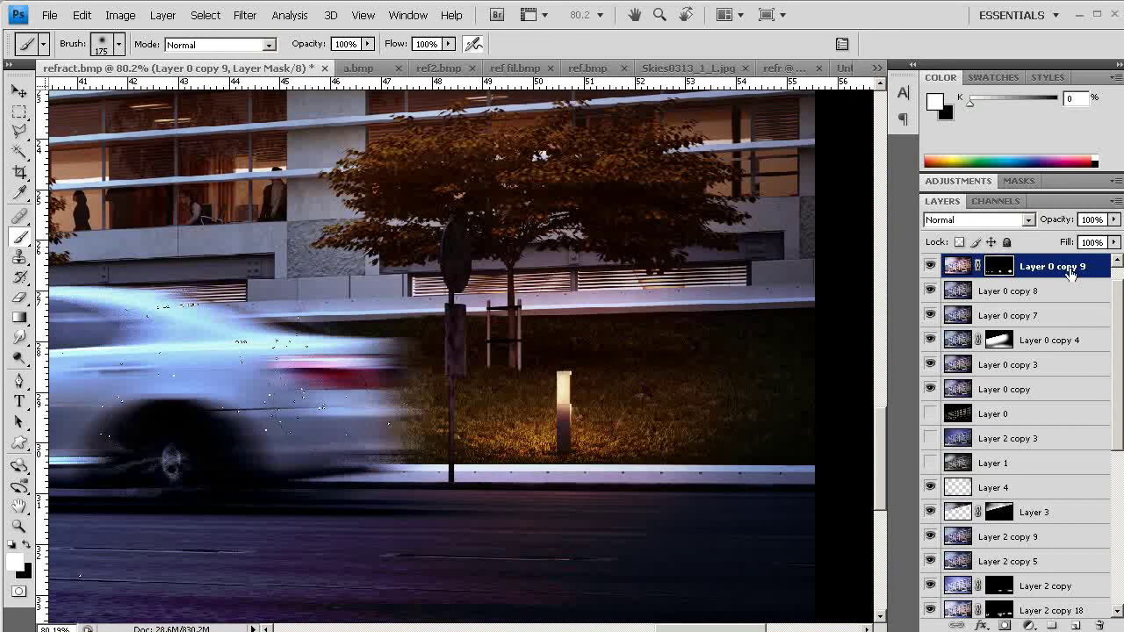
- Duplicate Layer 0 copy 9 and Layer 0 copy 8, merge the duplicates, and make a further copy of the merged layer
{"action": "left_click", "coordinate": [1010, 290], "text": "ctrl"}
{"action": "key", "text": "ctrl+j"}
{"action": "key", "text": "ctrl+e"}
{"action": "key", "text": "ctrl+j"}
{"action": "key", "text": "v"}
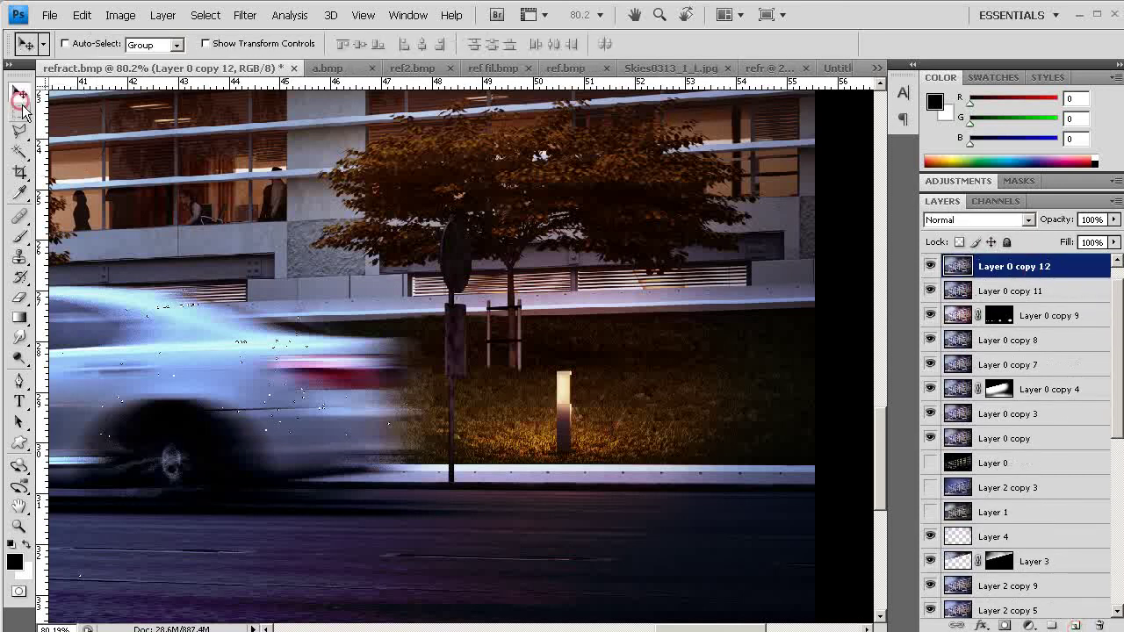
- Draw an elliptical selection around the garden lamp behind the larger car and feather it by 25 pixels
{"action": "left_click", "coordinate": [20, 113]}
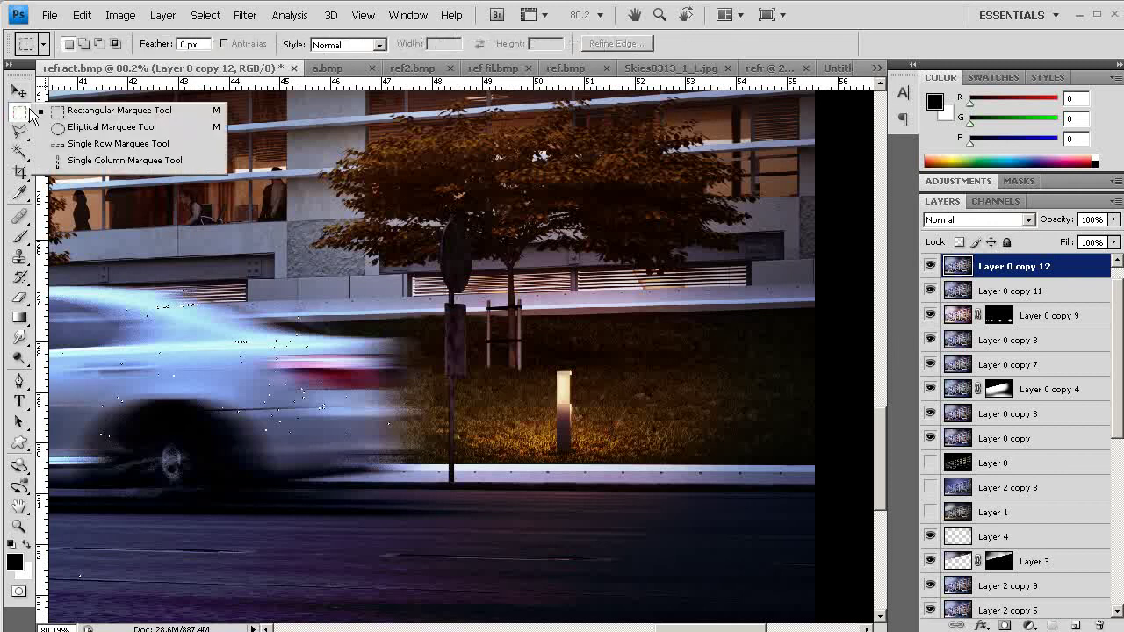
{"action": "left_click", "coordinate": [79, 126]}
{"action": "left_click_drag", "start_coordinate": [485, 317], "coordinate": [658, 458]}
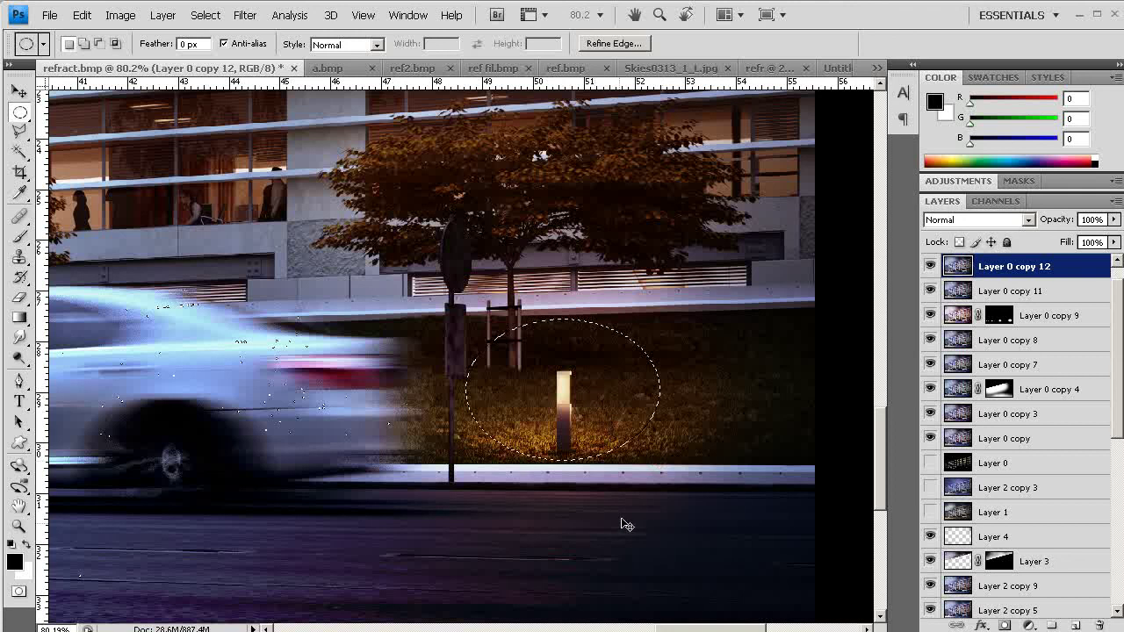
{"action": "key", "text": "shift+F6"}
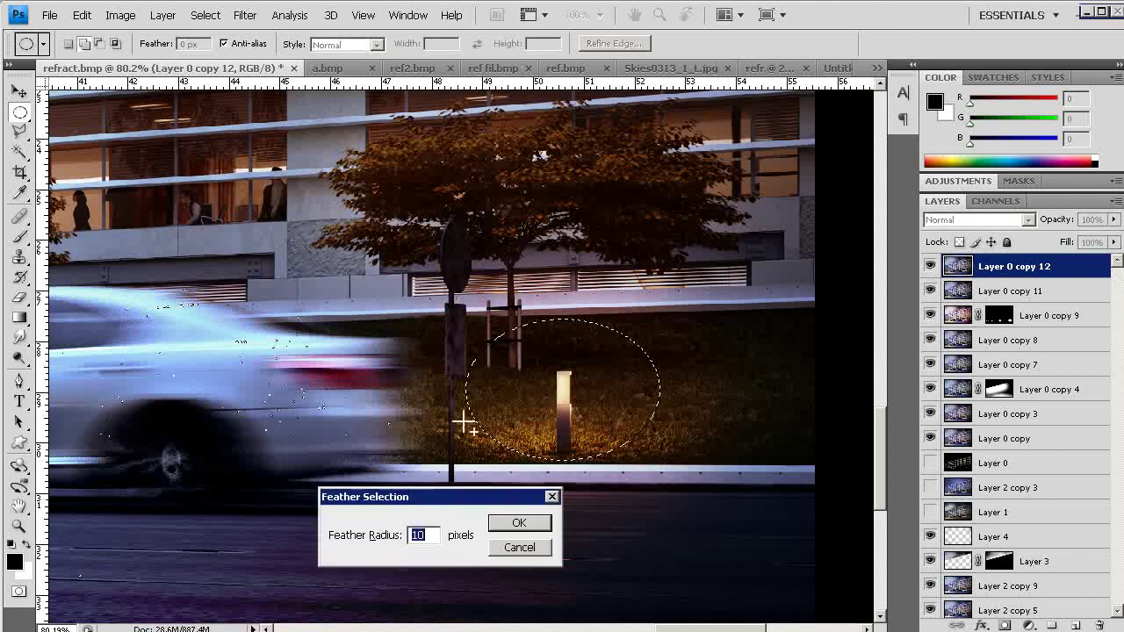
{"action": "type", "text": "25"}
{"action": "key", "text": "Return"}
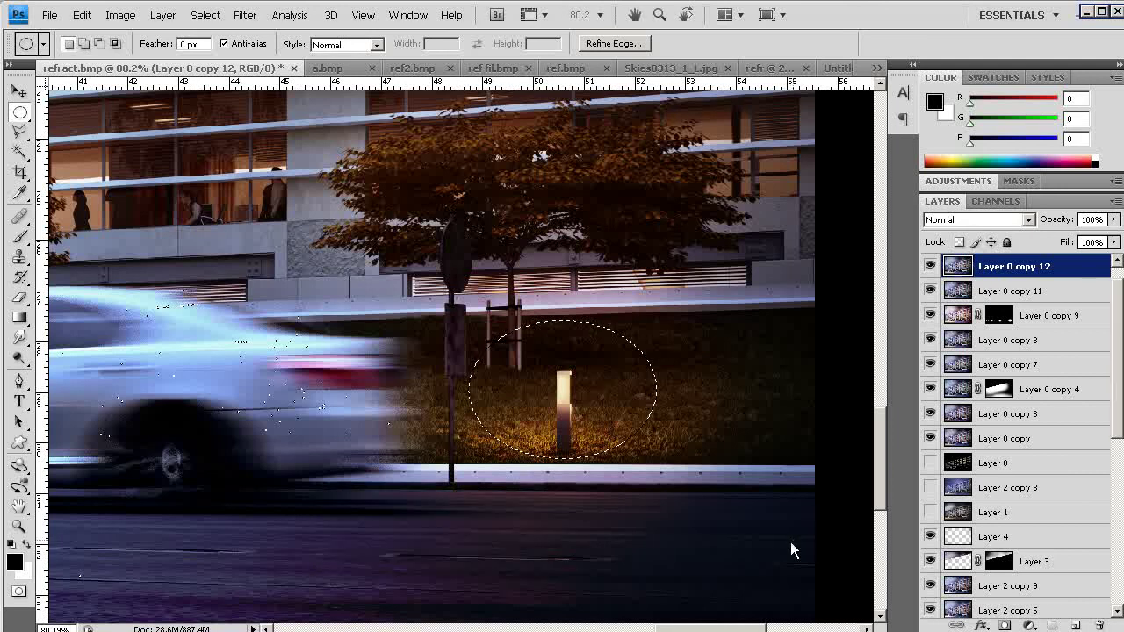
- Brighten the selected garden lamp area with a Curves point at input 73, output 158, and deselect
{"action": "key", "text": "ctrl+m"}
{"action": "left_click_drag", "start_coordinate": [246, 401], "coordinate": [209, 373]}
{"action": "left_click", "coordinate": [432, 248]}
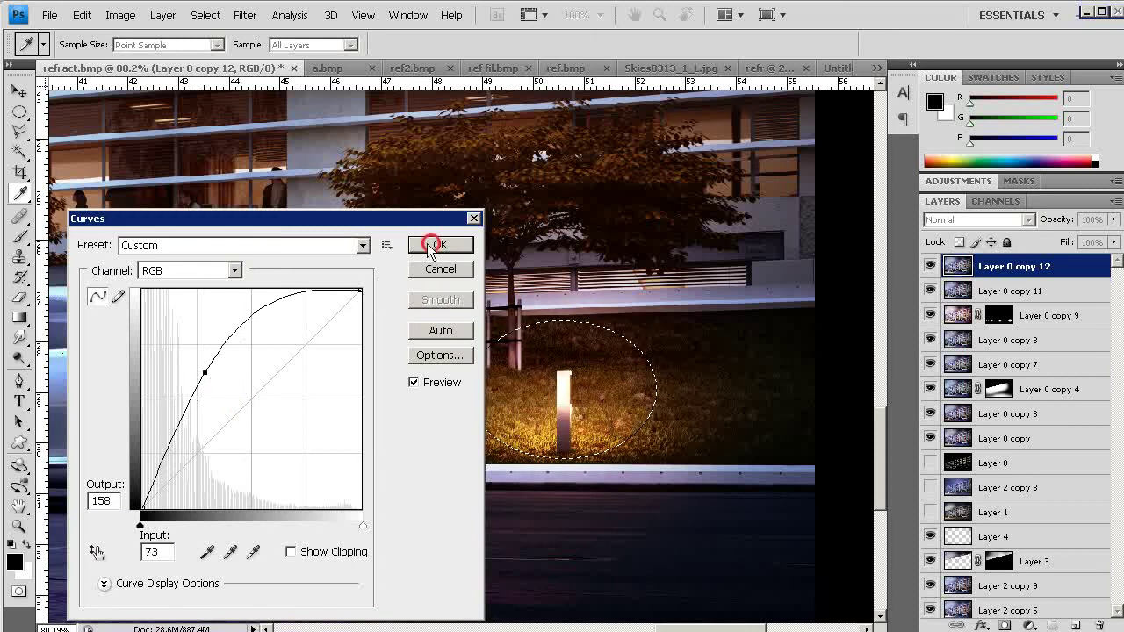
{"action": "key", "text": "ctrl+d"}
{"action": "left_click_drag", "start_coordinate": [466, 424], "coordinate": [545, 409]}
{"action": "left_click_drag", "start_coordinate": [688, 438], "coordinate": [604, 445]}
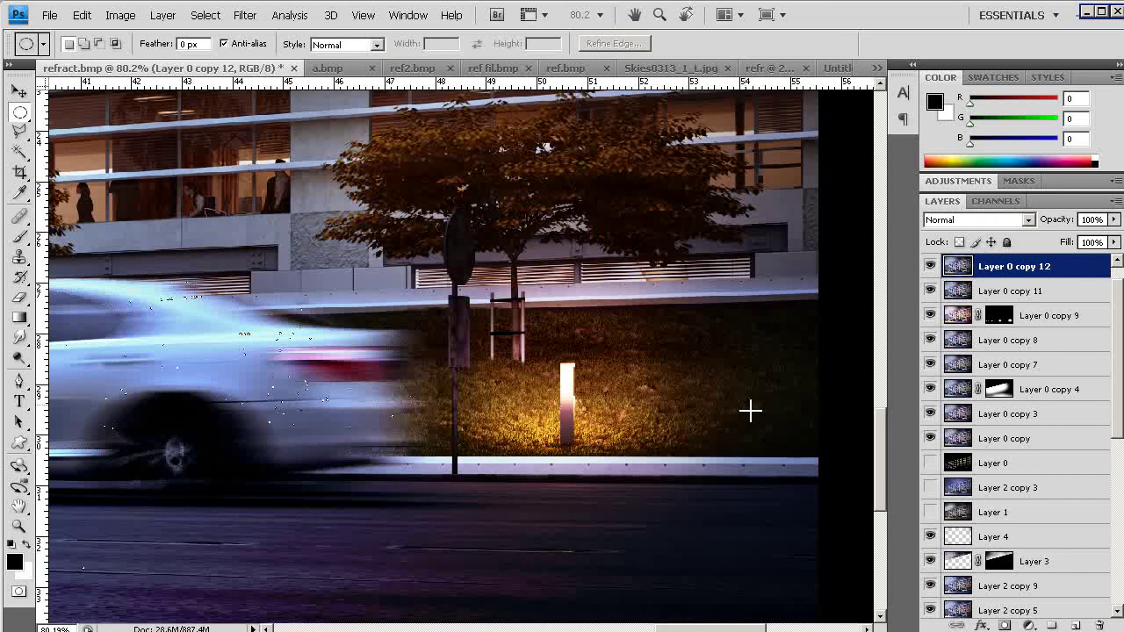
- Sample a warm brown from the area around the garden lamp as the background colour
{"action": "key", "text": "z"}
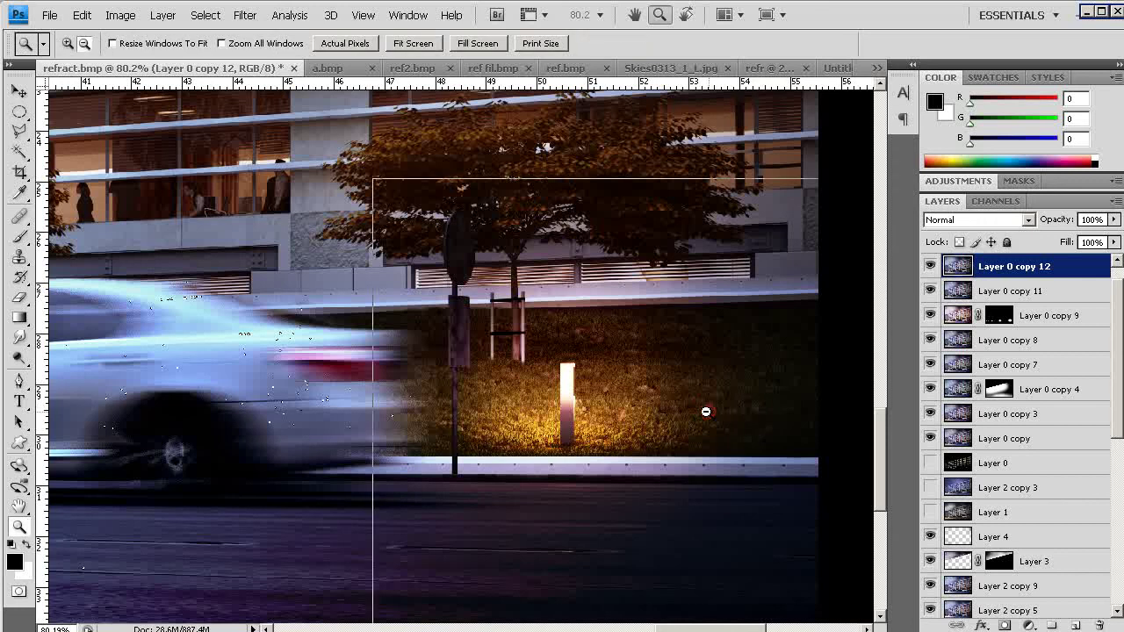
{"action": "left_click", "coordinate": [710, 420], "text": "alt"}
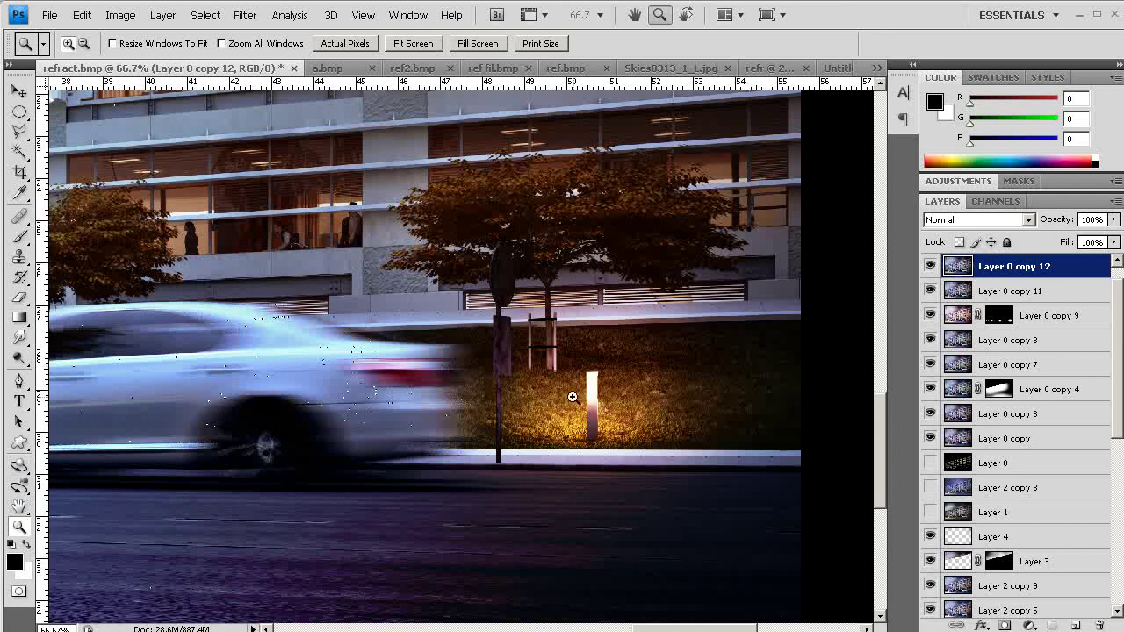
{"action": "key", "text": "i"}
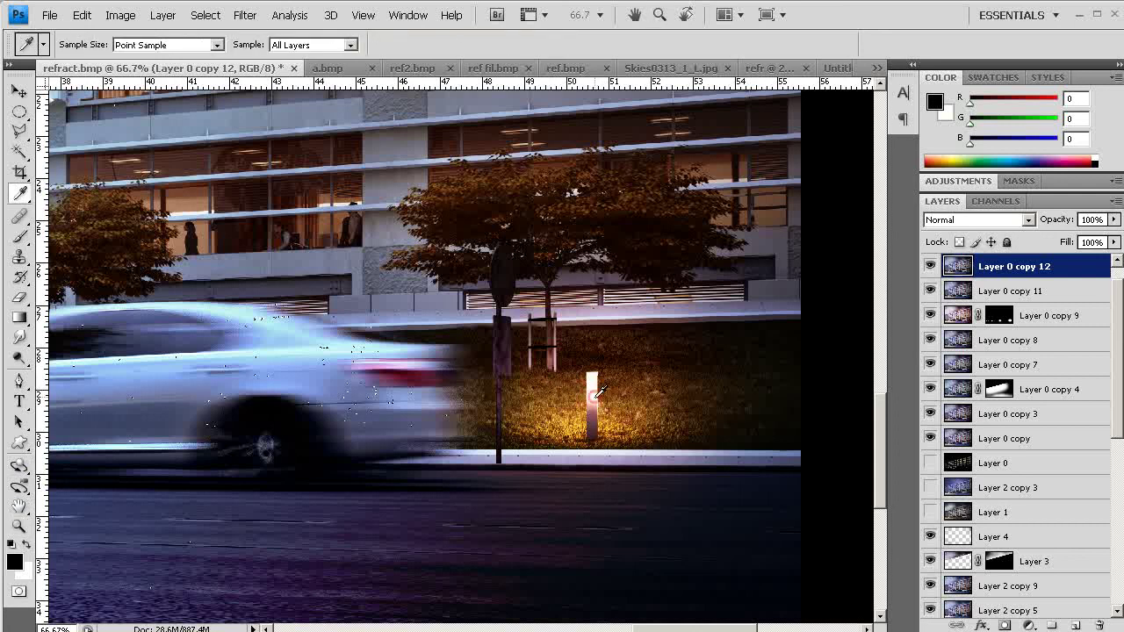
{"action": "left_click", "coordinate": [617, 408], "text": "alt"}
{"action": "left_click", "coordinate": [592, 401], "text": "alt"}
{"action": "left_click", "coordinate": [565, 397], "text": "alt"}
{"action": "left_click_drag", "start_coordinate": [595, 384], "coordinate": [596, 395]}
{"action": "left_click", "coordinate": [606, 391], "text": "alt"}
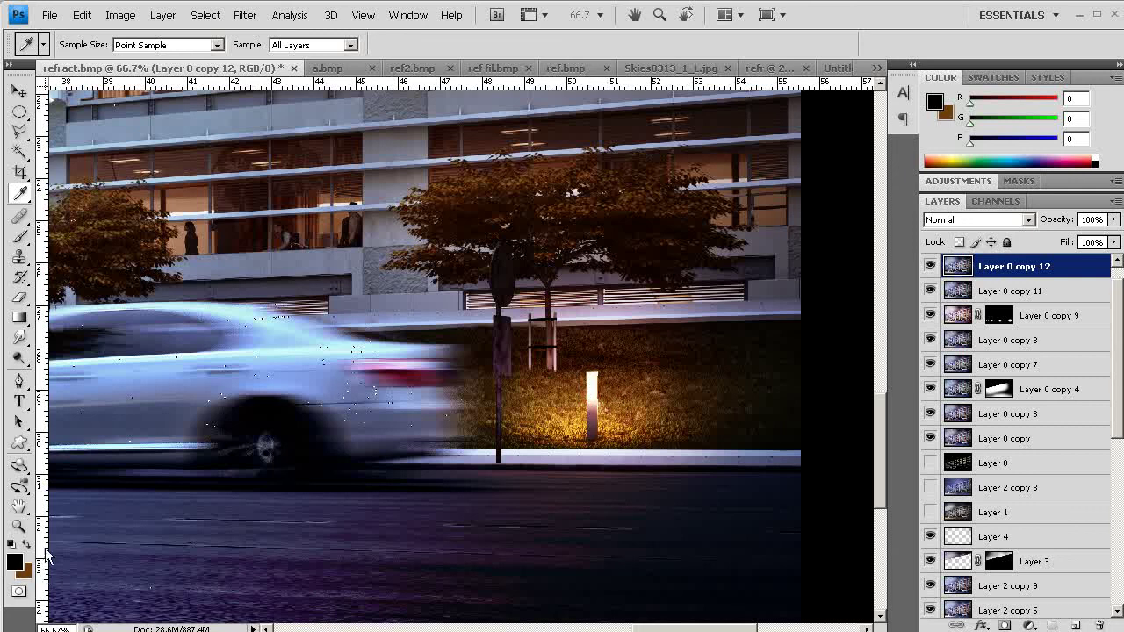
- Swap the foreground and background colours and set the foreground to orange ee8321
{"action": "key", "text": "x"}
{"action": "left_click", "coordinate": [14, 561]}
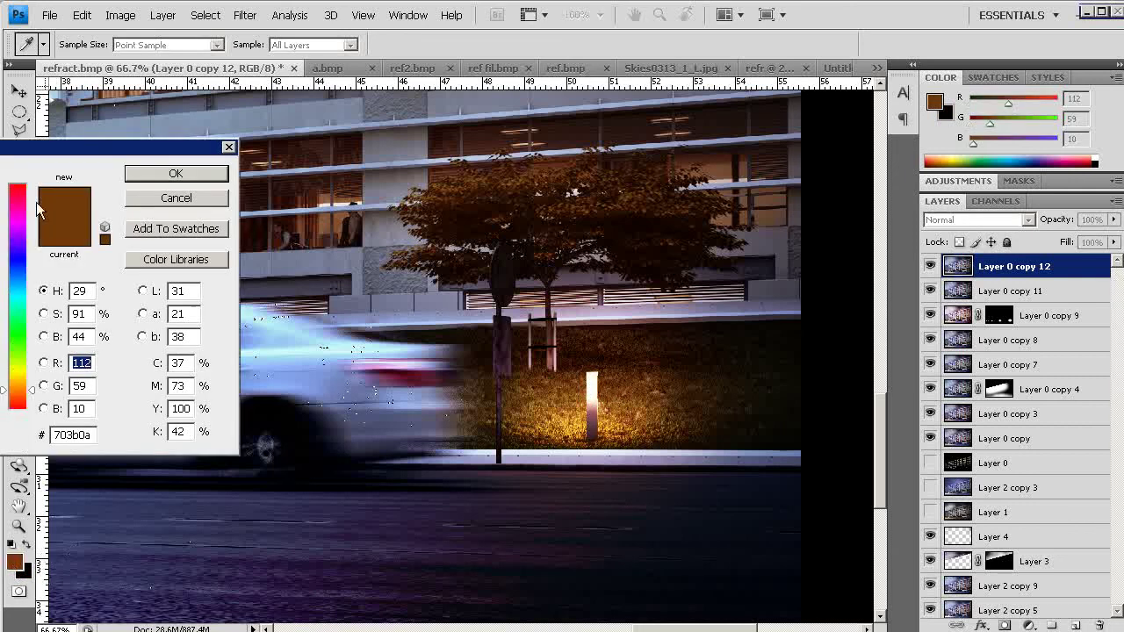
{"action": "left_click_drag", "start_coordinate": [136, 151], "coordinate": [251, 158]}
{"action": "left_click", "coordinate": [81, 206]}
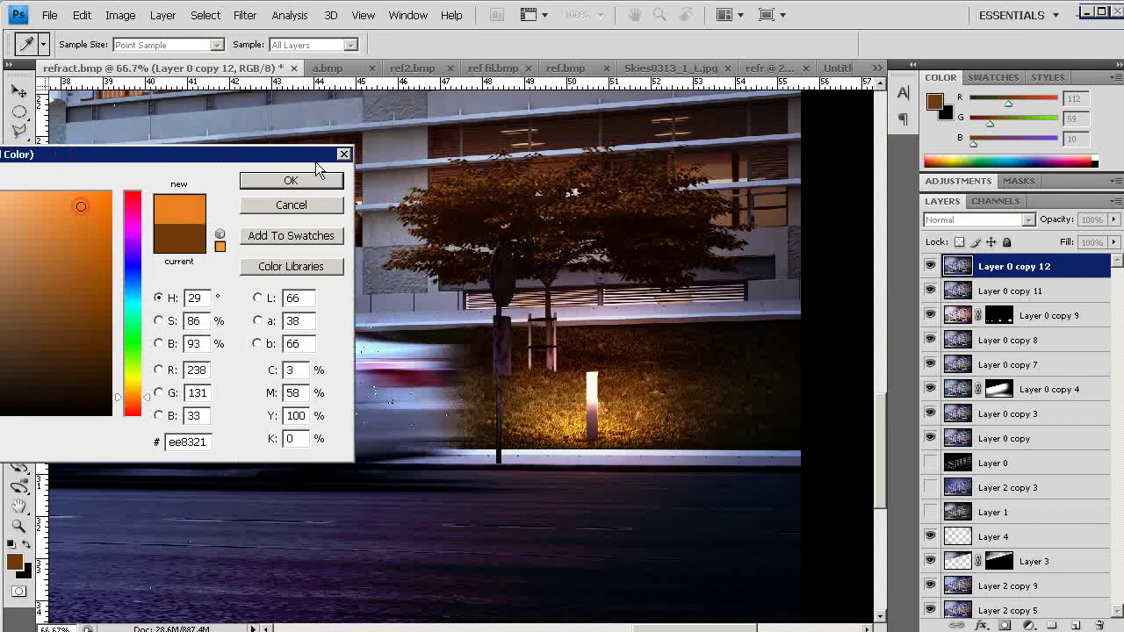
{"action": "left_click", "coordinate": [298, 181]}
- Draw a 1 px horizontal orange line across the car and garden lamp, and move it over the lamp's upper part
{"action": "left_click_drag", "start_coordinate": [21, 446], "coordinate": [68, 505]}
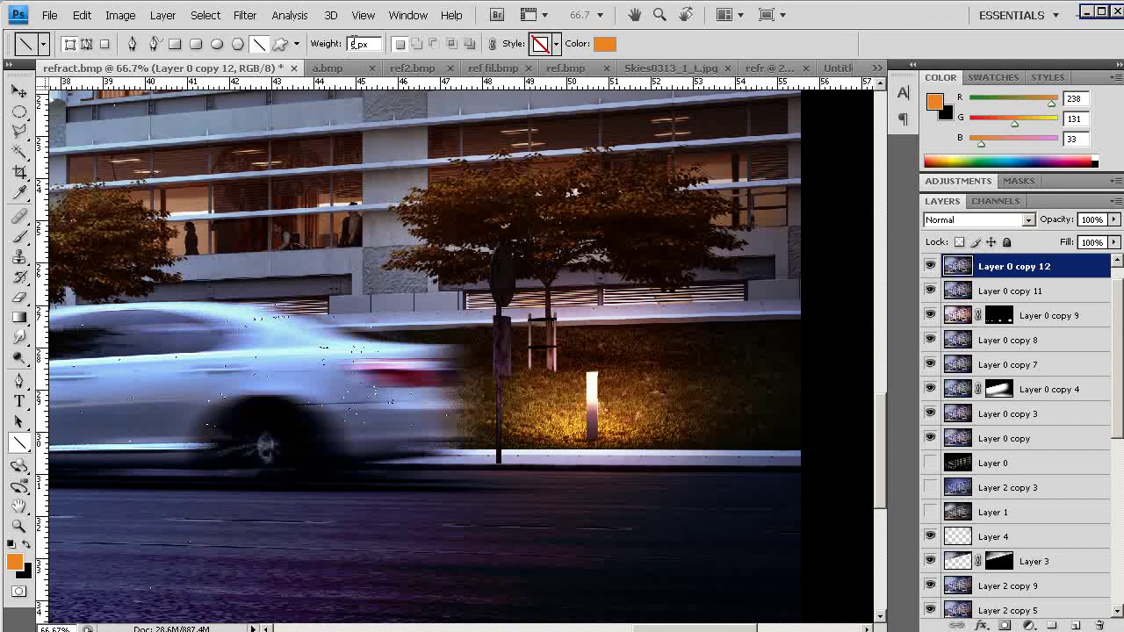
{"action": "type", "text": "1"}
{"action": "left_click_drag", "start_coordinate": [846, 396], "coordinate": [168, 396]}
{"action": "left_click_drag", "start_coordinate": [101, 395], "coordinate": [101, 396]}
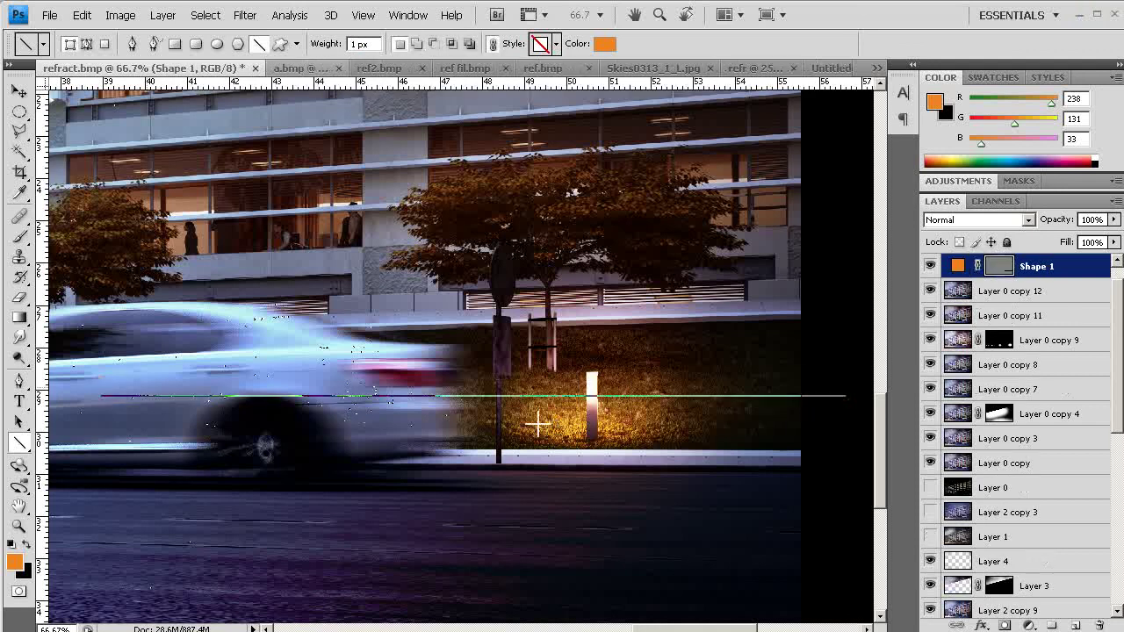
{"action": "key", "text": "v"}
{"action": "left_click_drag", "start_coordinate": [531, 400], "coordinate": [630, 391]}
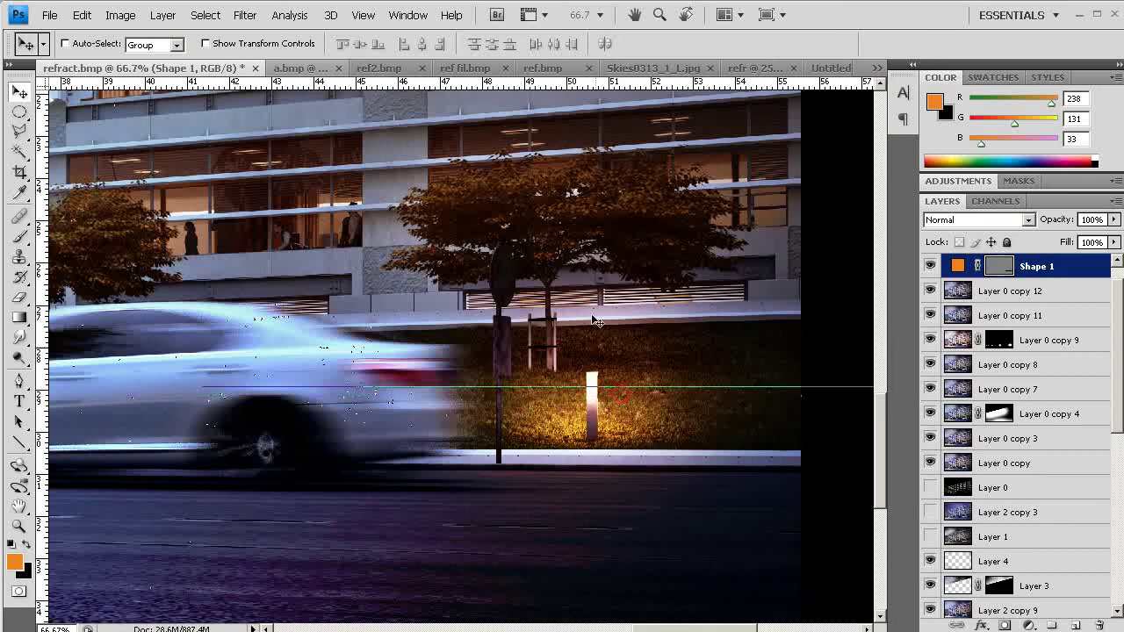
- Rasterize the orange line's shape layer
{"action": "key", "text": "l"}
{"action": "right_click", "coordinate": [571, 346]}
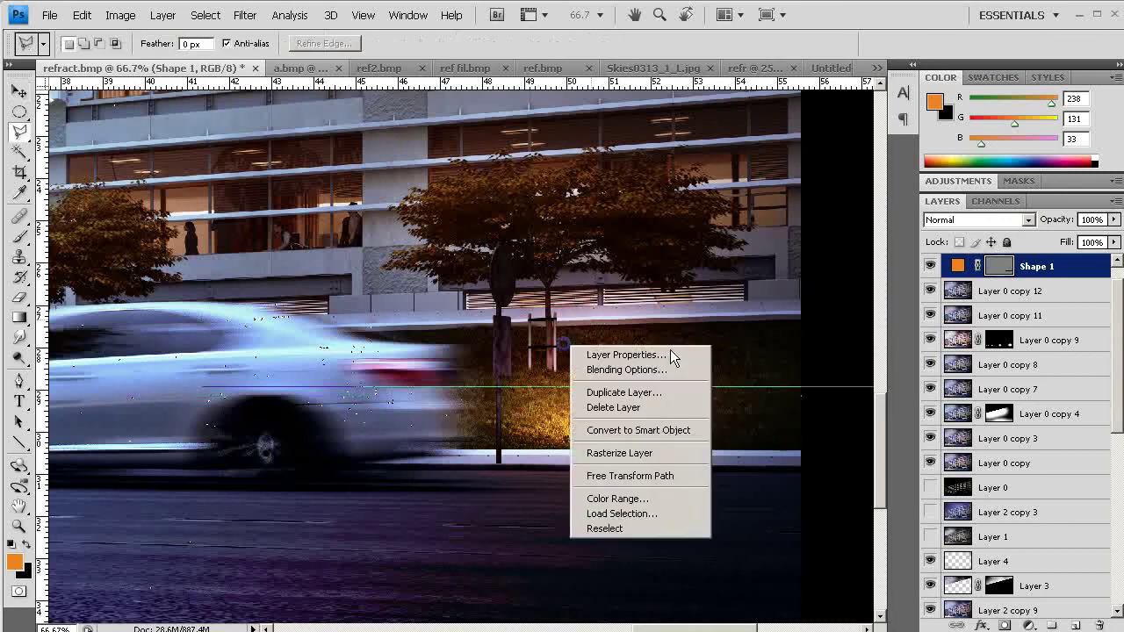
{"action": "left_click", "coordinate": [629, 455]}
{"action": "key", "text": "z"}
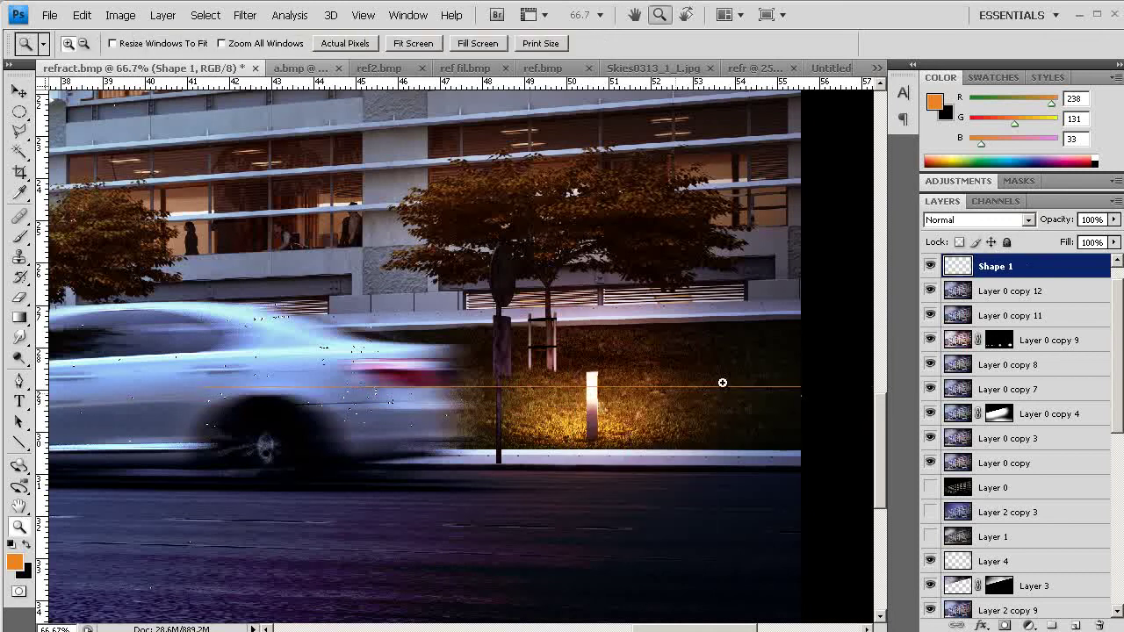
- Enlarge the eraser to 250 pixels and softly erase both ends of the orange line
{"action": "left_click_drag", "start_coordinate": [781, 338], "coordinate": [695, 539]}
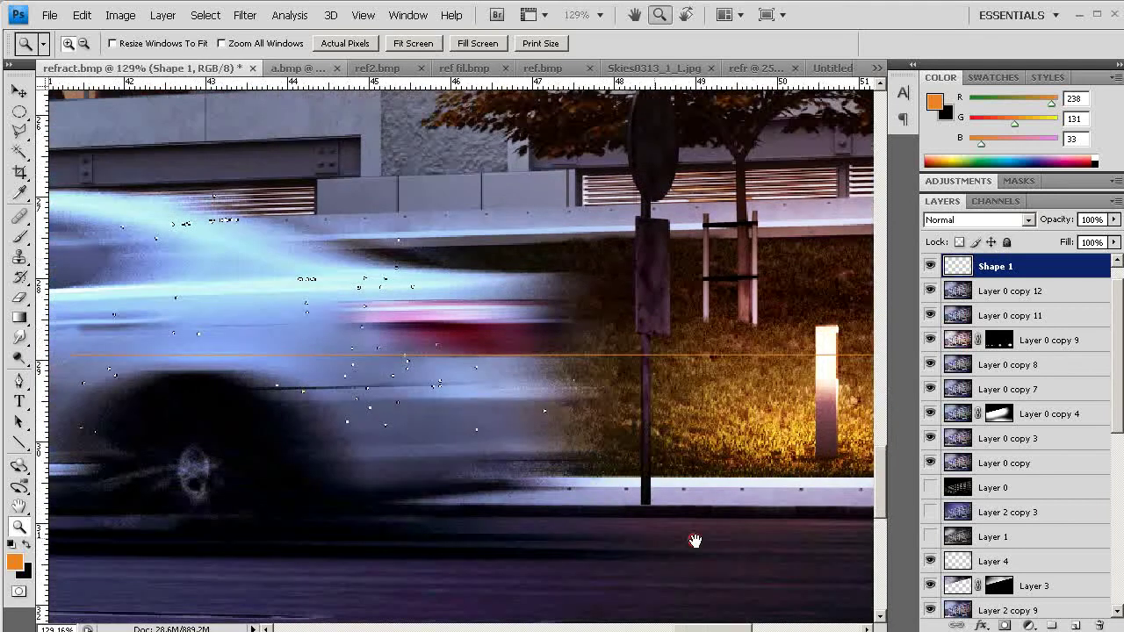
{"action": "left_click_drag", "start_coordinate": [461, 469], "coordinate": [671, 474]}
{"action": "key", "text": "e"}
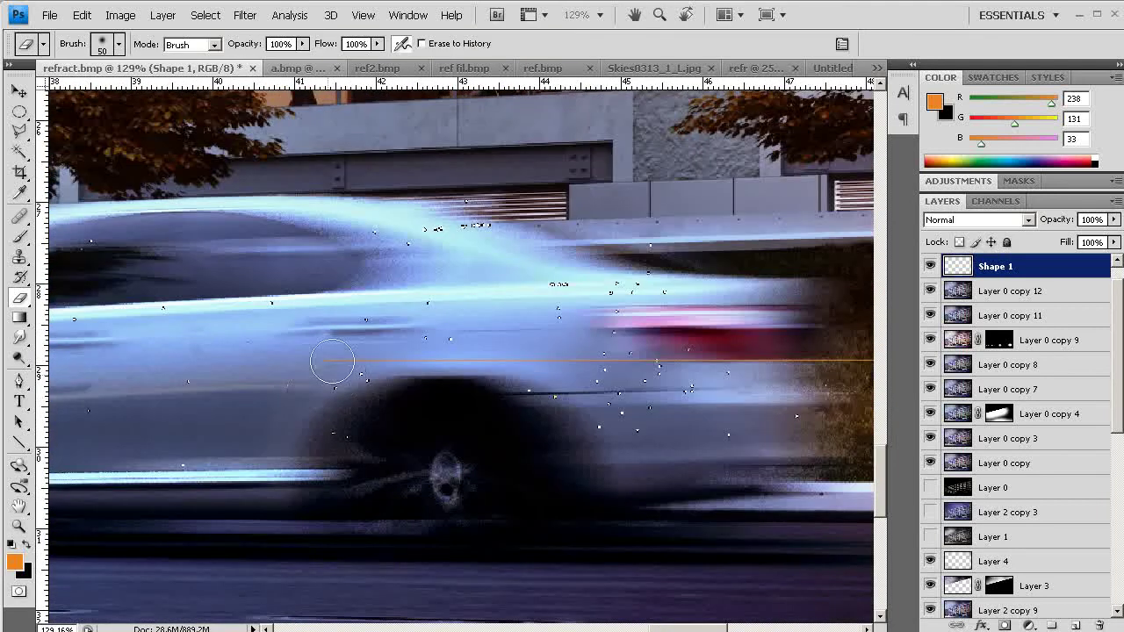
{"action": "key", "text": "bracketright"}
{"action": "key", "text": "bracketright"}
{"action": "key", "text": "bracketright"}
{"action": "key", "text": "bracketright"}
{"action": "key", "text": "bracketright"}
{"action": "key", "text": "bracketright"}
{"action": "key", "text": "bracketright"}
{"action": "left_click", "coordinate": [334, 321]}
{"action": "mouse_move", "coordinate": [790, 338]}
{"action": "left_mouse_down"}
{"action": "mouse_move", "coordinate": [545, 359]}
{"action": "mouse_move", "coordinate": [202, 356]}
{"action": "left_mouse_up"}
{"action": "left_click_drag", "start_coordinate": [575, 362], "coordinate": [387, 398]}
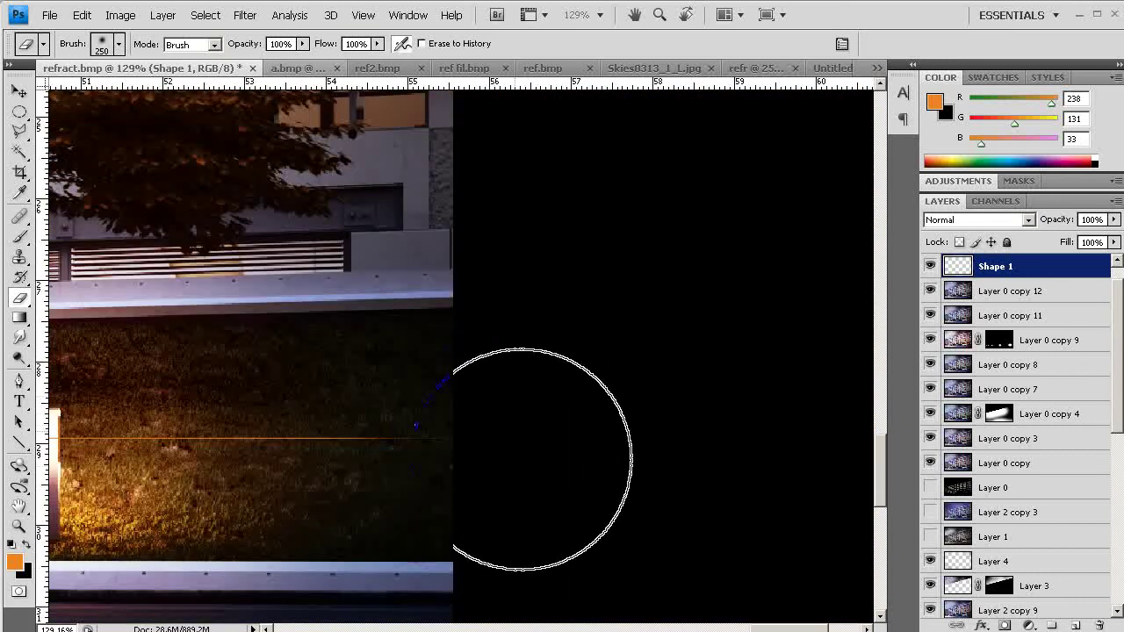
{"action": "left_click_drag", "start_coordinate": [465, 398], "coordinate": [755, 347]}
{"action": "left_click_drag", "start_coordinate": [513, 395], "coordinate": [653, 368]}
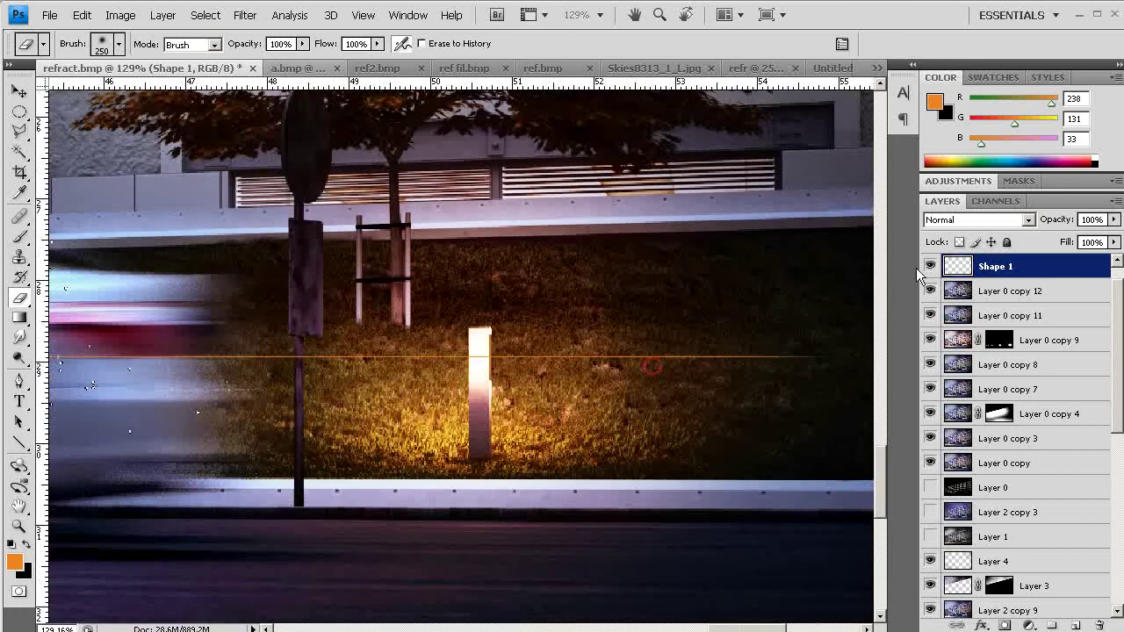
- Load the orange line as a selection, expand it, and feather it by 25 pixels
{"action": "left_click", "coordinate": [957, 266], "text": "ctrl"}
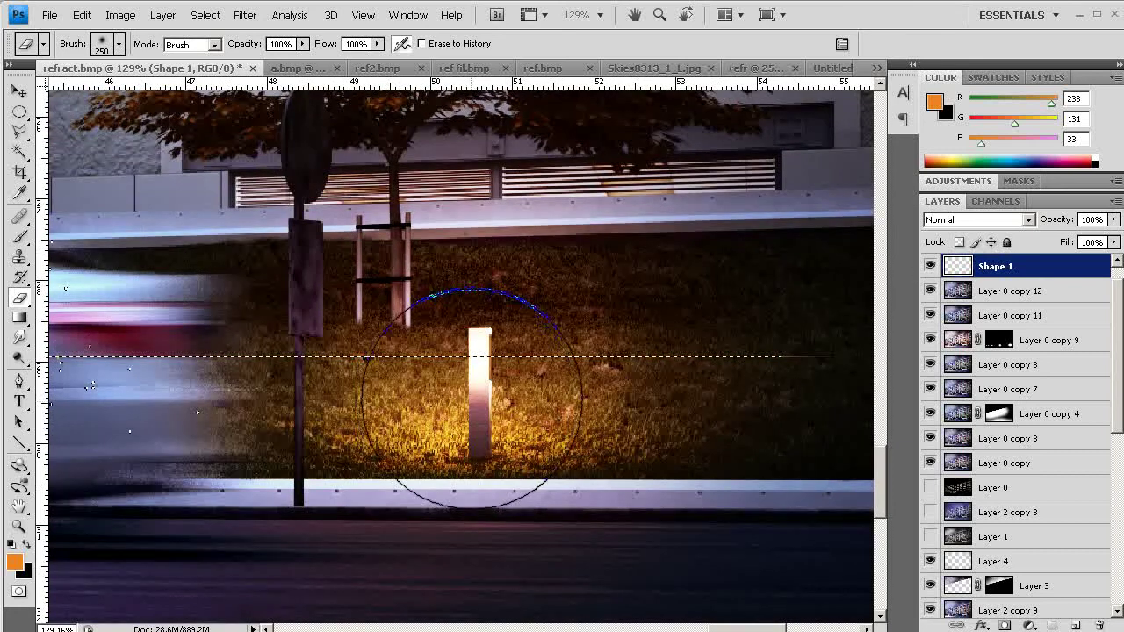
{"action": "left_click", "coordinate": [204, 25]}
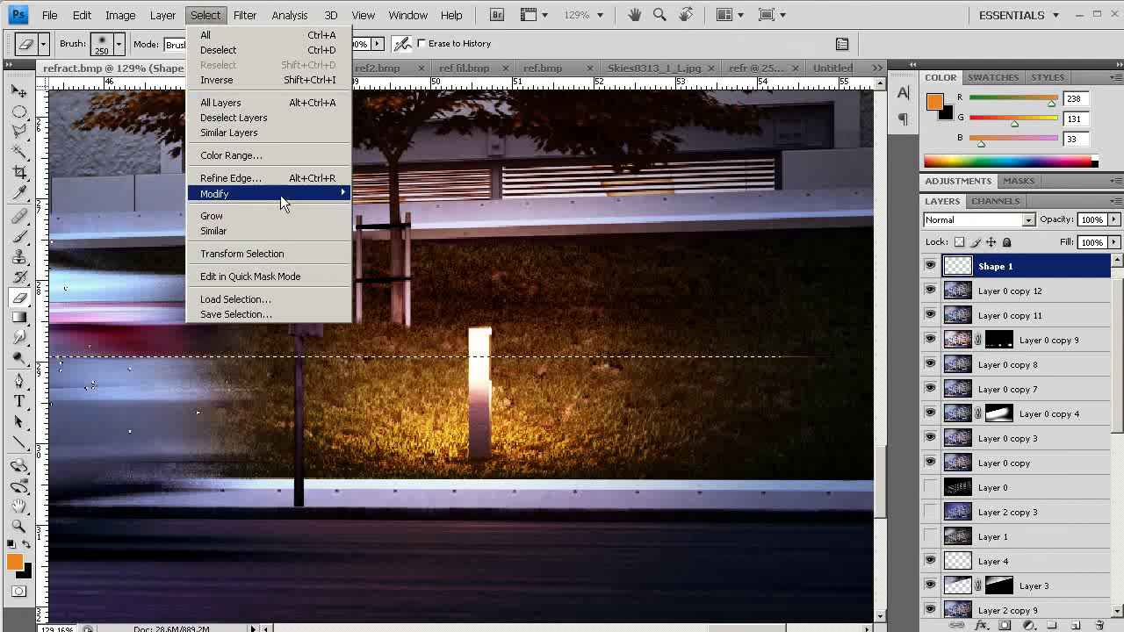
{"action": "mouse_move", "coordinate": [297, 198]}
{"action": "left_click", "coordinate": [384, 223]}
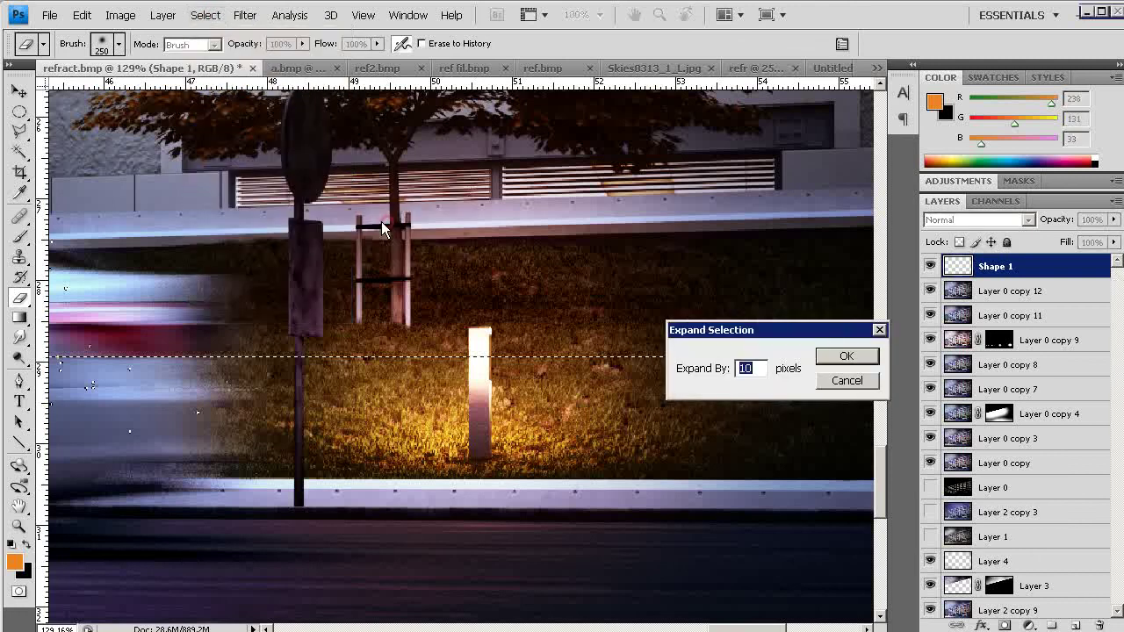
{"action": "type", "text": "2"}
{"action": "key", "text": "Return"}
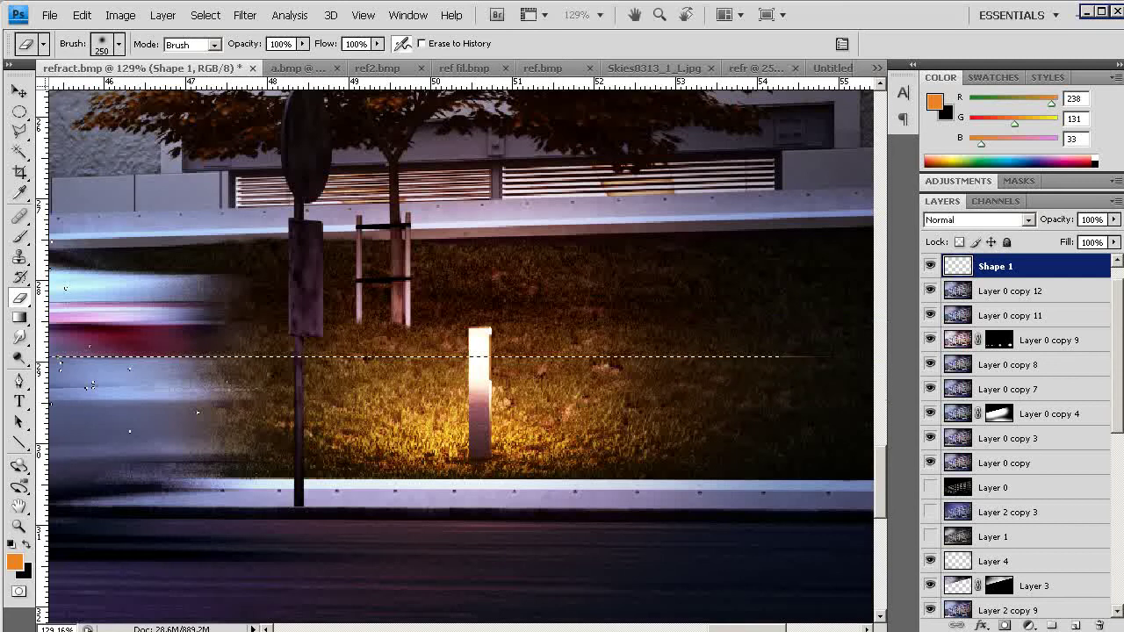
{"action": "left_click_drag", "start_coordinate": [365, 387], "coordinate": [531, 383]}
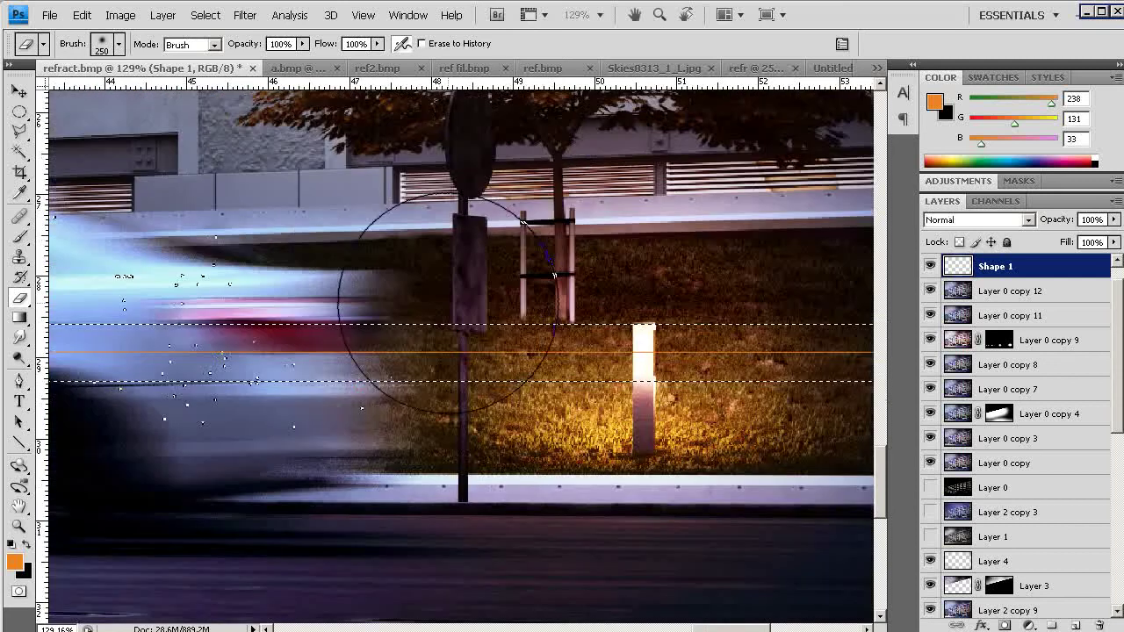
{"action": "key", "text": "shift+F6"}
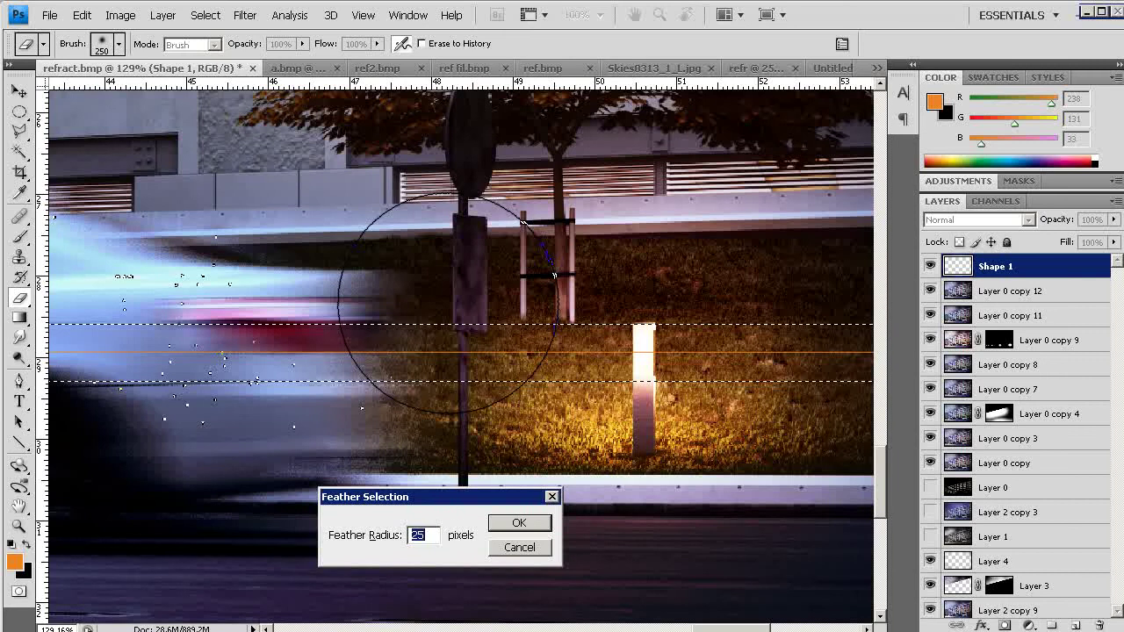
{"action": "key", "text": "Return"}
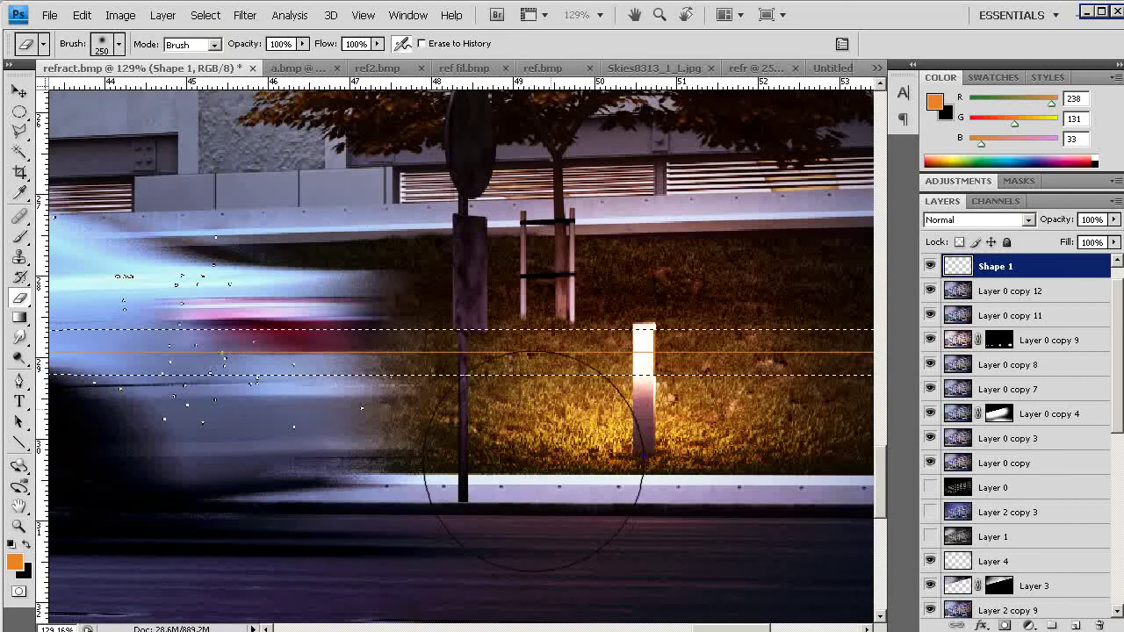
- Add a new layer, fill the feathered selection with the orange foreground colour, and deselect
{"action": "left_click", "coordinate": [1075, 625]}
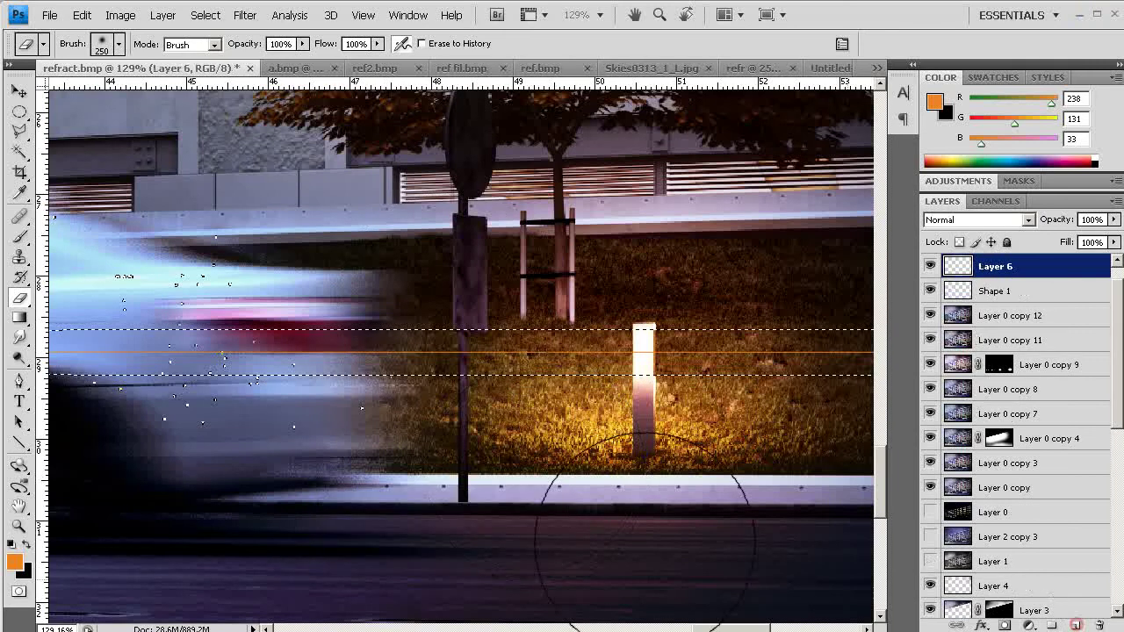
{"action": "key", "text": "v"}
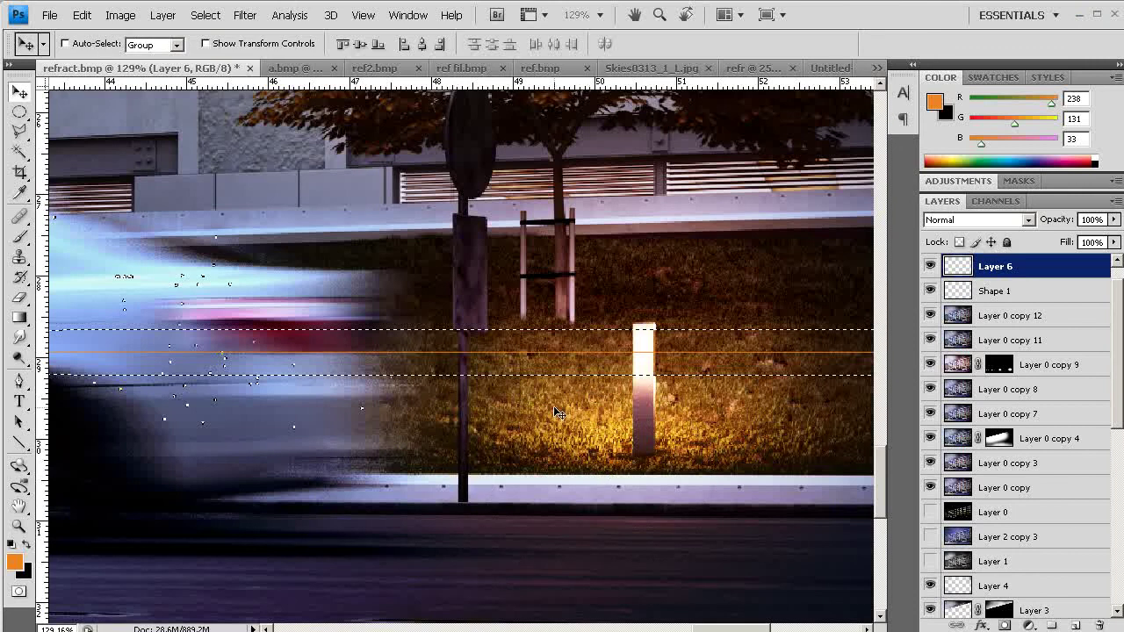
{"action": "key", "text": "alt+BackSpace"}
{"action": "key", "text": "ctrl+d"}
- Place Layer 6 above Layer 5 and squash its orange streak vertically from both edges with Free Transform
{"action": "key", "text": "z"}
{"action": "left_click", "coordinate": [523, 450], "text": "alt"}
{"action": "left_click", "coordinate": [526, 449], "text": "alt"}
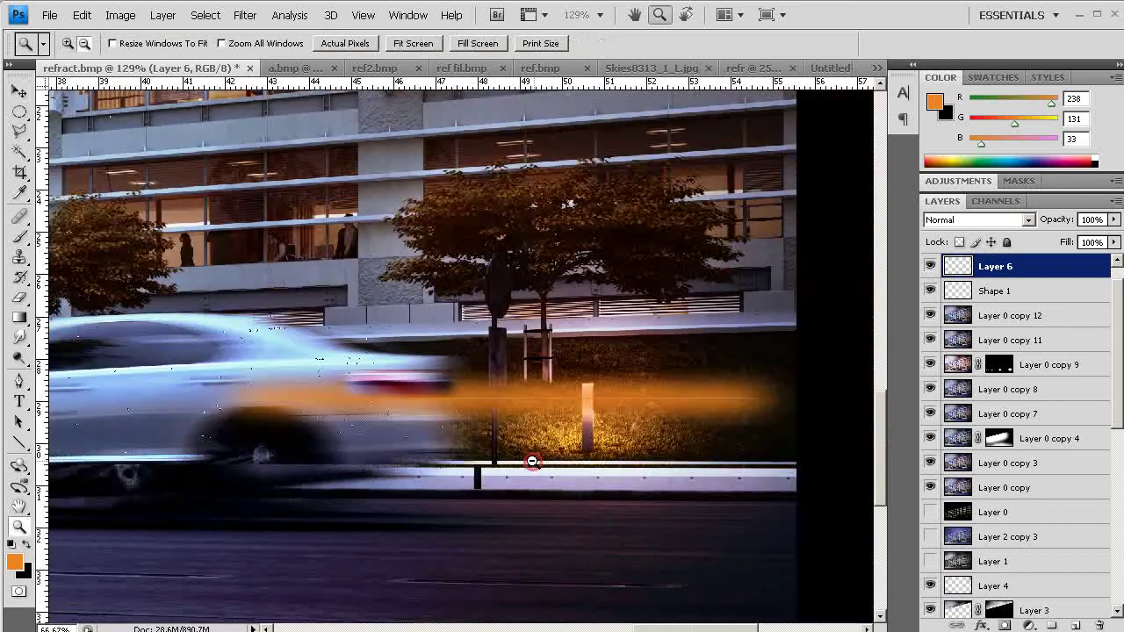
{"action": "left_click", "coordinate": [534, 461], "text": "alt"}
{"action": "left_click_drag", "start_coordinate": [731, 506], "coordinate": [261, 376]}
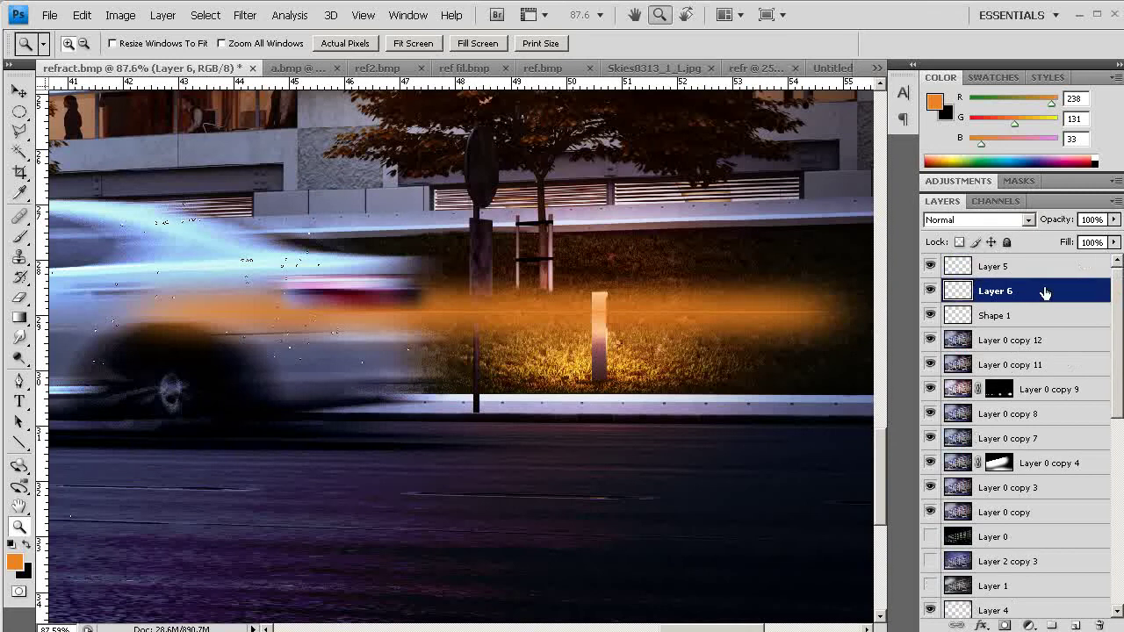
{"action": "key", "text": "ctrl+t"}
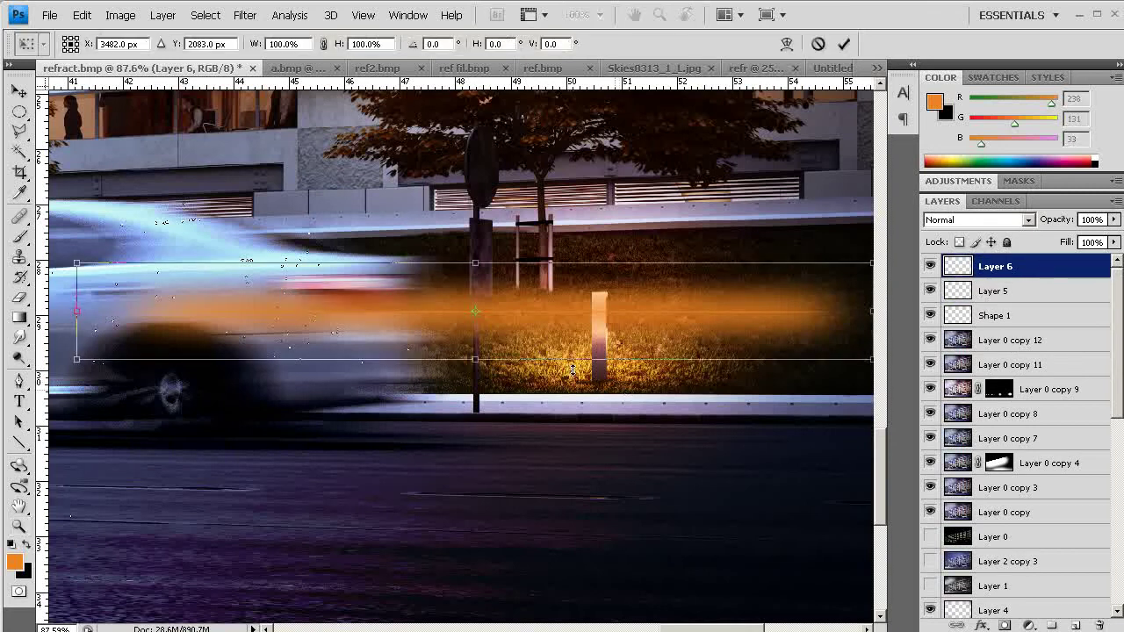
{"action": "left_click_drag", "start_coordinate": [475, 263], "coordinate": [475, 273]}
{"action": "left_click_drag", "start_coordinate": [475, 359], "coordinate": [477, 339]}
{"action": "key", "text": "Return"}
- Shift the orange streak away from the car and set its blend mode to Screen
{"action": "key", "text": "z"}
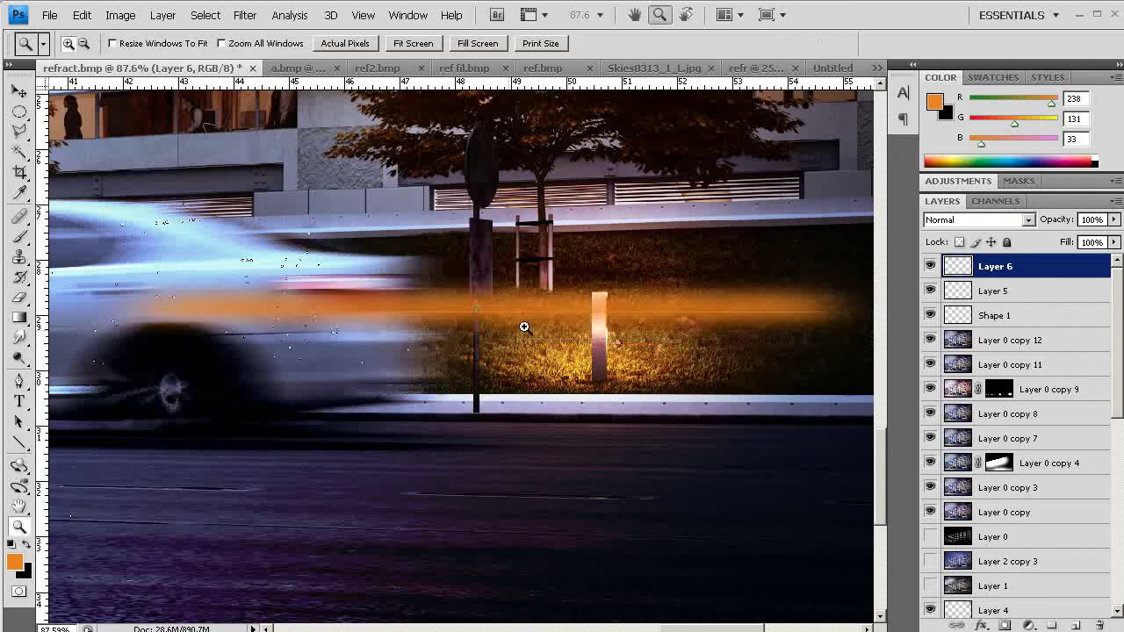
{"action": "key", "text": "v"}
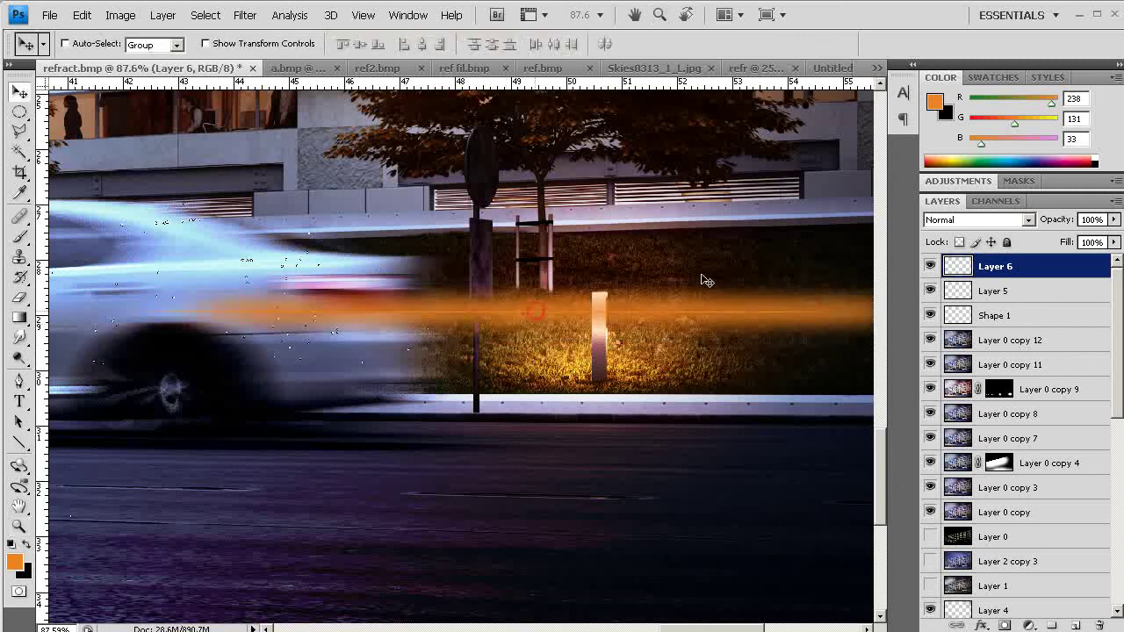
{"action": "left_click", "coordinate": [990, 220]}
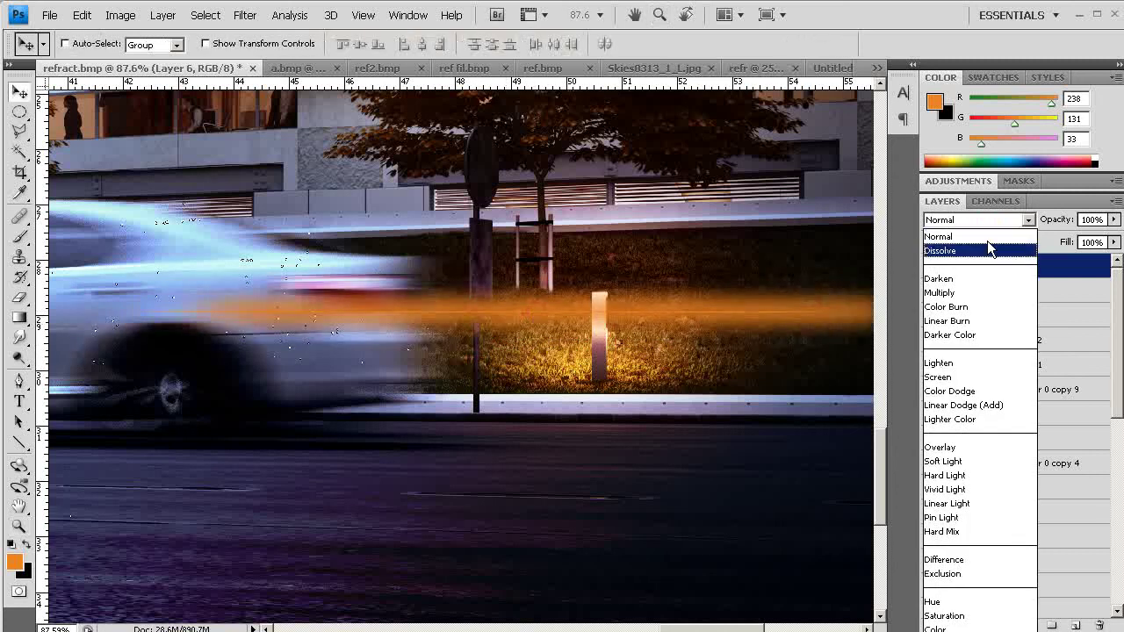
{"action": "left_click", "coordinate": [965, 378]}
- Enlarge the eraser to 600 pixels and fade the orange streak at the image edge and over the car
{"action": "mouse_move", "coordinate": [643, 343]}
{"action": "left_mouse_down"}
{"action": "mouse_move", "coordinate": [514, 354]}
{"action": "mouse_move", "coordinate": [848, 329]}
{"action": "mouse_move", "coordinate": [755, 369]}
{"action": "mouse_move", "coordinate": [597, 393]}
{"action": "left_mouse_up"}
{"action": "key", "text": "e"}
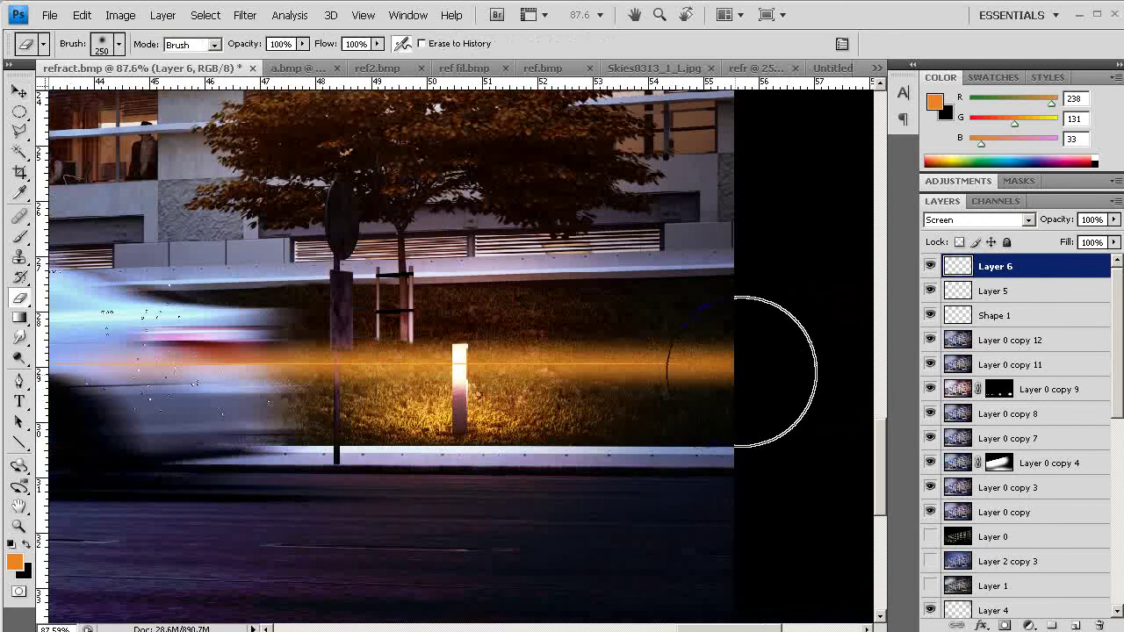
{"action": "key", "text": "bracketright"}
{"action": "key", "text": "bracketright"}
{"action": "left_click", "coordinate": [747, 379]}
{"action": "left_click", "coordinate": [758, 383]}
{"action": "left_click_drag", "start_coordinate": [441, 420], "coordinate": [642, 427]}
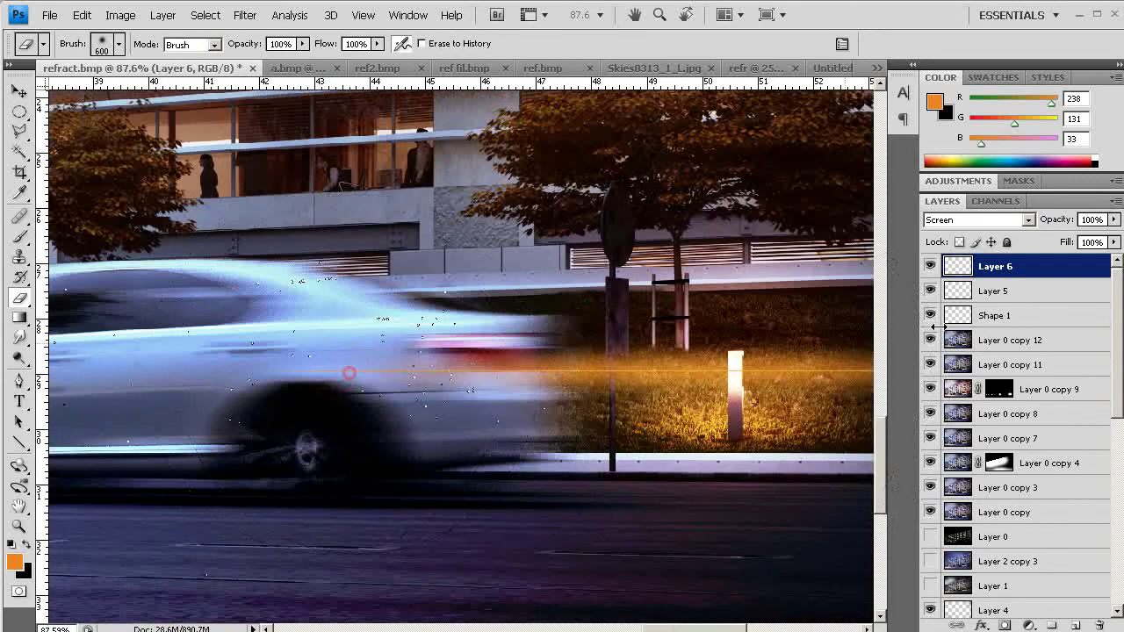
- Hide the Shape 1 line layer and duplicate Layer 6
{"action": "left_click", "coordinate": [930, 315]}
{"action": "left_click", "coordinate": [930, 316]}
{"action": "left_click", "coordinate": [930, 317]}
{"action": "mouse_move", "coordinate": [1001, 272]}
{"action": "left_mouse_down"}
{"action": "mouse_move", "coordinate": [1058, 598]}
{"action": "mouse_move", "coordinate": [1075, 624]}
{"action": "left_mouse_up"}
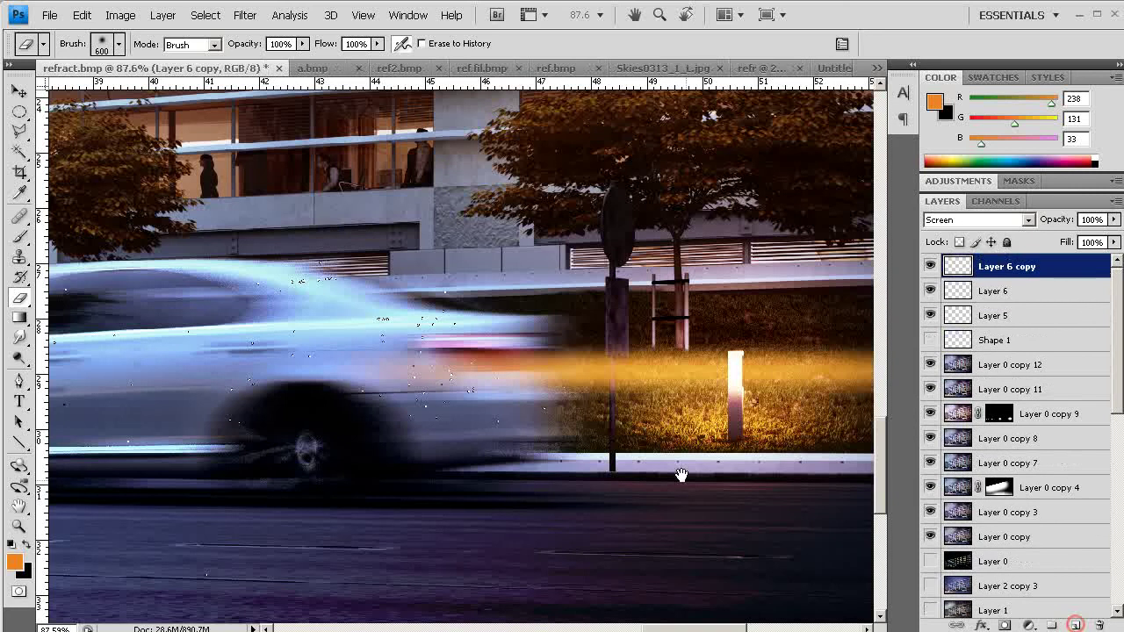
- Transform the Layer 6 copy streak to about 34% width and 152% height, centred over the garden lamp
{"action": "key", "text": "ctrl+minus"}
{"action": "key", "text": "z"}
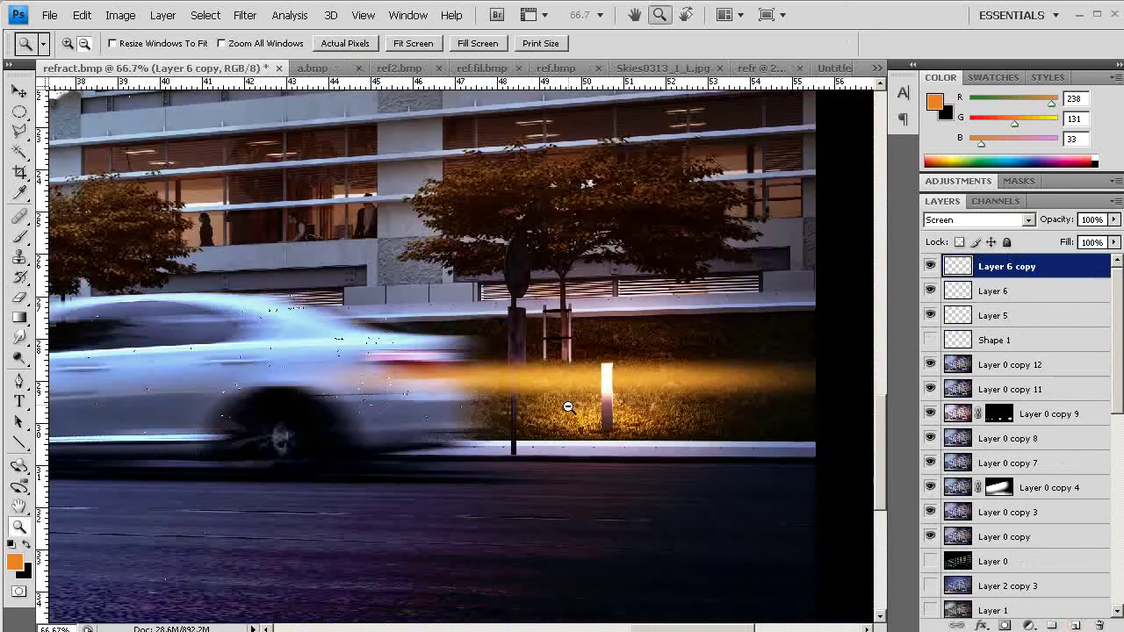
{"action": "key", "text": "ctrl+t"}
{"action": "left_click_drag", "start_coordinate": [267, 377], "coordinate": [611, 377]}
{"action": "left_click_drag", "start_coordinate": [777, 382], "coordinate": [660, 380]}
{"action": "left_click_drag", "start_coordinate": [737, 380], "coordinate": [606, 445]}
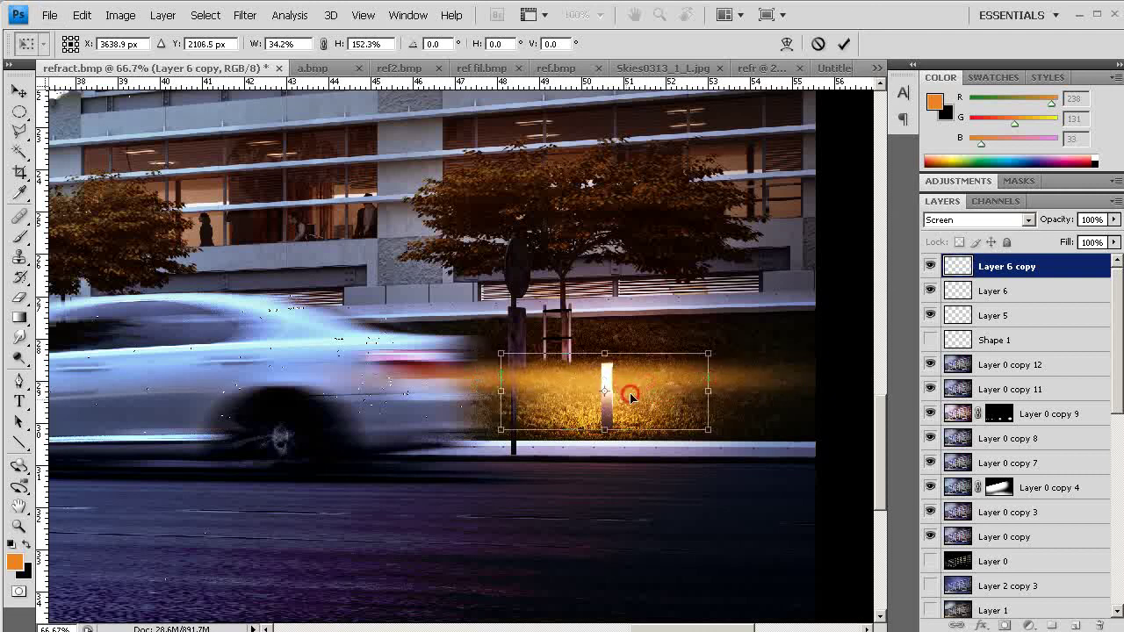
{"action": "left_click_drag", "start_coordinate": [633, 394], "coordinate": [632, 379]}
{"action": "key", "text": "Return"}
{"action": "key", "text": "z"}
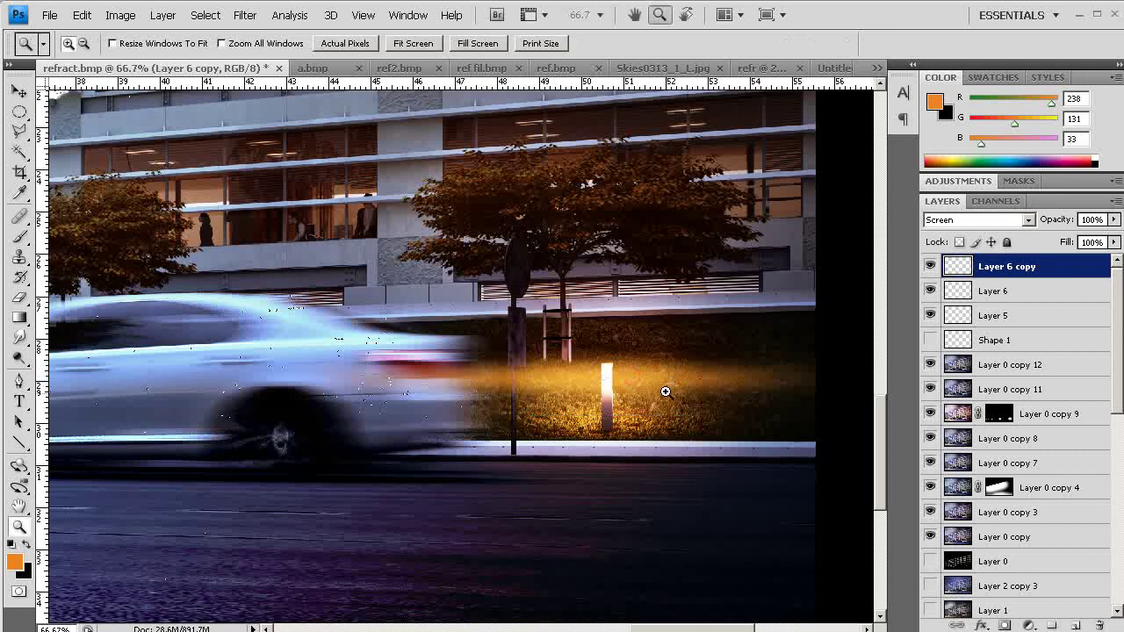
- Duplicate the short streak and rotate the copy about 44° so it runs diagonally across the lamp
{"action": "key", "text": "v"}
{"action": "key", "text": "ctrl+j"}
{"action": "key", "text": "ctrl+t"}
{"action": "left_click_drag", "start_coordinate": [724, 368], "coordinate": [762, 541]}
{"action": "left_click_drag", "start_coordinate": [681, 400], "coordinate": [642, 436]}
{"action": "key", "text": "Return"}
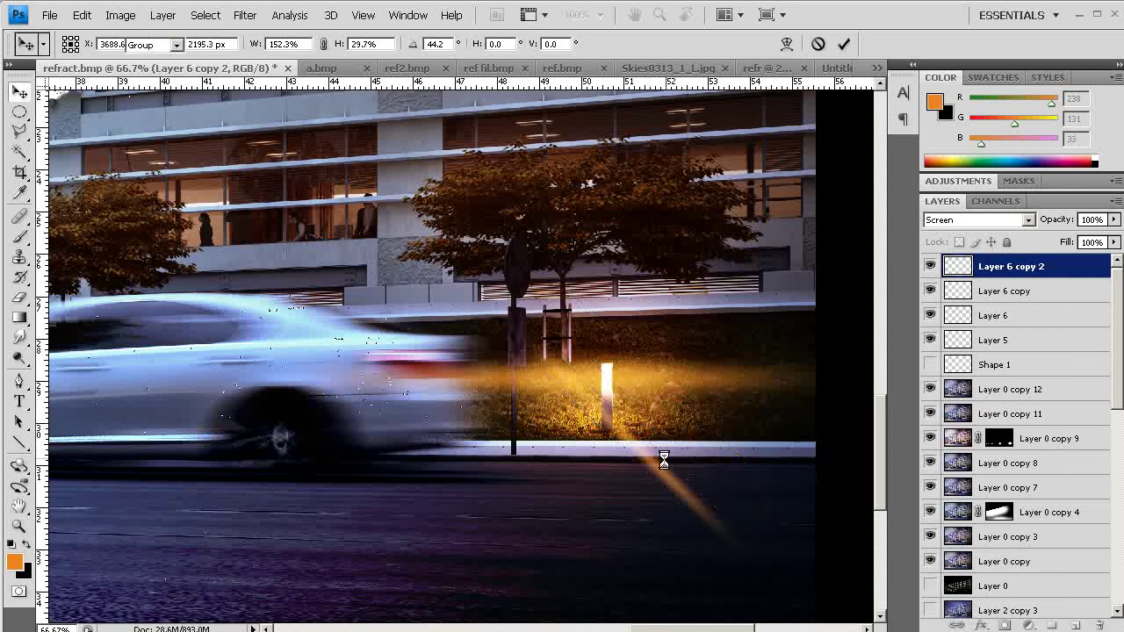
{"action": "key", "text": "ctrl+z"}
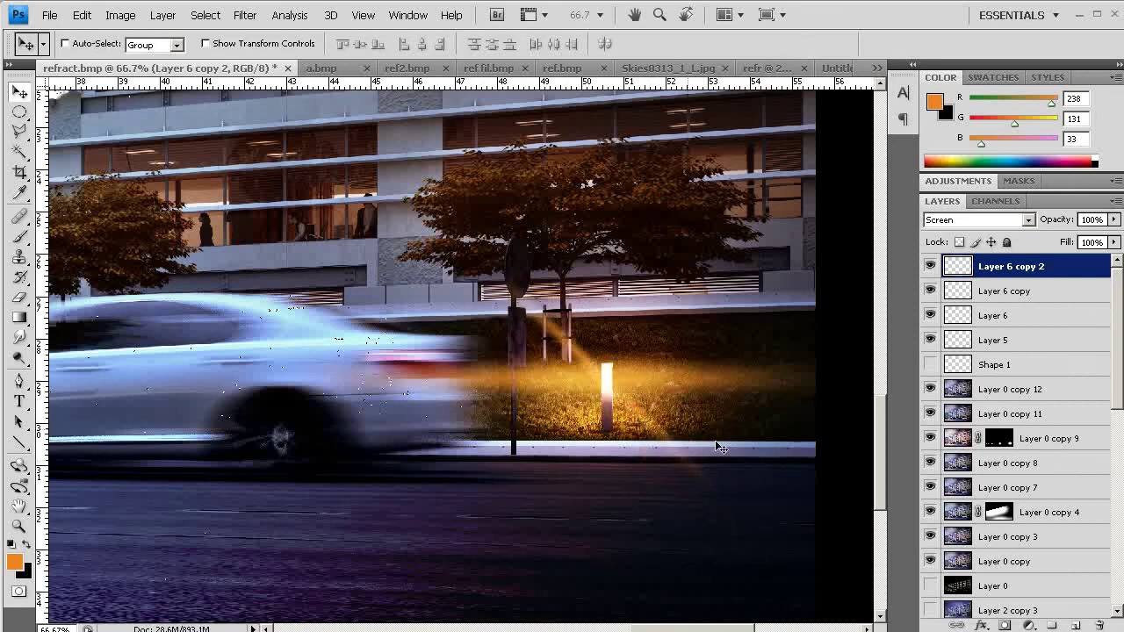
- Erase the lower half of the diagonal streak so its ray only extends from the lamp towards the tree
{"action": "key", "text": "e"}
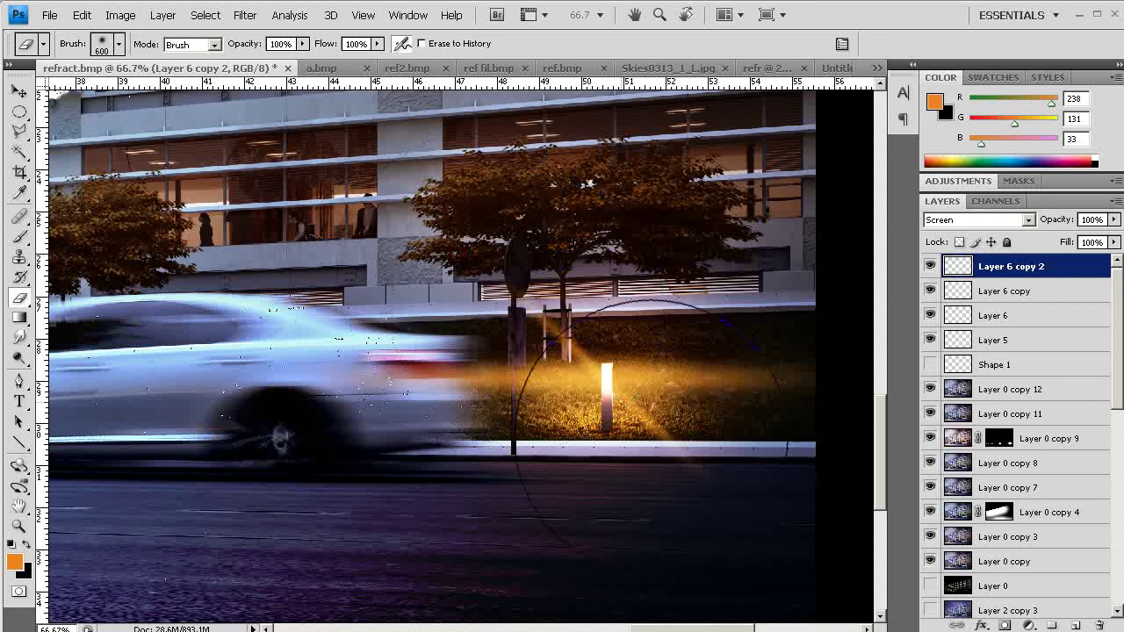
{"action": "key", "text": "v"}
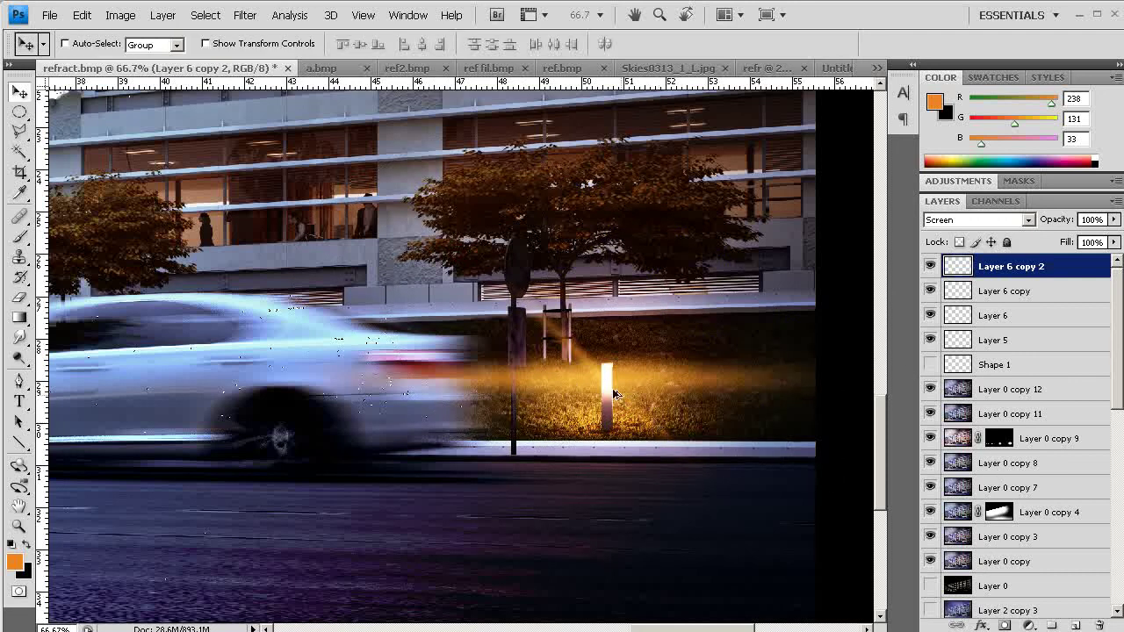
{"action": "left_click_drag", "start_coordinate": [617, 394], "coordinate": [643, 430]}
- Duplicate the diagonal ray as Layer 6 copy 3, rotate it about -52°, and align it on the lamp
{"action": "key", "text": "ctrl+j"}
{"action": "key", "text": "ctrl+t"}
{"action": "left_click_drag", "start_coordinate": [762, 403], "coordinate": [705, 296]}
{"action": "left_click_drag", "start_coordinate": [684, 407], "coordinate": [664, 375]}
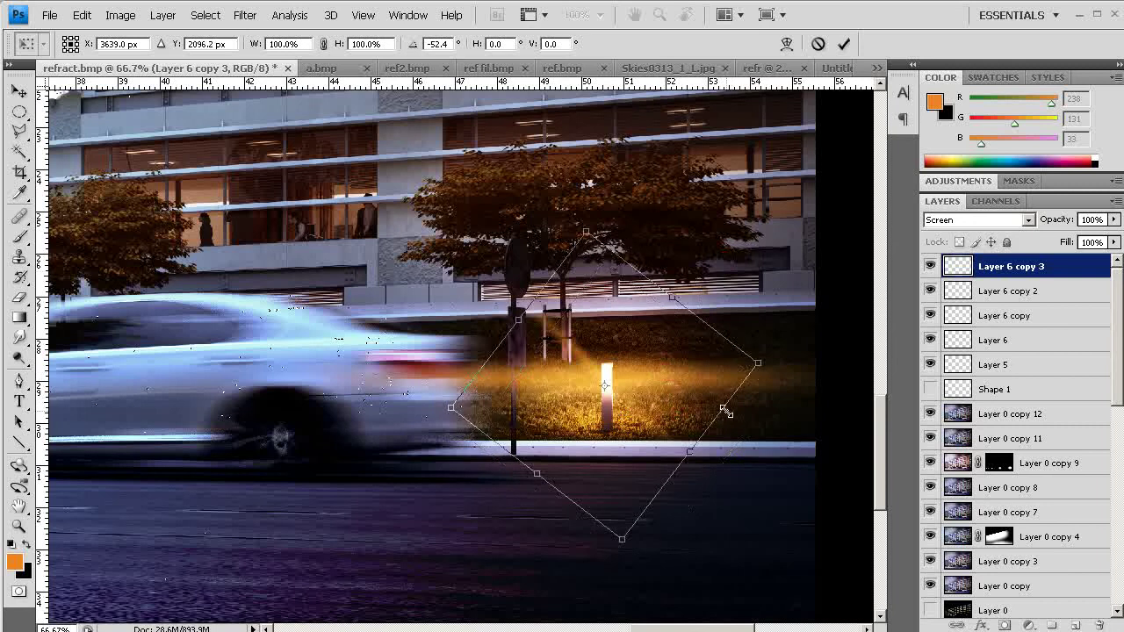
{"action": "key", "text": "Return"}
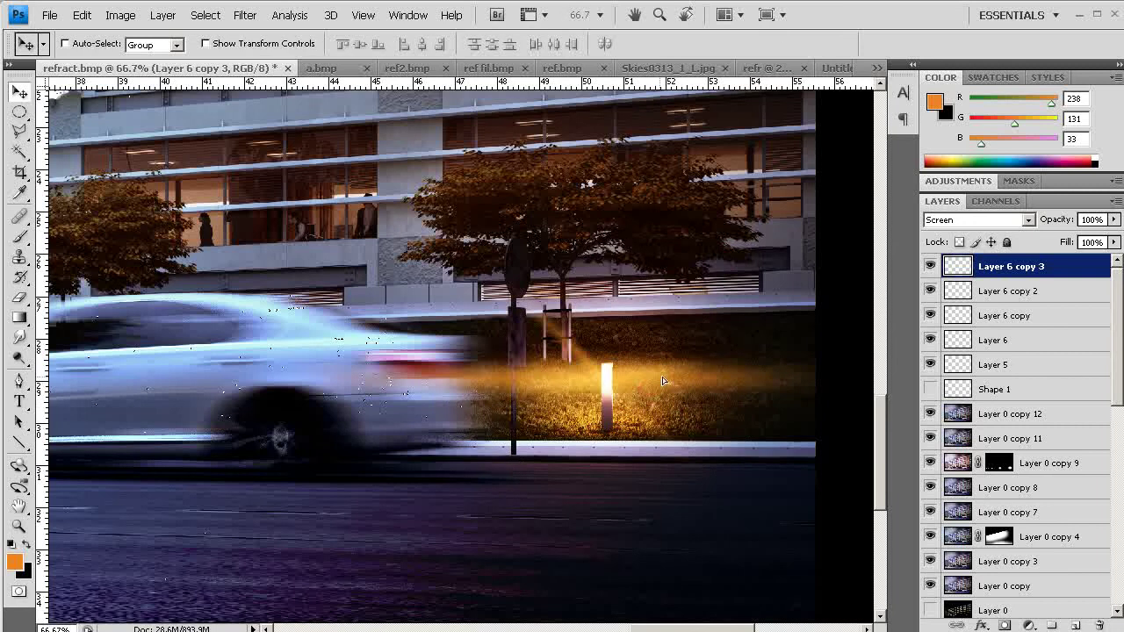
- Duplicate the ray as Layer 6 copy 4, rotate it about 17°, and shift it onto the lamp
{"action": "key", "text": "ctrl+j"}
{"action": "key", "text": "ctrl+t"}
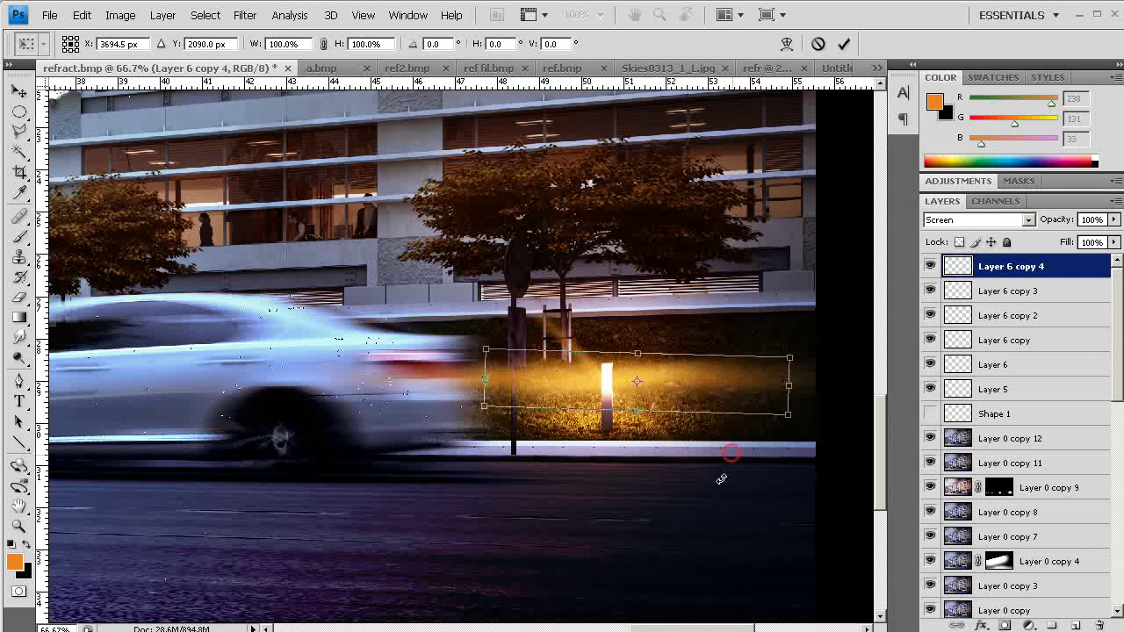
{"action": "left_click_drag", "start_coordinate": [722, 459], "coordinate": [711, 475]}
{"action": "left_click_drag", "start_coordinate": [718, 416], "coordinate": [696, 415]}
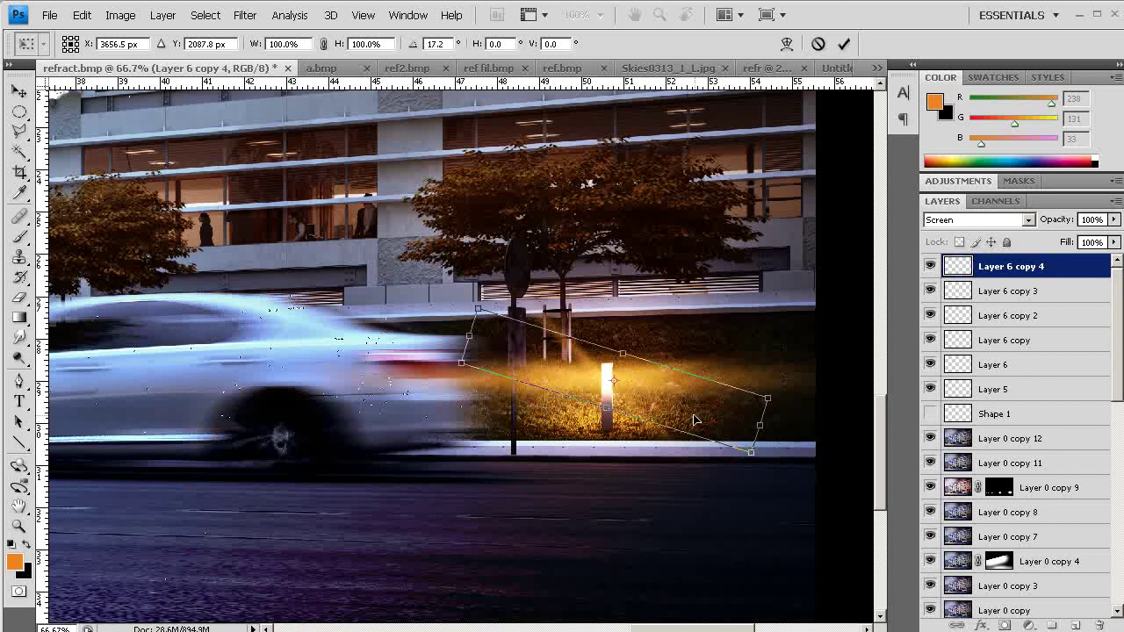
{"action": "key", "text": "Return"}
- Examine the orange rays around the lamp up close and then within the whole image
{"action": "key", "text": "z"}
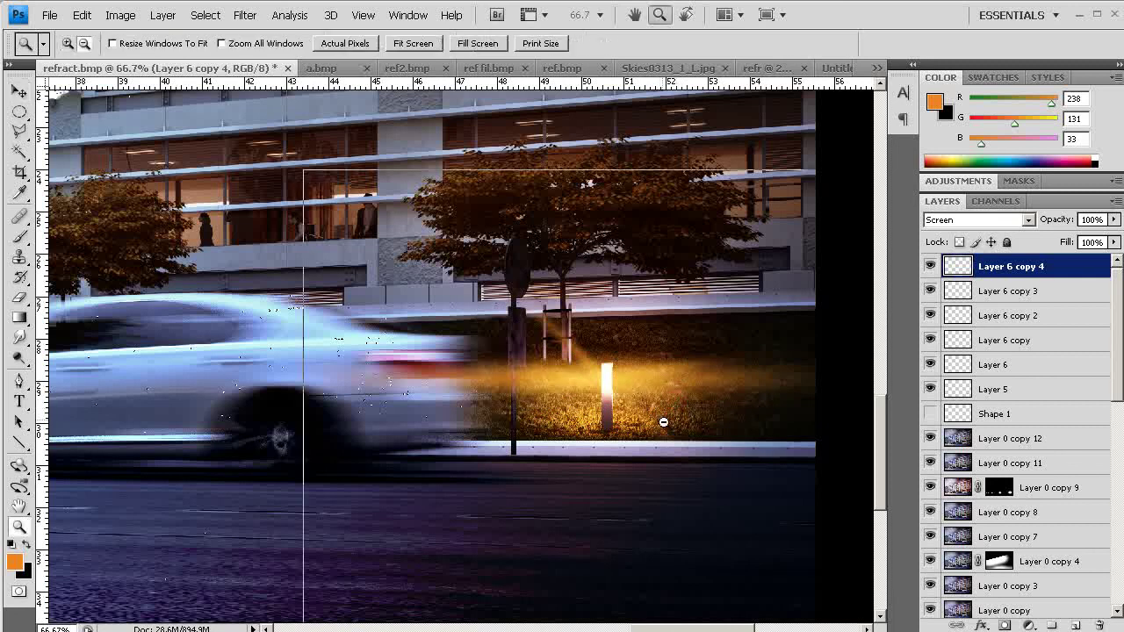
{"action": "left_click", "coordinate": [660, 423], "text": "alt"}
{"action": "left_click", "coordinate": [673, 446], "text": "alt"}
{"action": "left_click", "coordinate": [673, 469], "text": "alt"}
{"action": "left_click", "coordinate": [674, 488], "text": "alt"}
{"action": "left_click", "coordinate": [677, 515], "text": "alt"}
{"action": "left_click_drag", "start_coordinate": [481, 395], "coordinate": [663, 498]}
{"action": "left_click_drag", "start_coordinate": [518, 318], "coordinate": [811, 525]}
{"action": "left_click_drag", "start_coordinate": [558, 438], "coordinate": [808, 482]}
{"action": "left_click_drag", "start_coordinate": [810, 479], "coordinate": [690, 463]}
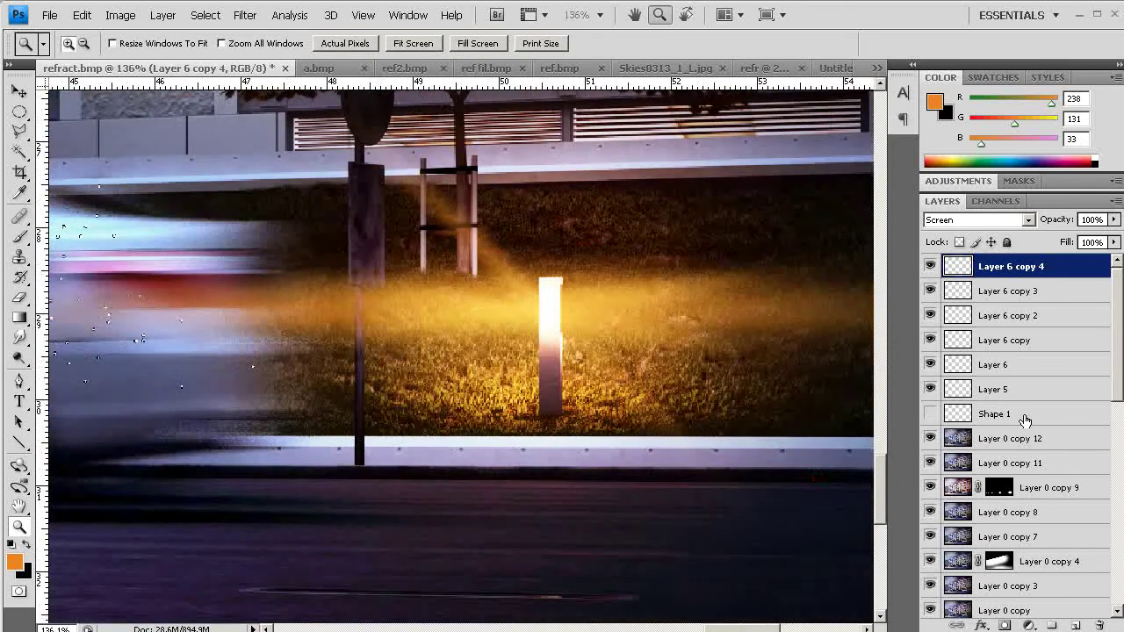
{"action": "left_click", "coordinate": [555, 454], "text": "alt"}
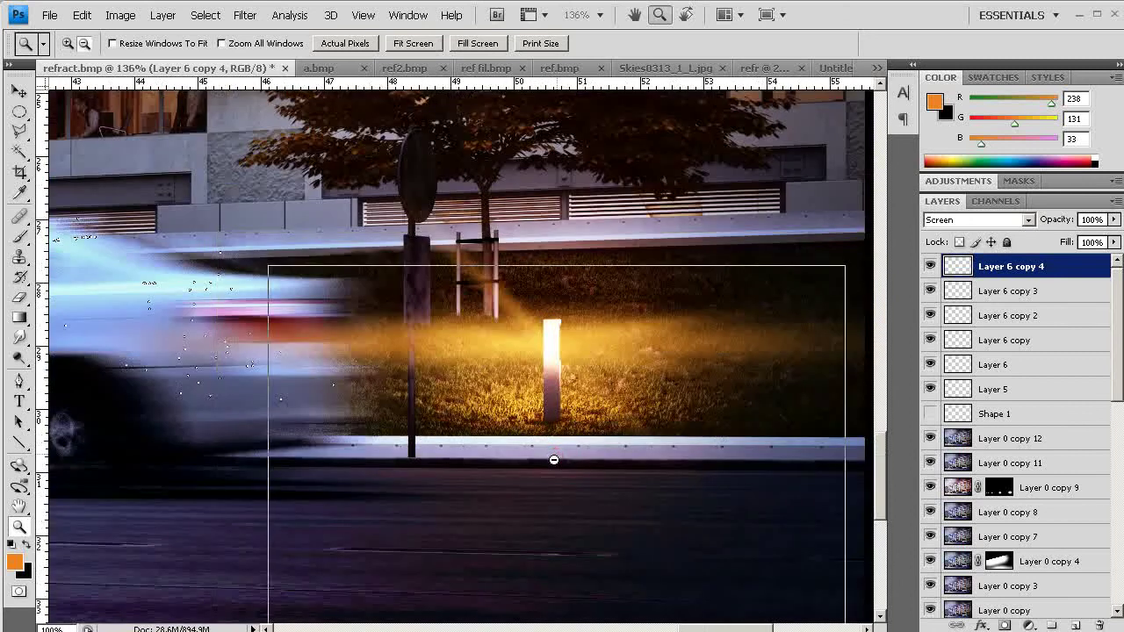
{"action": "left_click", "coordinate": [555, 461], "text": "alt"}
{"action": "left_click", "coordinate": [557, 462], "text": "alt"}
{"action": "left_click", "coordinate": [560, 462], "text": "alt"}
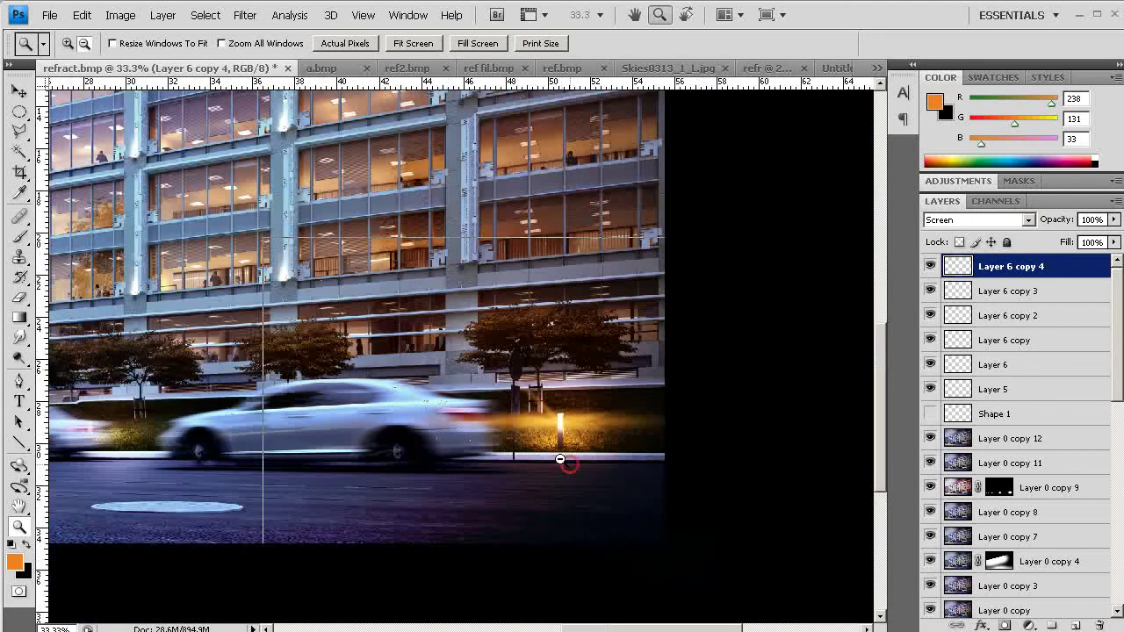
{"action": "left_click", "coordinate": [566, 460], "text": "alt"}
{"action": "left_click_drag", "start_coordinate": [436, 429], "coordinate": [598, 456]}
{"action": "left_click", "coordinate": [580, 453], "text": "alt"}
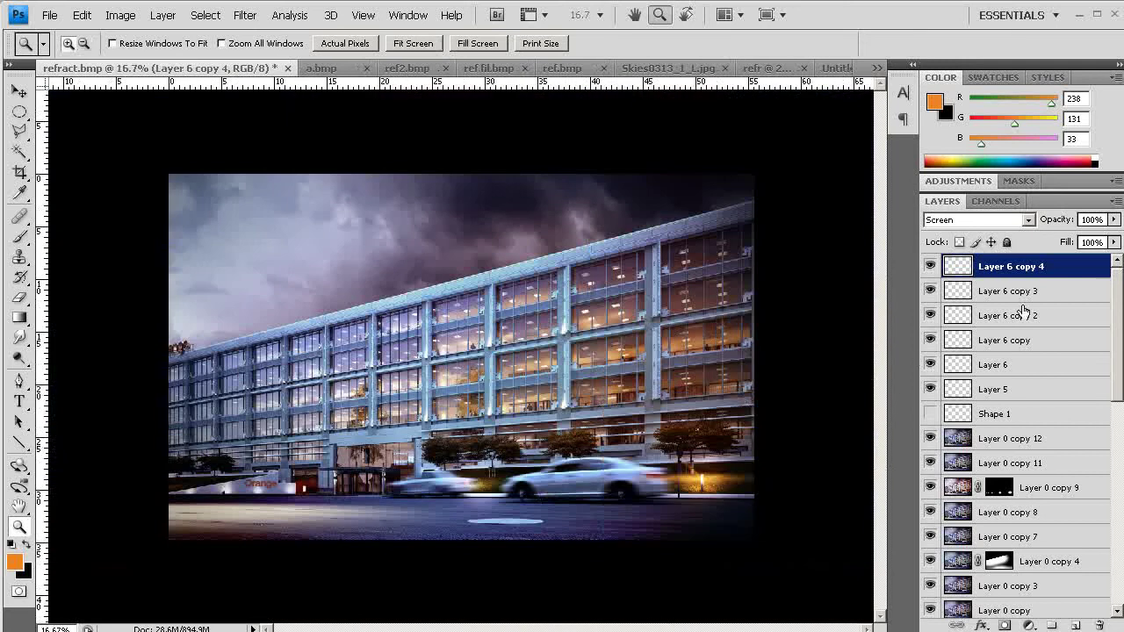
- Select Layer 0 copy 12 and examine the Orange sign wall and the street in front of the building
{"action": "left_click", "coordinate": [1012, 444]}
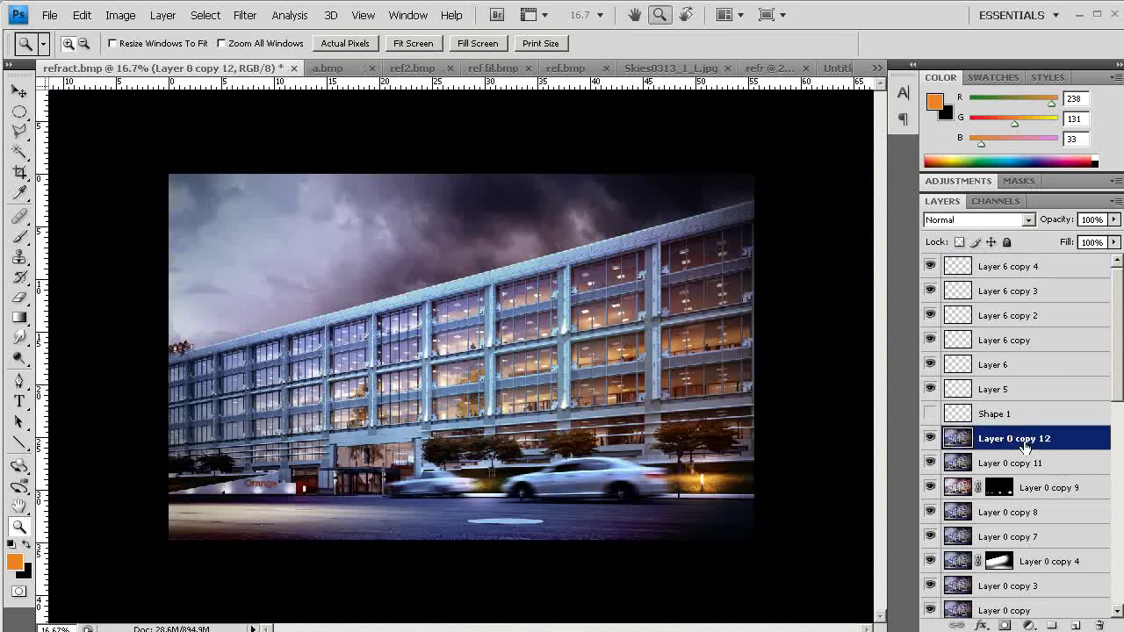
{"action": "left_click_drag", "start_coordinate": [133, 442], "coordinate": [470, 535]}
{"action": "left_click_drag", "start_coordinate": [255, 454], "coordinate": [487, 513]}
{"action": "left_click_drag", "start_coordinate": [275, 298], "coordinate": [778, 530]}
{"action": "left_click_drag", "start_coordinate": [684, 449], "coordinate": [707, 579]}
{"action": "left_click", "coordinate": [597, 466], "text": "alt"}
{"action": "left_click", "coordinate": [596, 476], "text": "alt"}
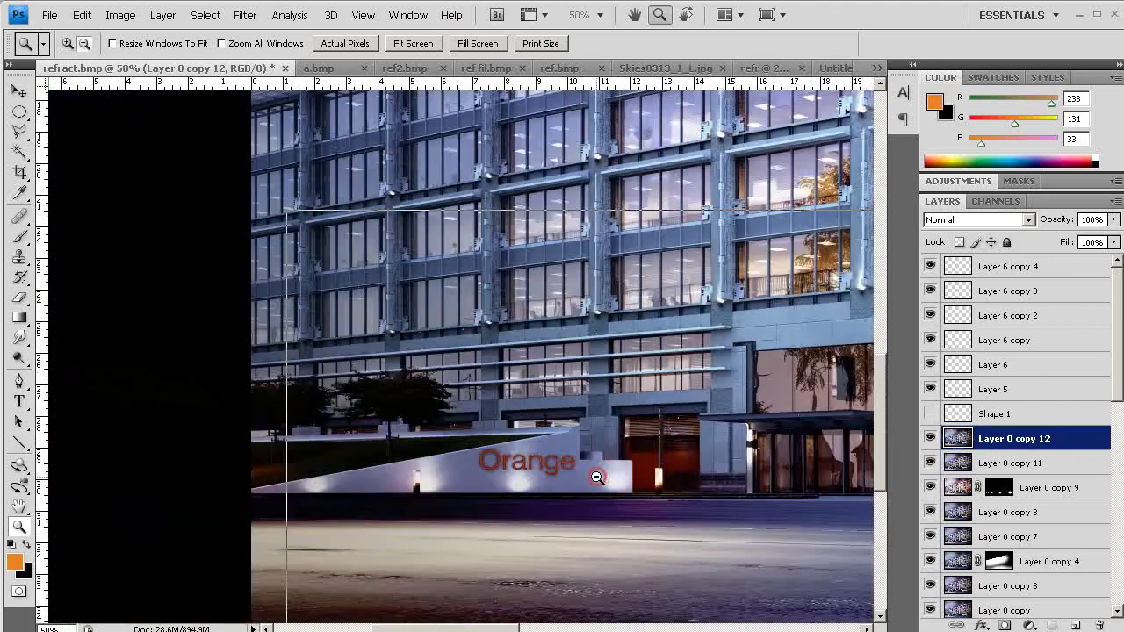
{"action": "left_click", "coordinate": [597, 476], "text": "alt"}
{"action": "left_click_drag", "start_coordinate": [582, 486], "coordinate": [360, 545]}
{"action": "left_click", "coordinate": [495, 500], "text": "alt"}
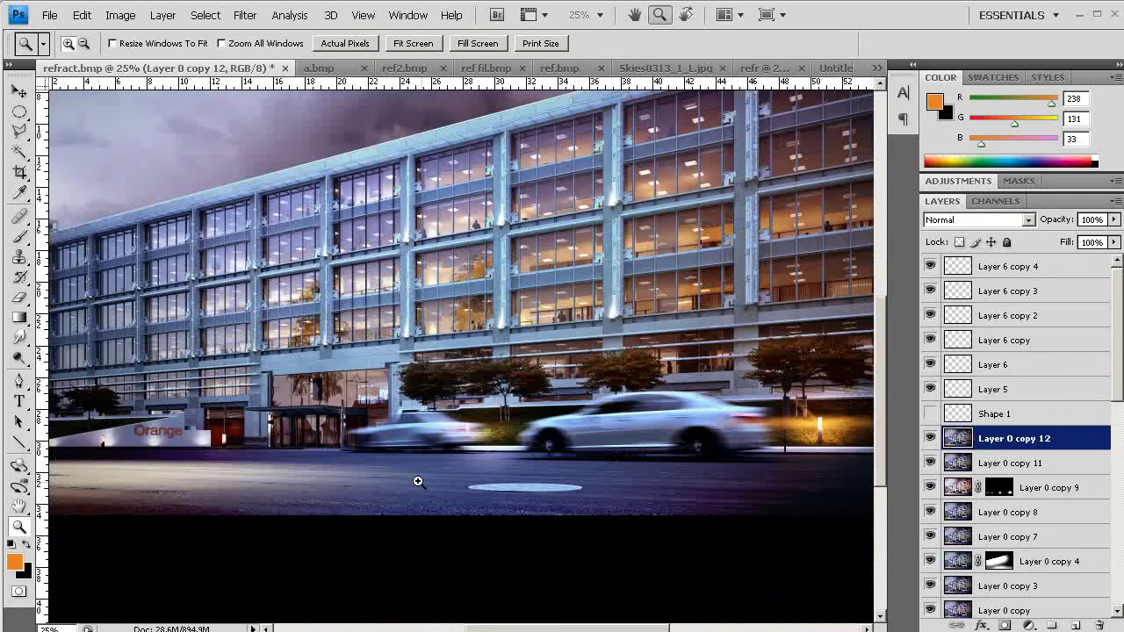
- Duplicate Layer 0 copy 12, select the manhole cover with an elliptical marquee, and copy it to a new layer
{"action": "left_click_drag", "start_coordinate": [431, 450], "coordinate": [664, 527]}
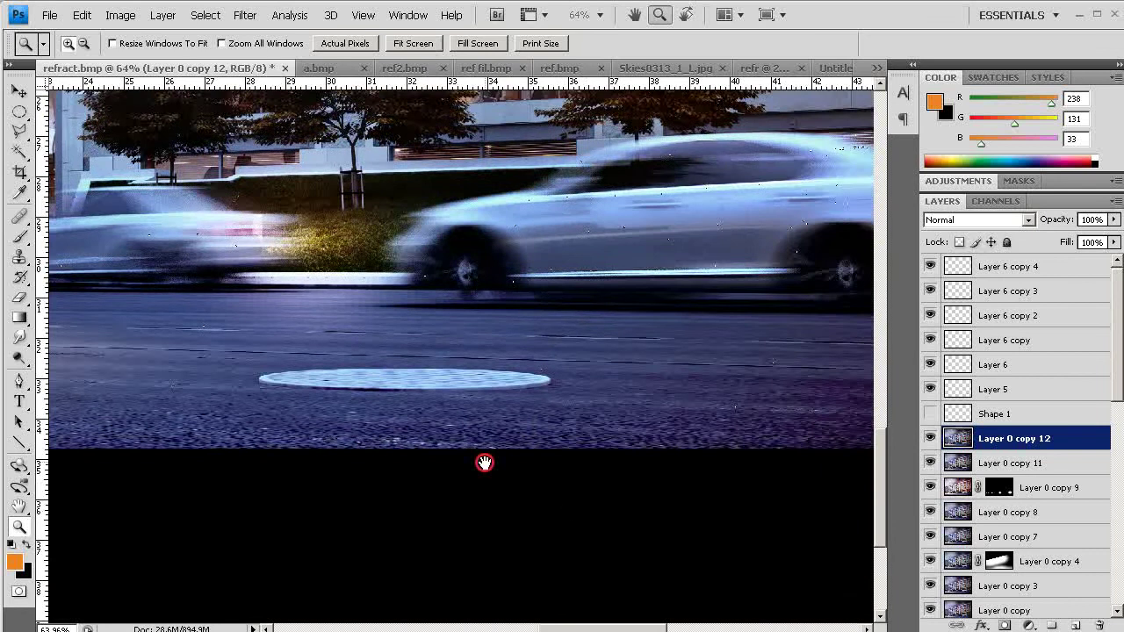
{"action": "left_click_drag", "start_coordinate": [483, 462], "coordinate": [564, 479]}
{"action": "left_click_drag", "start_coordinate": [1044, 442], "coordinate": [1077, 625]}
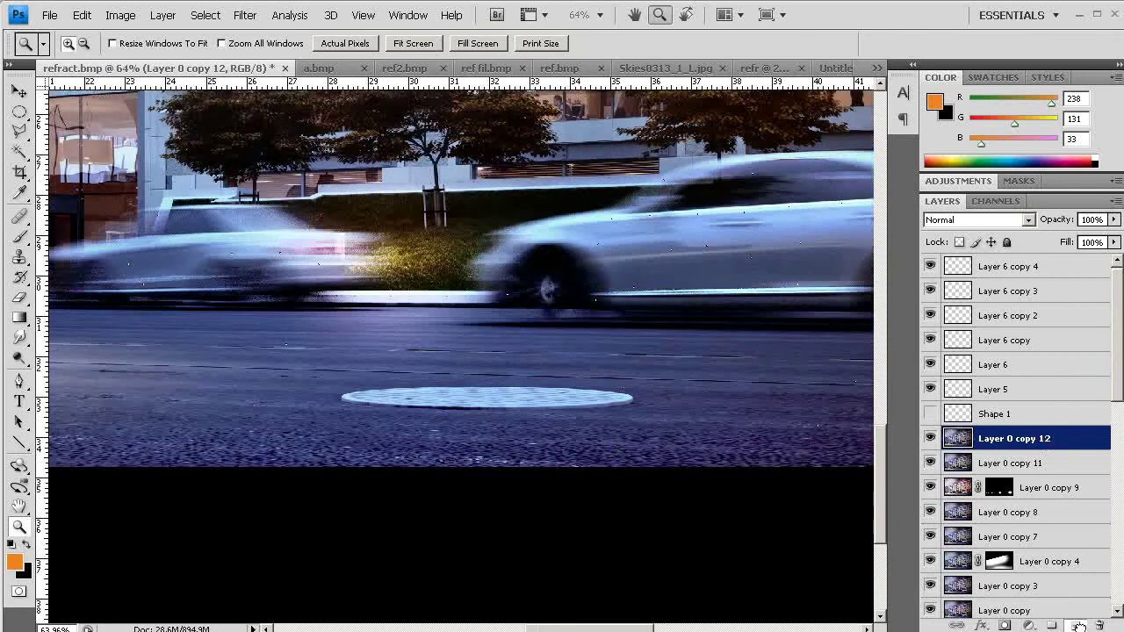
{"action": "left_click", "coordinate": [19, 111]}
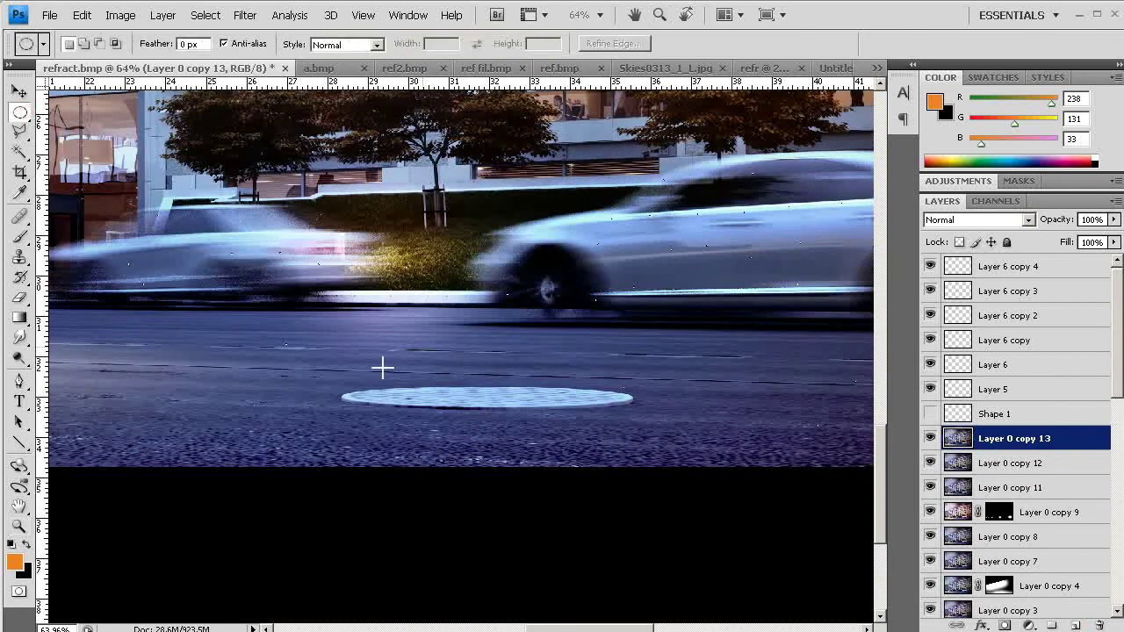
{"action": "left_click_drag", "start_coordinate": [676, 463], "coordinate": [635, 410]}
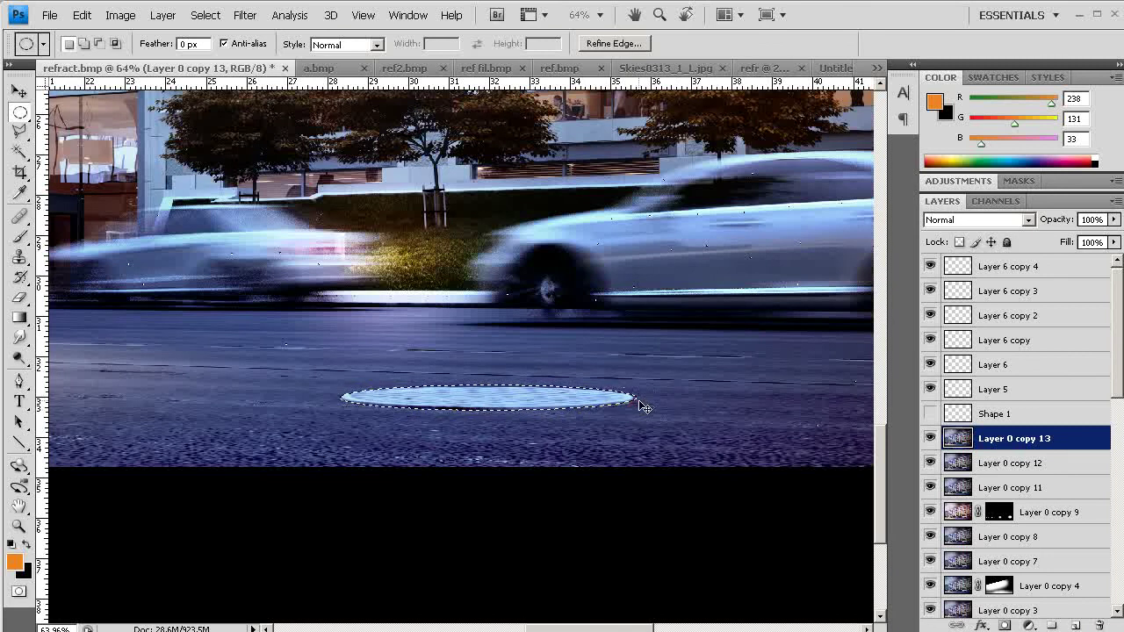
{"action": "key", "text": "ctrl+j"}
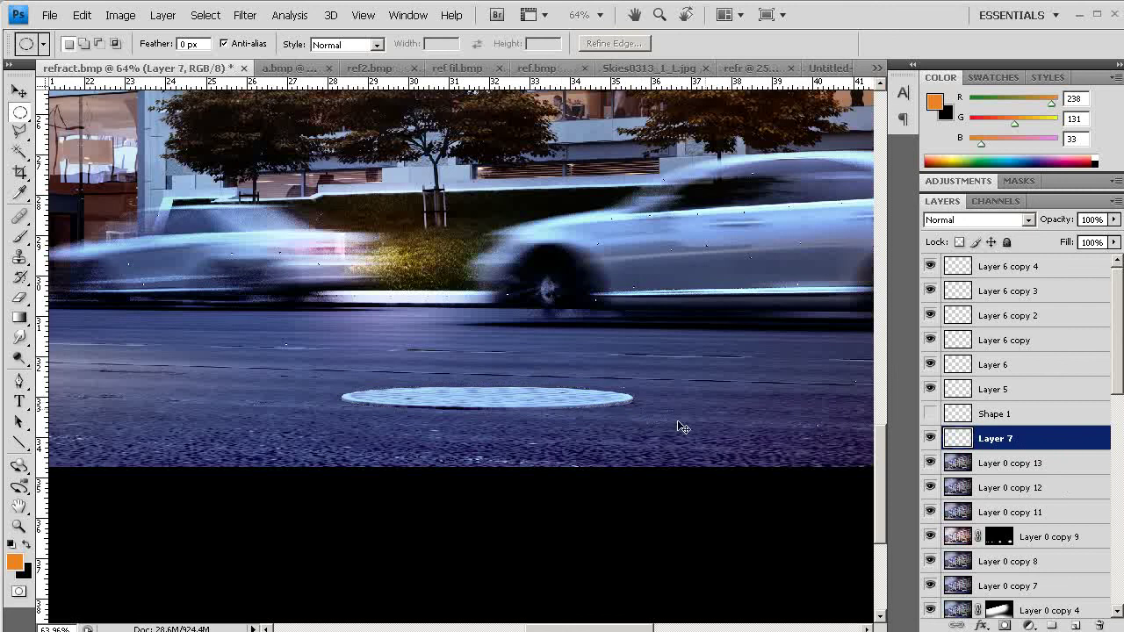
- Darken the manhole cover layer with Curves, pulling the midtones down to output 76 at input 177
{"action": "key", "text": "ctrl+m"}
{"action": "left_click", "coordinate": [259, 382]}
{"action": "left_click_drag", "start_coordinate": [259, 382], "coordinate": [290, 418]}
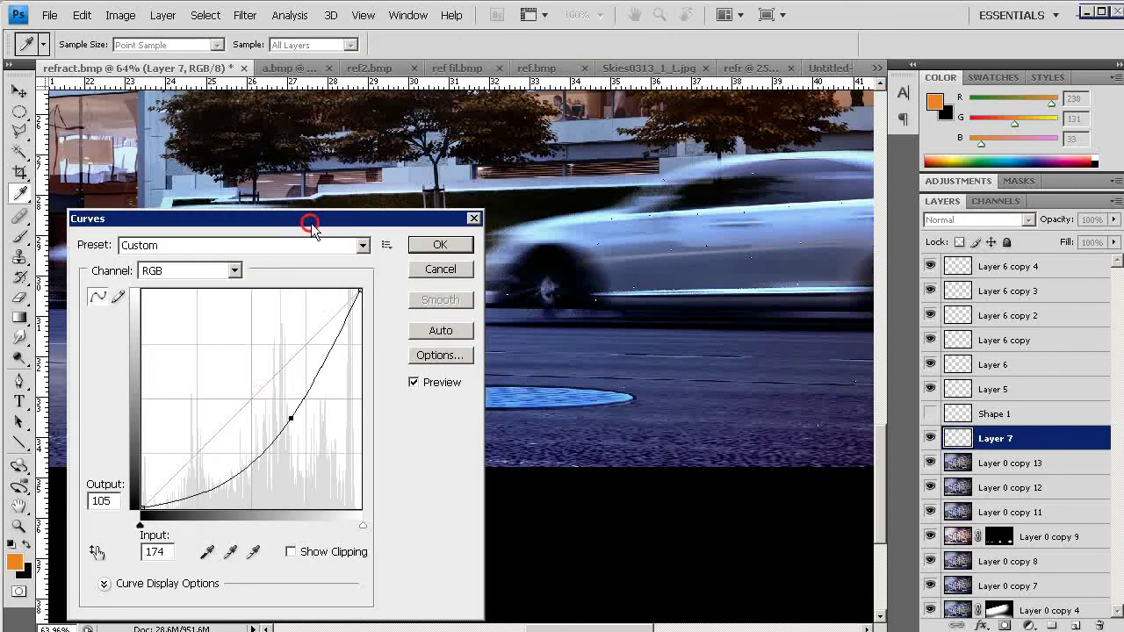
{"action": "left_click_drag", "start_coordinate": [312, 227], "coordinate": [286, 193]}
{"action": "left_click_drag", "start_coordinate": [265, 385], "coordinate": [274, 388]}
{"action": "mouse_move", "coordinate": [275, 392]}
{"action": "left_mouse_down"}
{"action": "mouse_move", "coordinate": [283, 398]}
{"action": "mouse_move", "coordinate": [231, 425]}
{"action": "mouse_move", "coordinate": [237, 433]}
{"action": "mouse_move", "coordinate": [266, 410]}
{"action": "left_mouse_up"}
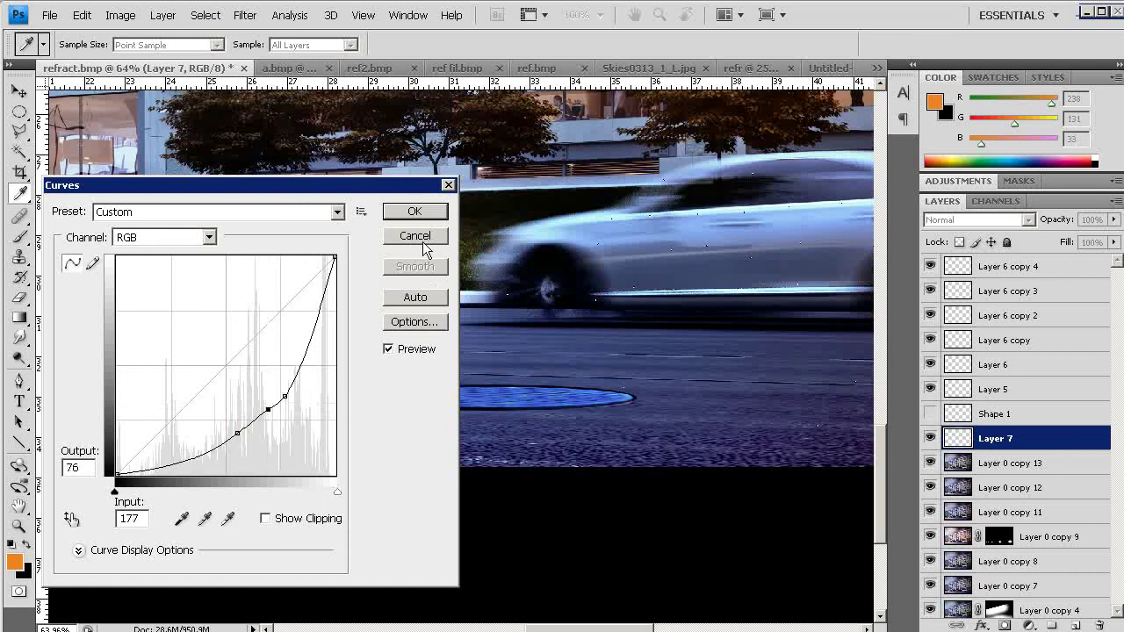
{"action": "left_click", "coordinate": [414, 212]}
- Reduce the manhole cover's saturation with Hue/Saturation
{"action": "key", "text": "ctrl+u"}
{"action": "left_click_drag", "start_coordinate": [970, 429], "coordinate": [921, 431]}
{"action": "left_click", "coordinate": [1117, 292]}
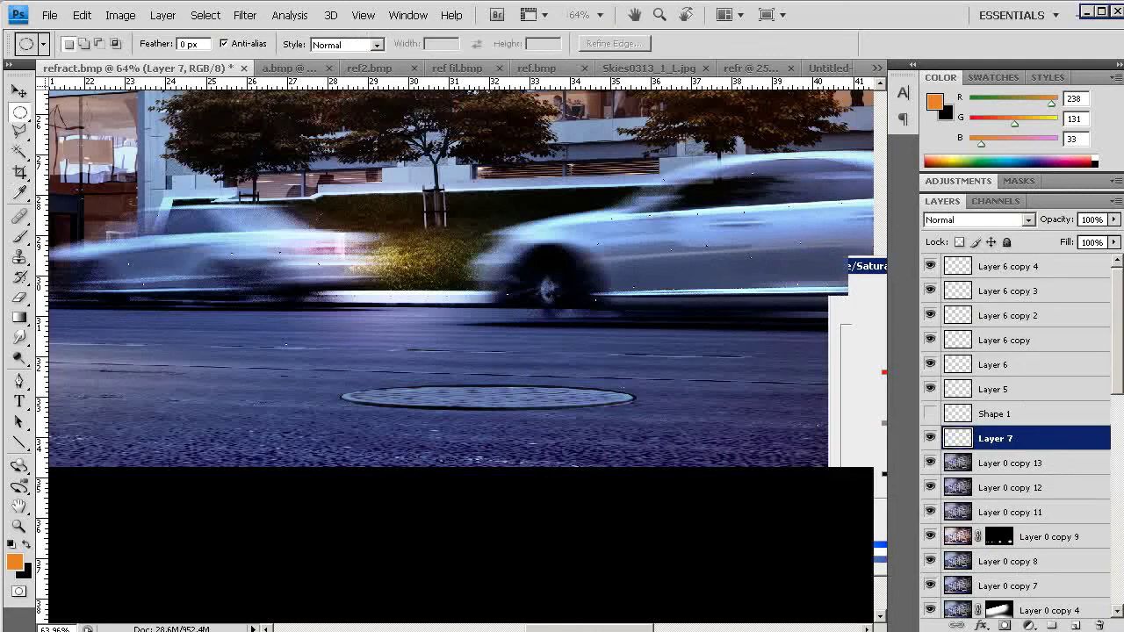
- Clear the selection and erase the dark outline along the manhole cover's upper edge with a 7-pixel eraser
{"action": "key", "text": "z"}
{"action": "left_click_drag", "start_coordinate": [273, 313], "coordinate": [829, 488]}
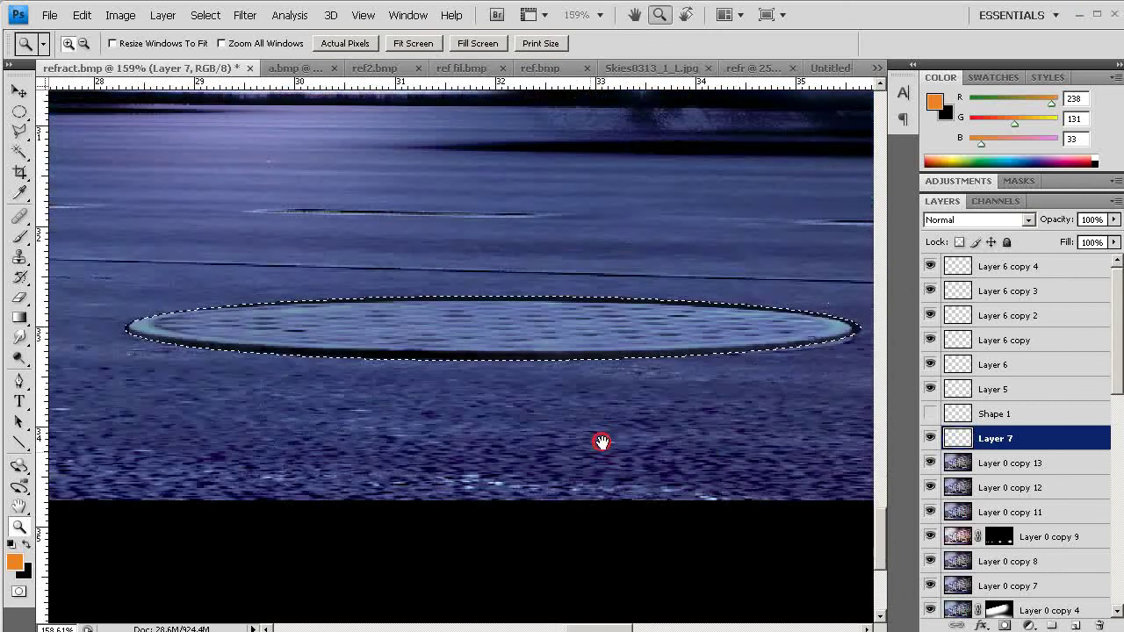
{"action": "left_click_drag", "start_coordinate": [602, 442], "coordinate": [599, 498]}
{"action": "key", "text": "ctrl+d"}
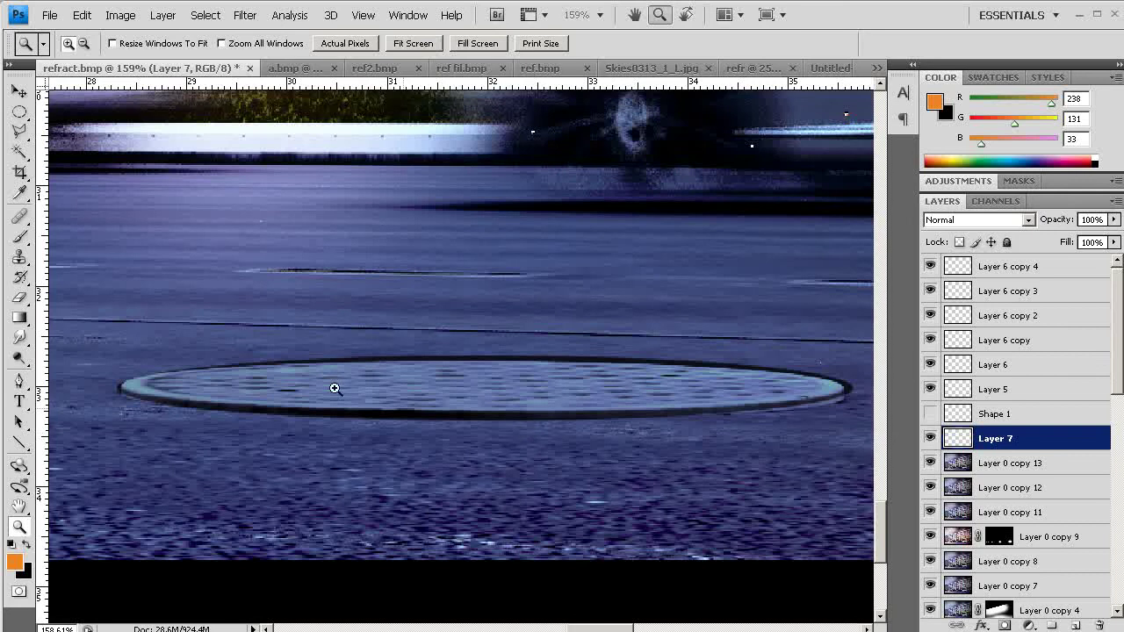
{"action": "key", "text": "l"}
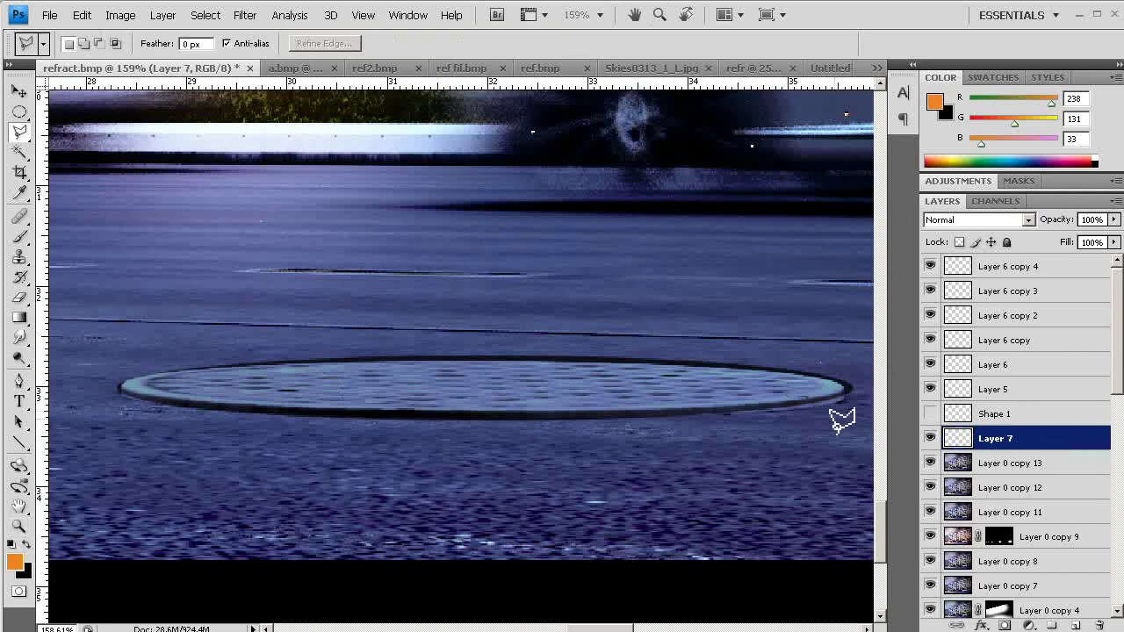
{"action": "key", "text": "e"}
{"action": "key", "text": "bracketleft"}
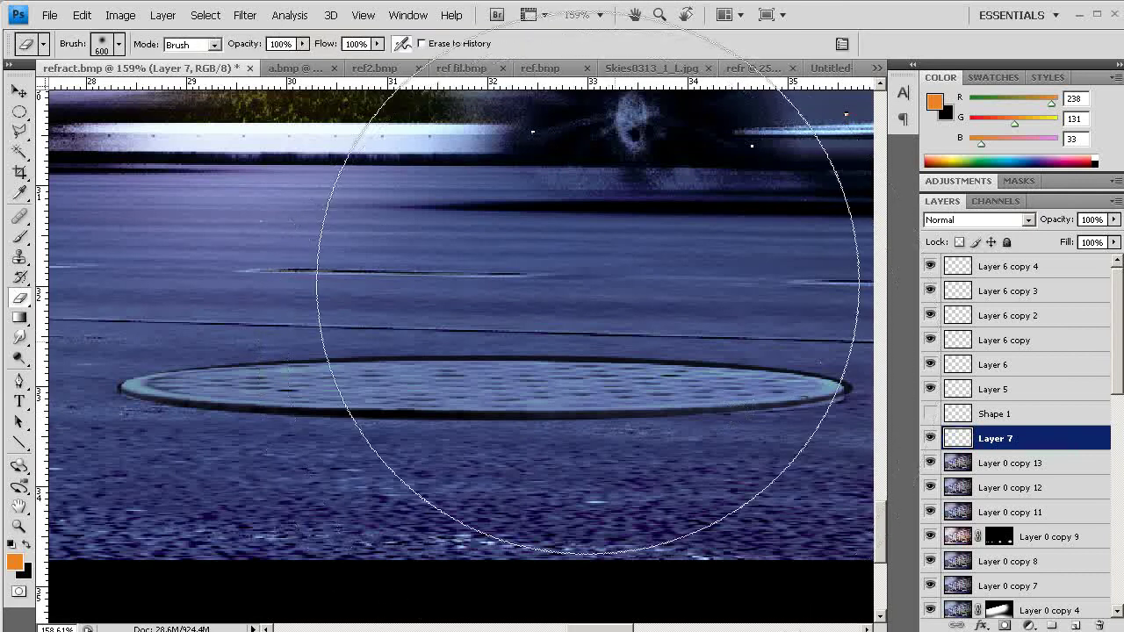
{"action": "key", "text": "bracketleft"}
{"action": "key", "text": "bracketleft"}
{"action": "key", "text": "bracketleft"}
{"action": "key", "text": "bracketleft"}
{"action": "key", "text": "bracketleft"}
{"action": "key", "text": "bracketleft"}
{"action": "key", "text": "bracketleft"}
{"action": "key", "text": "bracketleft"}
{"action": "key", "text": "bracketleft"}
{"action": "key", "text": "bracketleft"}
{"action": "key", "text": "bracketleft"}
{"action": "key", "text": "bracketleft"}
{"action": "key", "text": "bracketleft"}
{"action": "key", "text": "bracketleft"}
{"action": "key", "text": "bracketleft"}
{"action": "key", "text": "bracketleft"}
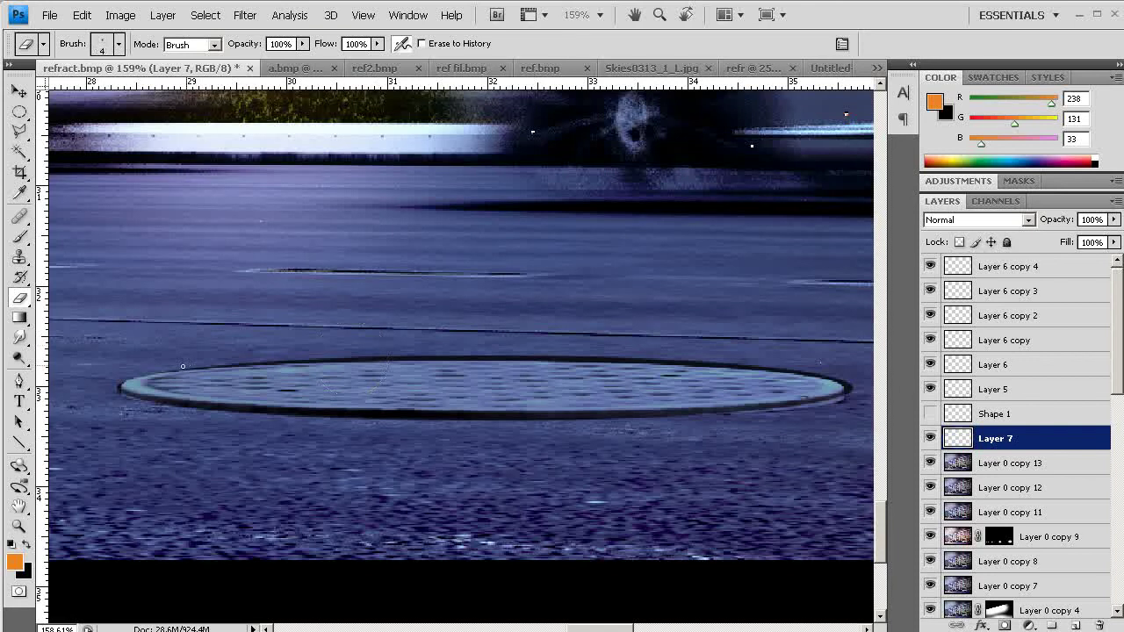
{"action": "key", "text": "bracketright"}
{"action": "mouse_move", "coordinate": [316, 356]}
{"action": "left_mouse_down"}
{"action": "mouse_move", "coordinate": [289, 359]}
{"action": "mouse_move", "coordinate": [585, 354]}
{"action": "mouse_move", "coordinate": [444, 357]}
{"action": "left_mouse_up"}
{"action": "mouse_move", "coordinate": [588, 356]}
{"action": "left_mouse_down"}
{"action": "mouse_move", "coordinate": [549, 355]}
{"action": "mouse_move", "coordinate": [692, 357]}
{"action": "mouse_move", "coordinate": [648, 356]}
{"action": "left_mouse_up"}
{"action": "mouse_move", "coordinate": [751, 364]}
{"action": "left_mouse_down"}
{"action": "mouse_move", "coordinate": [657, 359]}
{"action": "mouse_move", "coordinate": [816, 368]}
{"action": "mouse_move", "coordinate": [848, 386]}
{"action": "mouse_move", "coordinate": [697, 362]}
{"action": "left_mouse_up"}
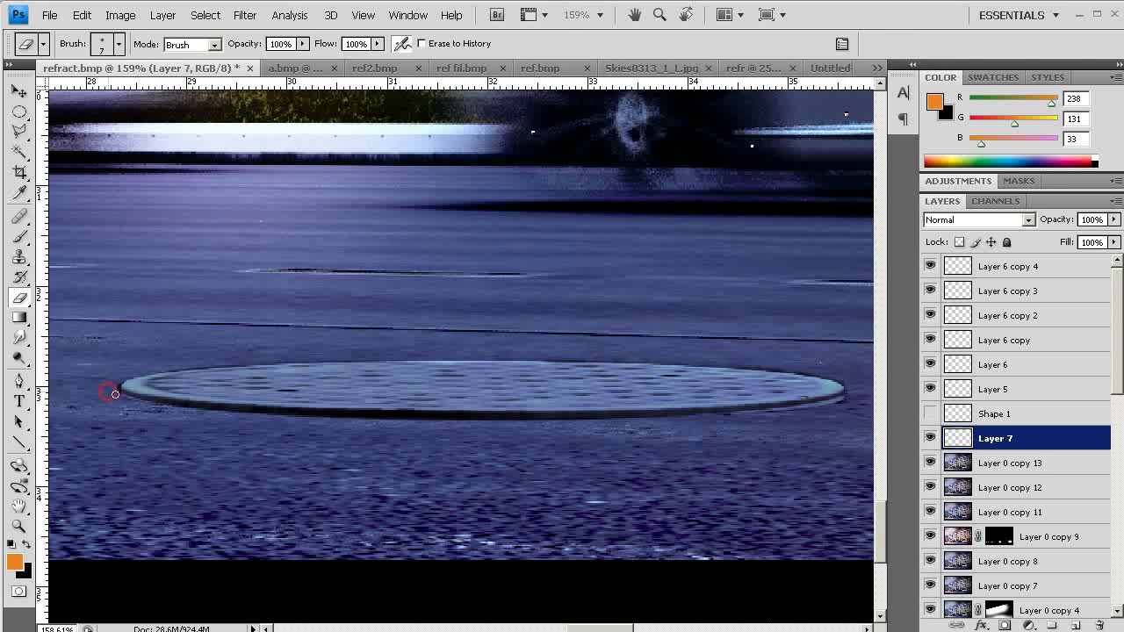
- Lower the opacity of the manhole cover's Layer 7 to 88% and check it in the whole image
{"action": "left_click_drag", "start_coordinate": [1066, 220], "coordinate": [1049, 225]}
{"action": "key", "text": "z"}
{"action": "left_click", "coordinate": [700, 406], "text": "alt"}
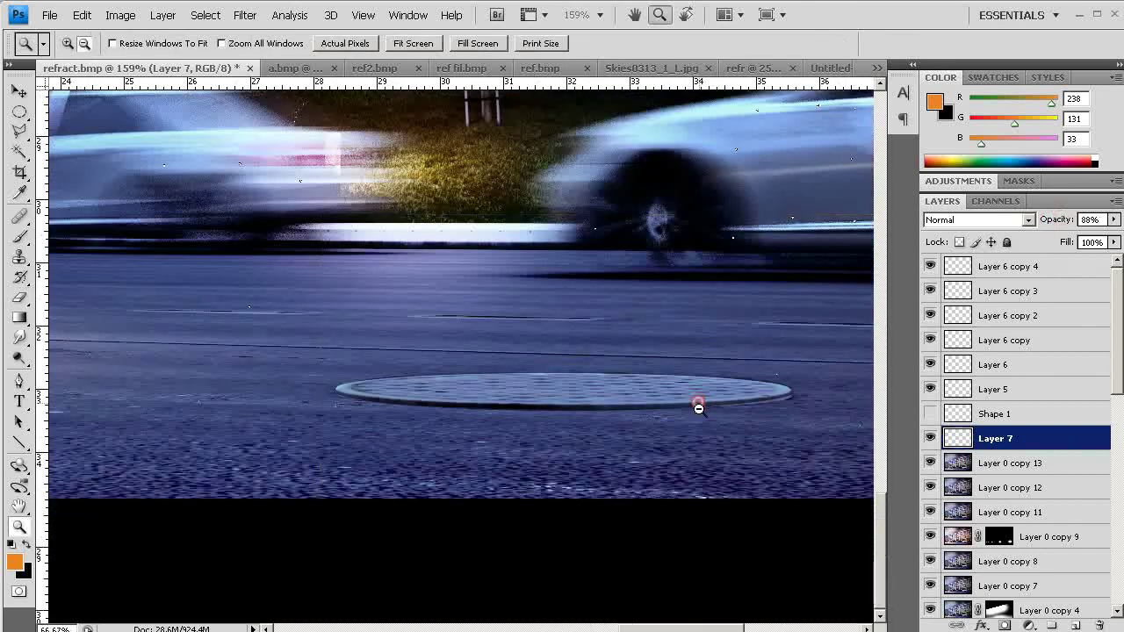
{"action": "left_click", "coordinate": [701, 412], "text": "alt"}
{"action": "left_click", "coordinate": [703, 416], "text": "alt"}
{"action": "left_click", "coordinate": [711, 439], "text": "alt"}
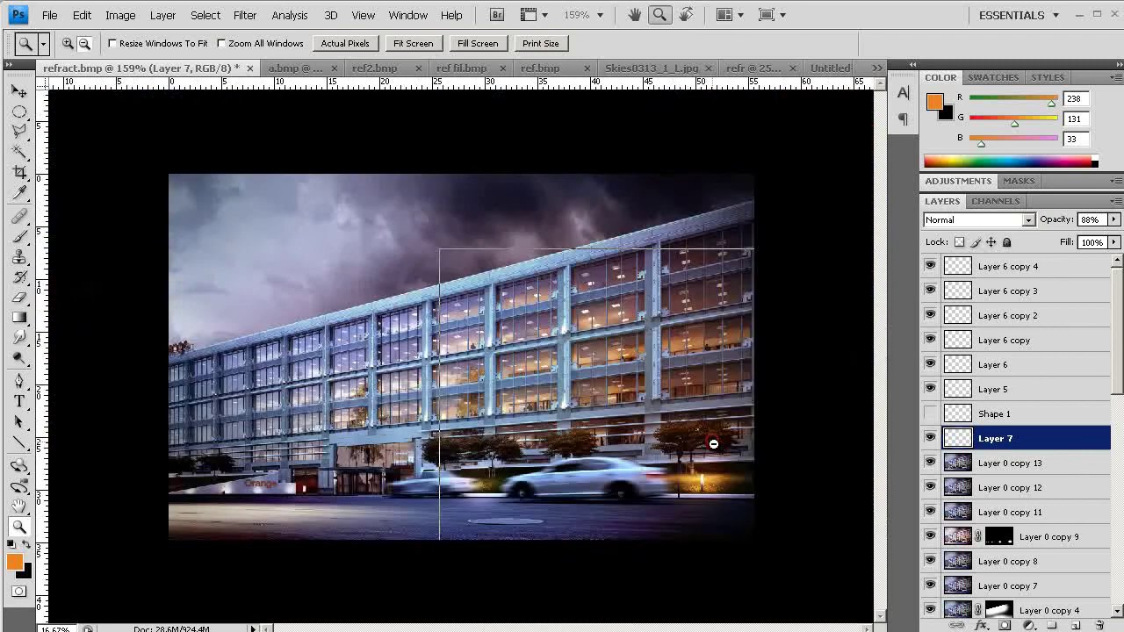
{"action": "left_click", "coordinate": [711, 441], "text": "alt"}
{"action": "left_click", "coordinate": [707, 447], "text": "alt"}
{"action": "key", "text": "ctrl+0"}
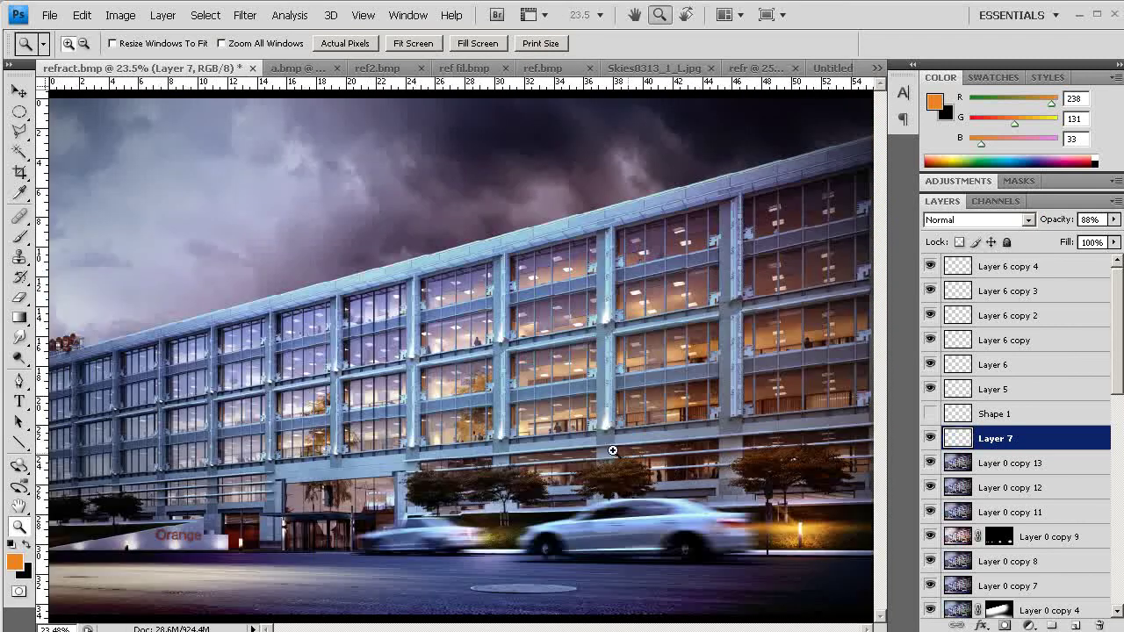
{"action": "left_click", "coordinate": [612, 456], "text": "alt"}
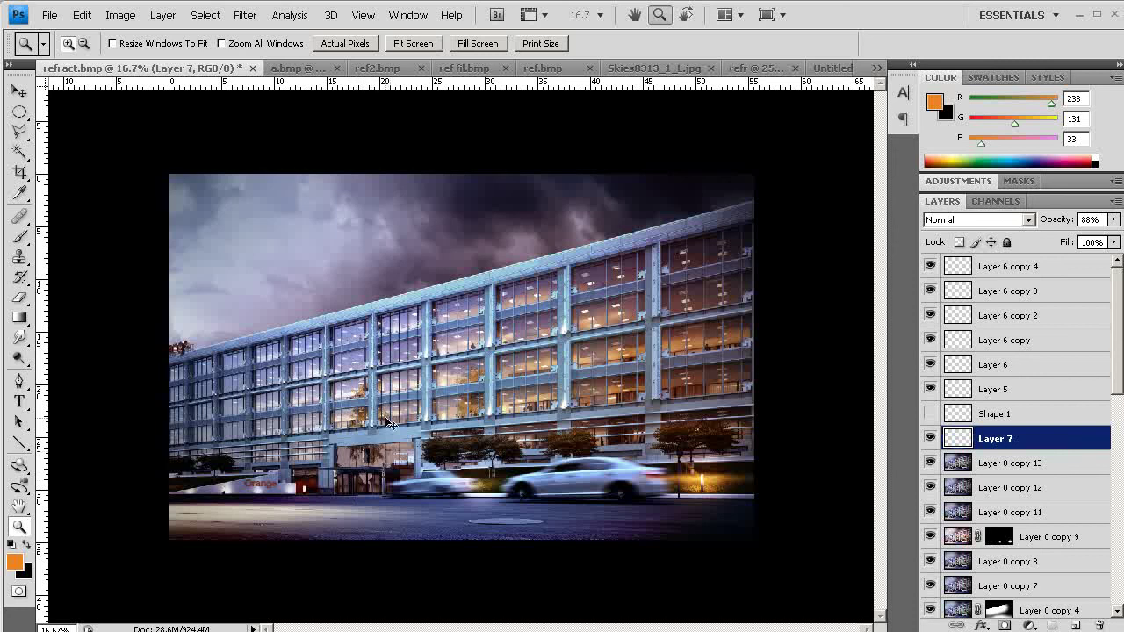
- Switch to light tail_00051.jpg and examine the shape and edges of the orange light streak
{"action": "key", "text": "ctrl+shift+Tab"}
{"action": "left_click_drag", "start_coordinate": [279, 461], "coordinate": [469, 465]}
{"action": "left_click_drag", "start_coordinate": [230, 164], "coordinate": [634, 455]}
{"action": "mouse_move", "coordinate": [595, 509]}
{"action": "left_mouse_down"}
{"action": "mouse_move", "coordinate": [599, 484]}
{"action": "mouse_move", "coordinate": [687, 494]}
{"action": "mouse_move", "coordinate": [558, 351]}
{"action": "left_mouse_up"}
{"action": "left_click_drag", "start_coordinate": [647, 470], "coordinate": [493, 378]}
{"action": "mouse_move", "coordinate": [505, 420]}
{"action": "left_mouse_down"}
{"action": "mouse_move", "coordinate": [720, 519]}
{"action": "mouse_move", "coordinate": [750, 546]}
{"action": "left_mouse_up"}
{"action": "mouse_move", "coordinate": [433, 322]}
{"action": "left_mouse_down"}
{"action": "mouse_move", "coordinate": [617, 481]}
{"action": "mouse_move", "coordinate": [750, 561]}
{"action": "left_mouse_up"}
{"action": "mouse_move", "coordinate": [442, 364]}
{"action": "left_mouse_down"}
{"action": "mouse_move", "coordinate": [557, 544]}
{"action": "mouse_move", "coordinate": [632, 631]}
{"action": "left_mouse_up"}
{"action": "left_click", "coordinate": [535, 481], "text": "alt"}
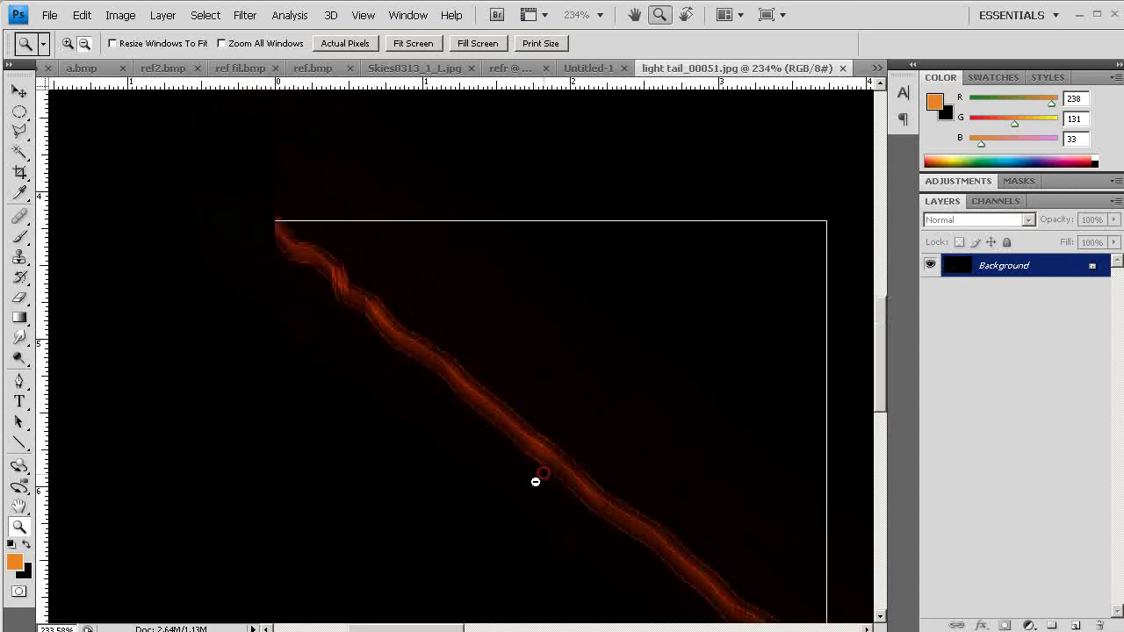
{"action": "left_click", "coordinate": [541, 483], "text": "alt"}
{"action": "left_click_drag", "start_coordinate": [640, 519], "coordinate": [443, 322]}
{"action": "left_click_drag", "start_coordinate": [523, 424], "coordinate": [527, 432]}
- Duplicate the light tail image's Background layer and select a diagonal band around the streak with the Polygonal Lasso
{"action": "left_click_drag", "start_coordinate": [1036, 267], "coordinate": [1074, 624]}
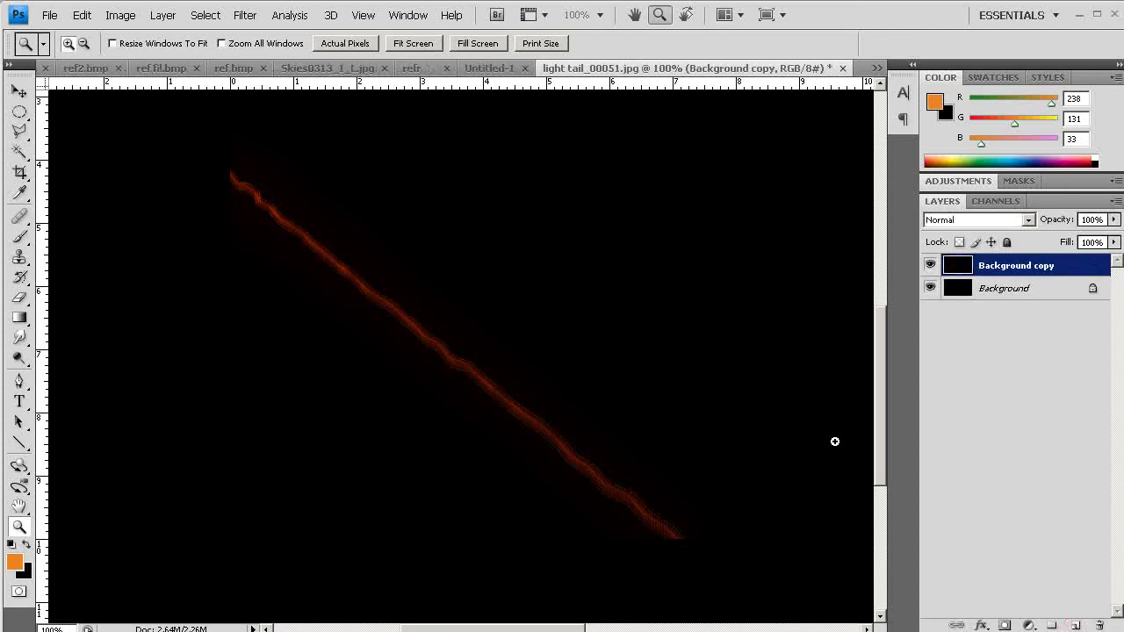
{"action": "key", "text": "l"}
{"action": "left_click", "coordinate": [687, 584]}
{"action": "left_click", "coordinate": [732, 537]}
{"action": "left_click", "coordinate": [210, 132]}
{"action": "left_click", "coordinate": [168, 217]}
{"action": "left_click", "coordinate": [691, 586]}
- Paste the selected streak into refract.bmp, then scale and rotate it to run horizontally across the base of the building
{"action": "key", "text": "ctrl+Tab"}
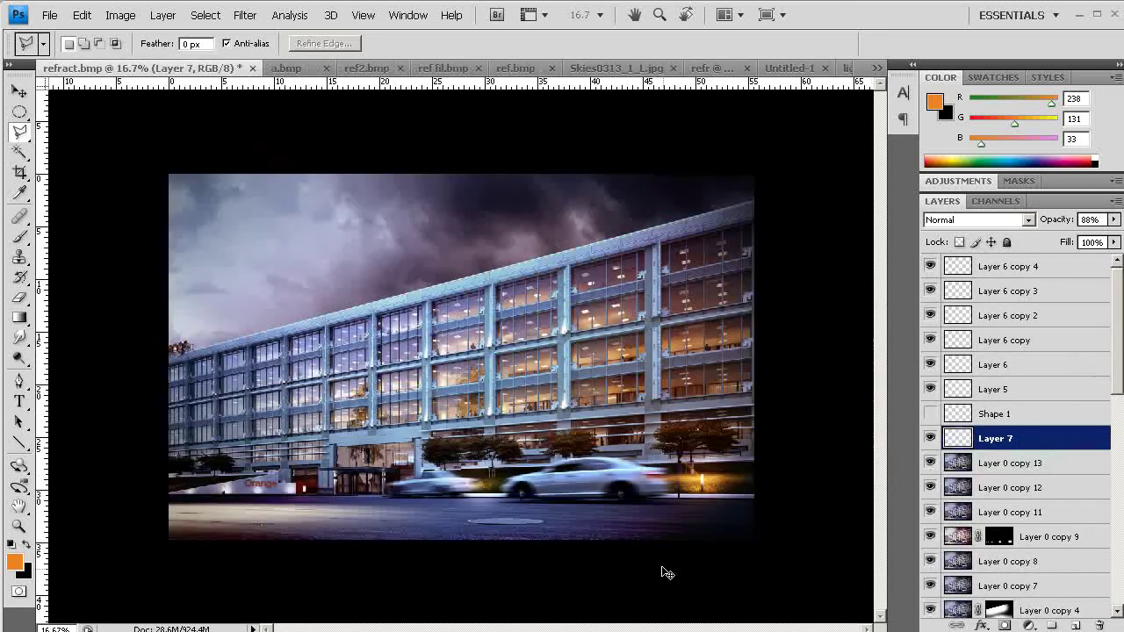
{"action": "key", "text": "ctrl+v"}
{"action": "key", "text": "ctrl+t"}
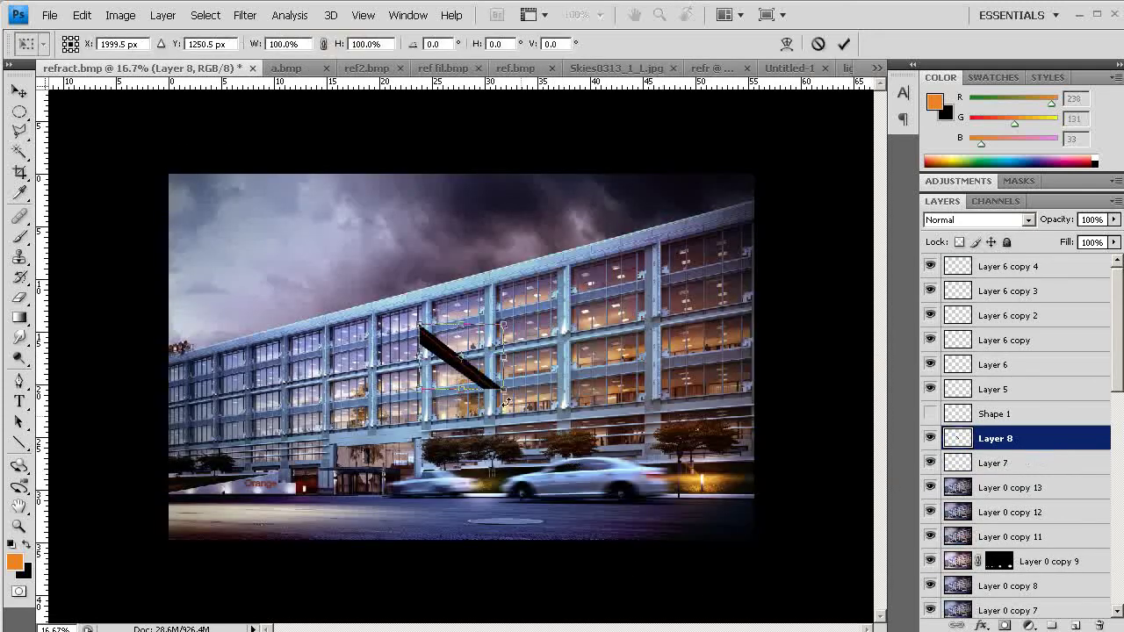
{"action": "left_click_drag", "start_coordinate": [504, 388], "coordinate": [869, 628]}
{"action": "left_click_drag", "start_coordinate": [728, 477], "coordinate": [569, 378]}
{"action": "left_click_drag", "start_coordinate": [803, 330], "coordinate": [673, 197]}
{"action": "left_click_drag", "start_coordinate": [548, 350], "coordinate": [525, 372]}
{"action": "left_click_drag", "start_coordinate": [691, 279], "coordinate": [690, 264]}
{"action": "key", "text": "Return"}
{"action": "key", "text": "l"}
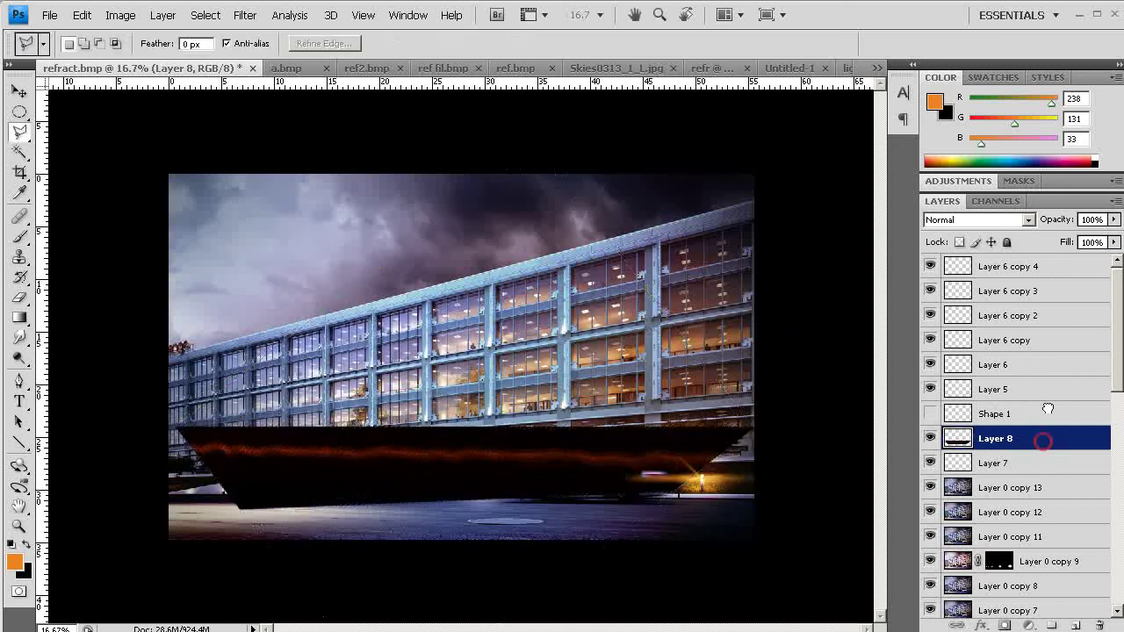
- Move Layer 8 to the top of the layer stack and distort the streak so its right end flares taller and wider
{"action": "left_click_drag", "start_coordinate": [1045, 263], "coordinate": [1038, 256]}
{"action": "key", "text": "z"}
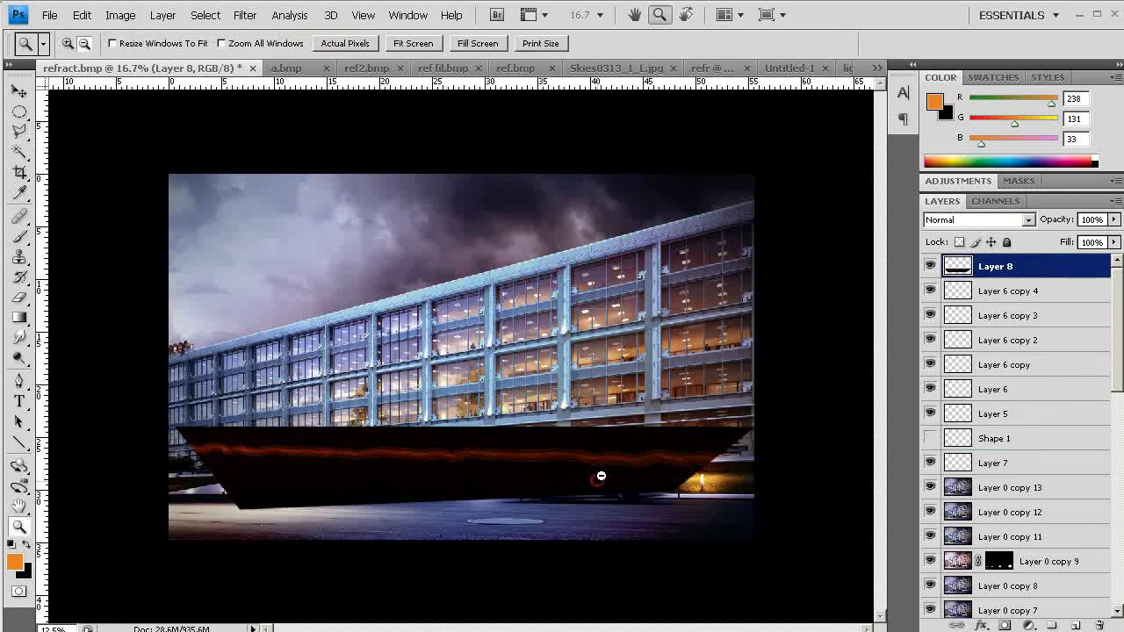
{"action": "left_click", "coordinate": [606, 483], "text": "alt"}
{"action": "key", "text": "ctrl+t"}
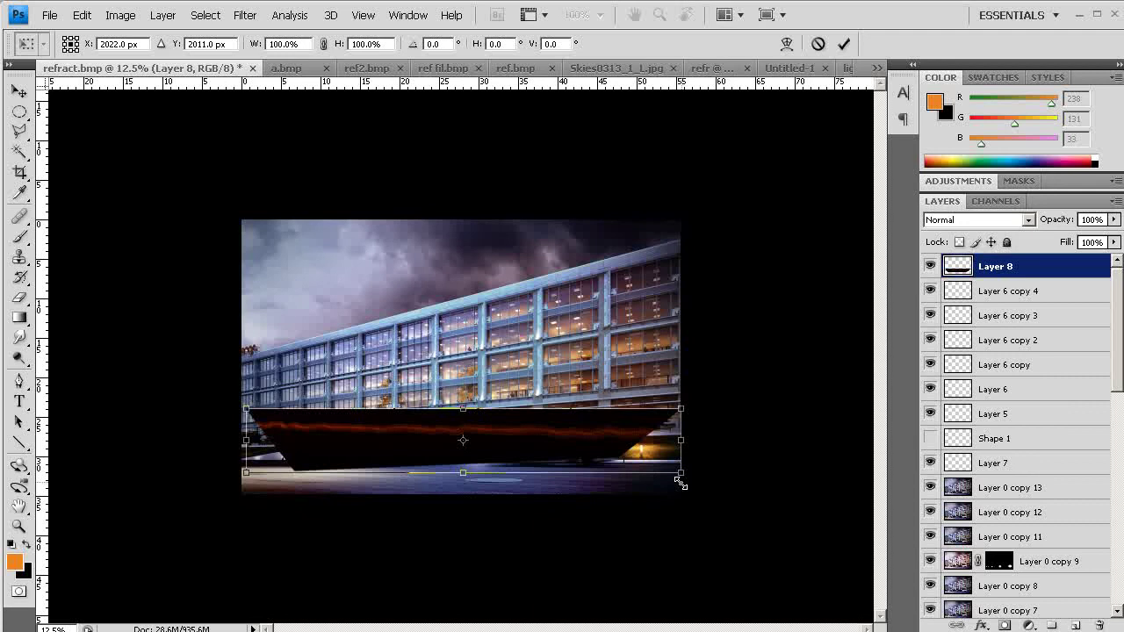
{"action": "left_click_drag", "start_coordinate": [683, 473], "coordinate": [682, 491]}
{"action": "left_click_drag", "start_coordinate": [681, 408], "coordinate": [685, 377]}
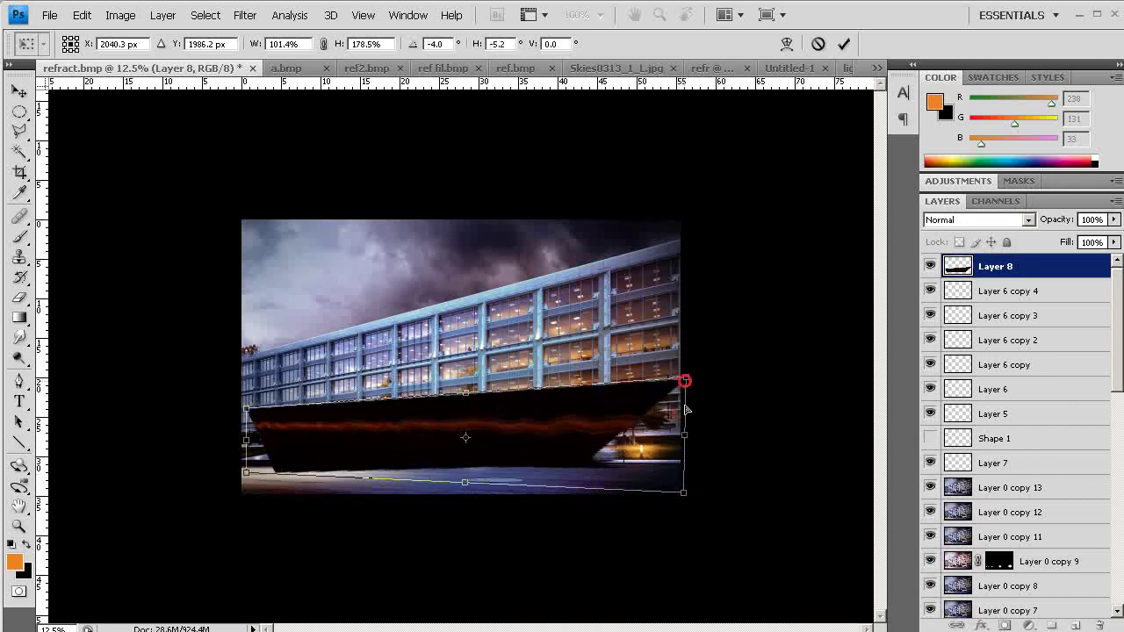
{"action": "left_click_drag", "start_coordinate": [684, 494], "coordinate": [681, 500]}
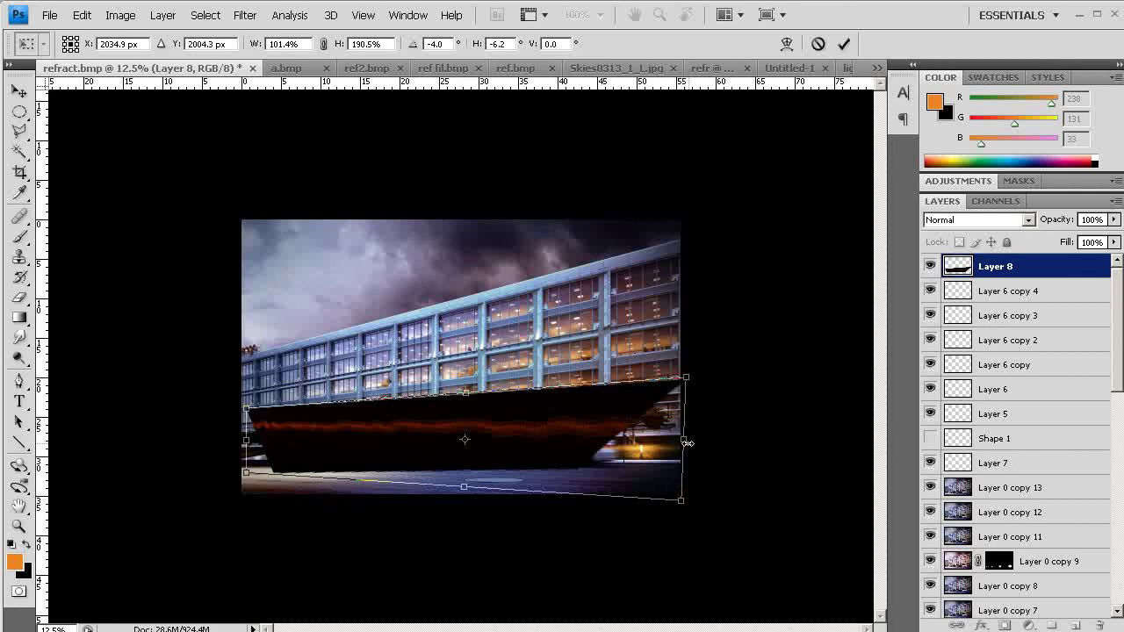
{"action": "left_click_drag", "start_coordinate": [687, 444], "coordinate": [725, 441]}
{"action": "key", "text": "Return"}
- Shift the streak left and slightly down past the image's left edge, then extend its right end a little with Free Transform
{"action": "left_click_drag", "start_coordinate": [197, 364], "coordinate": [690, 505]}
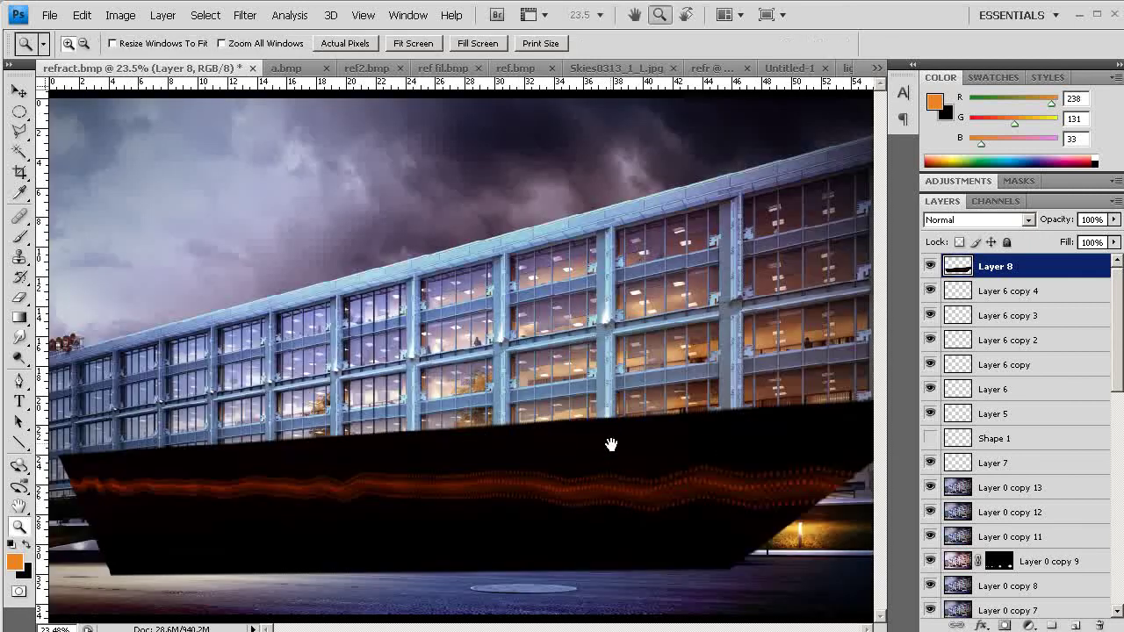
{"action": "left_click", "coordinate": [569, 504], "text": "alt"}
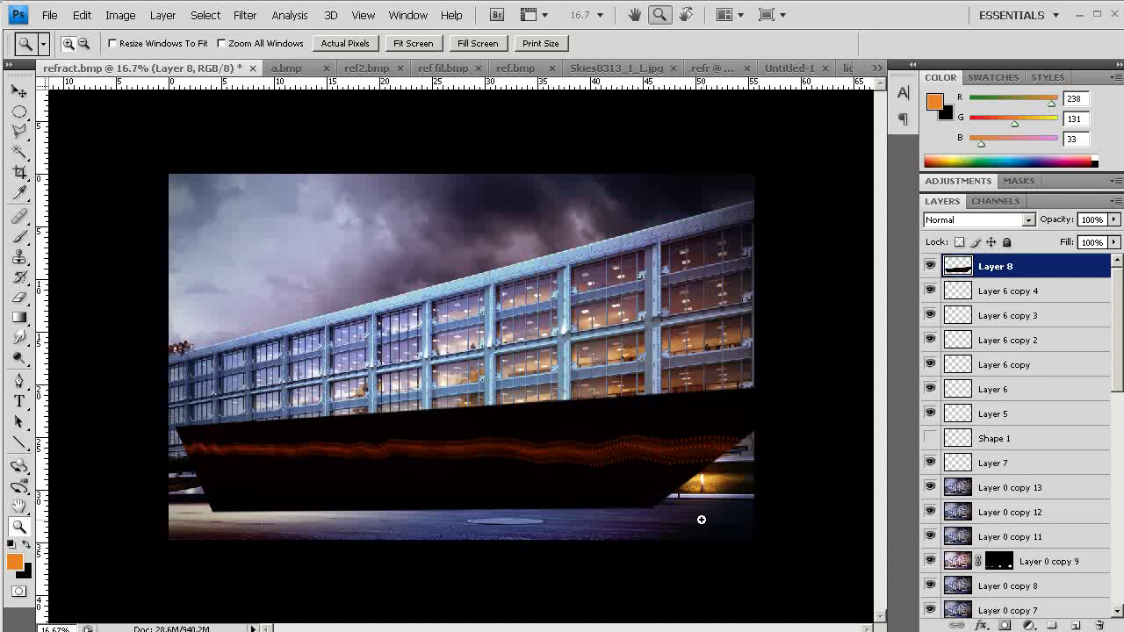
{"action": "key", "text": "t"}
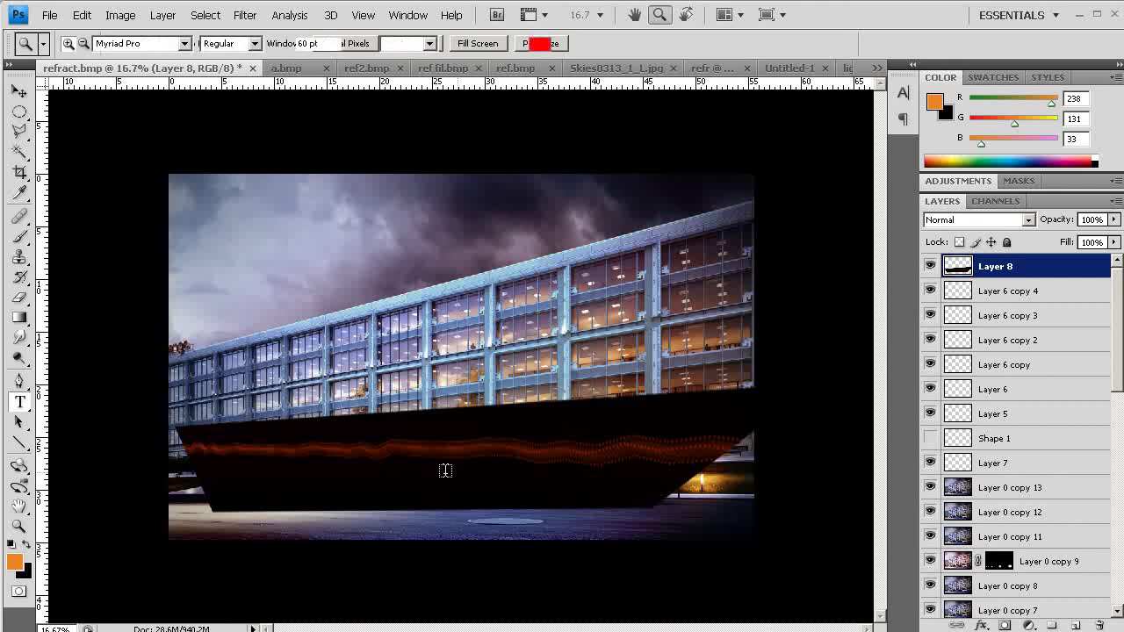
{"action": "key", "text": "v"}
{"action": "left_click_drag", "start_coordinate": [477, 464], "coordinate": [409, 477]}
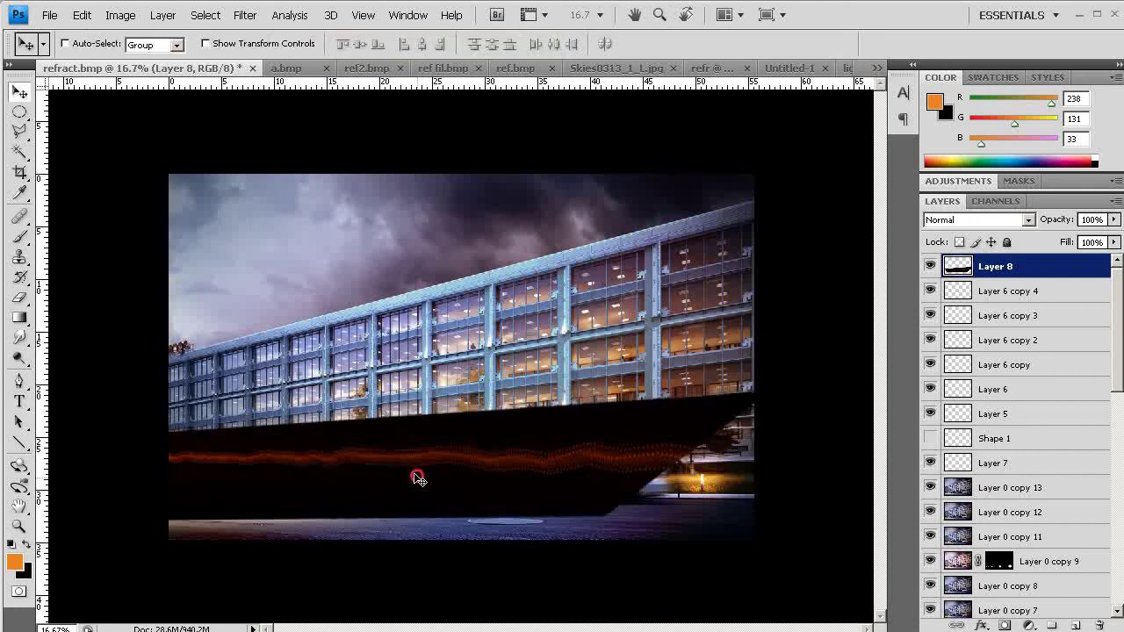
{"action": "key", "text": "ctrl+t"}
{"action": "mouse_move", "coordinate": [774, 455]}
{"action": "left_mouse_down"}
{"action": "mouse_move", "coordinate": [816, 458]}
{"action": "mouse_move", "coordinate": [780, 459]}
{"action": "left_mouse_up"}
{"action": "key", "text": "Return"}
- Set Layer 8's blend mode to Screen and brighten the streak with Levels, lowering the white input level to 37
{"action": "left_click", "coordinate": [1004, 223]}
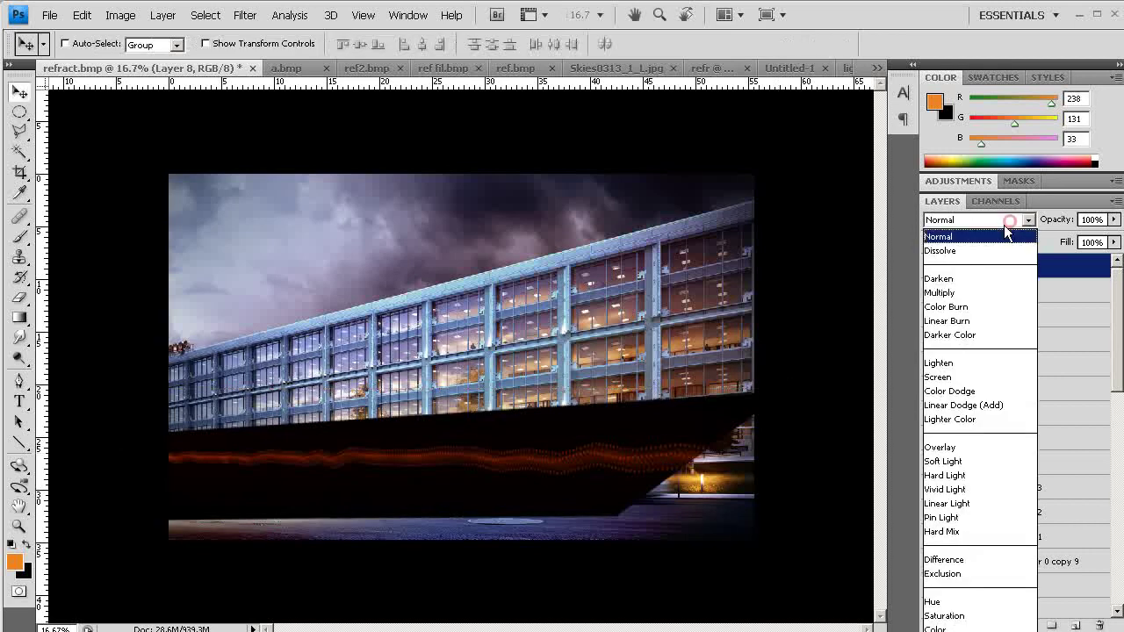
{"action": "left_click", "coordinate": [966, 375]}
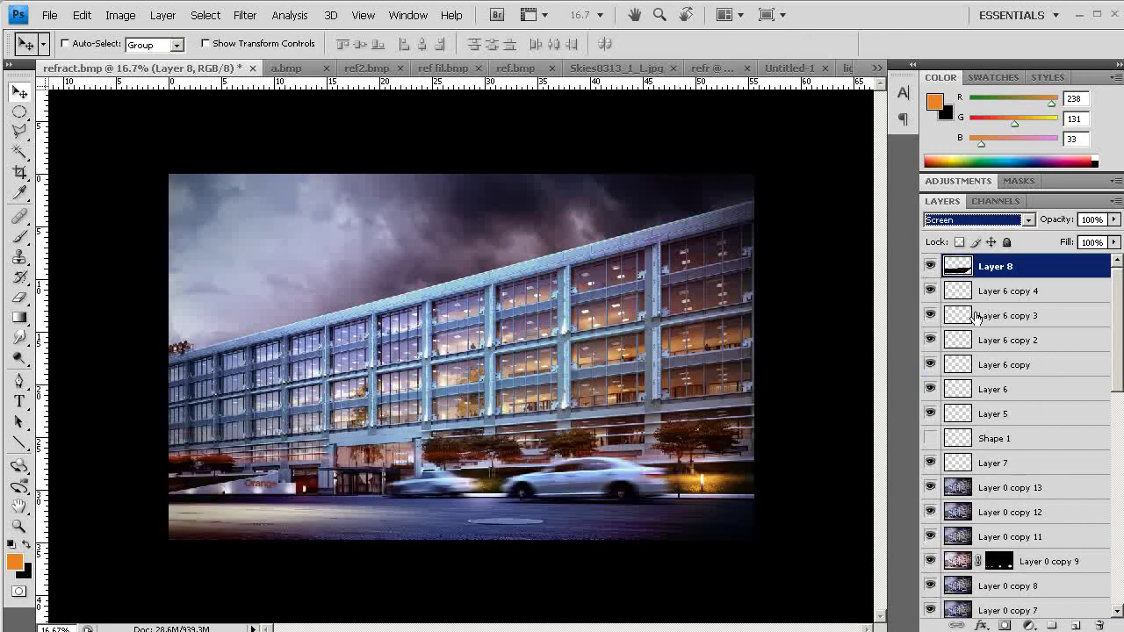
{"action": "key", "text": "ctrl+l"}
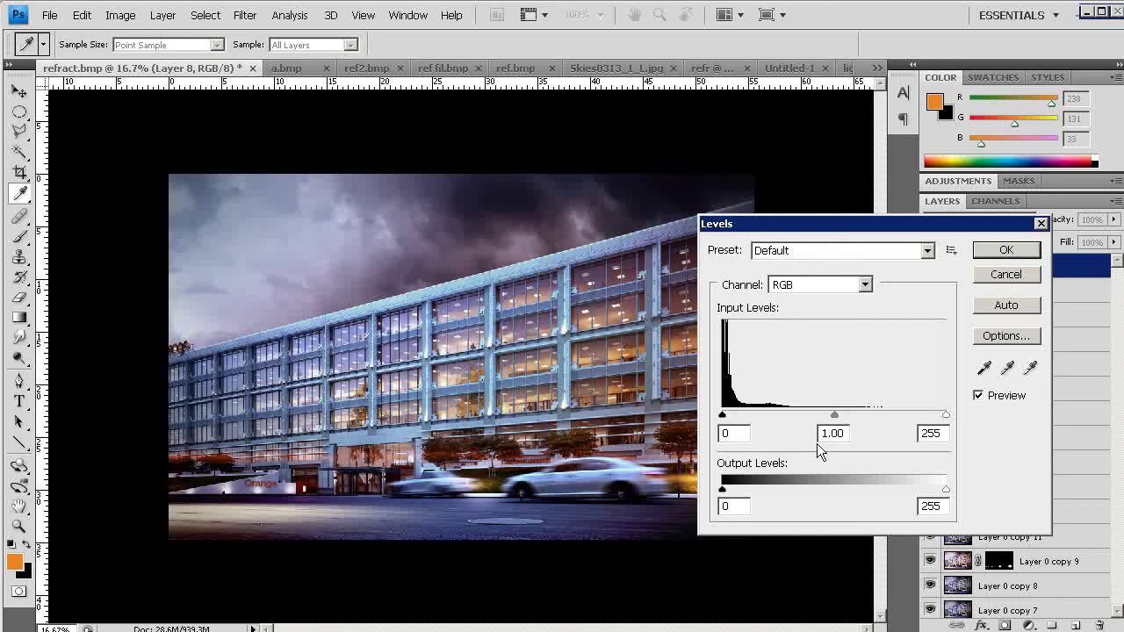
{"action": "left_click_drag", "start_coordinate": [946, 415], "coordinate": [752, 411]}
{"action": "left_click", "coordinate": [1006, 250]}
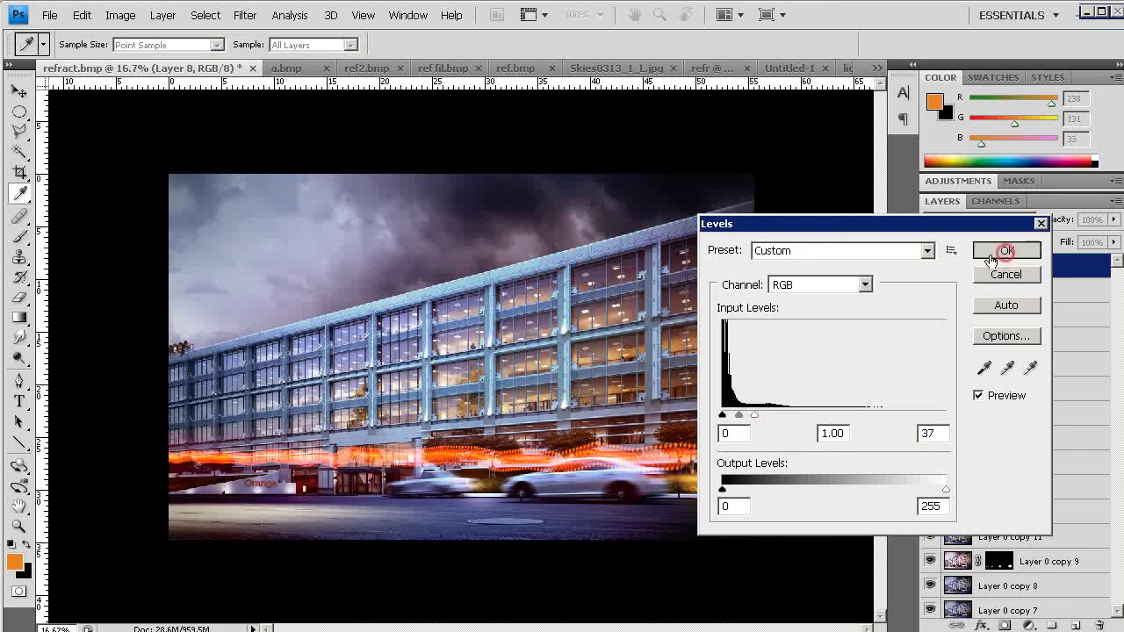
{"action": "key", "text": "z"}
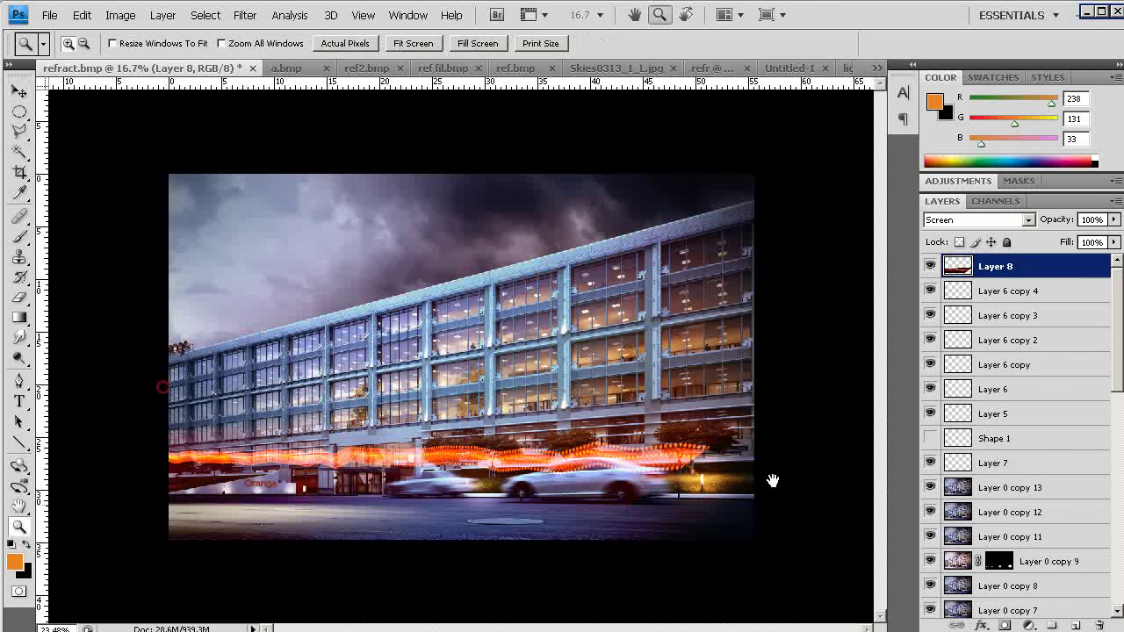
{"action": "key", "text": "ctrl+0"}
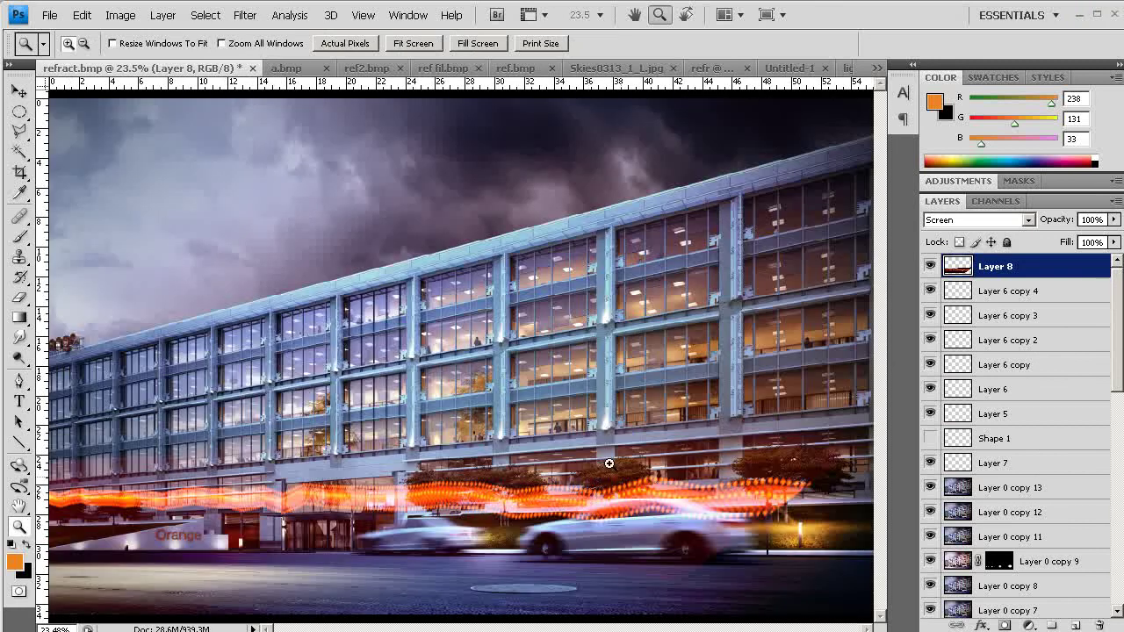
{"action": "left_click", "coordinate": [244, 15]}
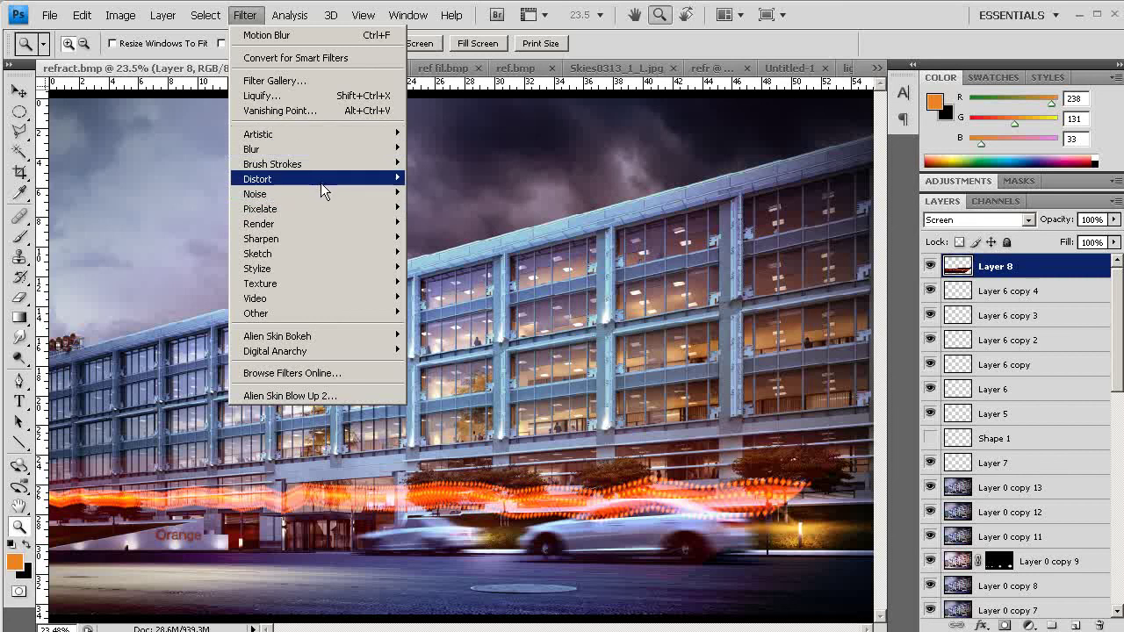
{"action": "mouse_move", "coordinate": [322, 181]}
{"action": "mouse_move", "coordinate": [326, 151]}
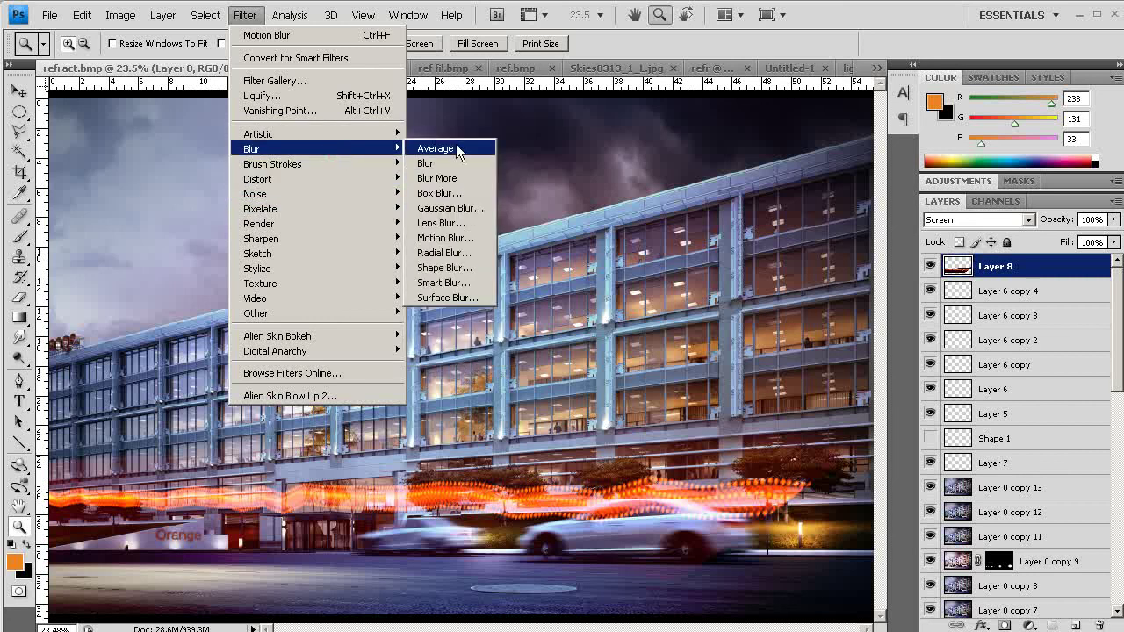
{"action": "left_click", "coordinate": [449, 223]}
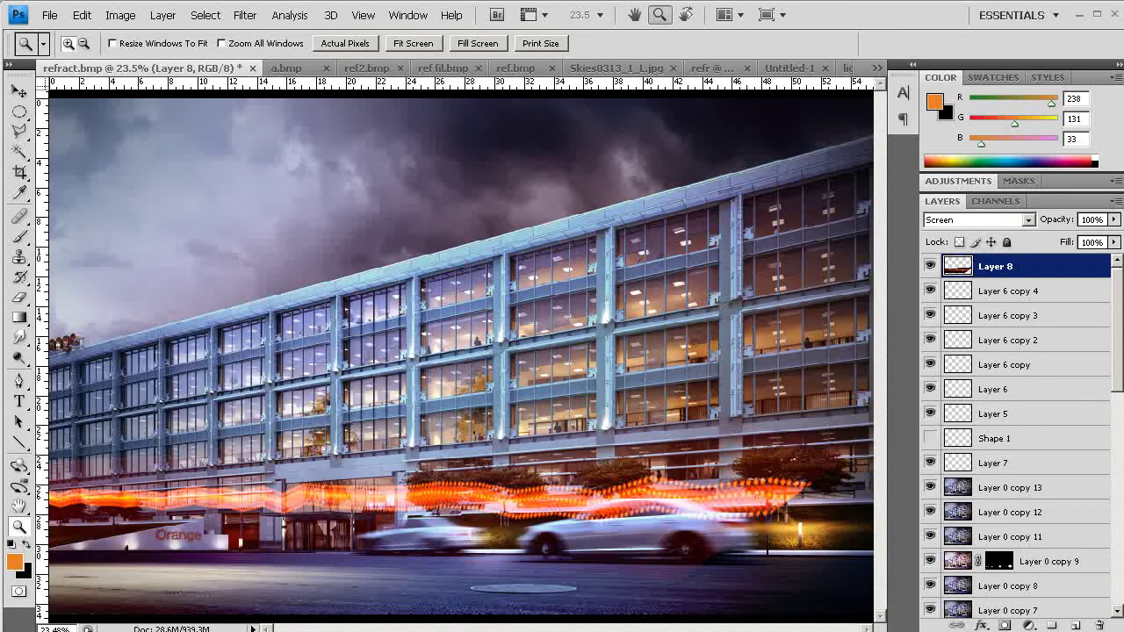
- Apply a Motion Blur to the light streak with an angle of 0° and a distance of 333 pixels
{"action": "left_click", "coordinate": [244, 15]}
{"action": "mouse_move", "coordinate": [368, 149]}
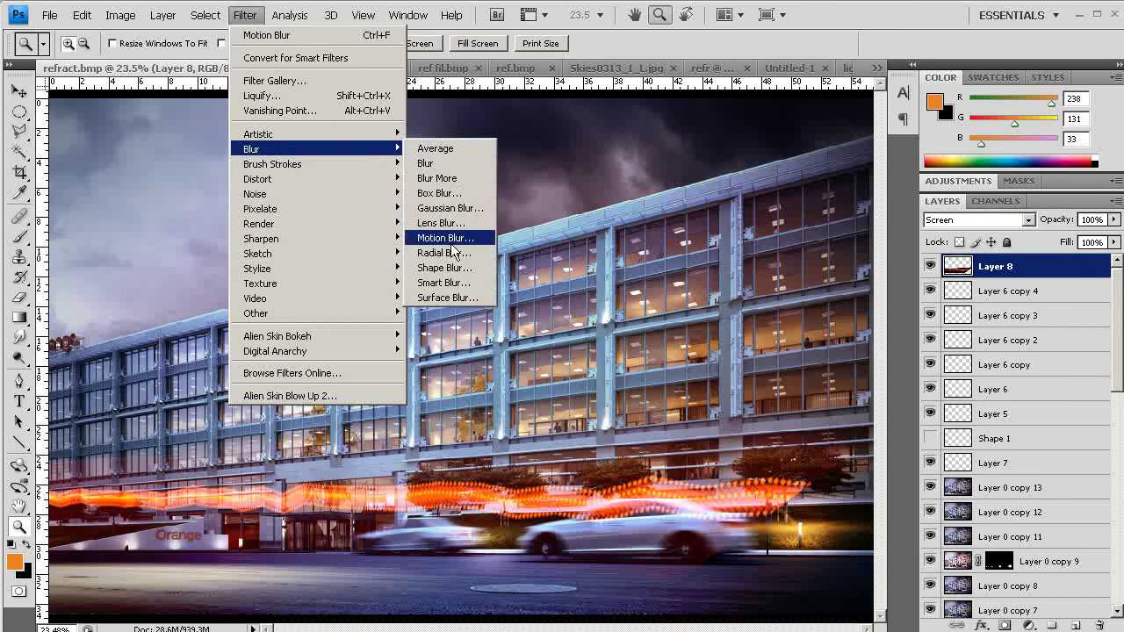
{"action": "left_click", "coordinate": [453, 238]}
{"action": "left_click_drag", "start_coordinate": [996, 548], "coordinate": [1057, 550]}
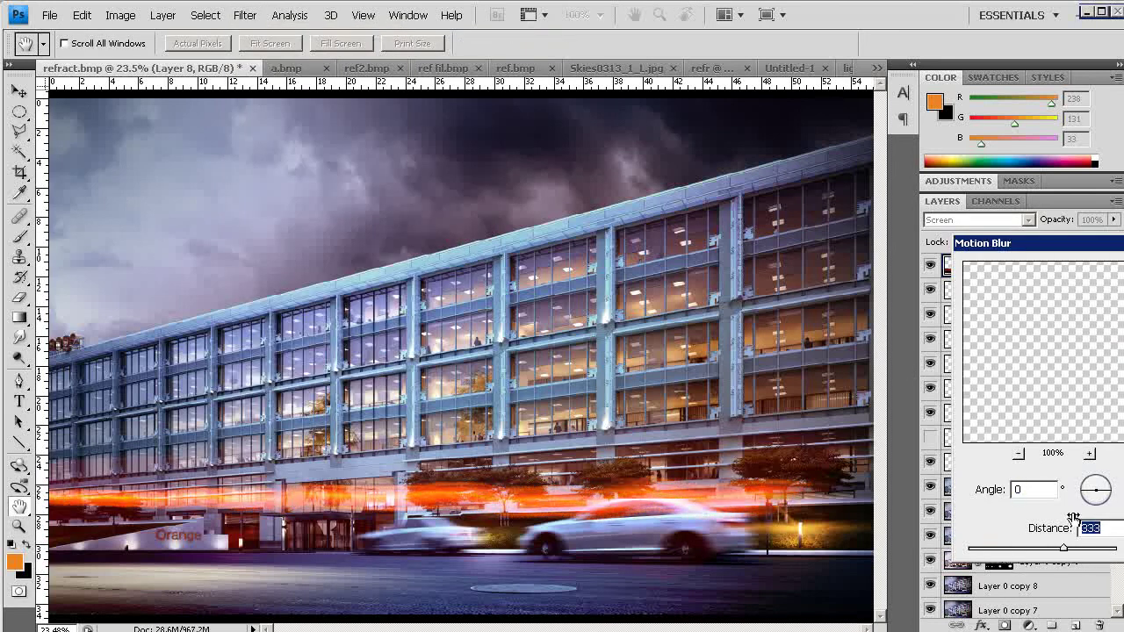
{"action": "key", "text": "Return"}
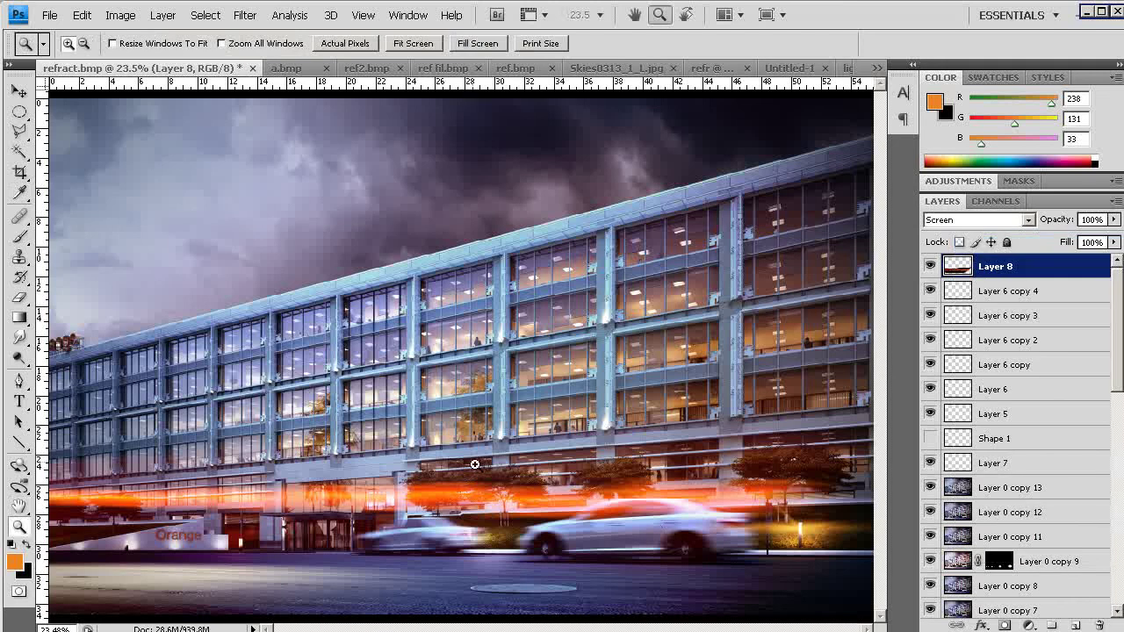
- Move the blurred streak down to car level and reshape it with Free Transform so it tapers along the road
{"action": "left_click", "coordinate": [472, 481], "text": "alt"}
{"action": "left_click", "coordinate": [477, 483], "text": "alt"}
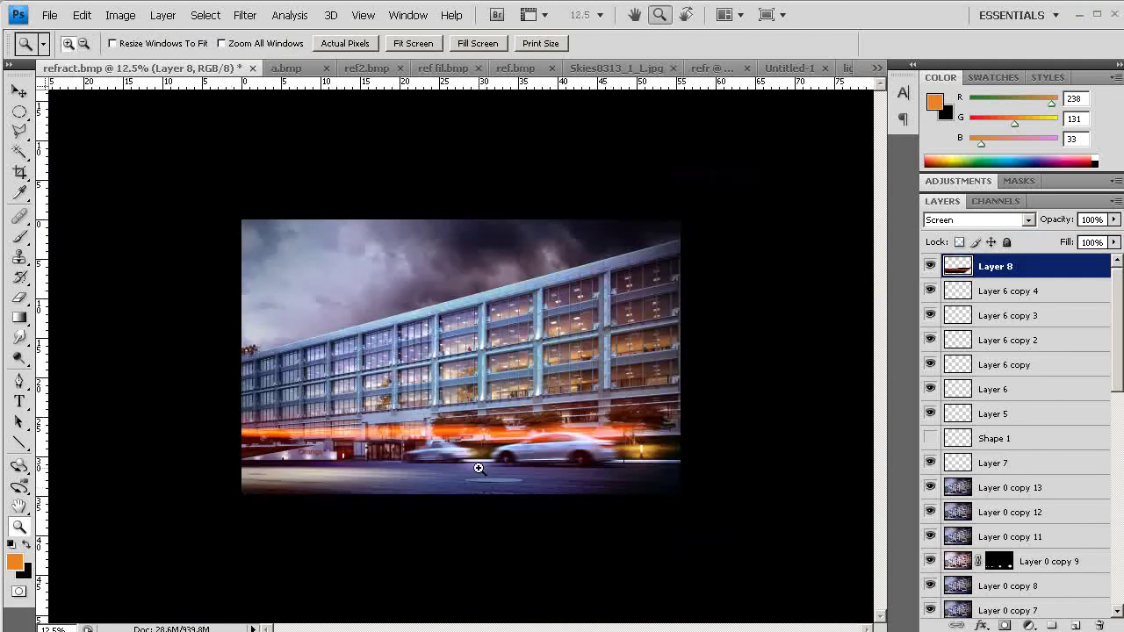
{"action": "key", "text": "v"}
{"action": "mouse_move", "coordinate": [476, 445]}
{"action": "left_mouse_down"}
{"action": "mouse_move", "coordinate": [475, 465]}
{"action": "mouse_move", "coordinate": [482, 457]}
{"action": "left_mouse_up"}
{"action": "key", "text": "ctrl+t"}
{"action": "left_click_drag", "start_coordinate": [700, 400], "coordinate": [597, 419]}
{"action": "left_click_drag", "start_coordinate": [507, 472], "coordinate": [533, 463]}
{"action": "key", "text": "Return"}
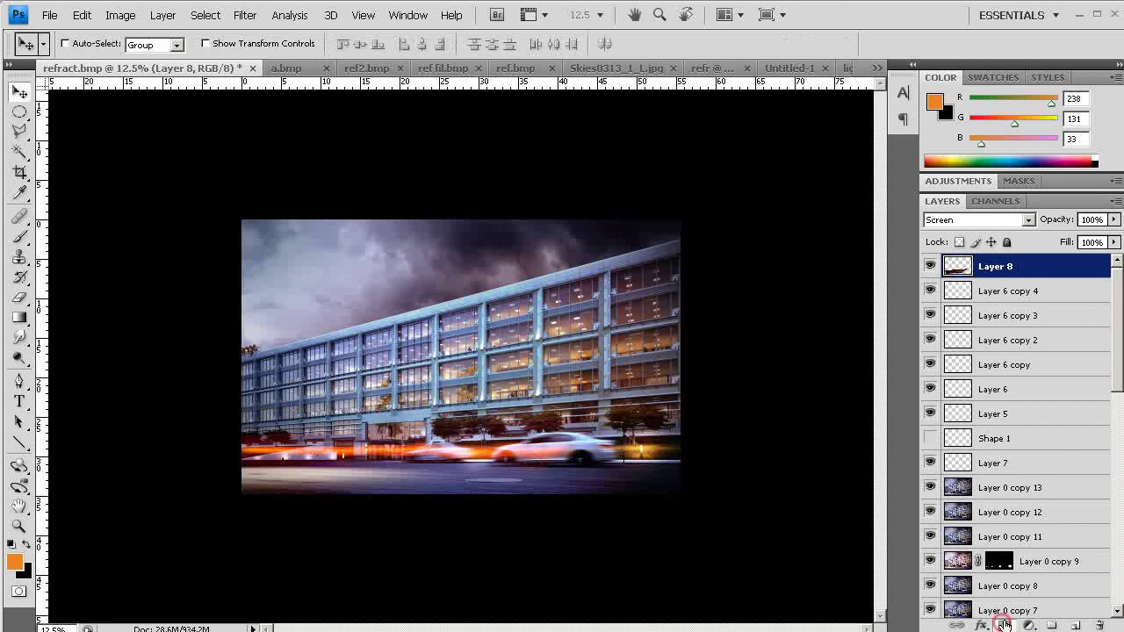
- Add a layer mask to Layer 8 and paint black along the streak's lower edge with a 900-pixel brush
{"action": "left_click", "coordinate": [1004, 624]}
{"action": "key", "text": "b"}
{"action": "key", "text": "d"}
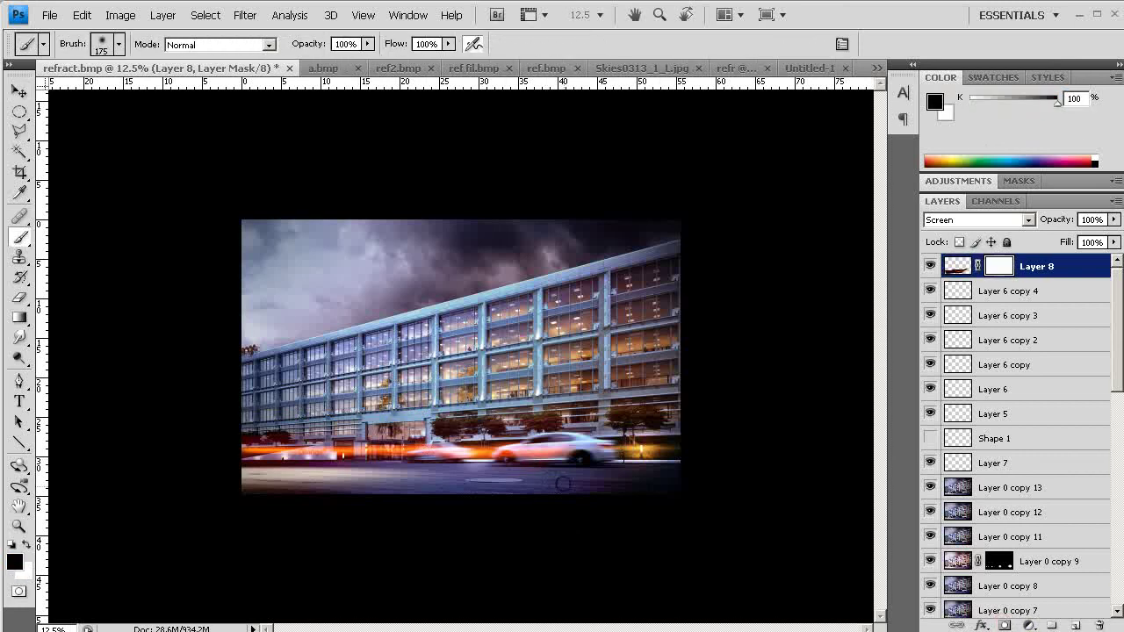
{"action": "key", "text": "bracketright"}
{"action": "key", "text": "bracketright"}
{"action": "key", "text": "bracketright"}
{"action": "key", "text": "bracketright"}
{"action": "key", "text": "bracketright"}
{"action": "key", "text": "bracketright"}
{"action": "key", "text": "bracketright"}
{"action": "key", "text": "bracketright"}
{"action": "key", "text": "bracketright"}
{"action": "left_click_drag", "start_coordinate": [374, 508], "coordinate": [526, 512]}
{"action": "mouse_move", "coordinate": [532, 512]}
{"action": "left_mouse_down"}
{"action": "mouse_move", "coordinate": [331, 522]}
{"action": "mouse_move", "coordinate": [303, 494]}
{"action": "left_mouse_up"}
{"action": "left_click_drag", "start_coordinate": [176, 504], "coordinate": [421, 471]}
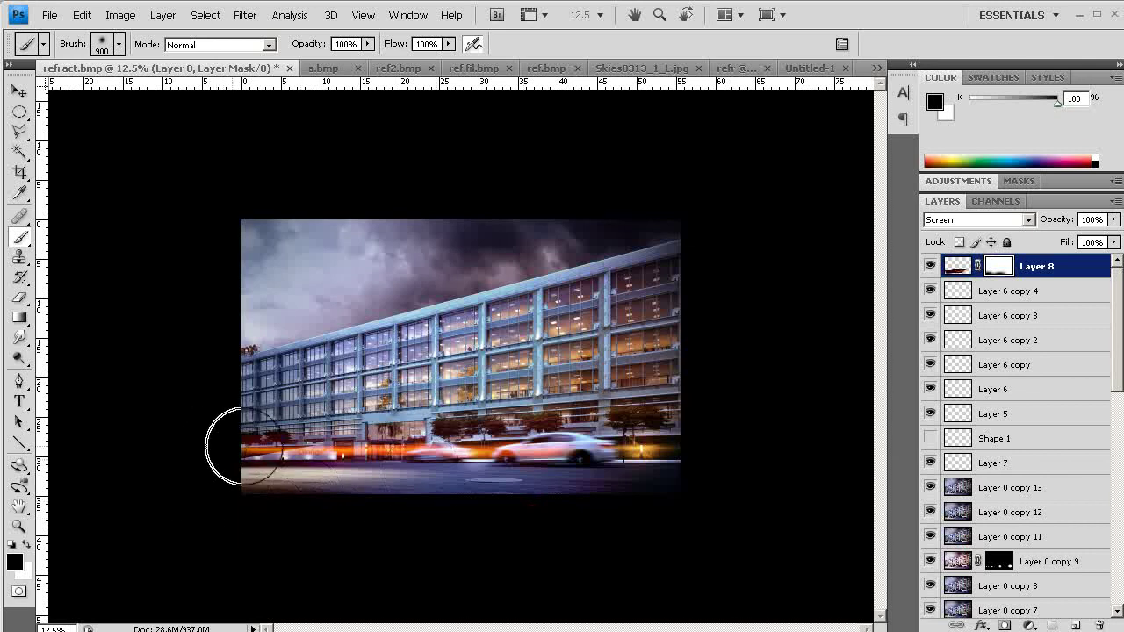
- Fade the streak's left end on the mask with the black brush enlarged to 1400 pixels
{"action": "key", "text": "bracketright"}
{"action": "key", "text": "bracketright"}
{"action": "key", "text": "bracketright"}
{"action": "key", "text": "bracketright"}
{"action": "key", "text": "bracketright"}
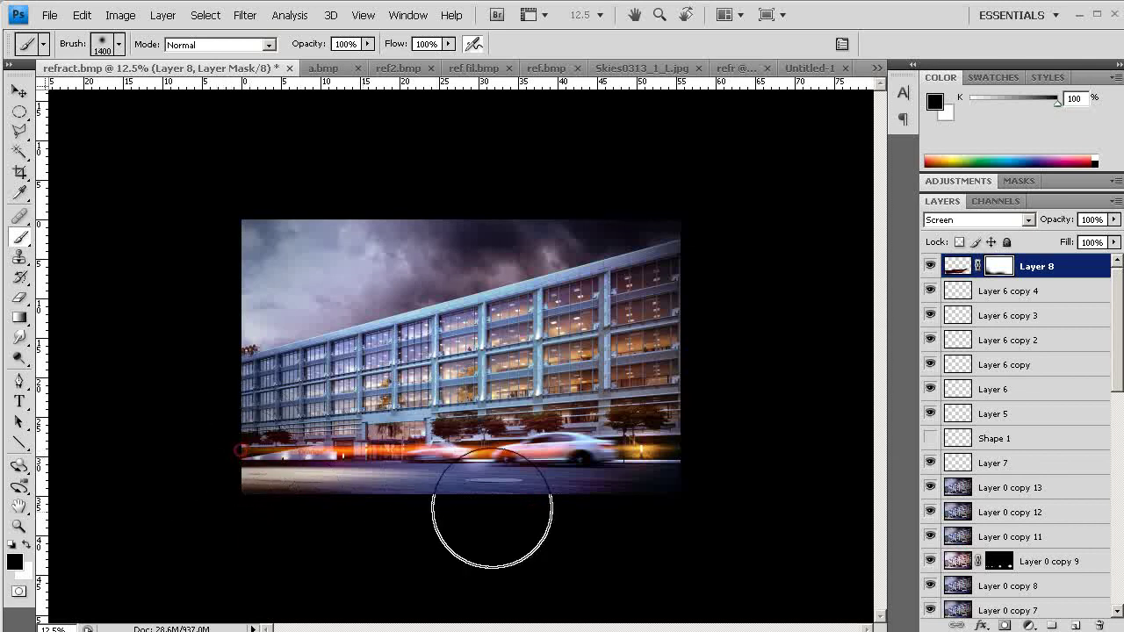
- Duplicate Layer 8 with the copy shifted right, and push the copy's midtones toward yellow with Color Balance
{"action": "key", "text": "v"}
{"action": "mouse_move", "coordinate": [449, 458]}
{"action": "left_mouse_down"}
{"action": "mouse_move", "coordinate": [431, 456]}
{"action": "mouse_move", "coordinate": [533, 452]}
{"action": "left_mouse_up"}
{"action": "key", "text": "ctrl+b"}
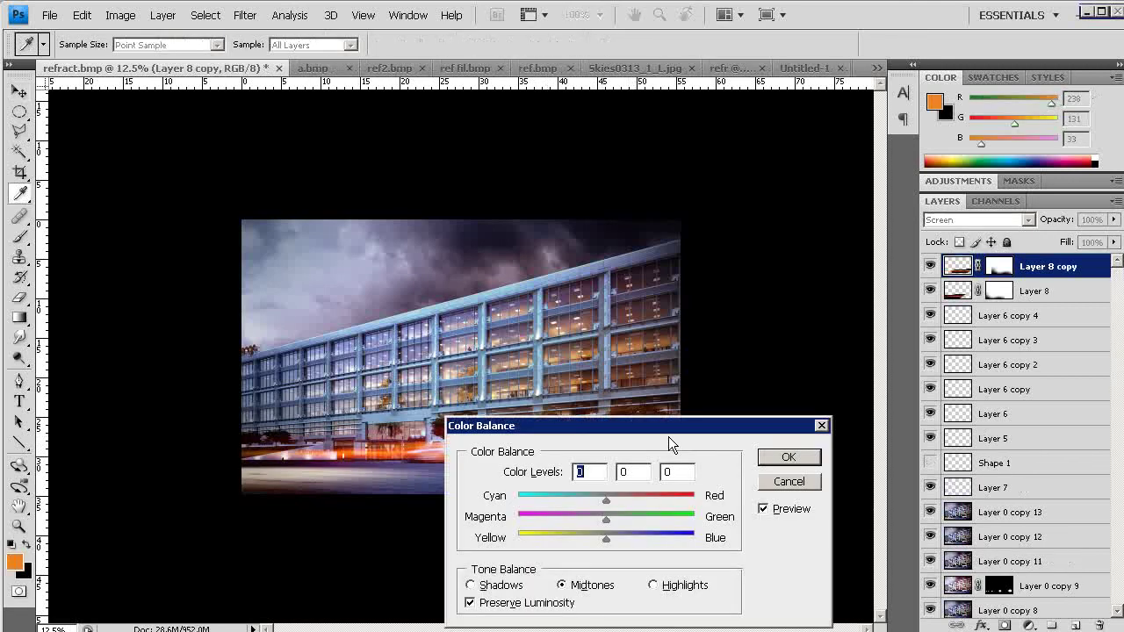
{"action": "left_click_drag", "start_coordinate": [594, 532], "coordinate": [554, 536]}
{"action": "left_click_drag", "start_coordinate": [638, 420], "coordinate": [592, 488]}
{"action": "left_click_drag", "start_coordinate": [506, 606], "coordinate": [482, 604]}
{"action": "left_click", "coordinate": [729, 525]}
- Set Layer 8 copy's hue to +20 and saturation to +6 with Hue/Saturation, and check it in the whole image
{"action": "key", "text": "ctrl+u"}
{"action": "mouse_move", "coordinate": [968, 428]}
{"action": "left_mouse_down"}
{"action": "mouse_move", "coordinate": [898, 430]}
{"action": "mouse_move", "coordinate": [968, 439]}
{"action": "mouse_move", "coordinate": [971, 427]}
{"action": "left_mouse_up"}
{"action": "left_click_drag", "start_coordinate": [969, 377], "coordinate": [992, 378]}
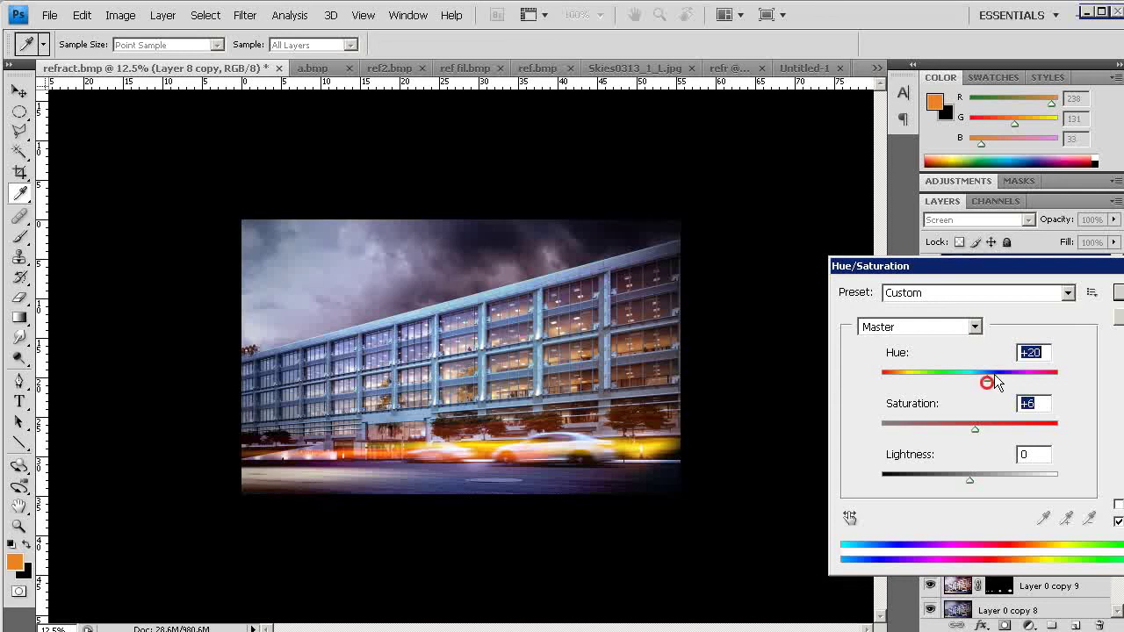
{"action": "left_click", "coordinate": [1119, 292]}
{"action": "key", "text": "z"}
{"action": "left_click_drag", "start_coordinate": [733, 352], "coordinate": [360, 523]}
{"action": "key", "text": "ctrl+0"}
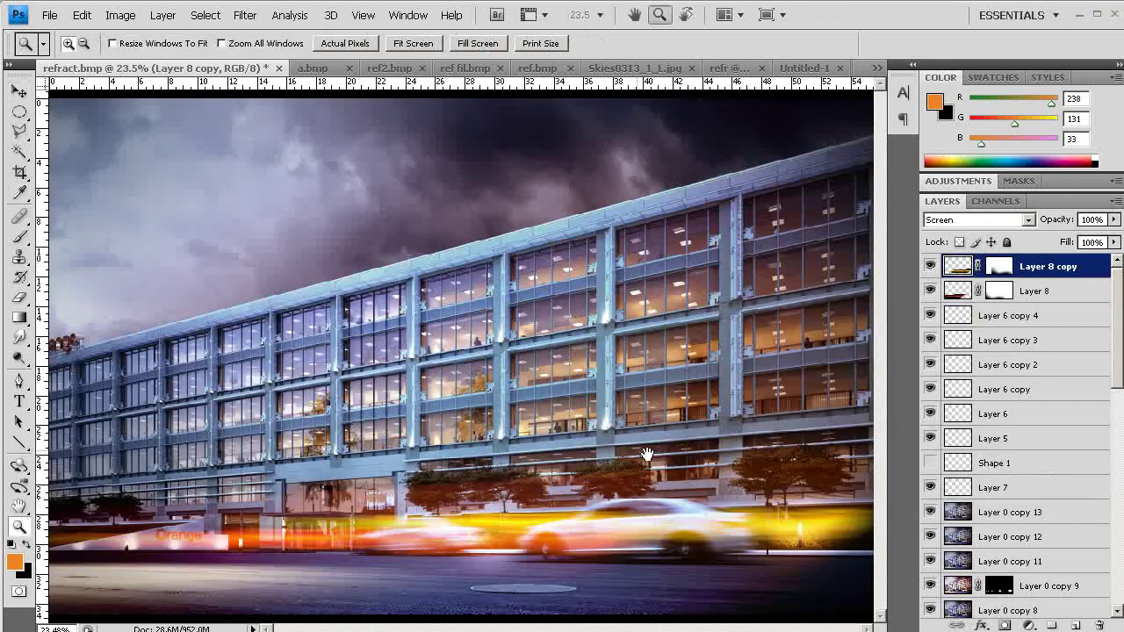
- Squash the light streak on Layer 8 copy to 54.6% of its height
{"action": "key", "text": "ctrl+t"}
{"action": "left_click_drag", "start_coordinate": [585, 448], "coordinate": [618, 500]}
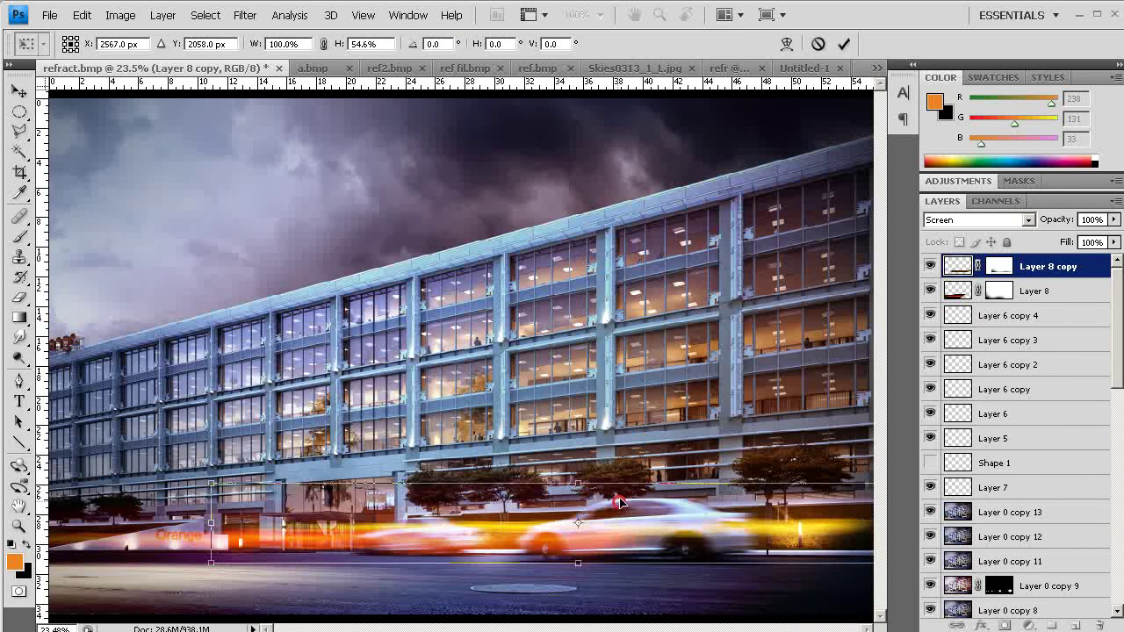
{"action": "key", "text": "Return"}
{"action": "left_click", "coordinate": [628, 501], "text": "alt"}
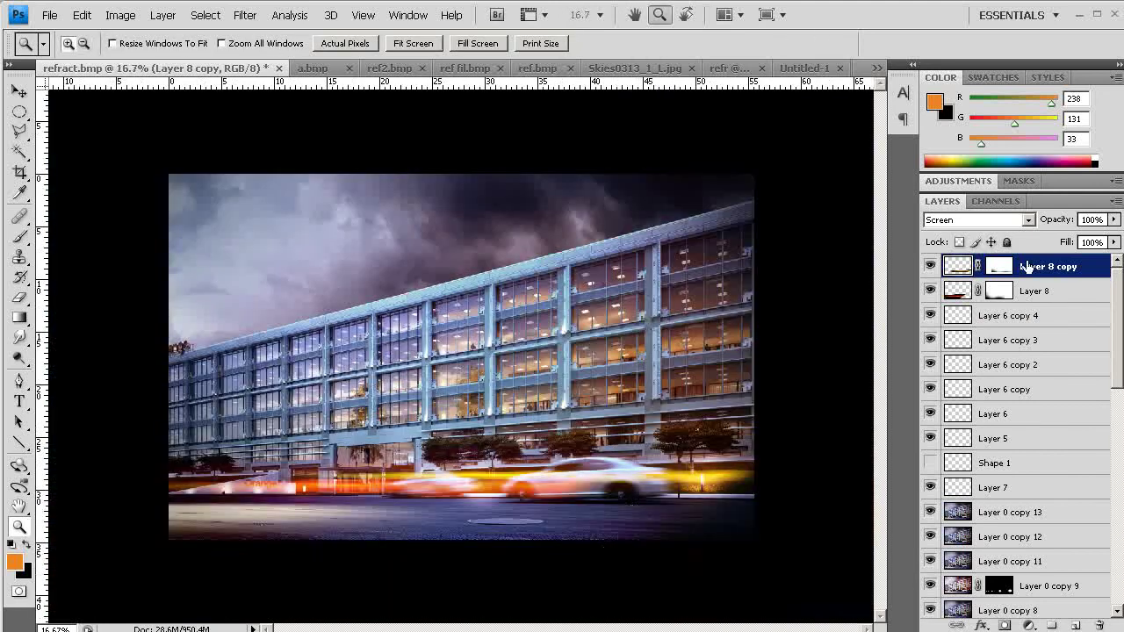
- Duplicate all layers, merge the duplicates into a single layer, and make a second copy of that merged layer
{"action": "left_click", "coordinate": [1065, 607]}
{"action": "left_click_drag", "start_coordinate": [1064, 610], "coordinate": [1076, 624]}
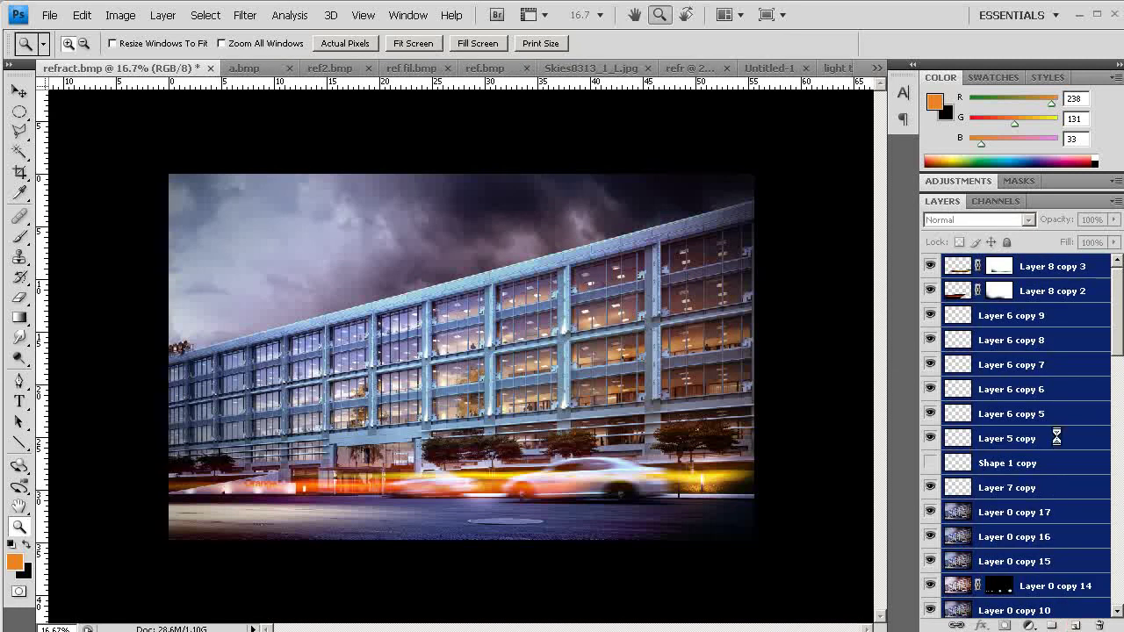
{"action": "key", "text": "ctrl+e"}
{"action": "key", "text": "ctrl+j"}
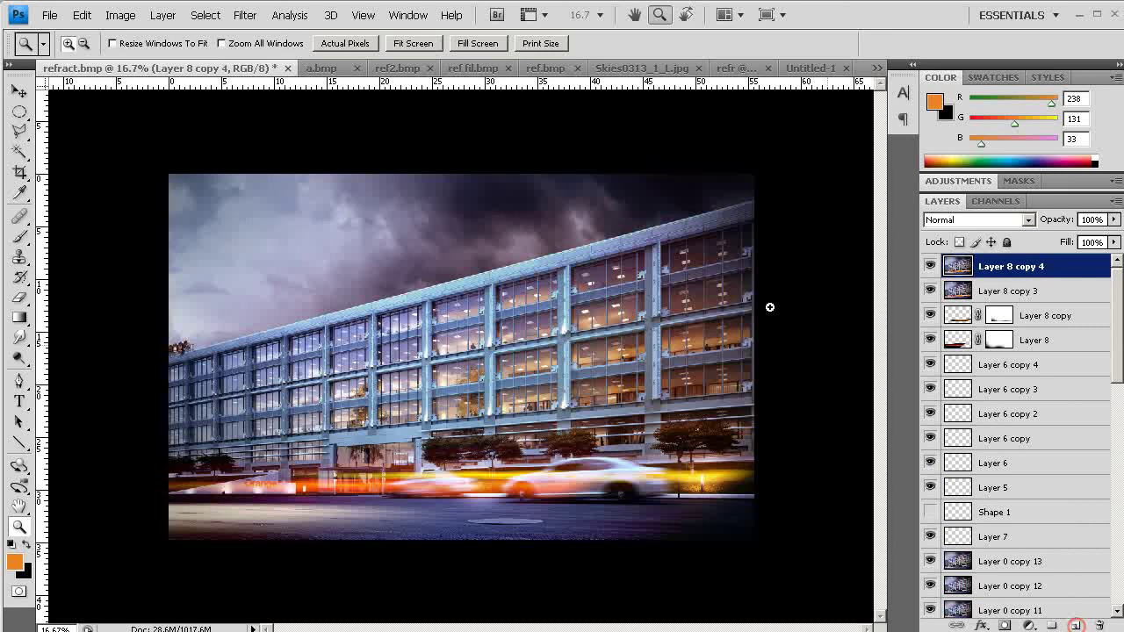
- Apply the Film Grain filter to Layer 8 copy 4 with Grain 1, Highlight Area 1 and Intensity 1
{"action": "left_click", "coordinate": [245, 15]}
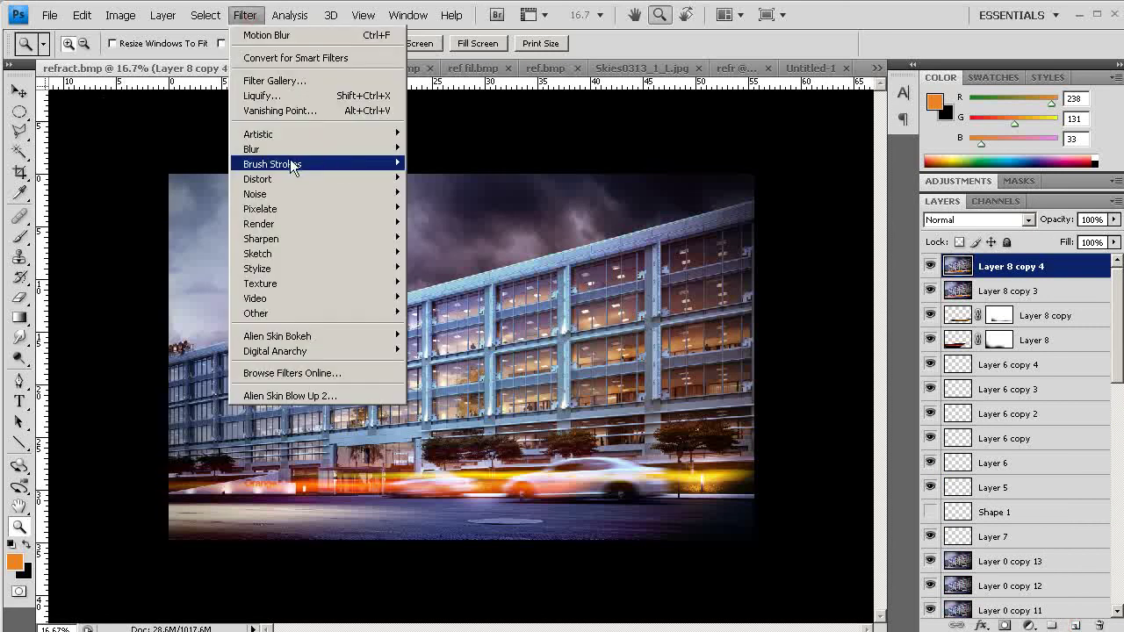
{"action": "mouse_move", "coordinate": [372, 134]}
{"action": "left_click", "coordinate": [446, 179]}
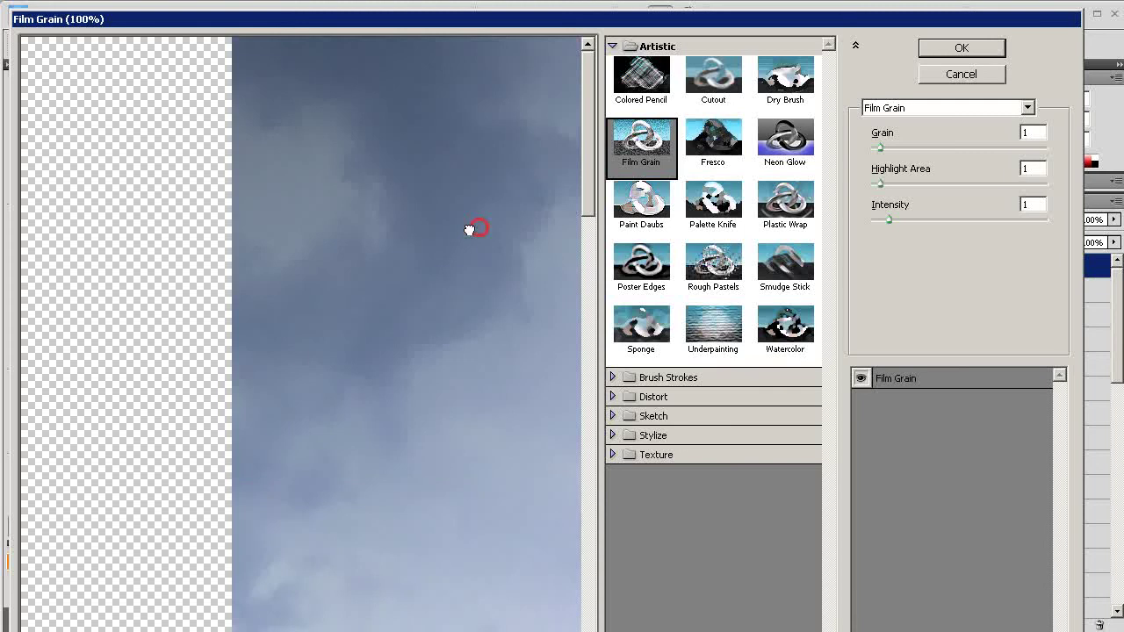
{"action": "left_click_drag", "start_coordinate": [470, 228], "coordinate": [240, 326]}
{"action": "left_click", "coordinate": [979, 53]}
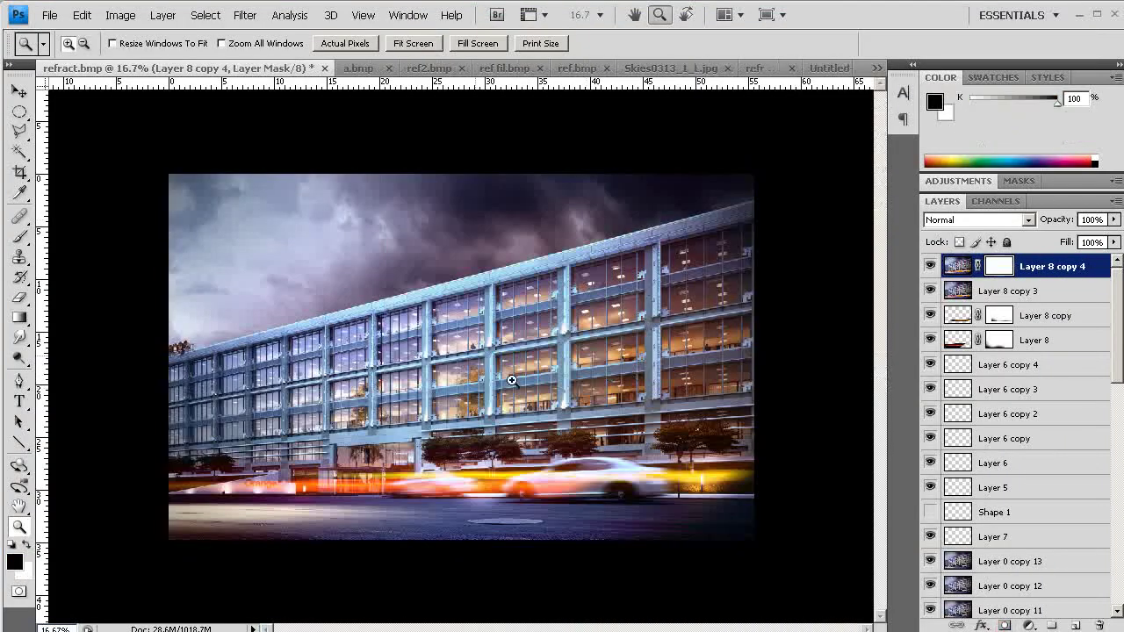
- Give Layer 8 copy 4 a black layer mask and paint white over the sky's upper-left corner with a 1400-pixel brush
{"action": "key", "text": "v"}
{"action": "key", "text": "ctrl+i"}
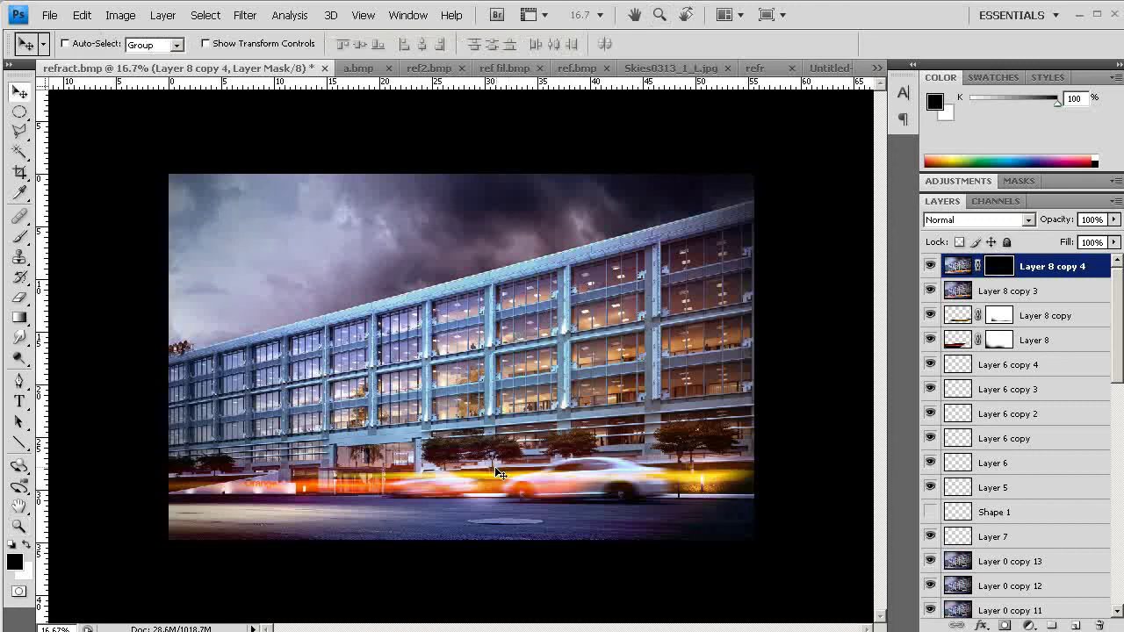
{"action": "key", "text": "b"}
{"action": "key", "text": "z"}
{"action": "left_click_drag", "start_coordinate": [130, 127], "coordinate": [456, 449]}
{"action": "mouse_move", "coordinate": [414, 396]}
{"action": "left_mouse_down"}
{"action": "mouse_move", "coordinate": [371, 379]}
{"action": "mouse_move", "coordinate": [414, 497]}
{"action": "mouse_move", "coordinate": [393, 399]}
{"action": "left_mouse_up"}
{"action": "key", "text": "b"}
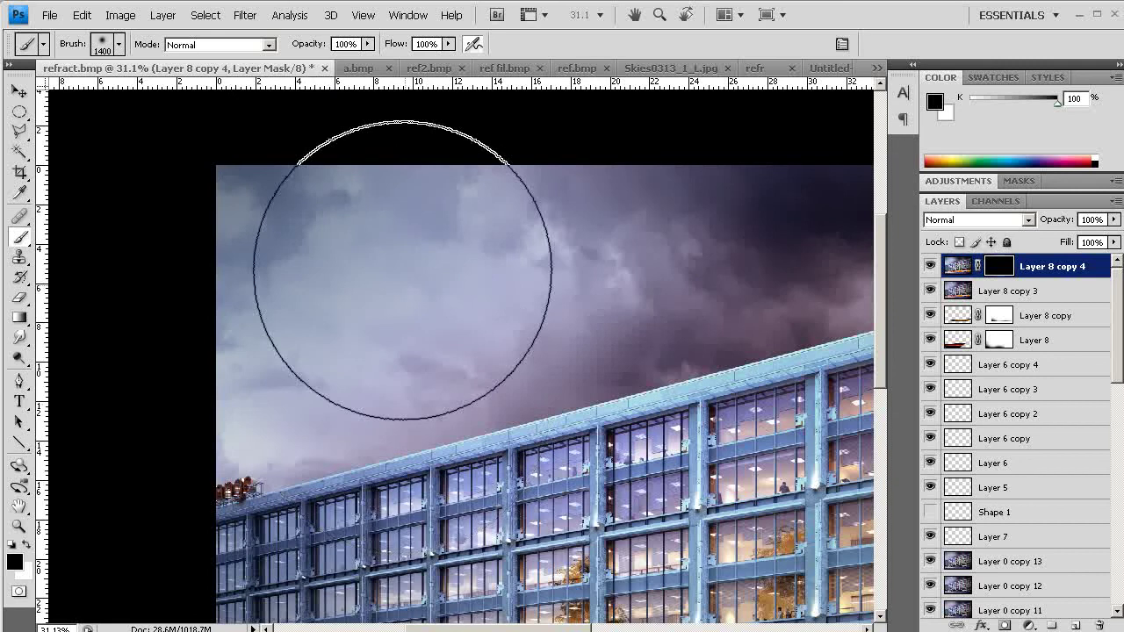
{"action": "key", "text": "x"}
{"action": "left_click_drag", "start_coordinate": [299, 221], "coordinate": [502, 159]}
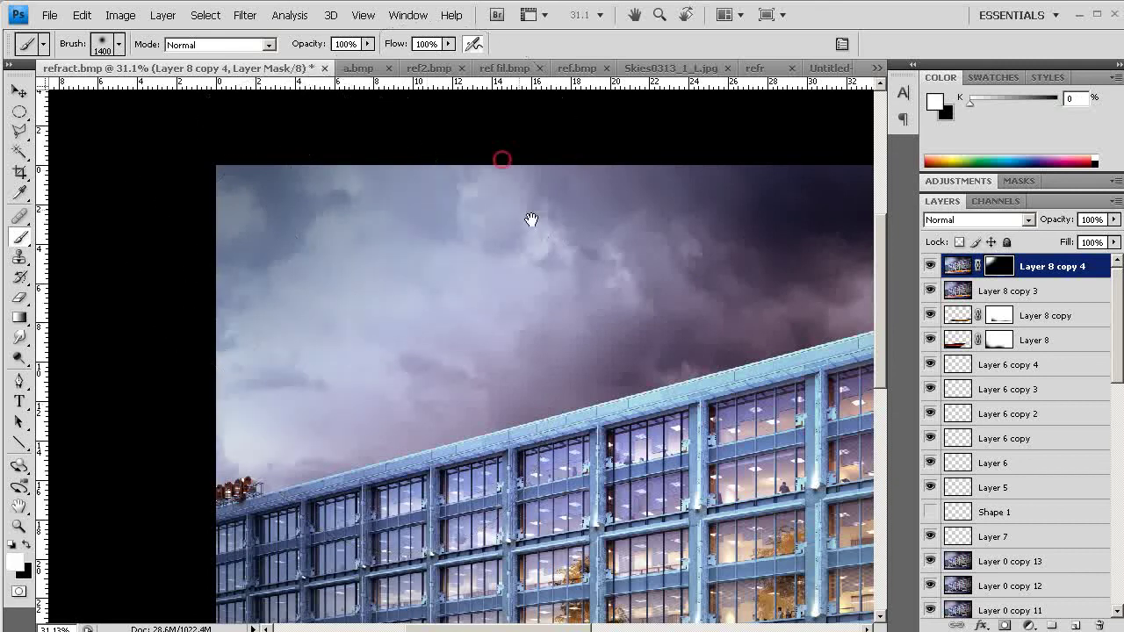
- Paint white on the grain layer's mask over the upper-right sky, the building's right side and the road along the bottom
{"action": "left_click_drag", "start_coordinate": [643, 317], "coordinate": [94, 363]}
{"action": "left_click_drag", "start_coordinate": [516, 282], "coordinate": [380, 292]}
{"action": "left_click_drag", "start_coordinate": [713, 317], "coordinate": [658, 369]}
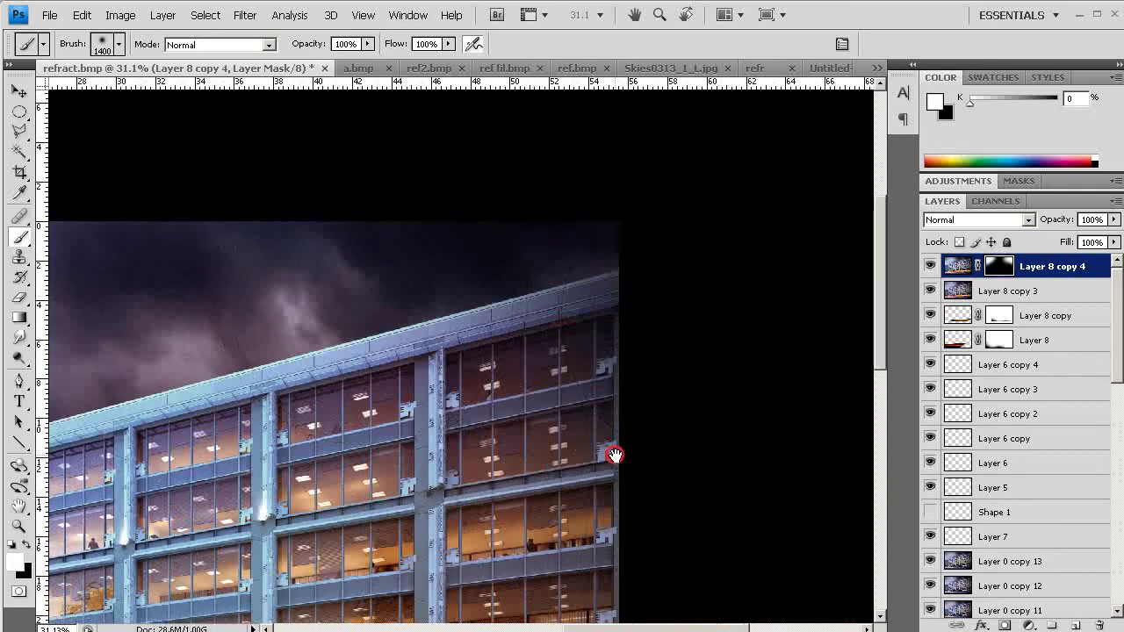
{"action": "left_click_drag", "start_coordinate": [575, 461], "coordinate": [594, 213]}
{"action": "left_click_drag", "start_coordinate": [594, 409], "coordinate": [594, 189]}
{"action": "left_click_drag", "start_coordinate": [641, 383], "coordinate": [557, 412]}
{"action": "left_click_drag", "start_coordinate": [367, 430], "coordinate": [704, 436]}
{"action": "mouse_move", "coordinate": [303, 406]}
{"action": "left_mouse_down"}
{"action": "mouse_move", "coordinate": [657, 399]}
{"action": "mouse_move", "coordinate": [863, 418]}
{"action": "left_mouse_up"}
{"action": "left_click_drag", "start_coordinate": [640, 474], "coordinate": [354, 328]}
{"action": "left_click_drag", "start_coordinate": [659, 448], "coordinate": [382, 479]}
- Merge the masked grain layer with Layer 8 copy 3 below it and duplicate the merged result
{"action": "key", "text": "z"}
{"action": "left_click", "coordinate": [379, 454], "text": "alt"}
{"action": "left_click", "coordinate": [614, 384], "text": "alt"}
{"action": "left_click", "coordinate": [1031, 293], "text": "shift"}
{"action": "key", "text": "ctrl+e"}
{"action": "left_click_drag", "start_coordinate": [1052, 272], "coordinate": [1076, 626]}
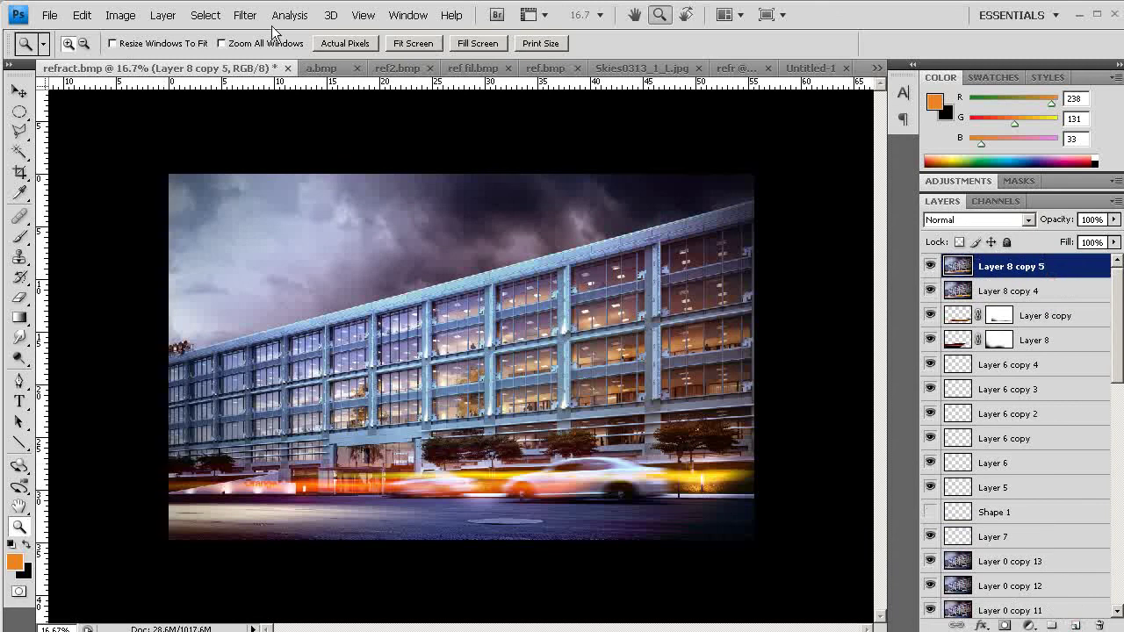
- Apply Lens Correction to Layer 8 copy 5 with red/cyan fringe -7, blue/yellow fringe +6 and edges set to Edge Extension
{"action": "left_click", "coordinate": [244, 15]}
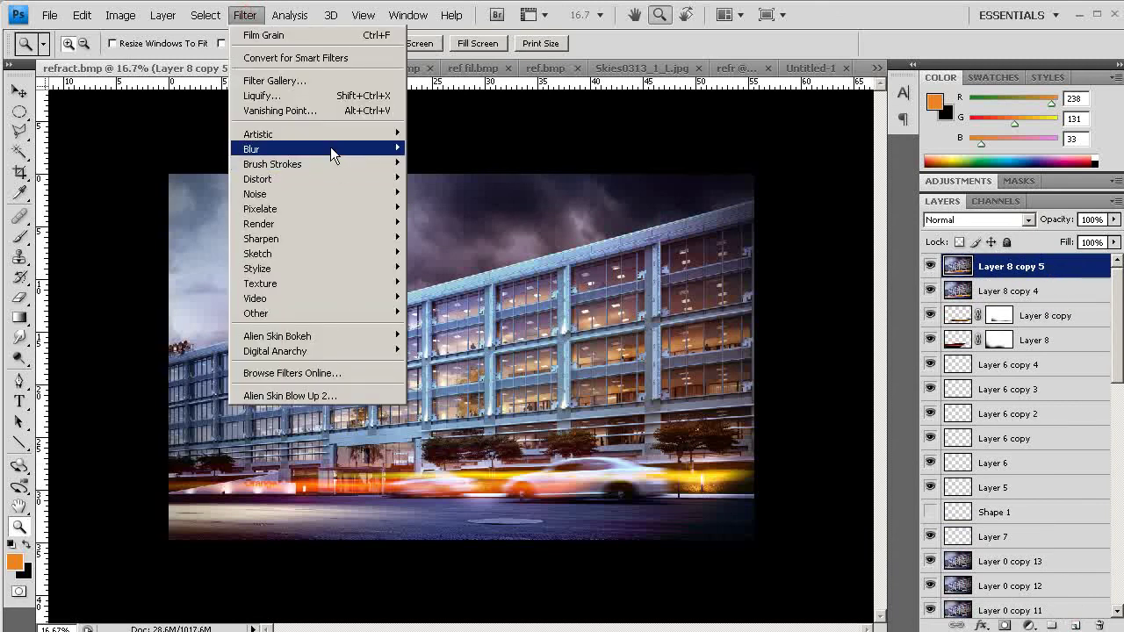
{"action": "left_click", "coordinate": [323, 177]}
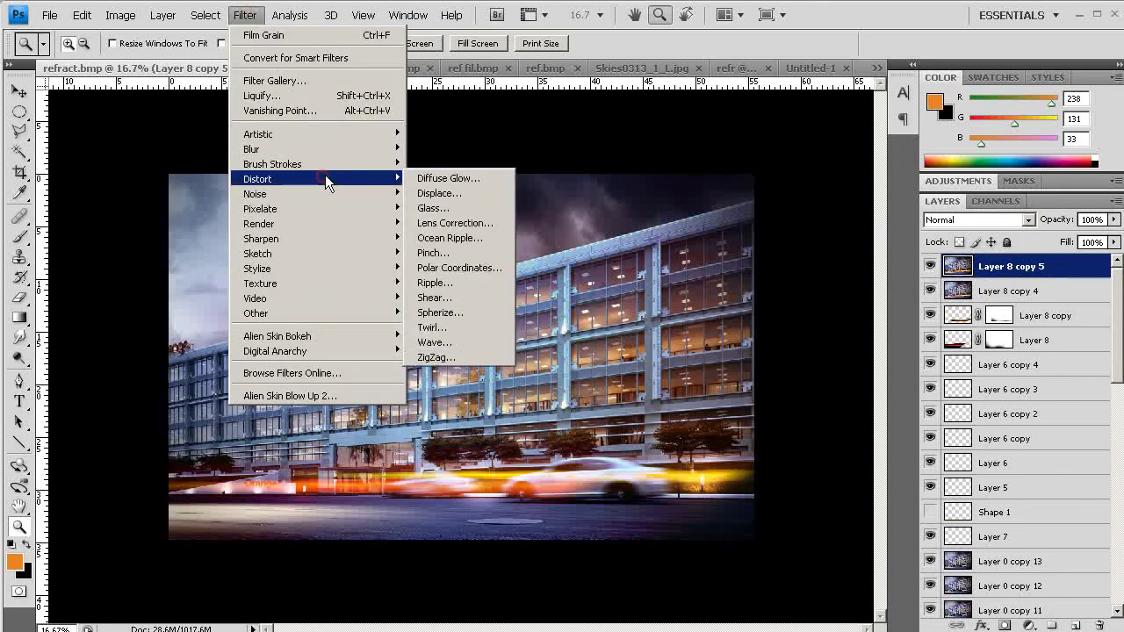
{"action": "left_click", "coordinate": [457, 223]}
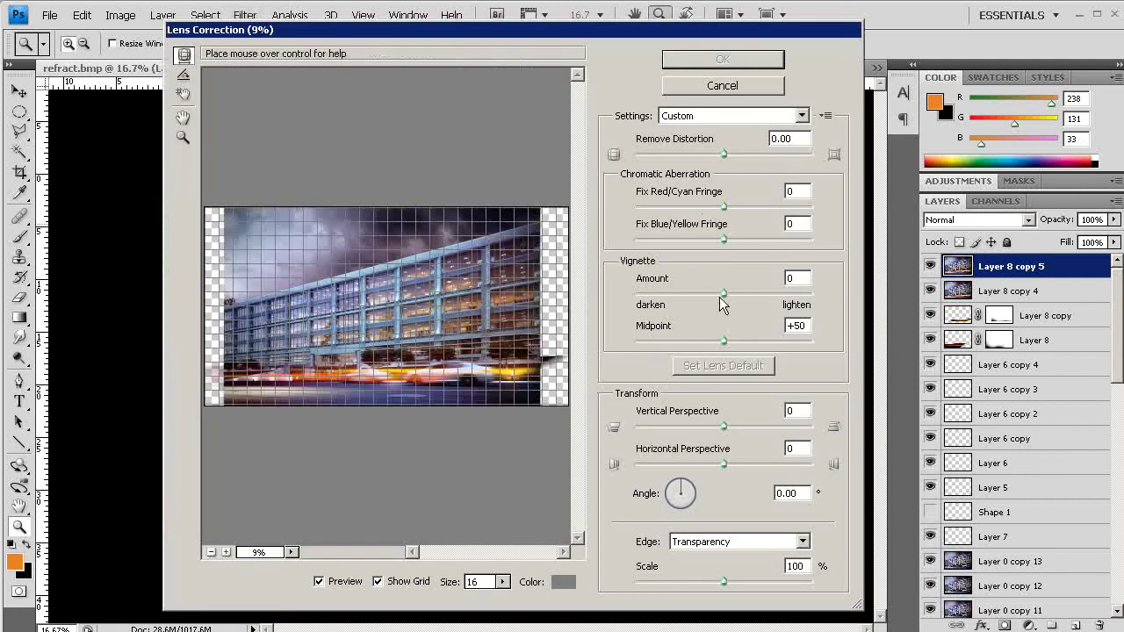
{"action": "mouse_move", "coordinate": [724, 206]}
{"action": "left_mouse_down"}
{"action": "mouse_move", "coordinate": [714, 206]}
{"action": "mouse_move", "coordinate": [730, 239]}
{"action": "mouse_move", "coordinate": [719, 206]}
{"action": "left_mouse_up"}
{"action": "left_click", "coordinate": [761, 543]}
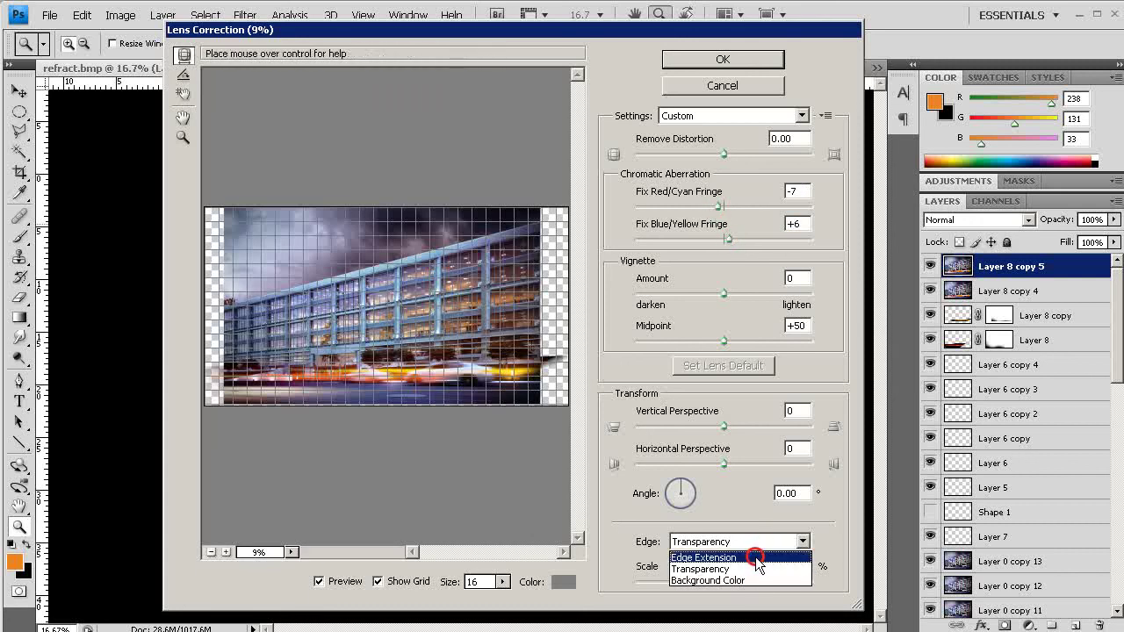
{"action": "left_click", "coordinate": [754, 557]}
{"action": "left_click", "coordinate": [755, 58]}
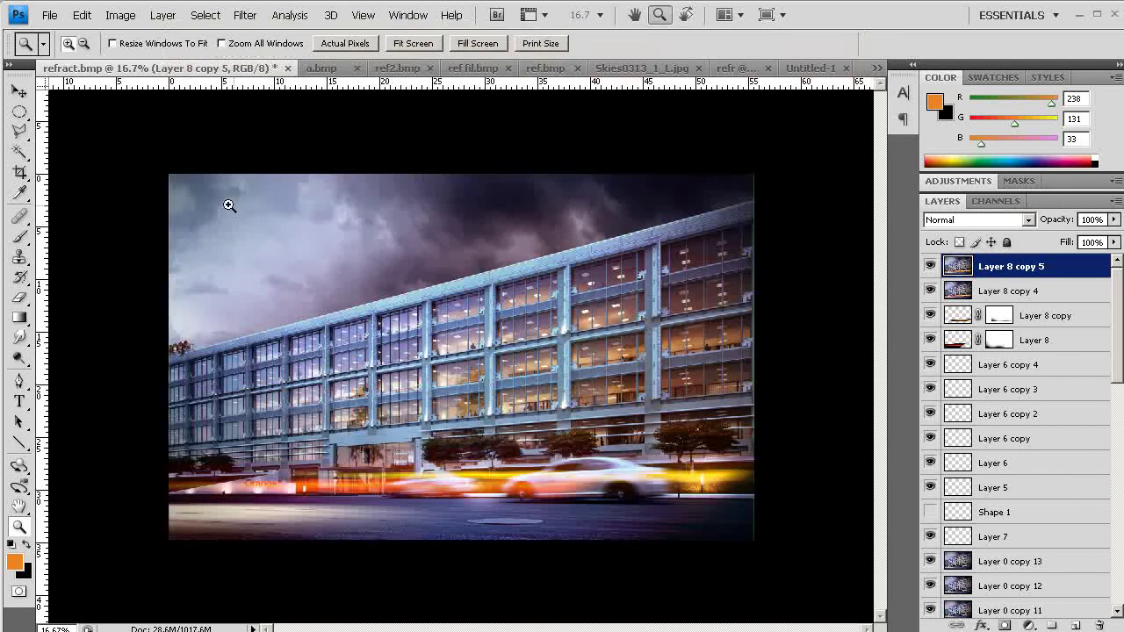
- Examine the sky's upper-left corner and the image's left edge up close for color fringing
{"action": "mouse_move", "coordinate": [131, 140]}
{"action": "left_mouse_down"}
{"action": "mouse_move", "coordinate": [304, 281]}
{"action": "mouse_move", "coordinate": [257, 292]}
{"action": "mouse_move", "coordinate": [320, 403]}
{"action": "left_mouse_up"}
{"action": "key", "text": "space"}
{"action": "left_click_drag", "start_coordinate": [529, 446], "coordinate": [483, 344]}
{"action": "left_click", "coordinate": [434, 412], "text": "alt"}
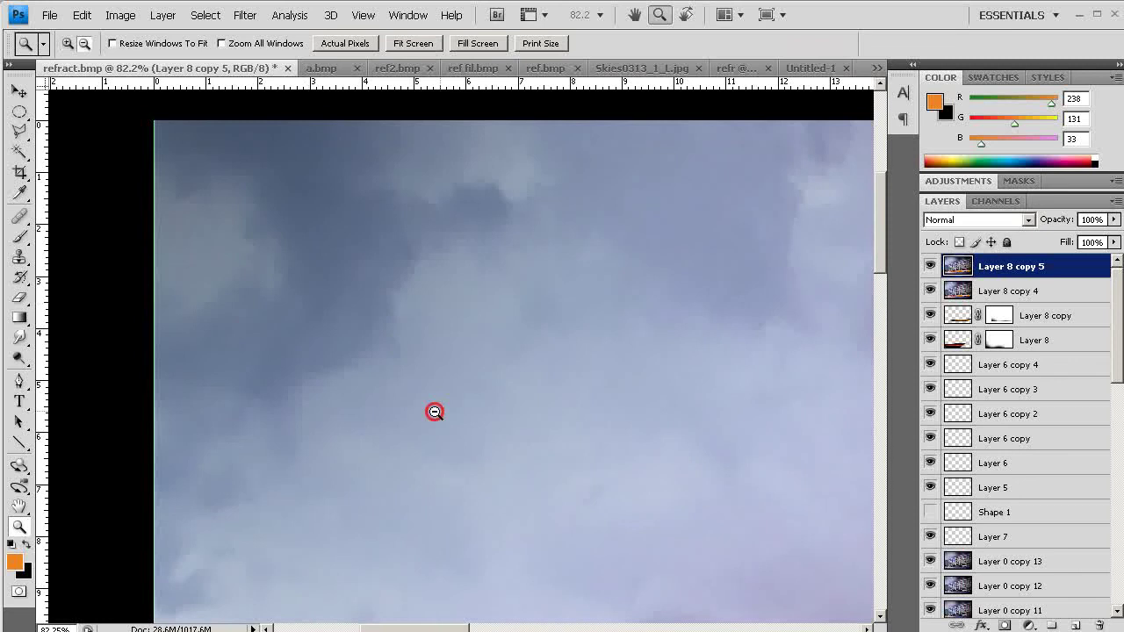
{"action": "left_click", "coordinate": [429, 425], "text": "alt"}
{"action": "left_click_drag", "start_coordinate": [416, 444], "coordinate": [442, 393]}
{"action": "left_click_drag", "start_coordinate": [276, 211], "coordinate": [489, 457]}
{"action": "left_click_drag", "start_coordinate": [381, 371], "coordinate": [389, 565]}
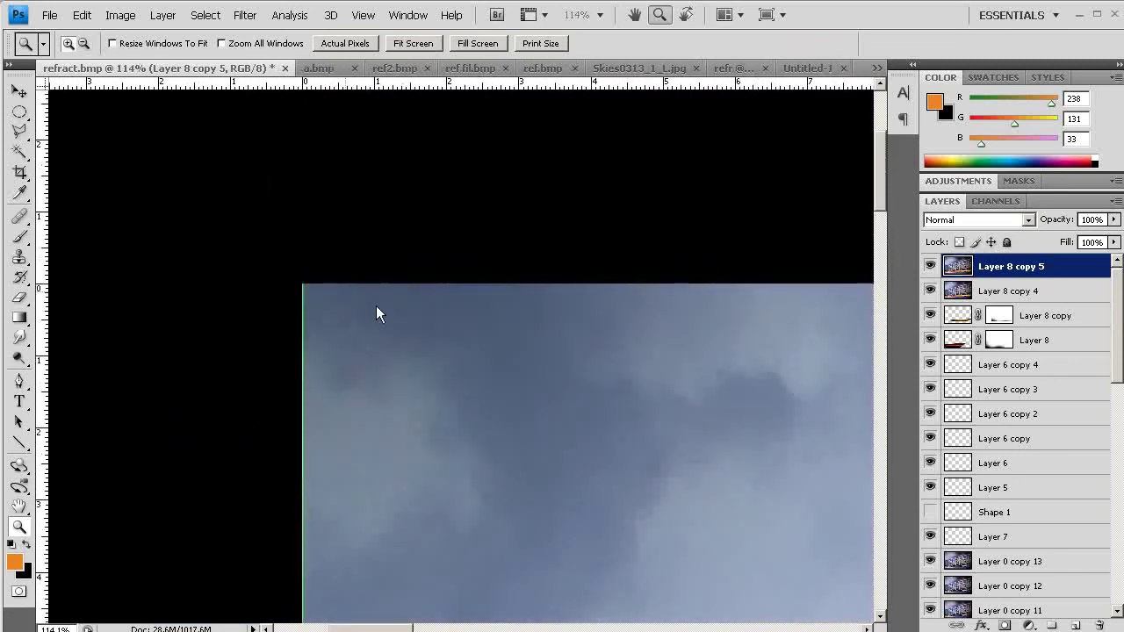
{"action": "left_click_drag", "start_coordinate": [486, 501], "coordinate": [306, 323]}
{"action": "left_click", "coordinate": [433, 383], "text": "alt"}
- Add a layer mask to Layer 8 copy 5, invert it to black, and ready a white brush at the building's left end
{"action": "left_click", "coordinate": [1001, 625]}
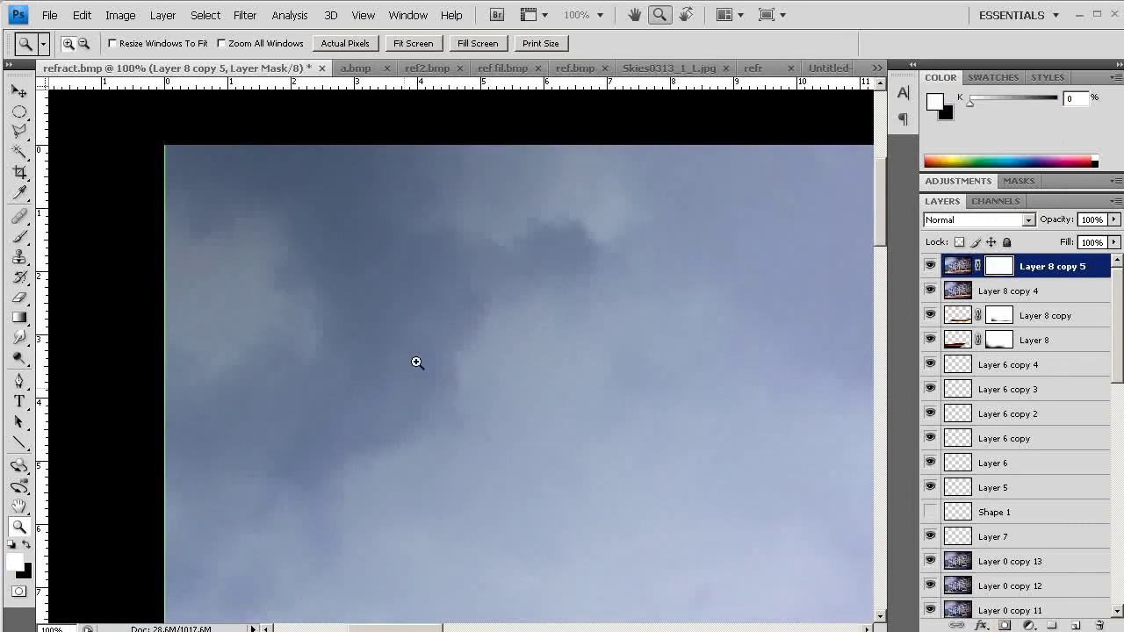
{"action": "key", "text": "v"}
{"action": "key", "text": "ctrl+i"}
{"action": "left_click_drag", "start_coordinate": [605, 497], "coordinate": [464, 139]}
{"action": "left_click_drag", "start_coordinate": [506, 361], "coordinate": [417, 88]}
{"action": "key", "text": "z"}
{"action": "left_click_drag", "start_coordinate": [286, 454], "coordinate": [401, 374]}
{"action": "left_click", "coordinate": [402, 374], "text": "alt"}
{"action": "mouse_move", "coordinate": [386, 436]}
{"action": "left_mouse_down"}
{"action": "mouse_move", "coordinate": [524, 311]}
{"action": "mouse_move", "coordinate": [346, 292]}
{"action": "left_mouse_up"}
{"action": "key", "text": "b"}
{"action": "key", "text": "x"}
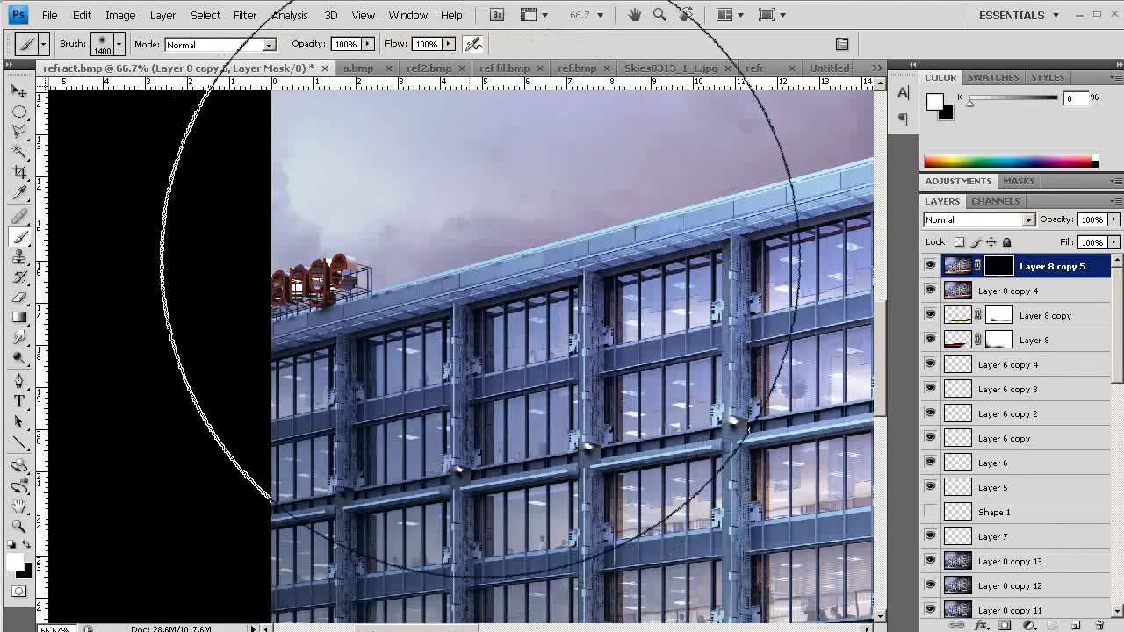
- Reduce the white brush to 400 pixels and paint the lens fringing back in across the building's upper-left facade on the mask
{"action": "key", "text": "bracketleft"}
{"action": "key", "text": "bracketleft"}
{"action": "key", "text": "bracketleft"}
{"action": "key", "text": "bracketleft"}
{"action": "key", "text": "bracketleft"}
{"action": "key", "text": "bracketleft"}
{"action": "key", "text": "bracketleft"}
{"action": "key", "text": "bracketleft"}
{"action": "key", "text": "bracketleft"}
{"action": "key", "text": "bracketleft"}
{"action": "key", "text": "bracketleft"}
{"action": "key", "text": "bracketleft"}
{"action": "key", "text": "bracketleft"}
{"action": "key", "text": "bracketleft"}
{"action": "key", "text": "bracketleft"}
{"action": "key", "text": "bracketleft"}
{"action": "key", "text": "bracketleft"}
{"action": "left_click_drag", "start_coordinate": [211, 323], "coordinate": [37, 345]}
{"action": "key", "text": "ctrl+z"}
{"action": "left_click", "coordinate": [703, 230]}
{"action": "left_click_drag", "start_coordinate": [703, 230], "coordinate": [289, 290]}
{"action": "key", "text": "ctrl+z"}
{"action": "left_click_drag", "start_coordinate": [709, 228], "coordinate": [365, 267]}
{"action": "left_click_drag", "start_coordinate": [670, 283], "coordinate": [216, 389]}
{"action": "left_click_drag", "start_coordinate": [193, 319], "coordinate": [599, 216]}
{"action": "left_click_drag", "start_coordinate": [683, 317], "coordinate": [383, 518]}
- Paint white on the Layer 8 copy 5 mask along the street-level band of light trails, cars and lamps
{"action": "mouse_move", "coordinate": [694, 391]}
{"action": "left_mouse_down"}
{"action": "mouse_move", "coordinate": [678, 400]}
{"action": "mouse_move", "coordinate": [662, 184]}
{"action": "left_mouse_up"}
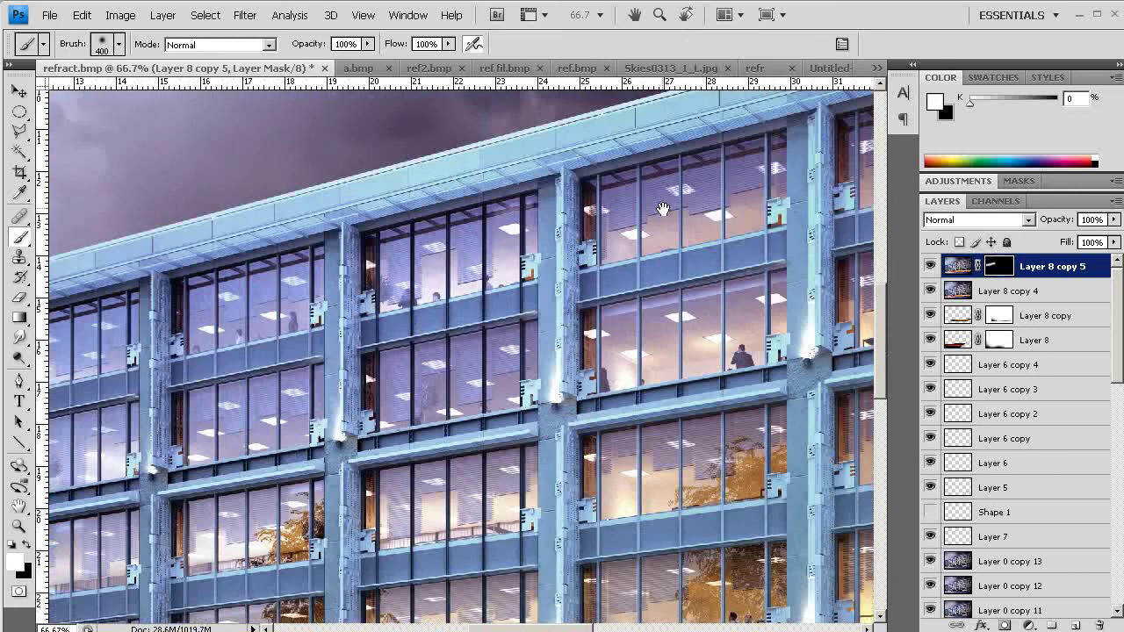
{"action": "left_click_drag", "start_coordinate": [339, 456], "coordinate": [637, 176]}
{"action": "left_click_drag", "start_coordinate": [296, 464], "coordinate": [612, 205]}
{"action": "left_click_drag", "start_coordinate": [404, 364], "coordinate": [257, 327]}
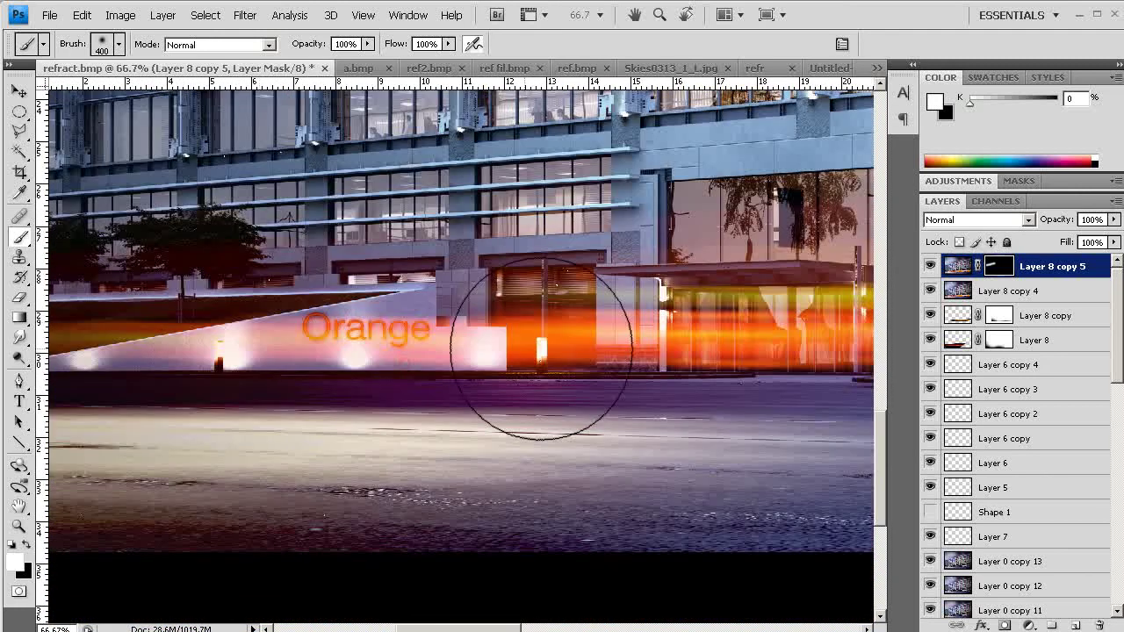
{"action": "left_click_drag", "start_coordinate": [747, 351], "coordinate": [247, 367]}
{"action": "left_click_drag", "start_coordinate": [702, 355], "coordinate": [354, 379]}
{"action": "mouse_move", "coordinate": [705, 376]}
{"action": "left_mouse_down"}
{"action": "mouse_move", "coordinate": [554, 381]}
{"action": "mouse_move", "coordinate": [442, 405]}
{"action": "left_mouse_up"}
{"action": "left_click_drag", "start_coordinate": [442, 356], "coordinate": [210, 367]}
{"action": "mouse_move", "coordinate": [758, 376]}
{"action": "left_mouse_down"}
{"action": "mouse_move", "coordinate": [126, 401]}
{"action": "mouse_move", "coordinate": [226, 359]}
{"action": "left_mouse_up"}
{"action": "left_click_drag", "start_coordinate": [714, 293], "coordinate": [460, 336]}
{"action": "left_click_drag", "start_coordinate": [281, 354], "coordinate": [858, 369]}
{"action": "left_click_drag", "start_coordinate": [284, 358], "coordinate": [569, 354]}
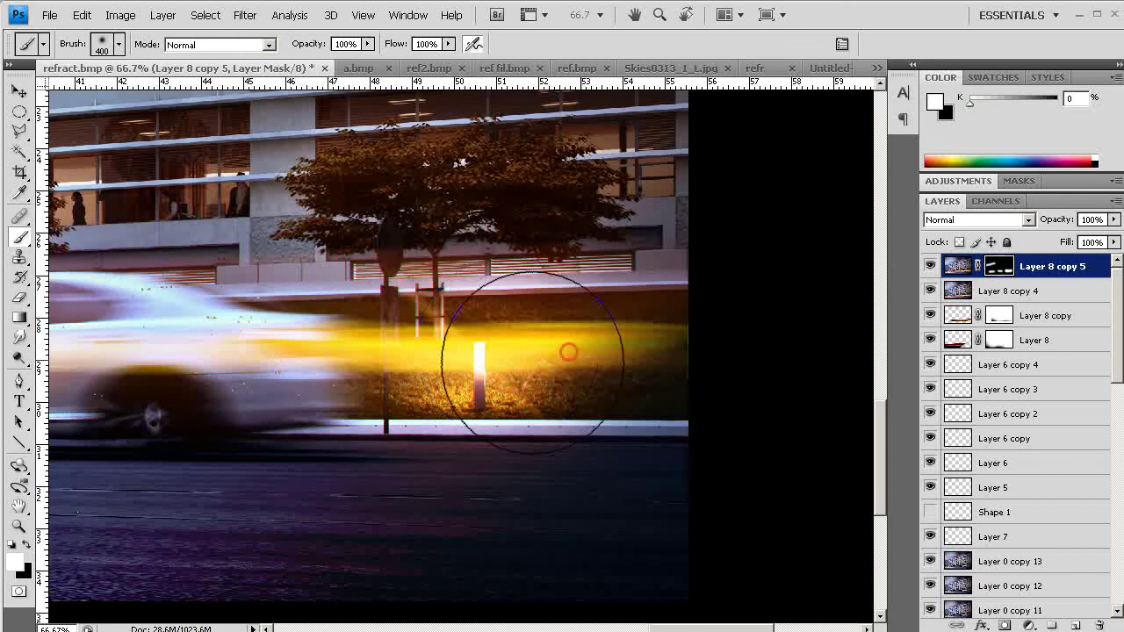
{"action": "left_click_drag", "start_coordinate": [410, 322], "coordinate": [569, 426]}
{"action": "key", "text": "ctrl+space"}
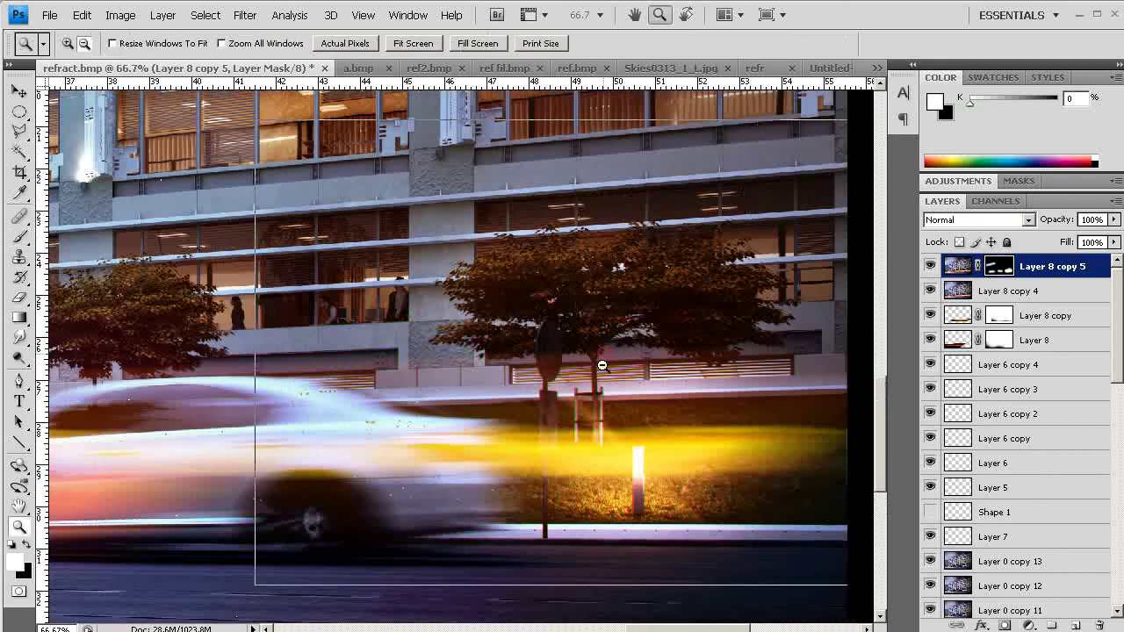
{"action": "left_click", "coordinate": [599, 362], "text": "alt"}
{"action": "left_click", "coordinate": [593, 379], "text": "alt"}
{"action": "left_click", "coordinate": [588, 384], "text": "alt"}
{"action": "left_click_drag", "start_coordinate": [404, 358], "coordinate": [321, 338]}
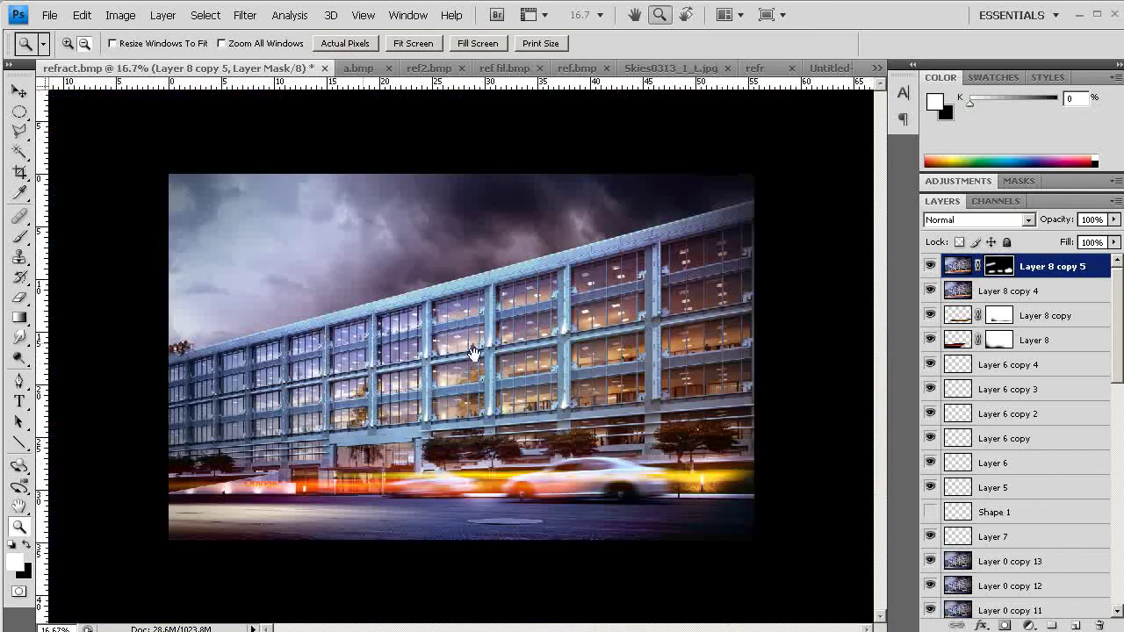
- Merge the layers from Layer 8 copy 5 down to Layer 6 copy 4 and duplicate the merged layer
{"action": "left_click", "coordinate": [1021, 364], "text": "shift"}
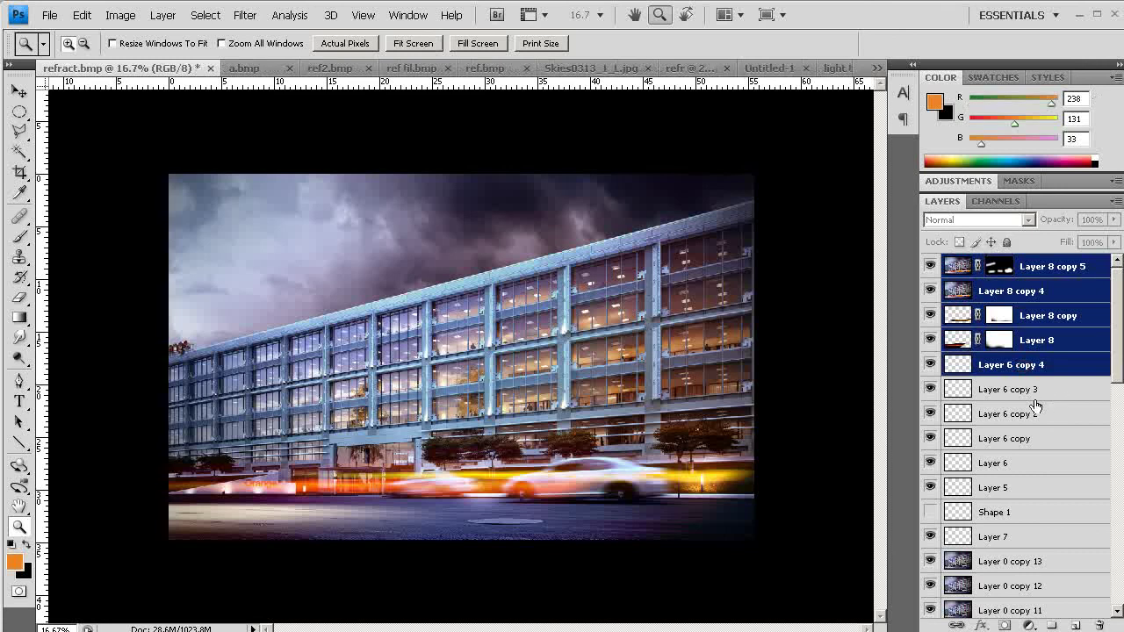
{"action": "key", "text": "ctrl+e"}
{"action": "left_click_drag", "start_coordinate": [1040, 297], "coordinate": [1075, 624]}
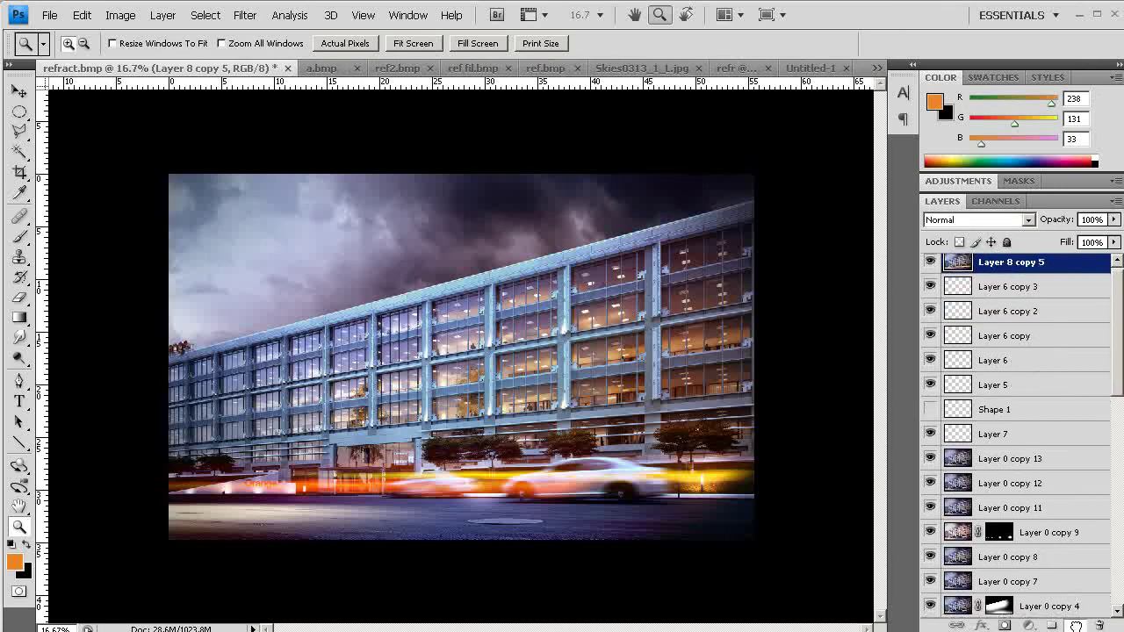
- Move Layer 2 copy 10 to the top of the layer stack, toggle its visibility for a before-and-after comparison, and leave it hidden
{"action": "left_click_drag", "start_coordinate": [1120, 334], "coordinate": [1119, 547]}
{"action": "left_click_drag", "start_coordinate": [1027, 611], "coordinate": [1034, 263]}
{"action": "left_click", "coordinate": [930, 268]}
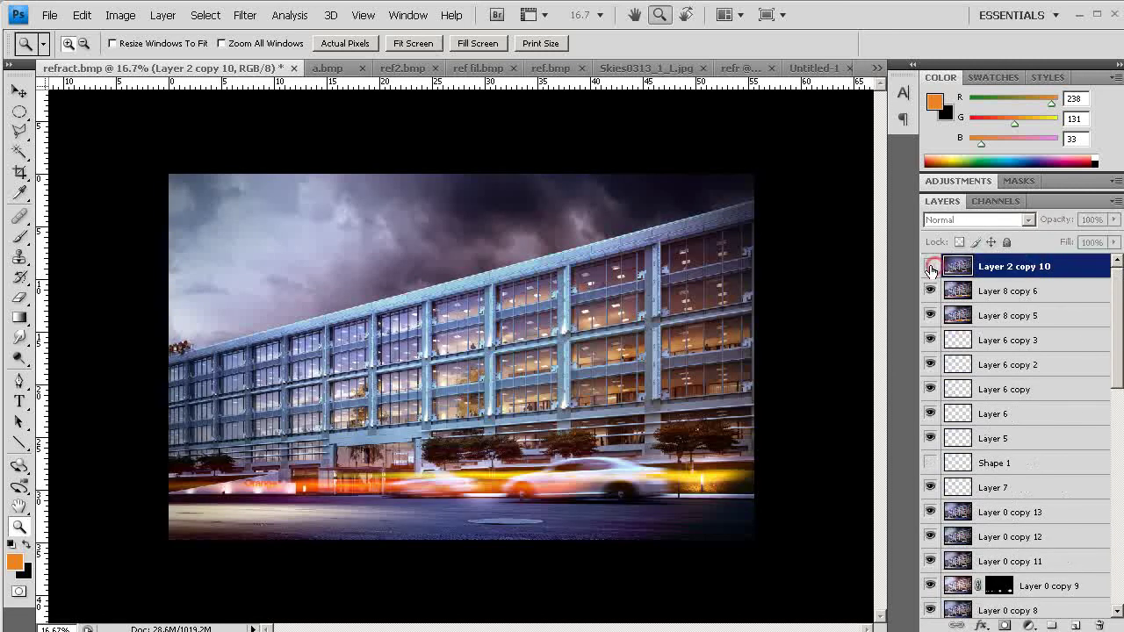
{"action": "left_click", "coordinate": [929, 267]}
{"action": "left_click", "coordinate": [930, 269]}
{"action": "left_click", "coordinate": [930, 269]}
{"action": "left_click", "coordinate": [930, 269]}
{"action": "left_click", "coordinate": [931, 268]}
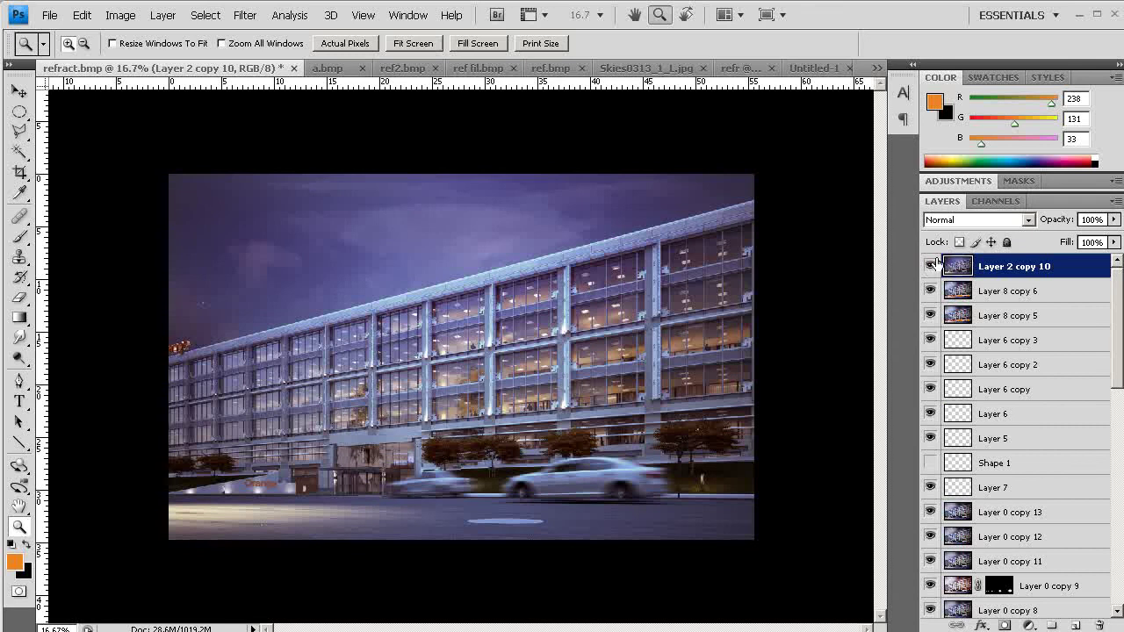
{"action": "left_click", "coordinate": [931, 267]}
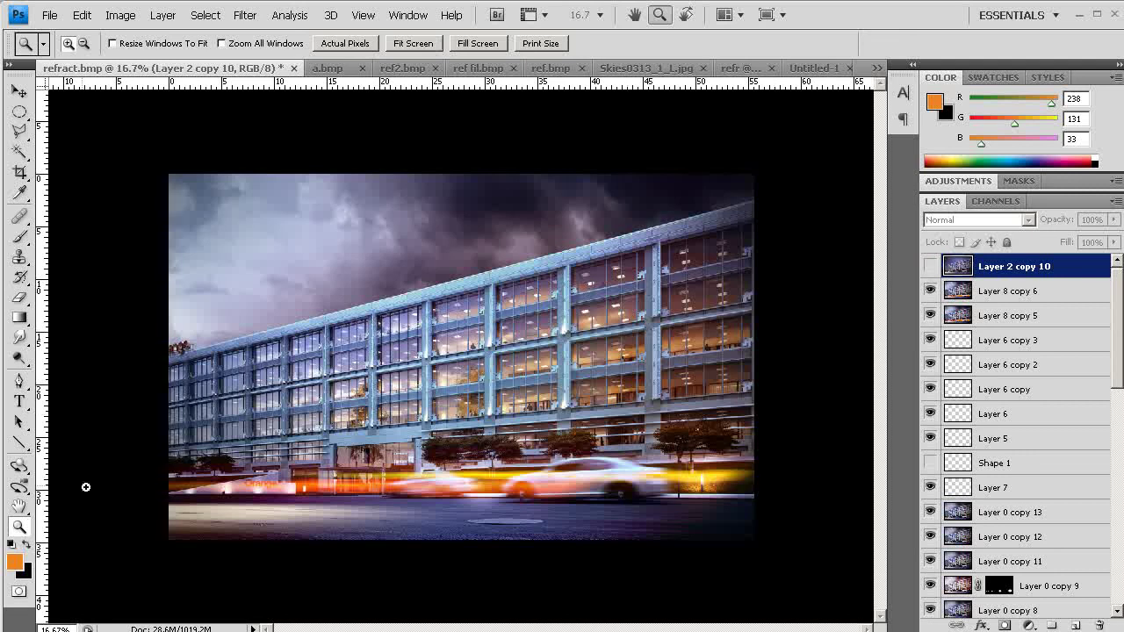
- Inspect the finished light trails, cars and road up close, and return to the whole image
{"action": "left_click", "coordinate": [792, 410]}
{"action": "left_click_drag", "start_coordinate": [792, 410], "coordinate": [220, 541]}
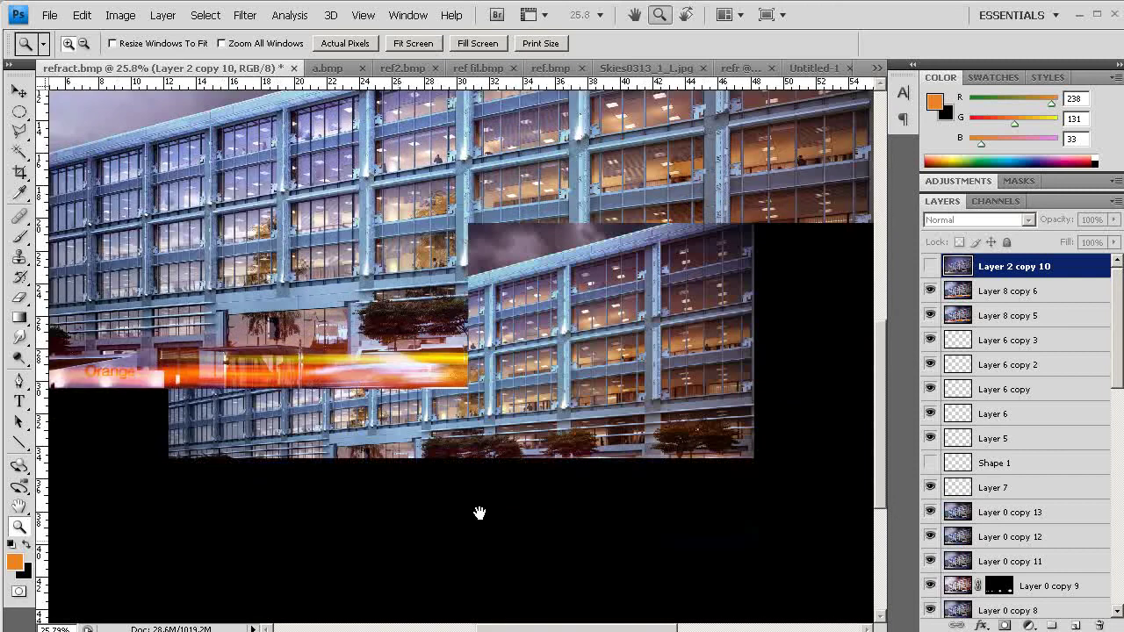
{"action": "left_click_drag", "start_coordinate": [412, 458], "coordinate": [554, 479]}
{"action": "left_click", "coordinate": [537, 450], "text": "alt"}
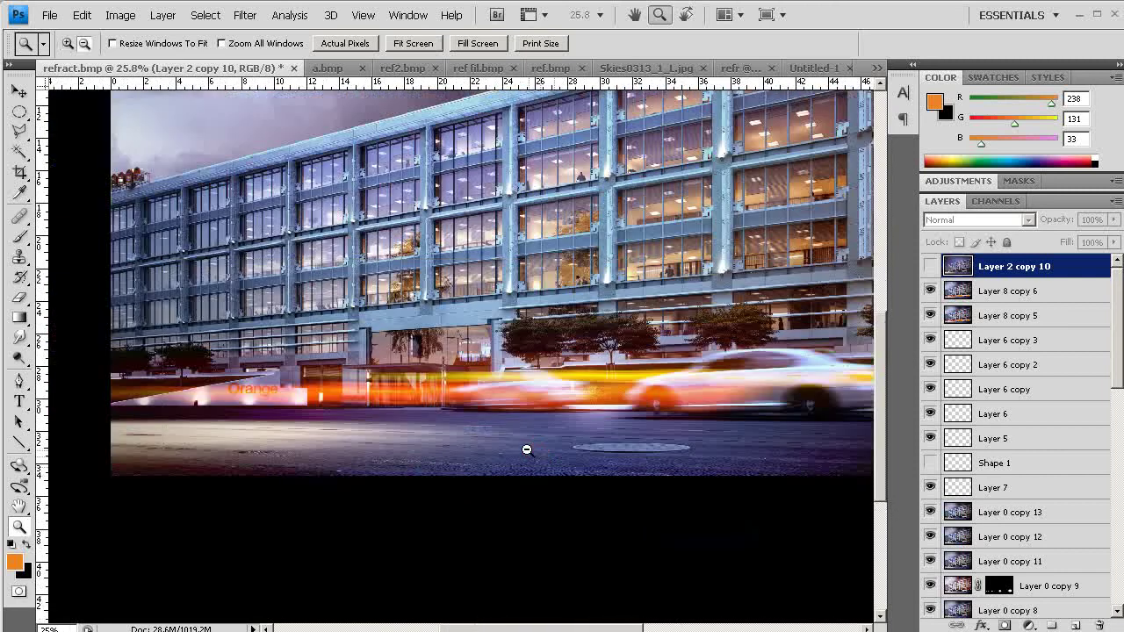
{"action": "left_click", "coordinate": [527, 448], "text": "alt"}
{"action": "left_click", "coordinate": [532, 459], "text": "alt"}
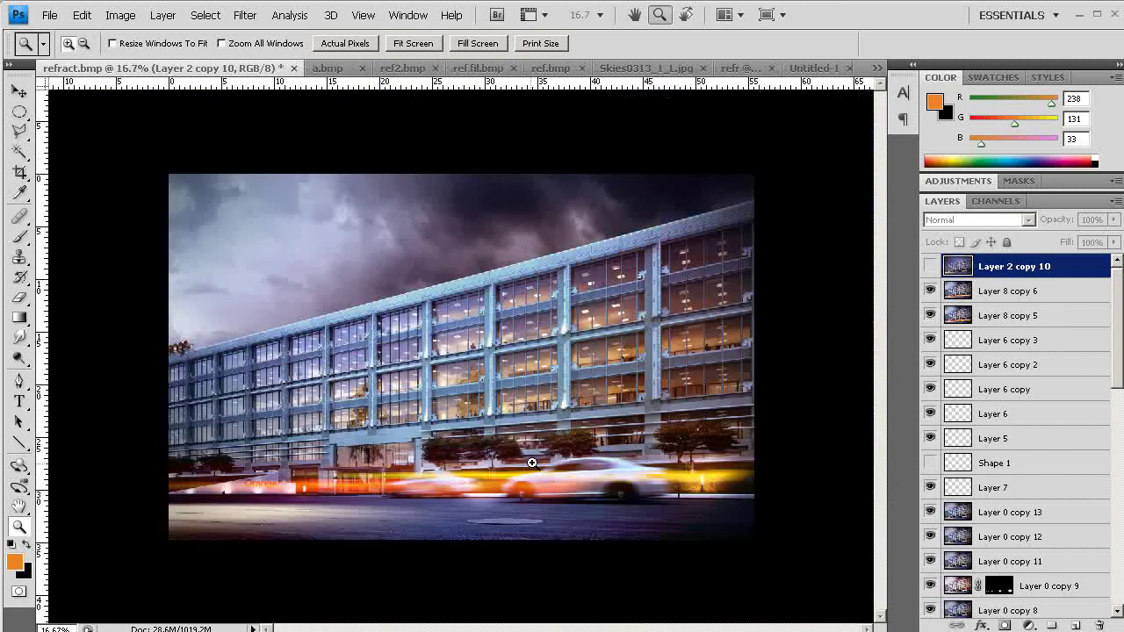